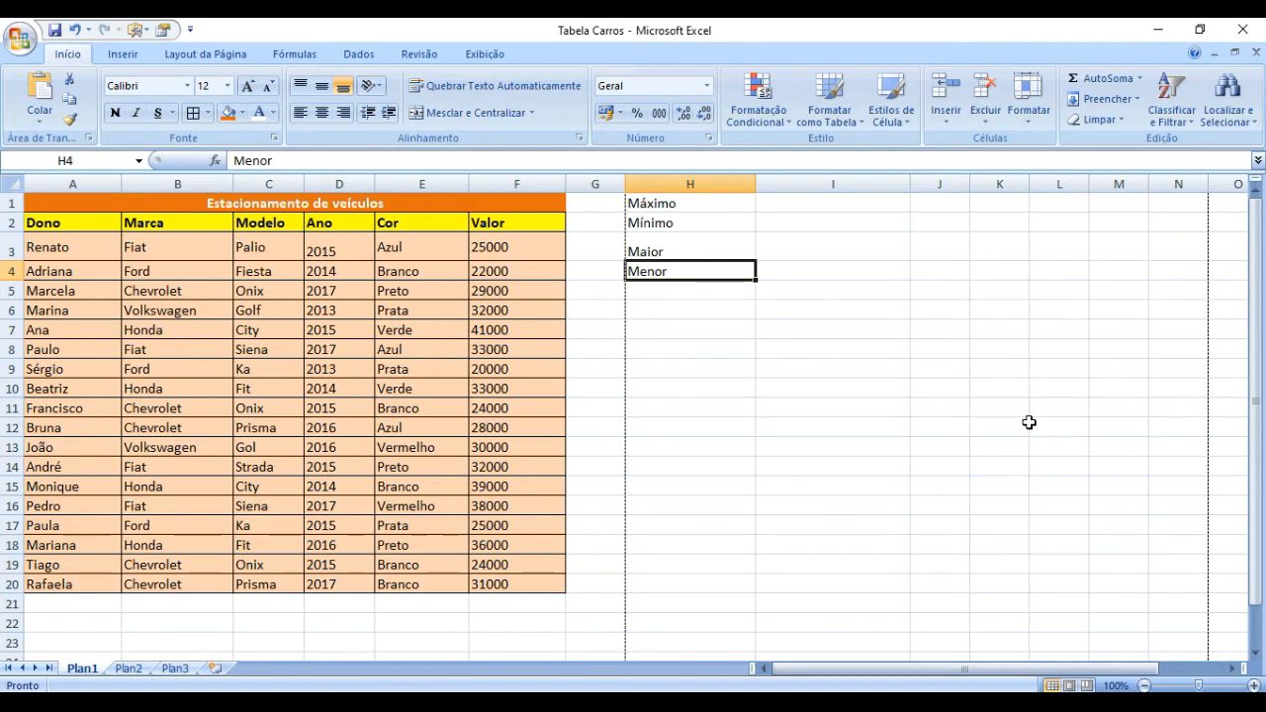
click(761, 329)
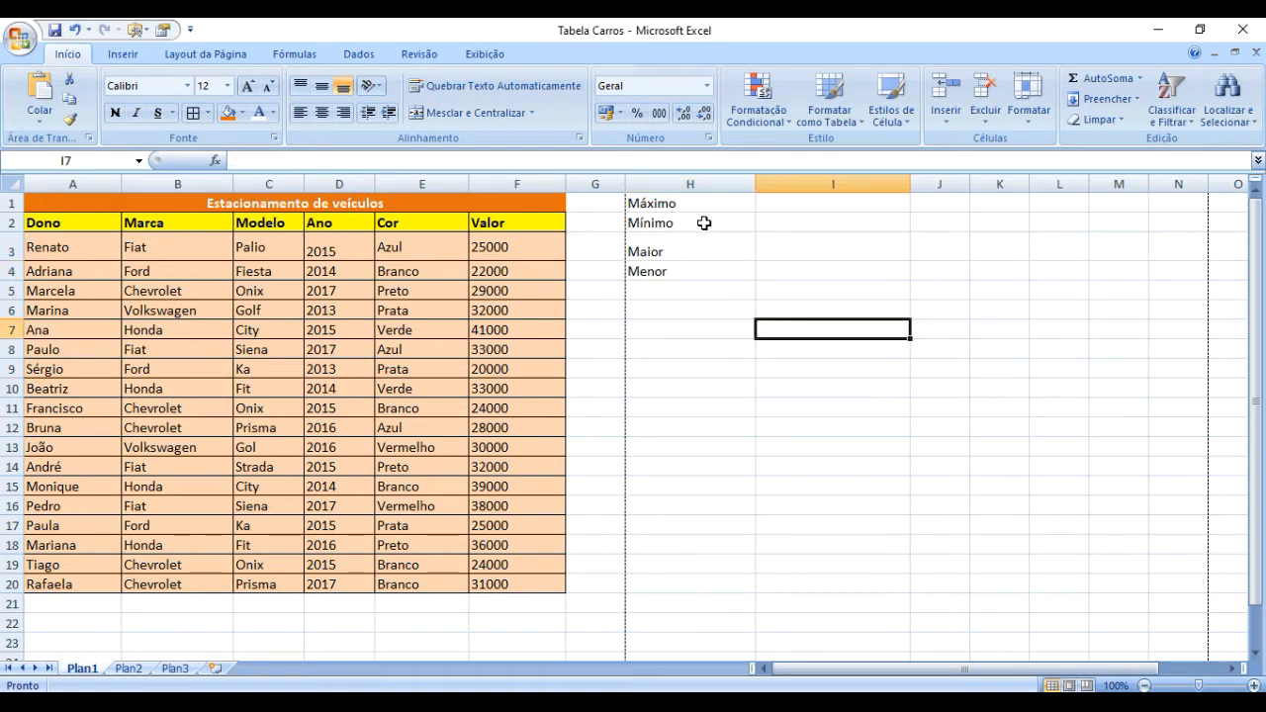
click(703, 222)
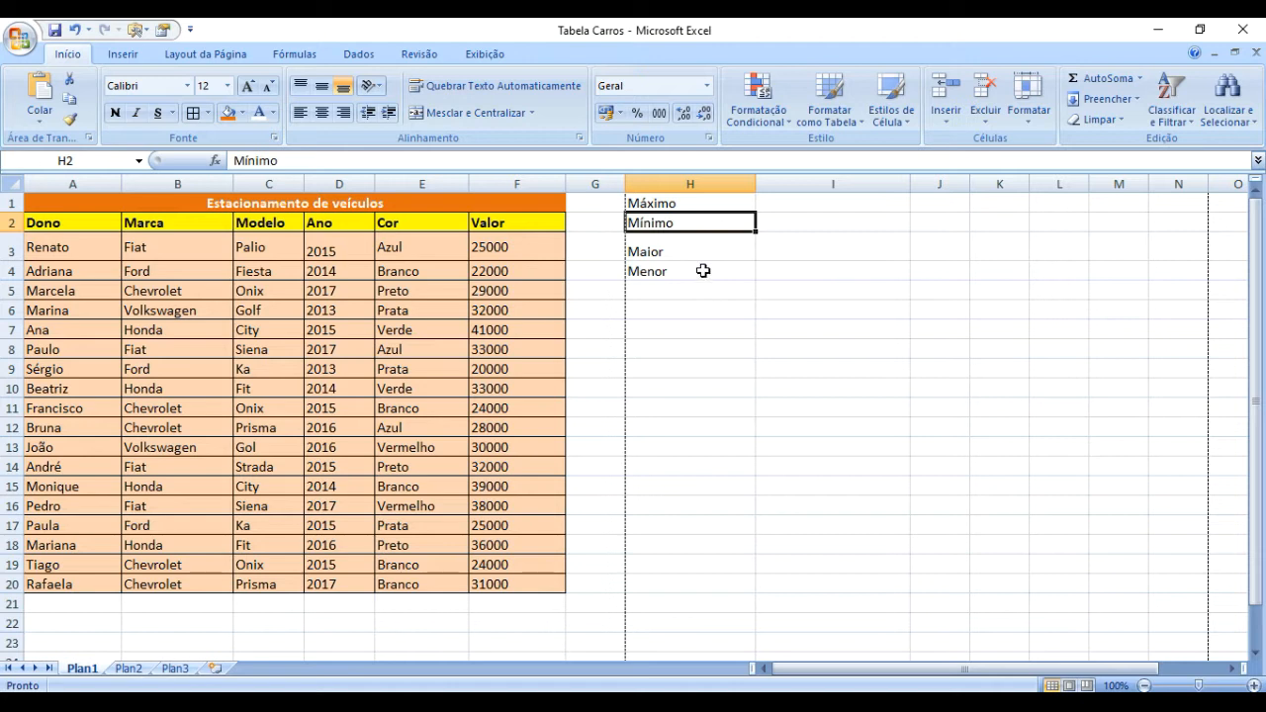
click(702, 270)
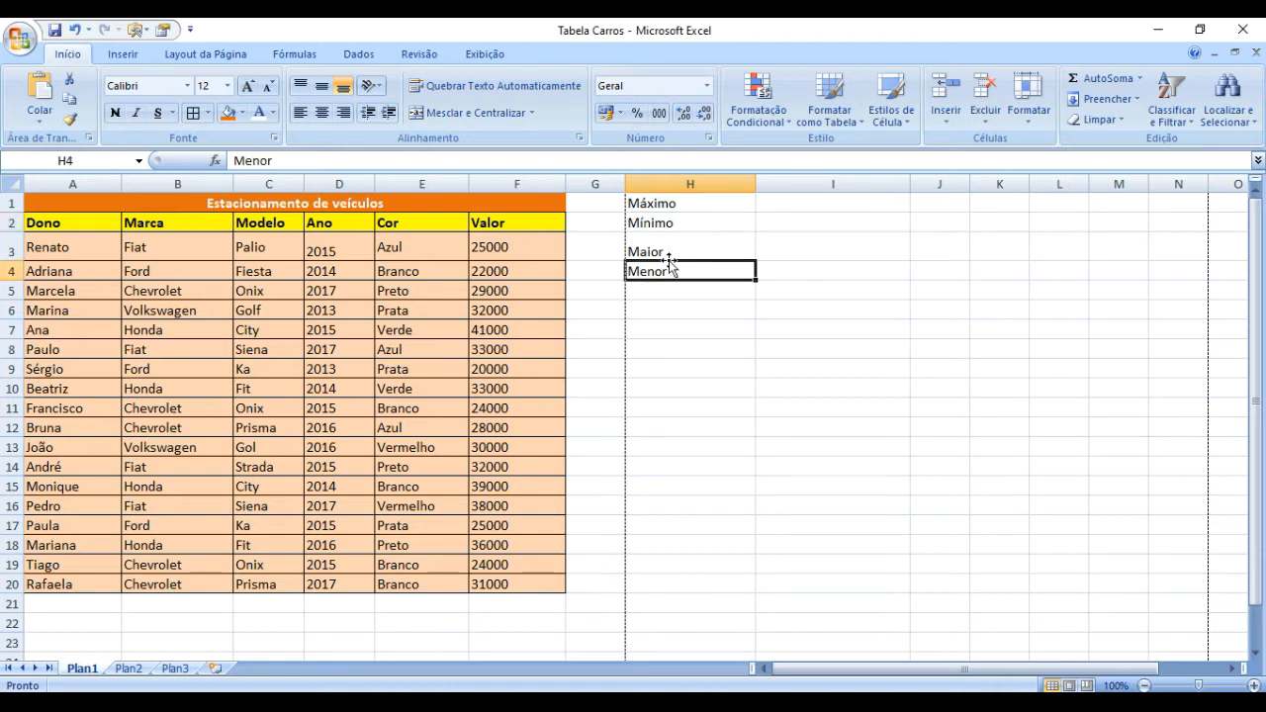
Step: Slightly reduce the height of row 3
drag(8, 259, 8, 255)
click(715, 358)
drag(696, 251, 687, 263)
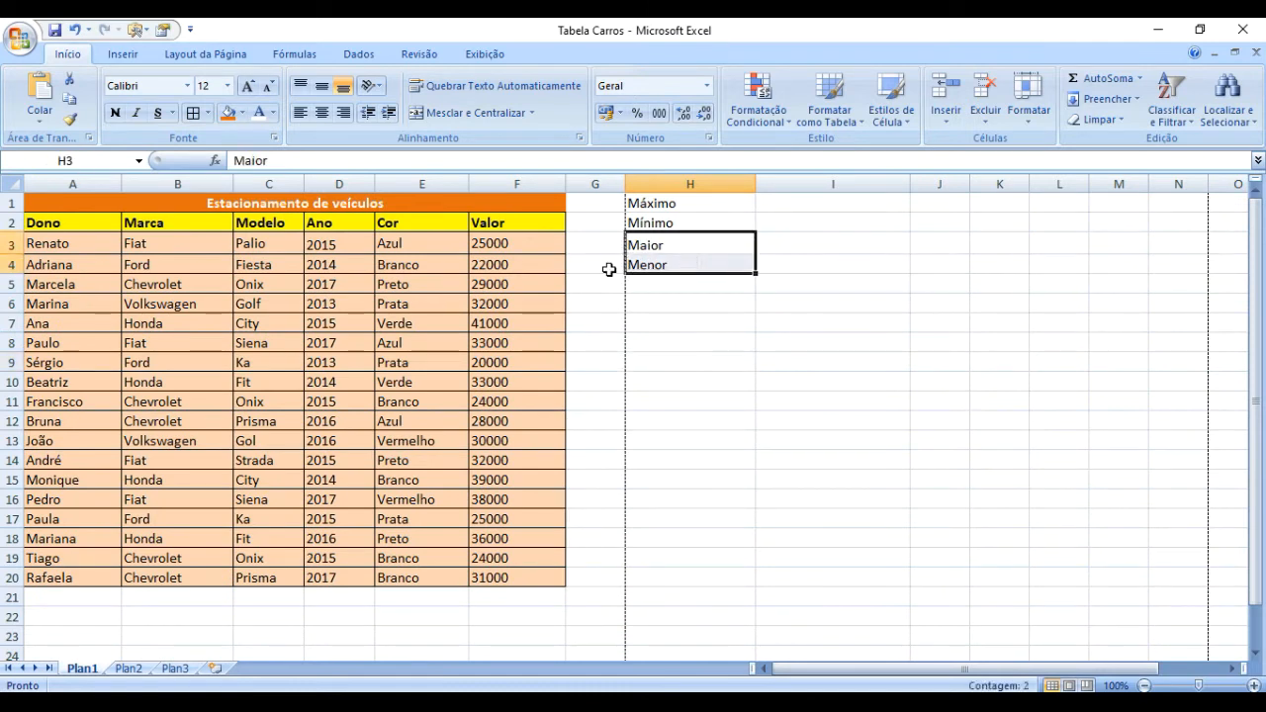
click(749, 320)
Step: Fill the Máximo and Mínimo label cells H1:H2 with yellow
click(688, 203)
drag(688, 203, 681, 220)
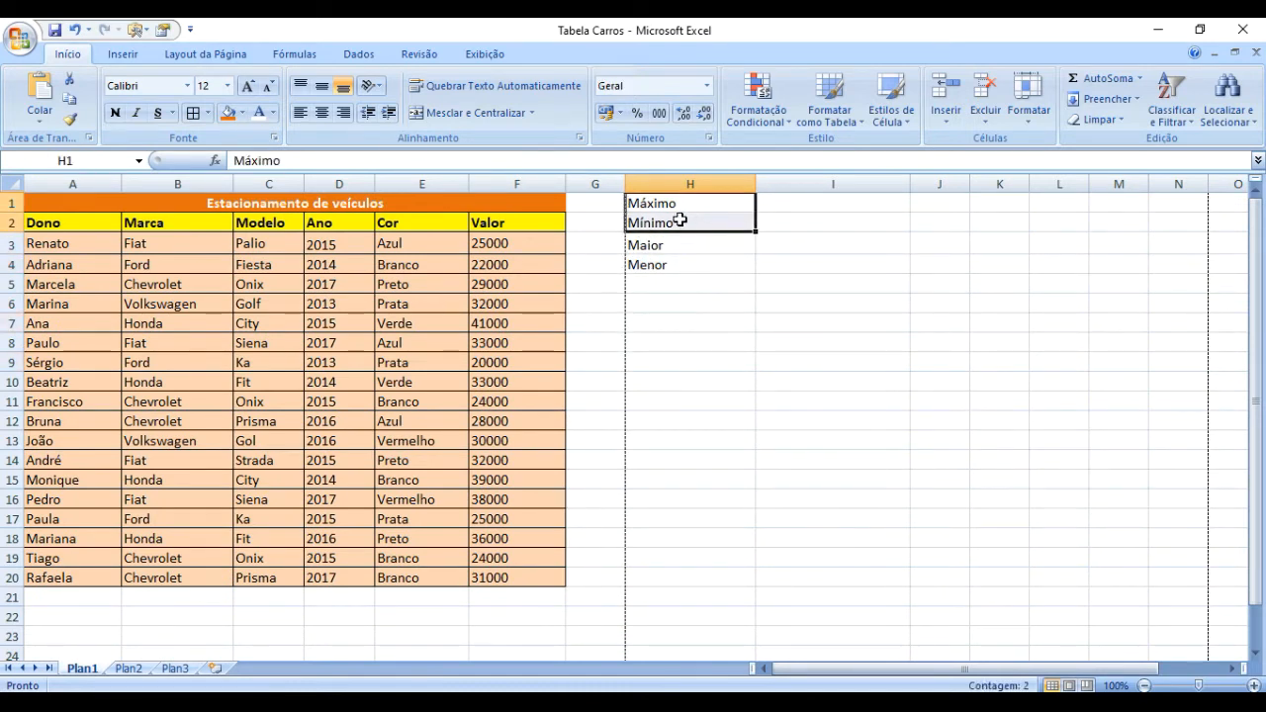
click(242, 113)
click(261, 249)
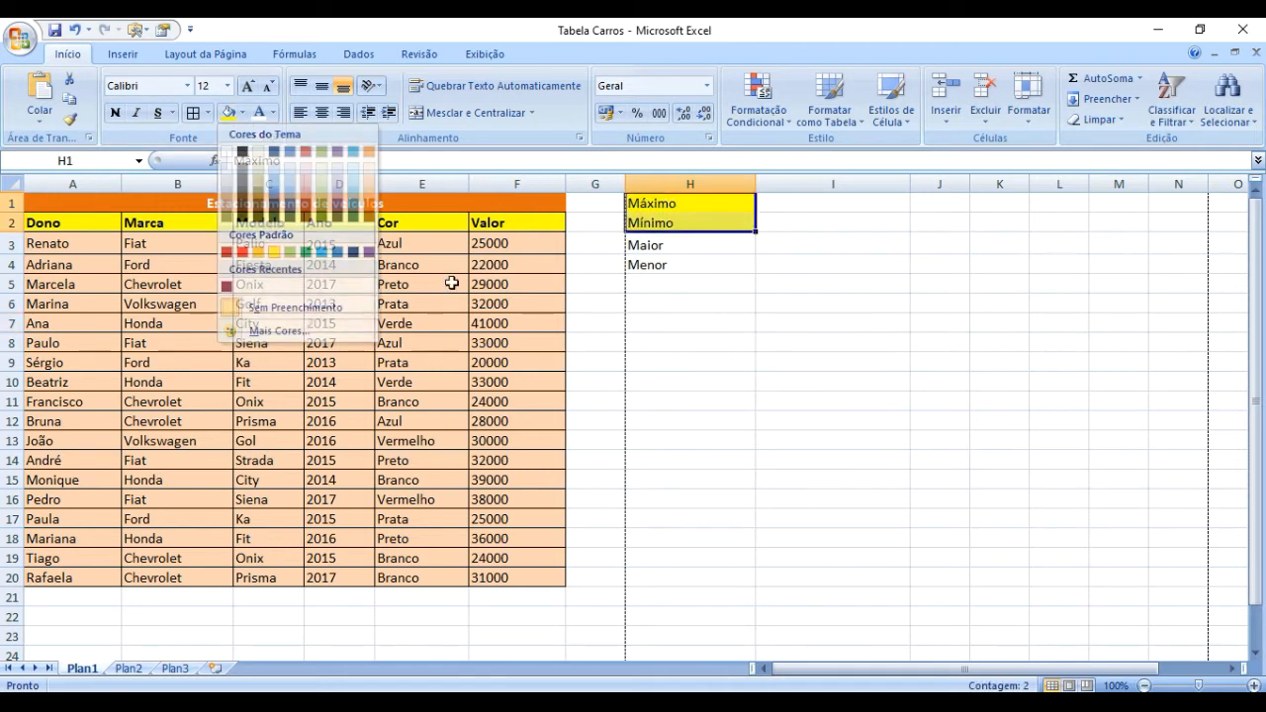
click(819, 362)
Step: Fill the Maior and Menor label cells H3:H4 with light blue
drag(682, 252, 684, 263)
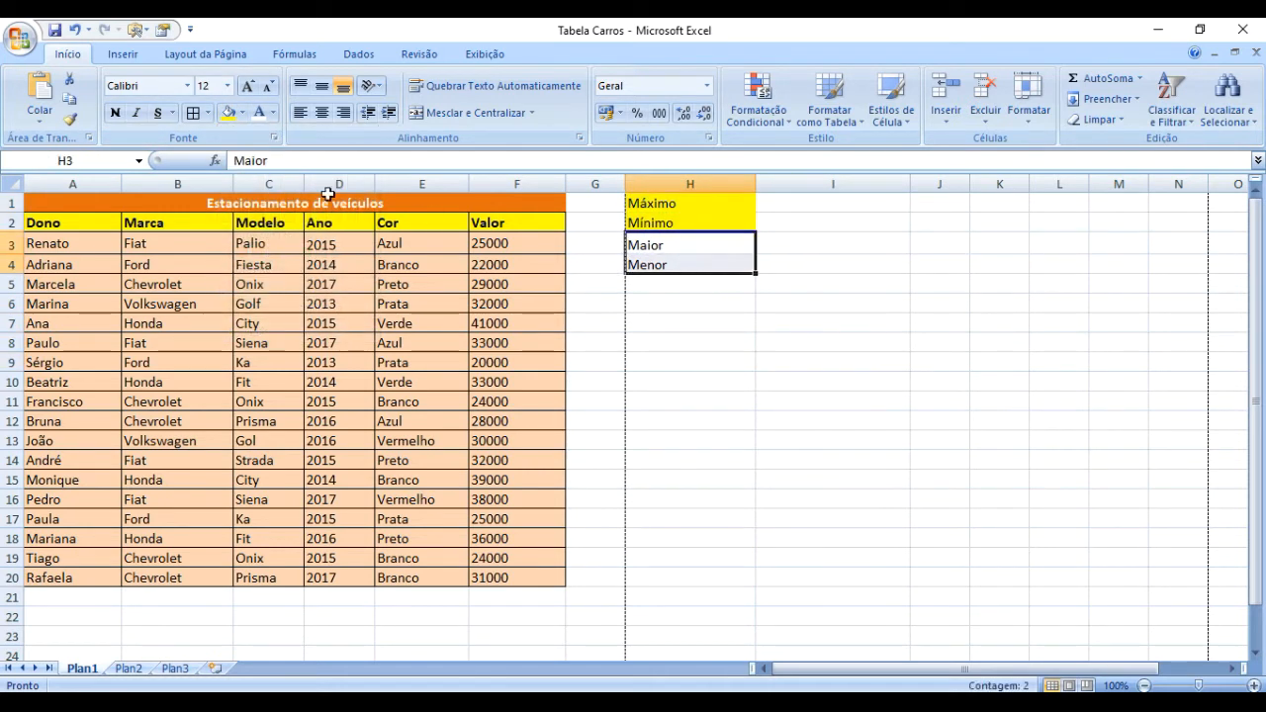
click(243, 113)
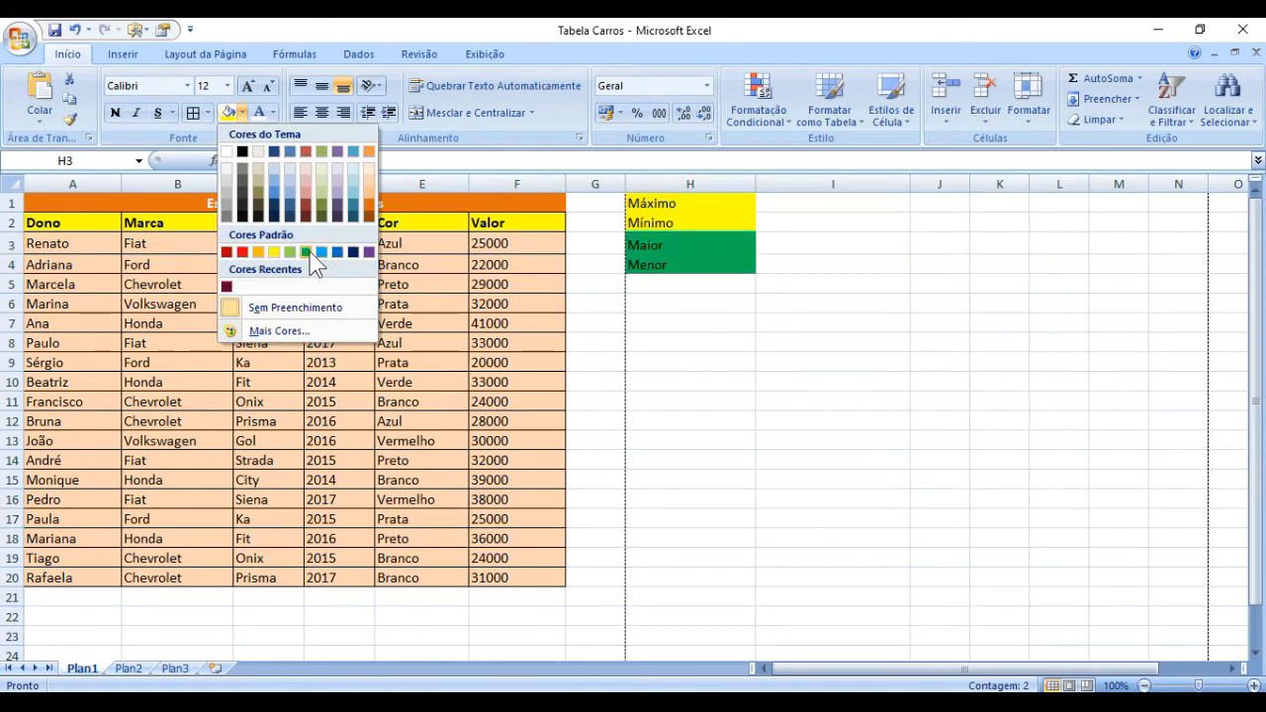
click(353, 183)
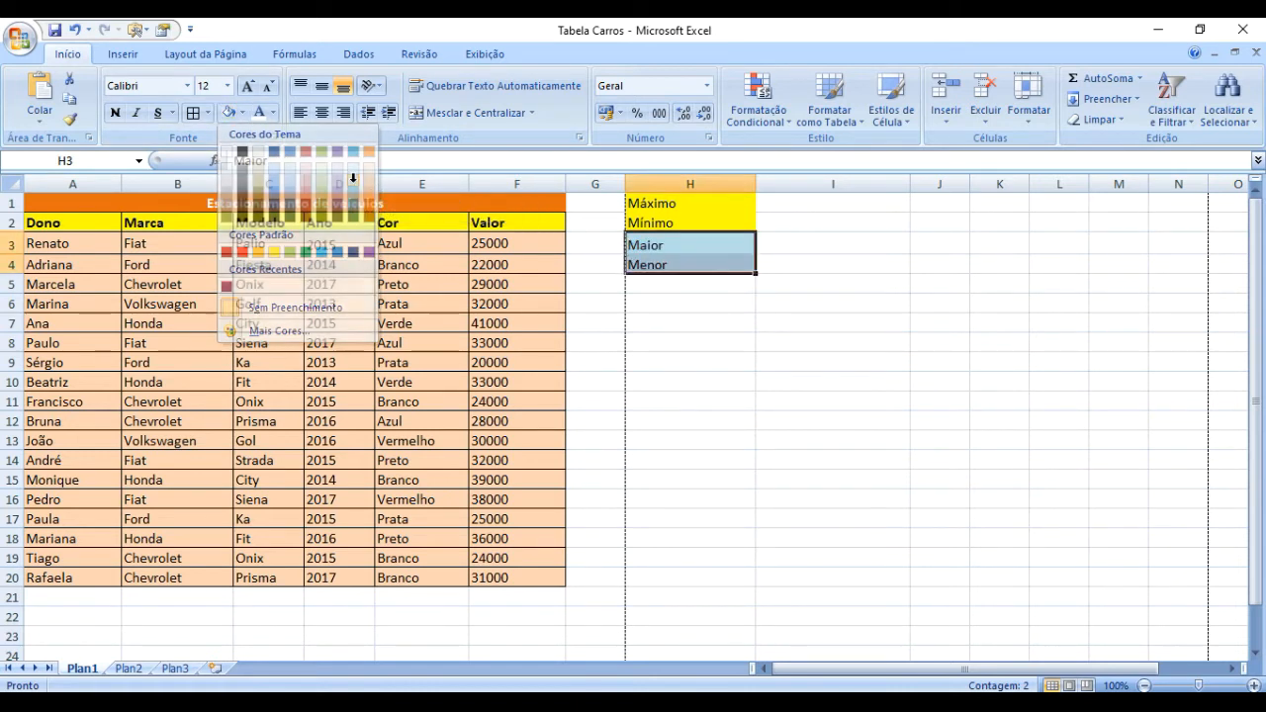
click(817, 353)
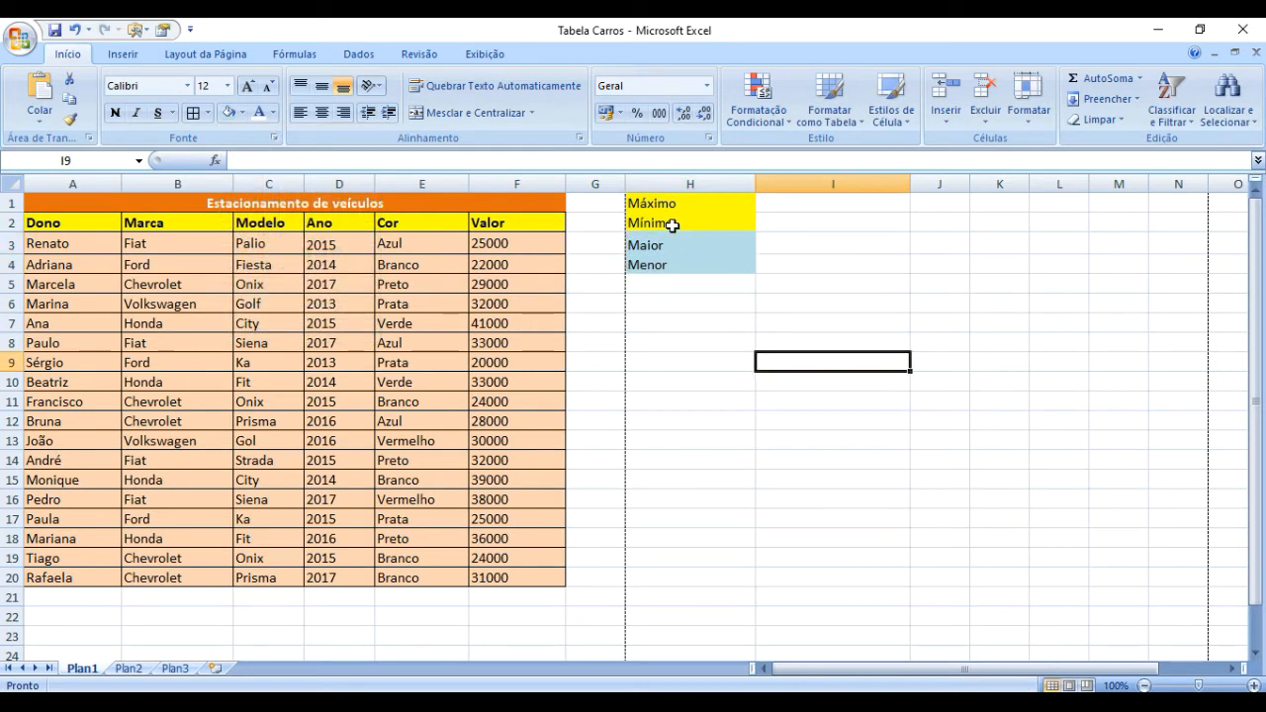
drag(675, 223, 682, 206)
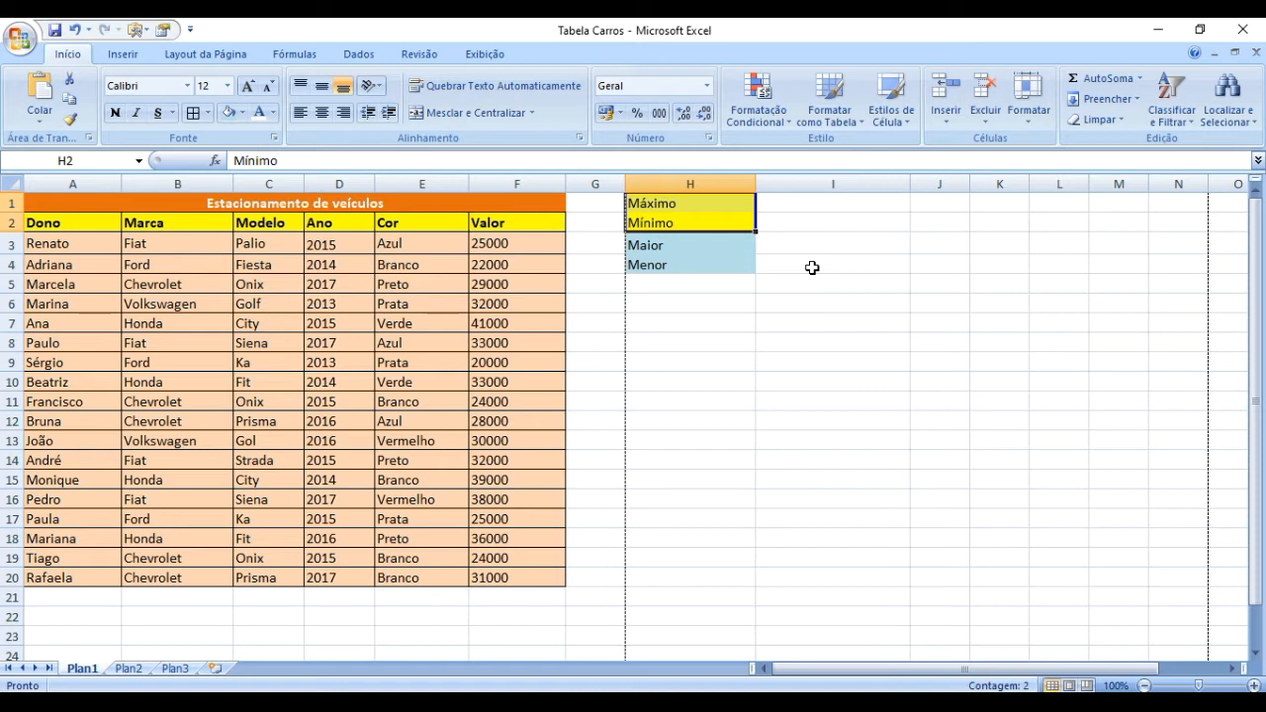
click(665, 244)
click(670, 288)
drag(653, 245, 673, 265)
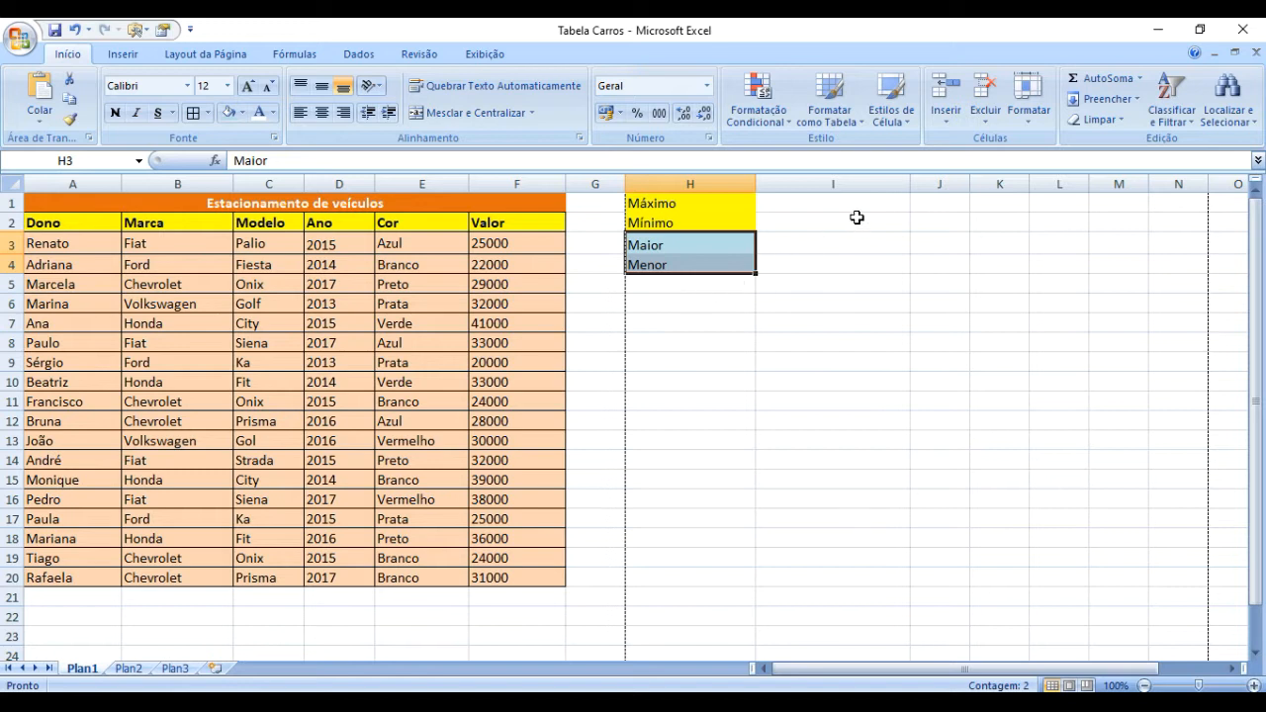
click(787, 204)
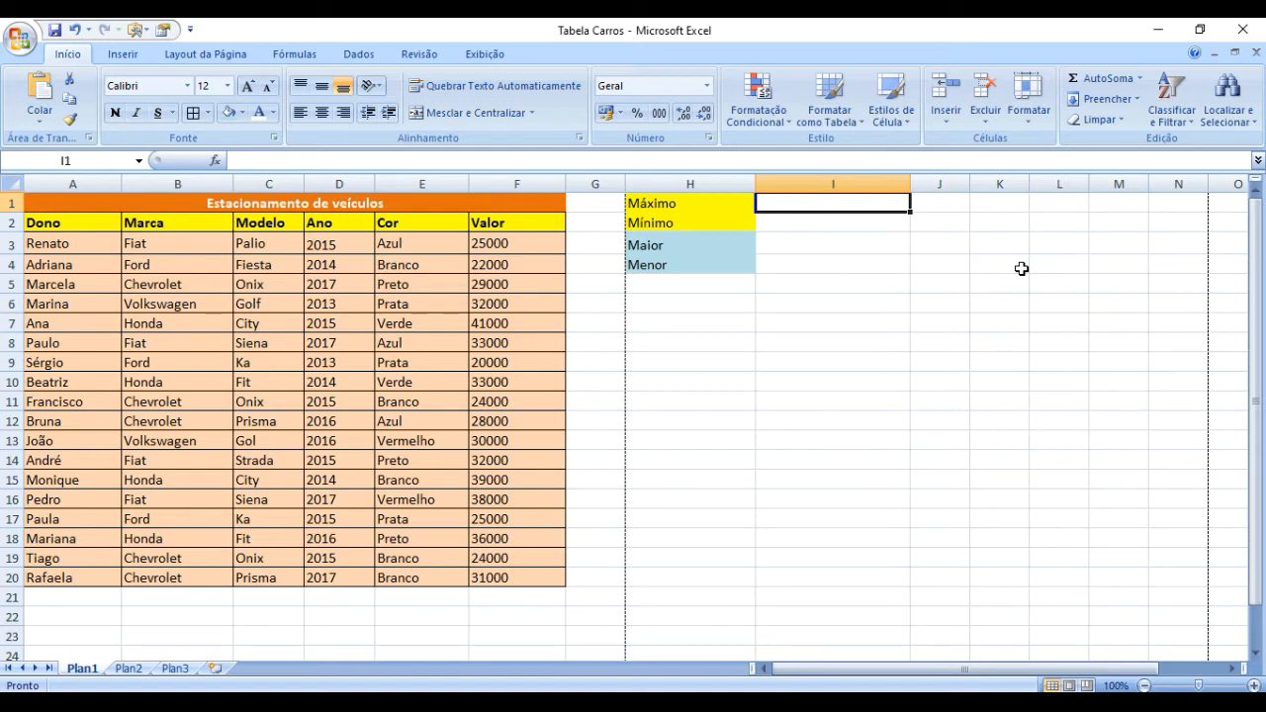
drag(496, 244, 523, 574)
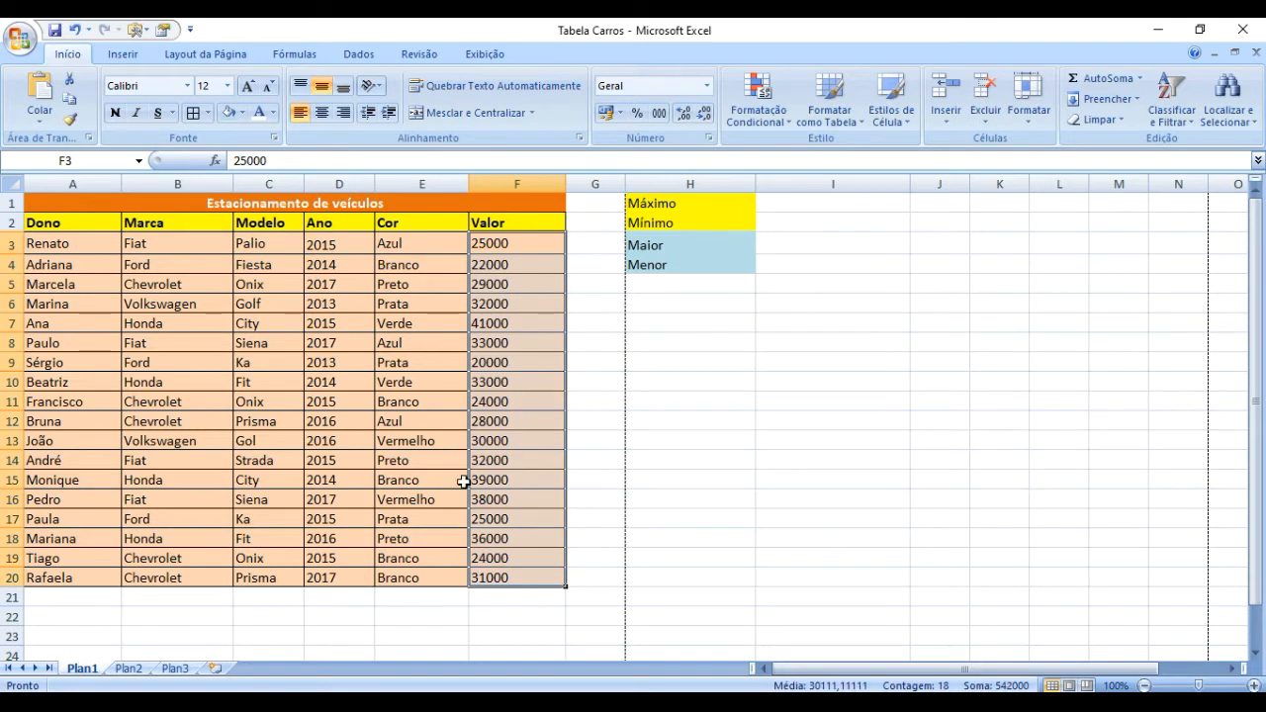
click(516, 633)
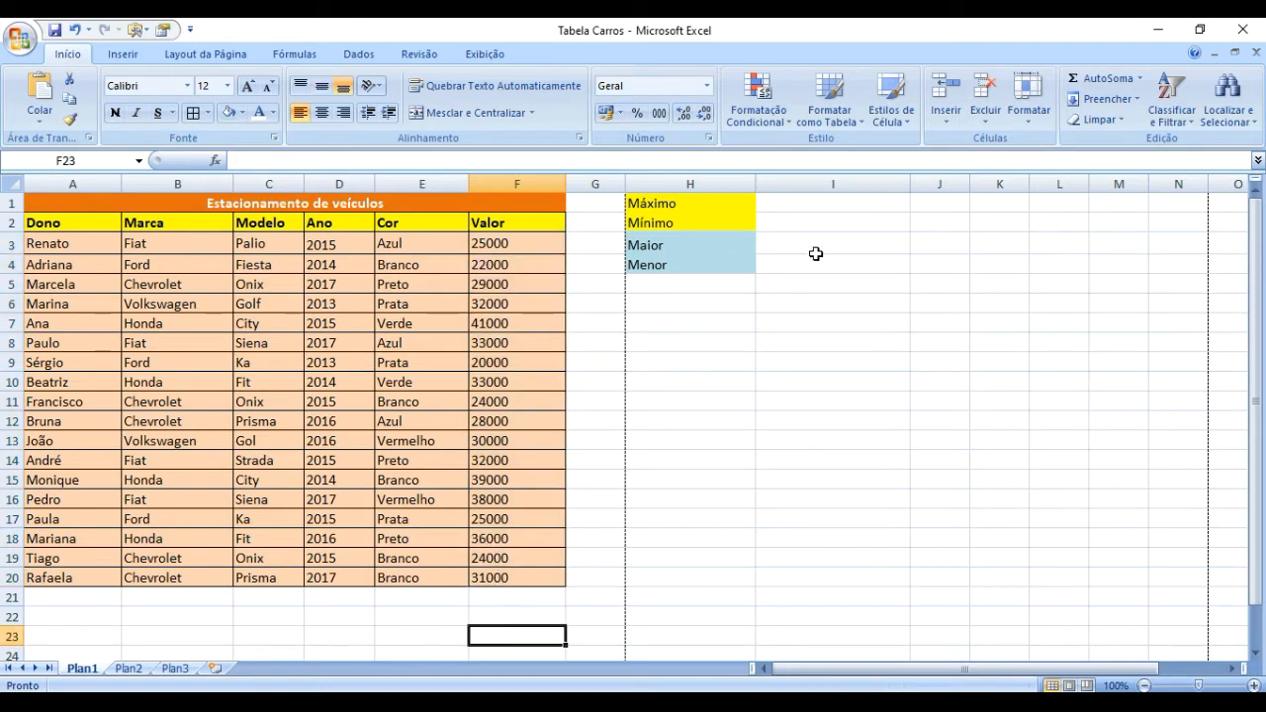
Step: Enter the formula =MÁXIMO(F3;F4;F5) in cell I1, beside the Máximo label
click(805, 206)
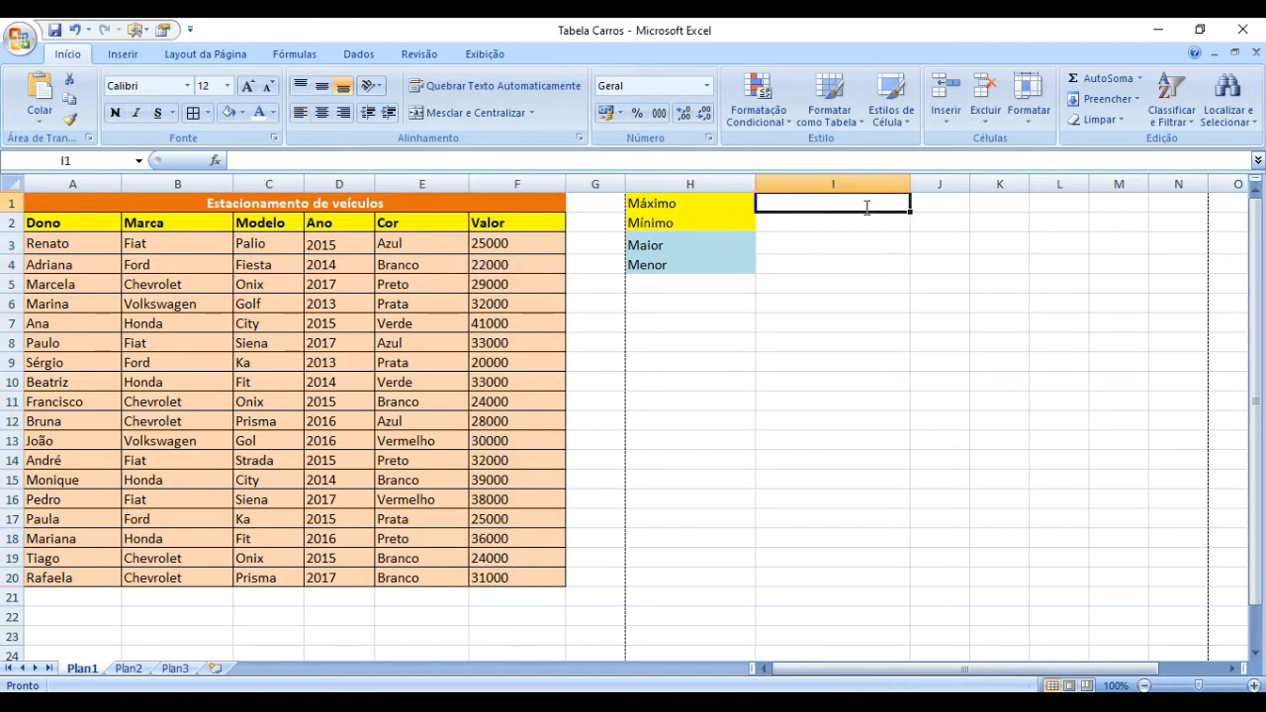
text(=)
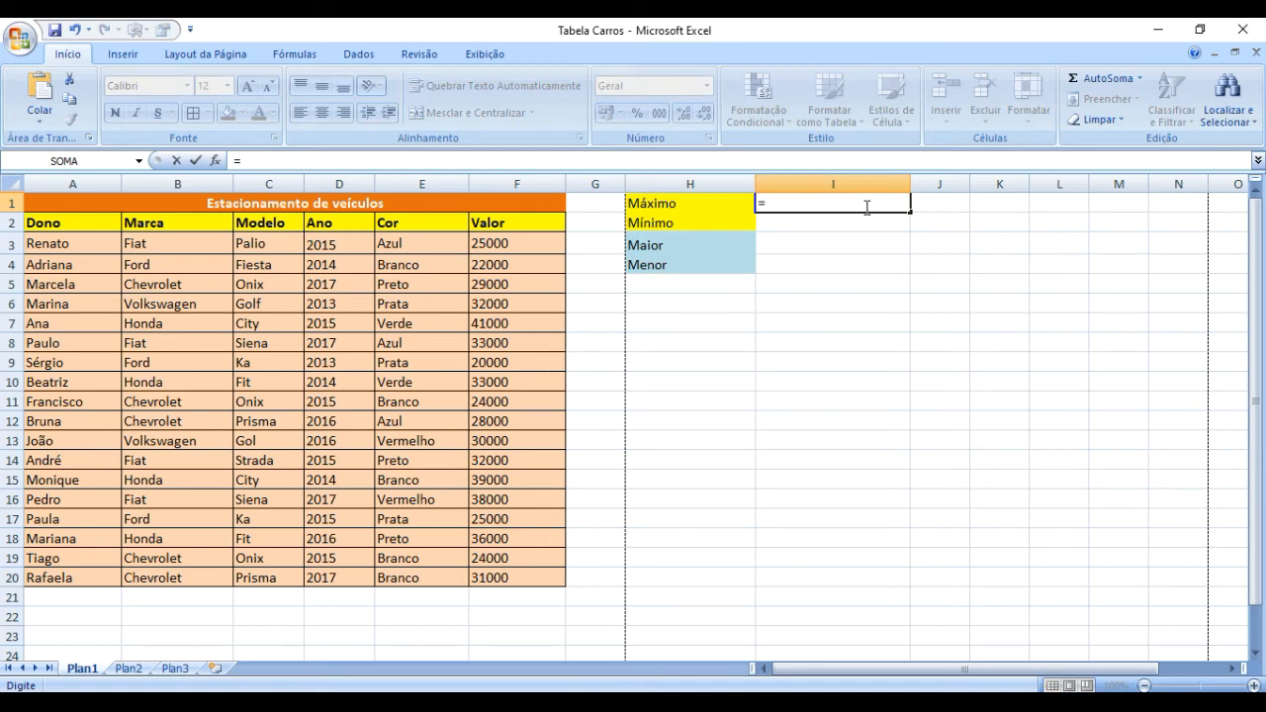
text(má)
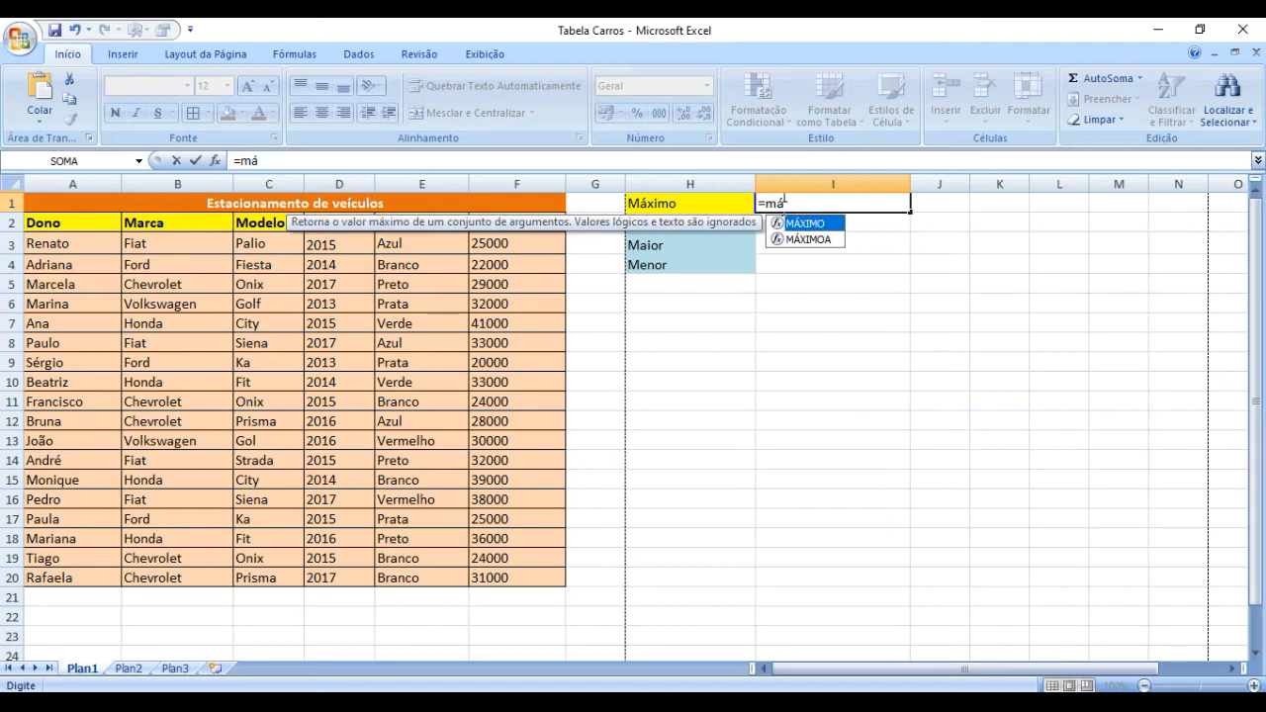
double_click(803, 225)
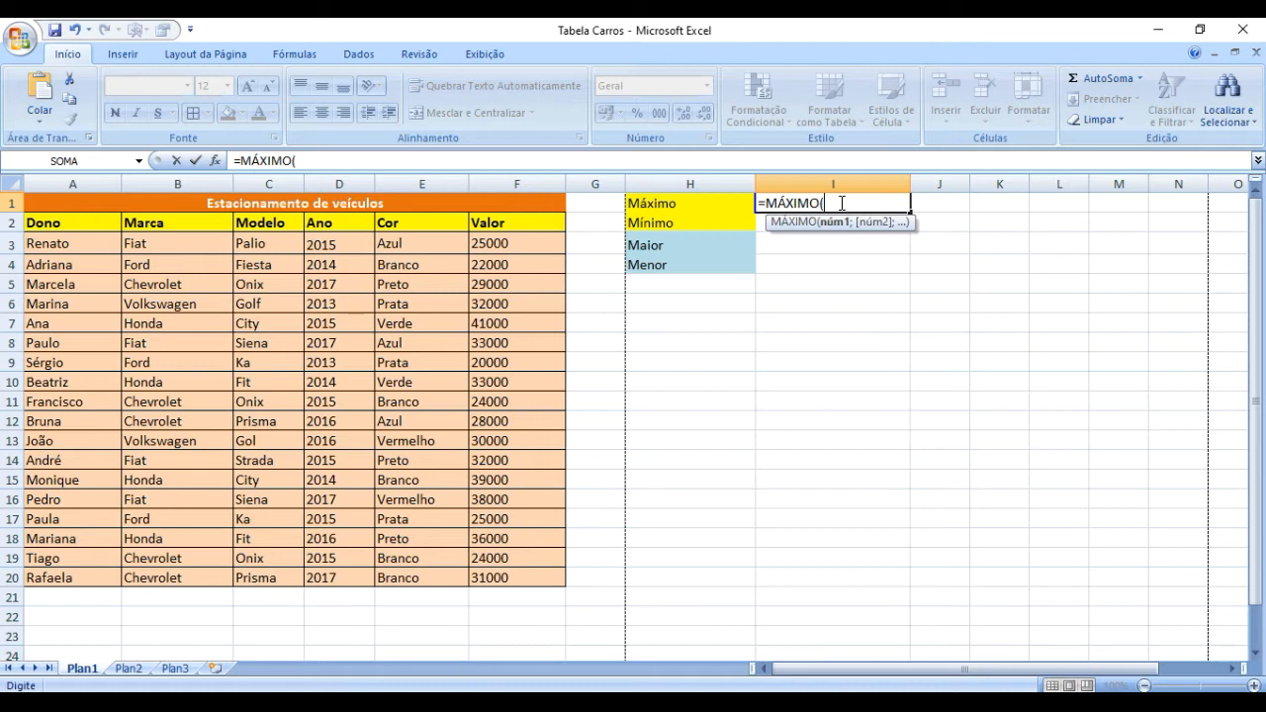
click(527, 241)
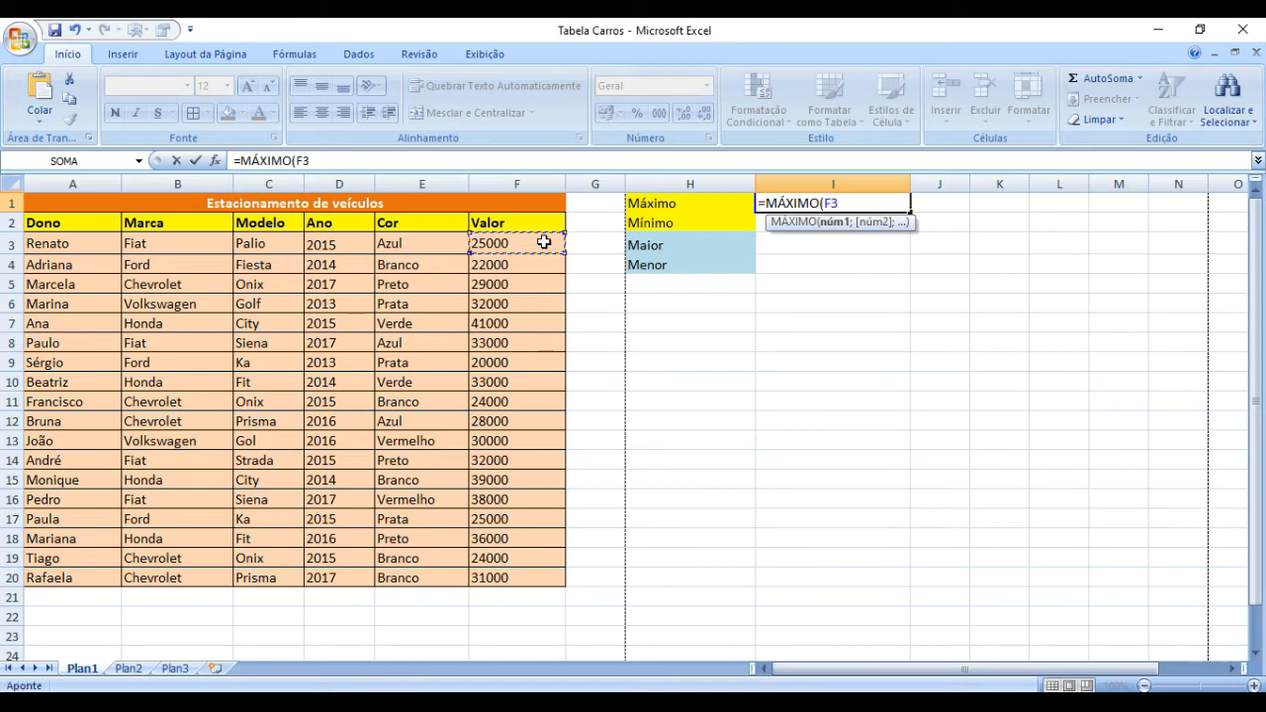
text(;)
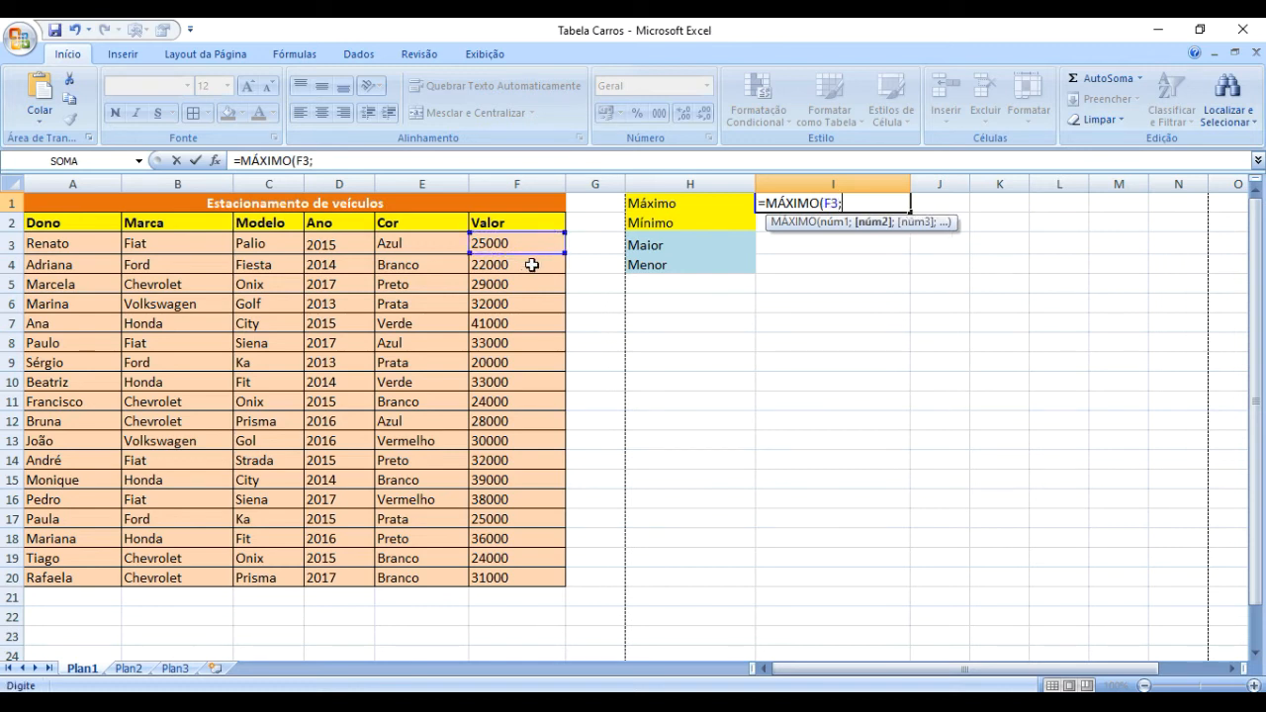
click(532, 265)
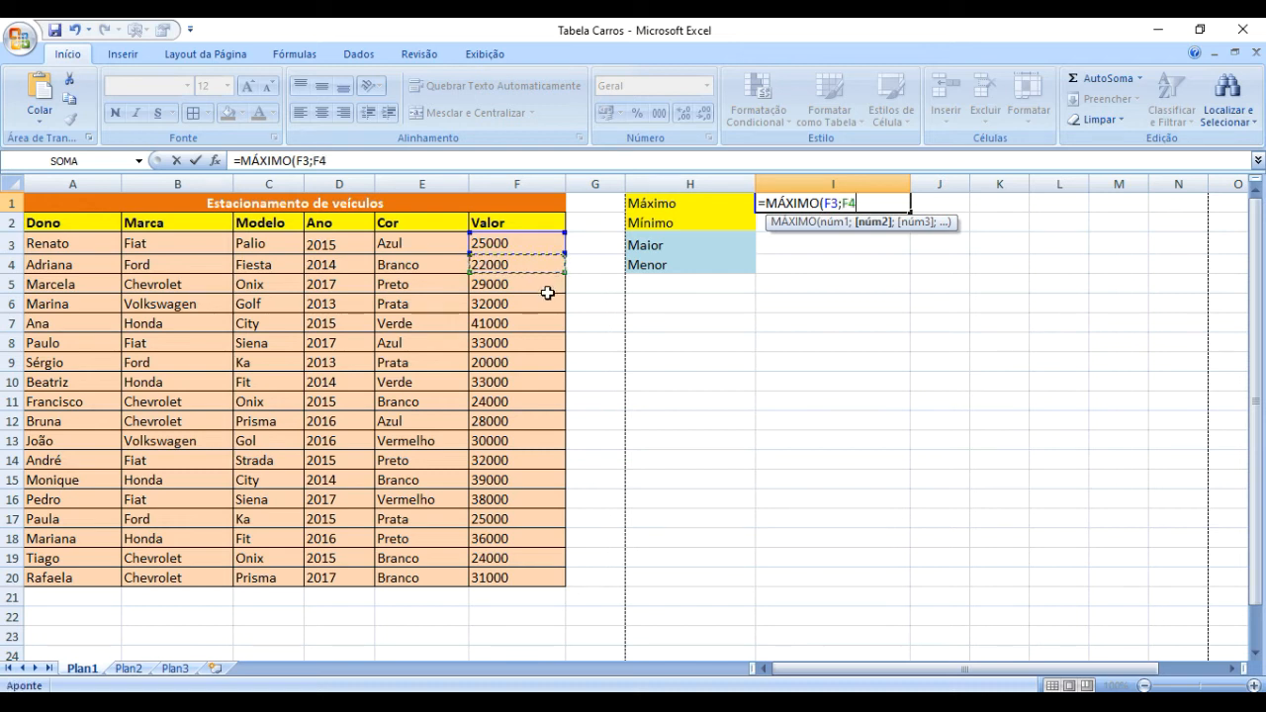
text(;)
click(535, 285)
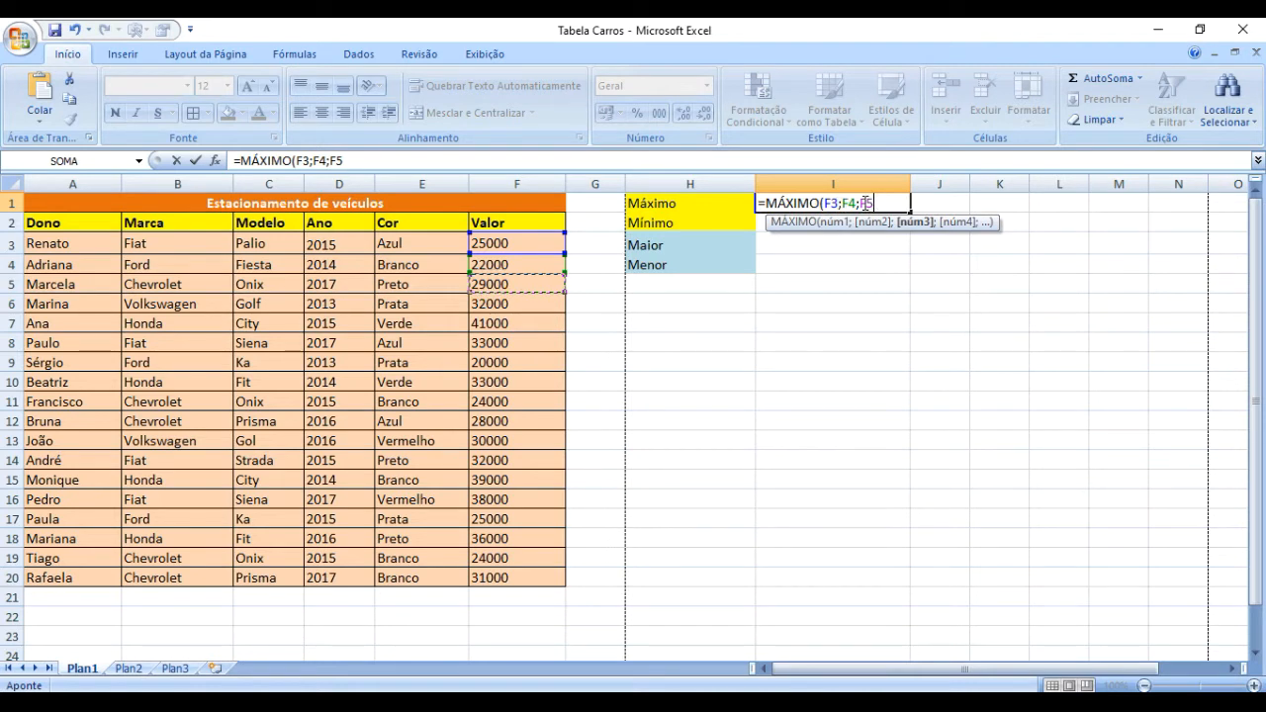
text())
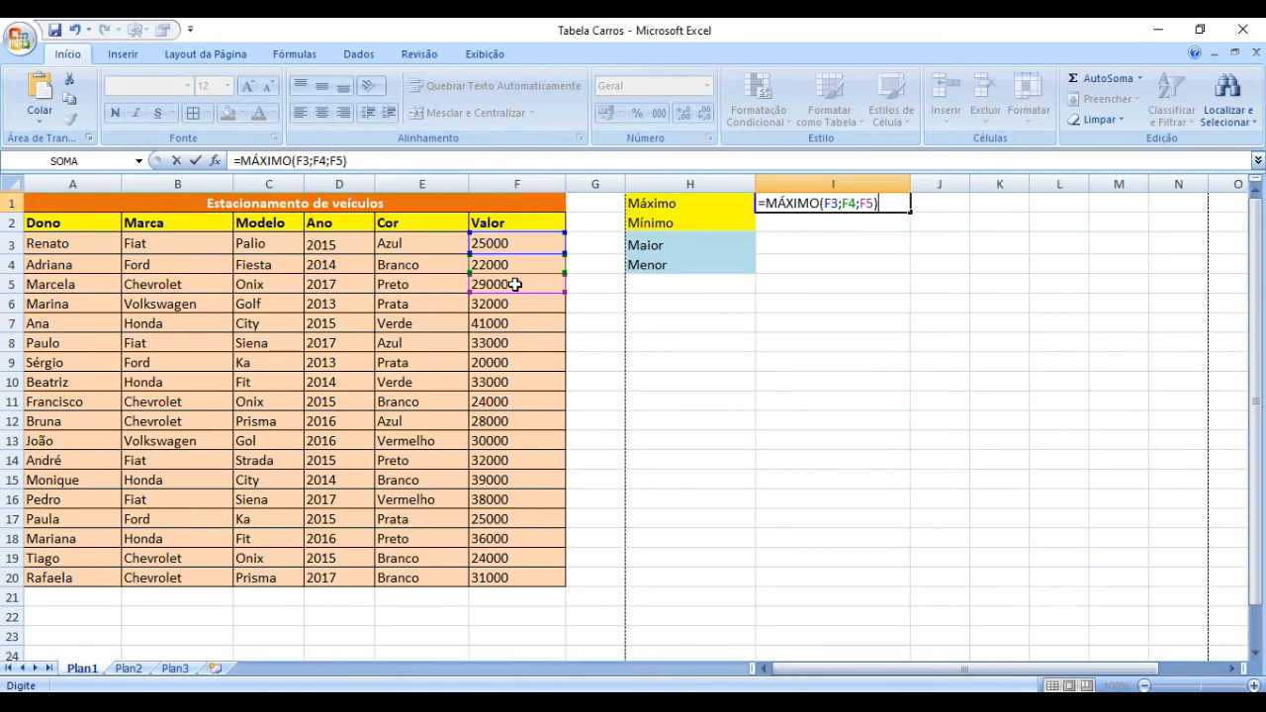
key(Return)
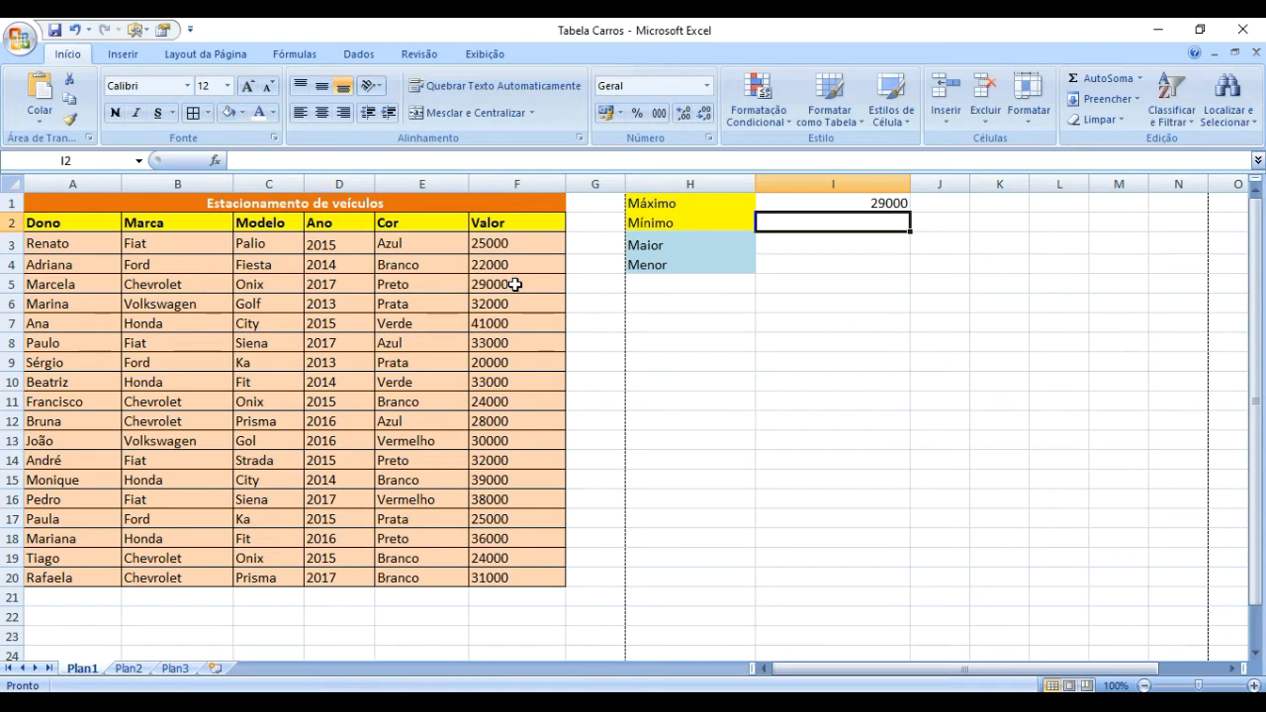
Step: Replace the separate cell arguments of the MÁXIMO formula in I1 with the range F3:F5
click(516, 284)
click(867, 203)
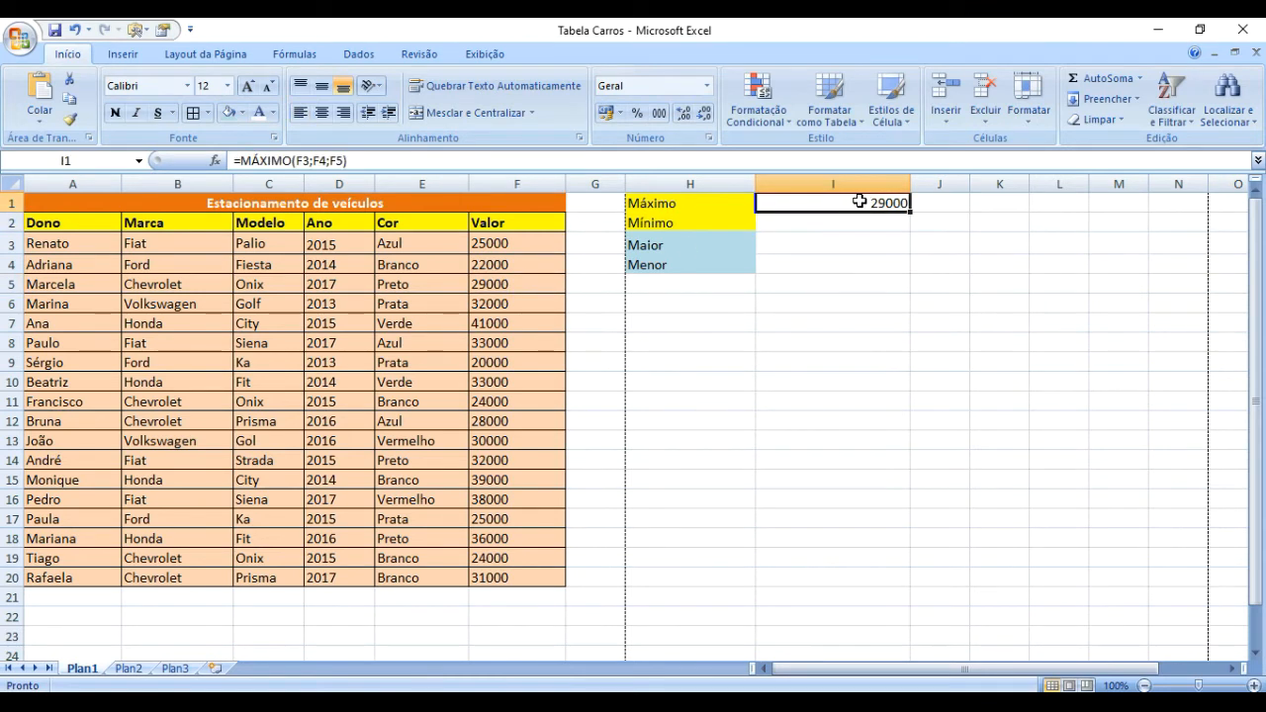
double_click(860, 202)
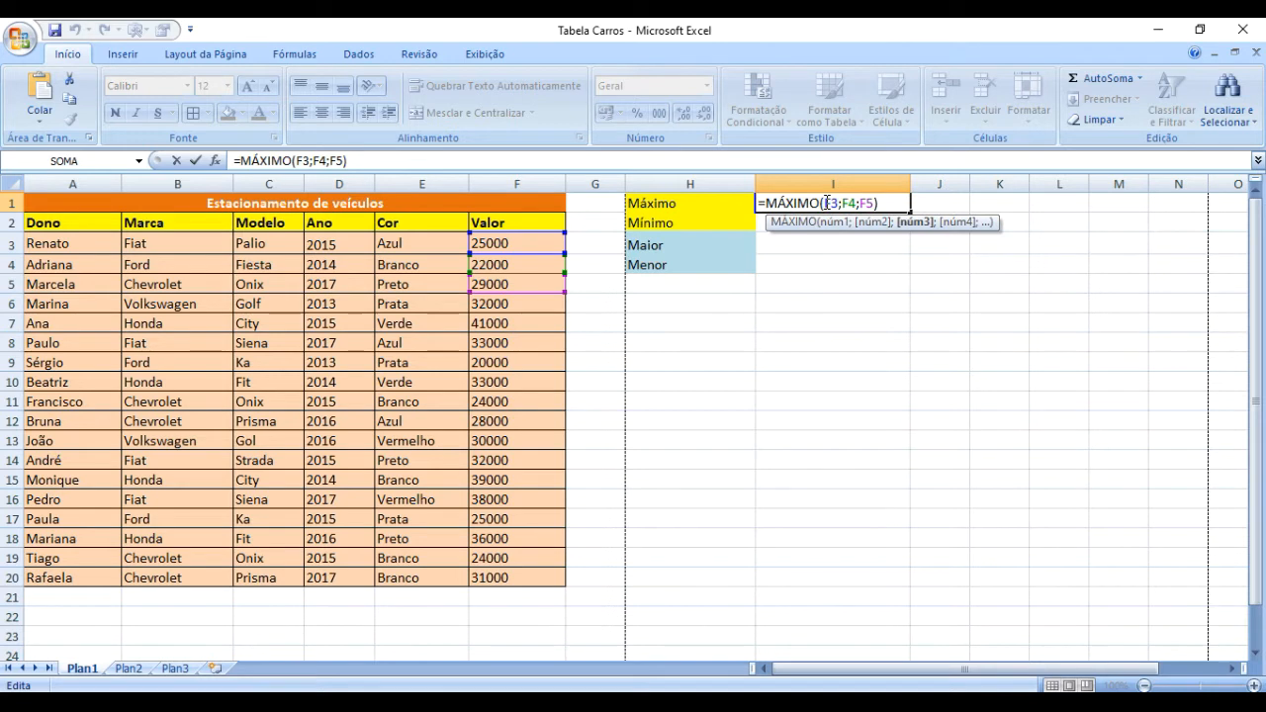
drag(825, 203, 876, 203)
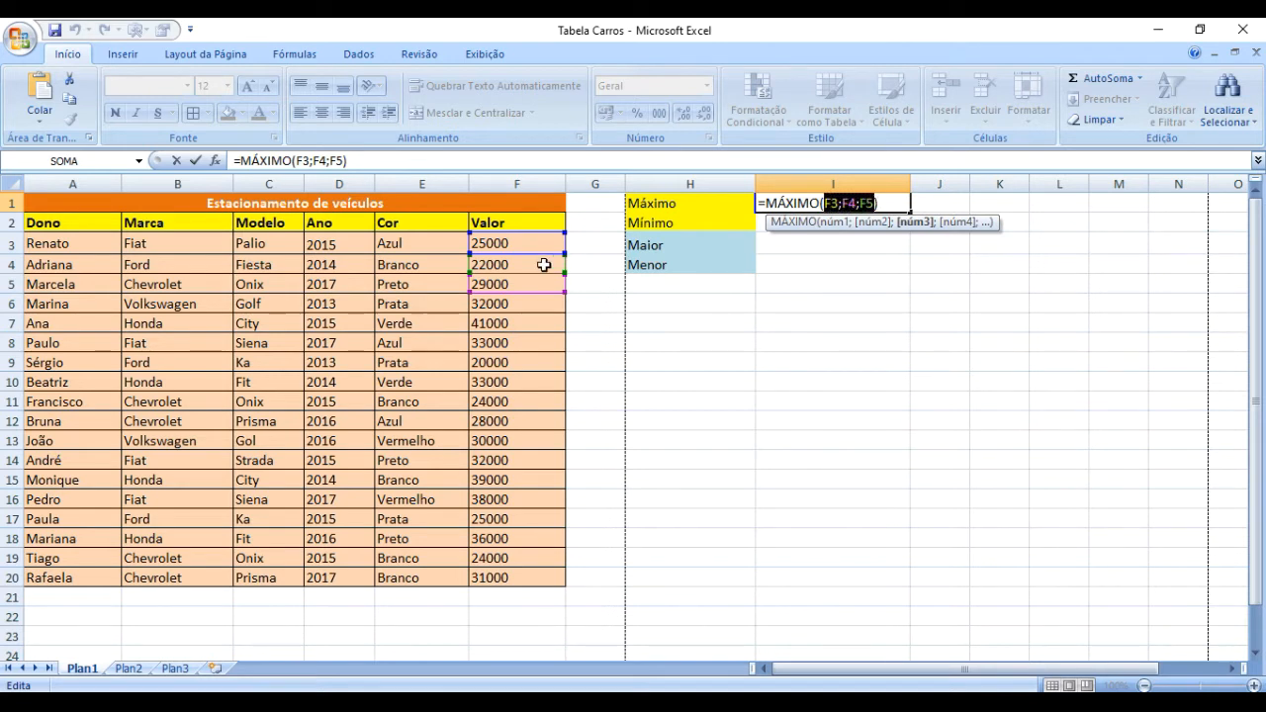
click(525, 241)
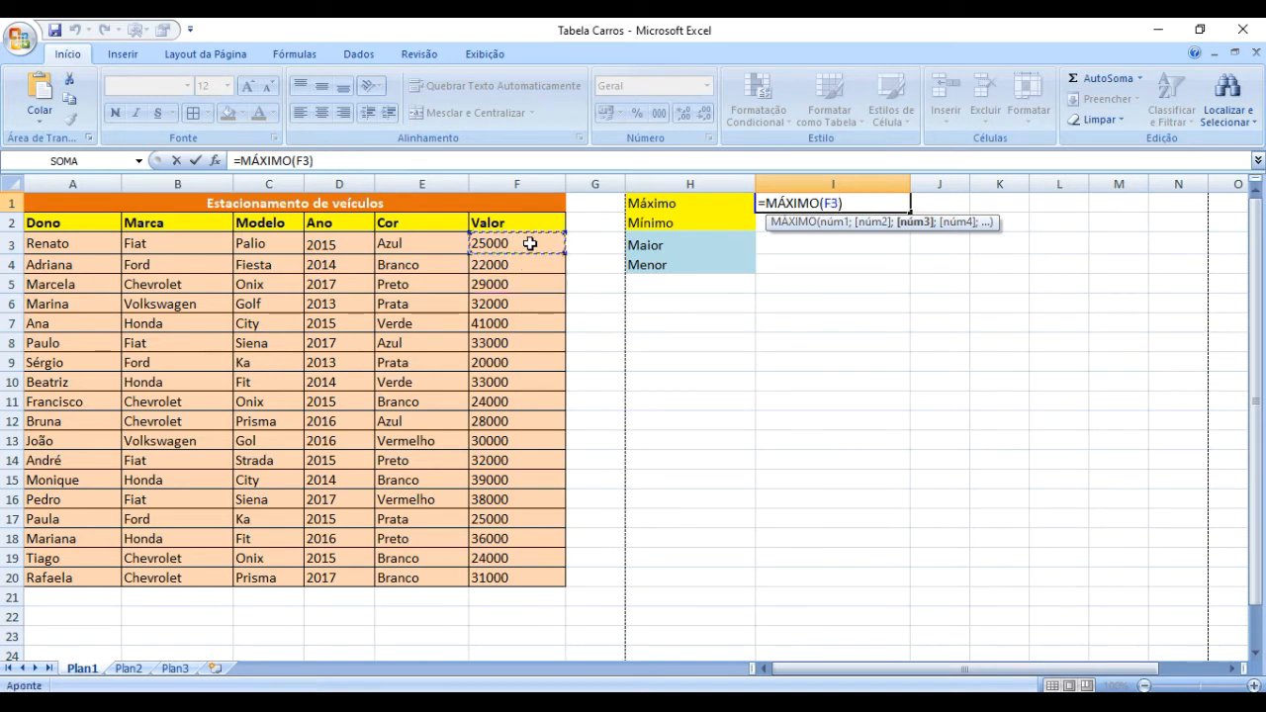
drag(530, 243, 525, 282)
key(Return)
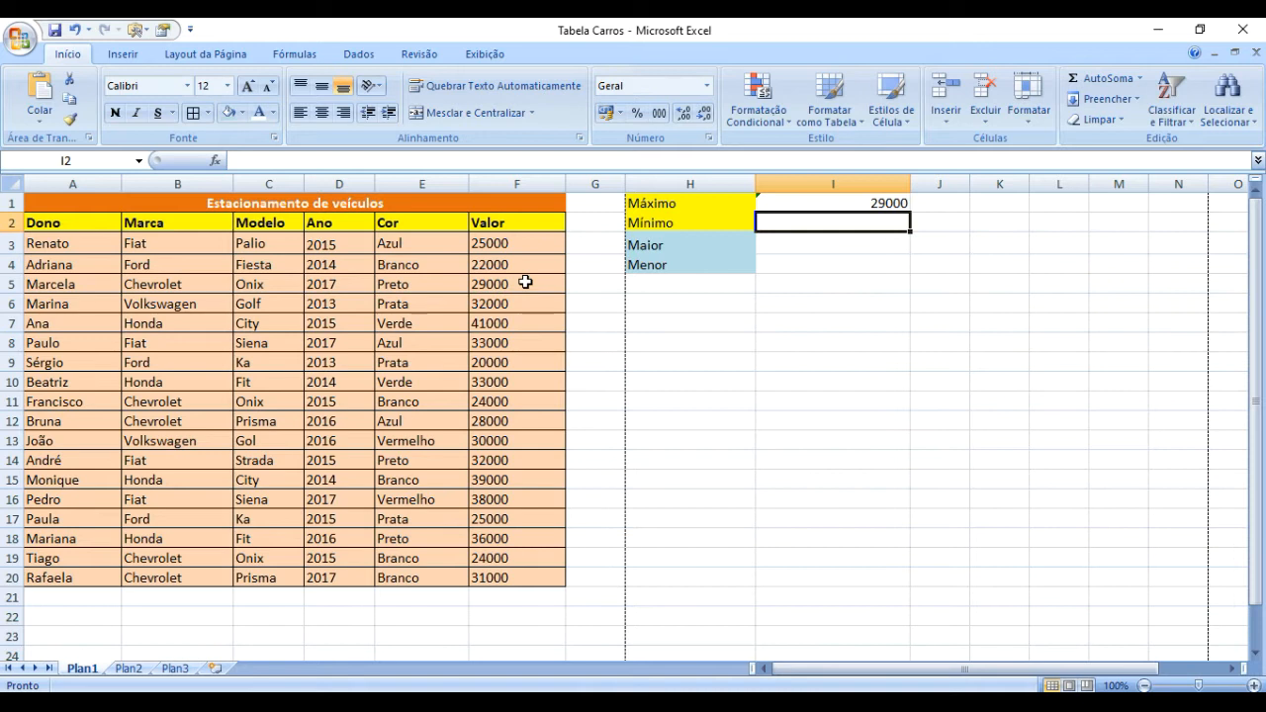
Step: Set the range of the MÁXIMO formula in I1 to the whole Valor column, F3:F20
click(858, 203)
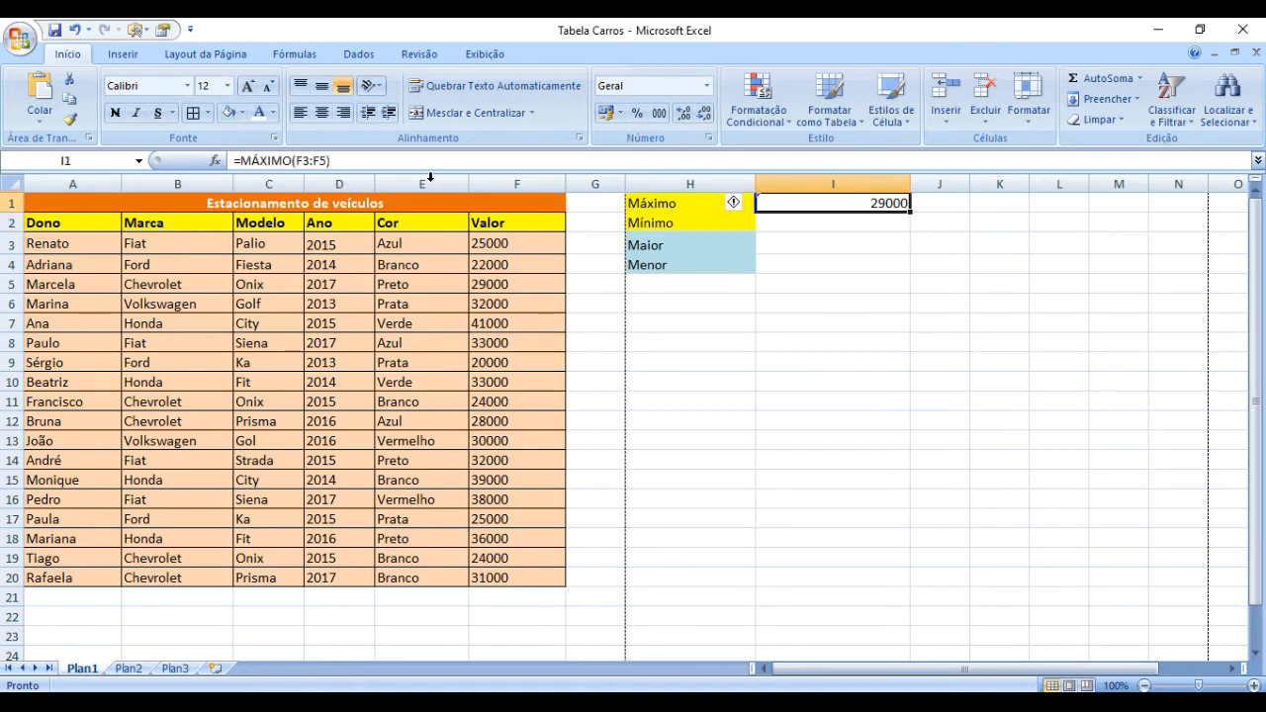
double_click(309, 160)
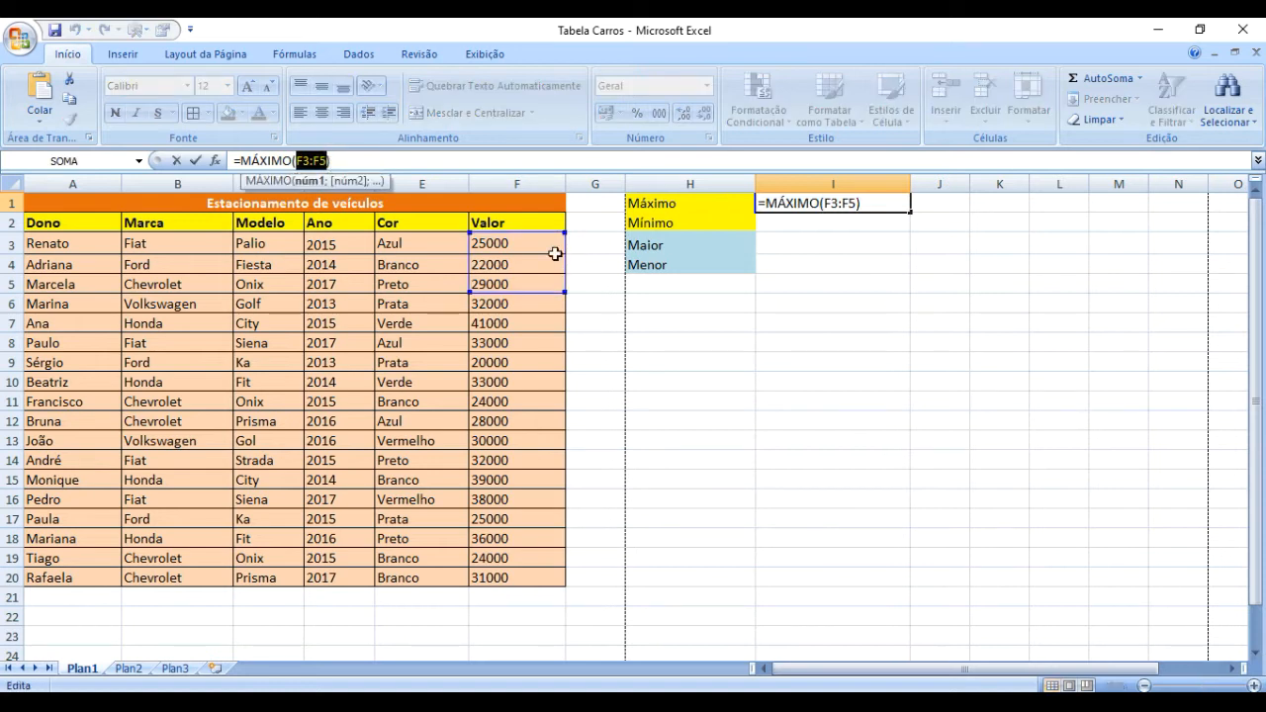
drag(531, 243, 528, 574)
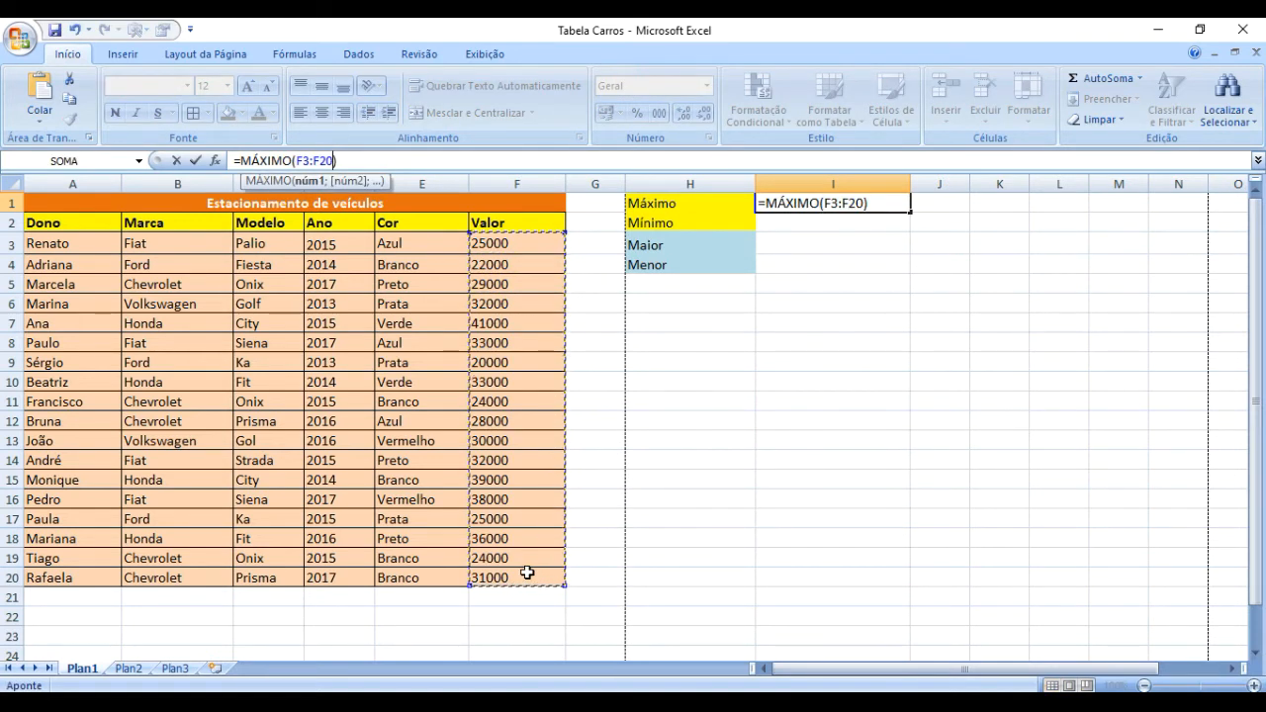
key(Return)
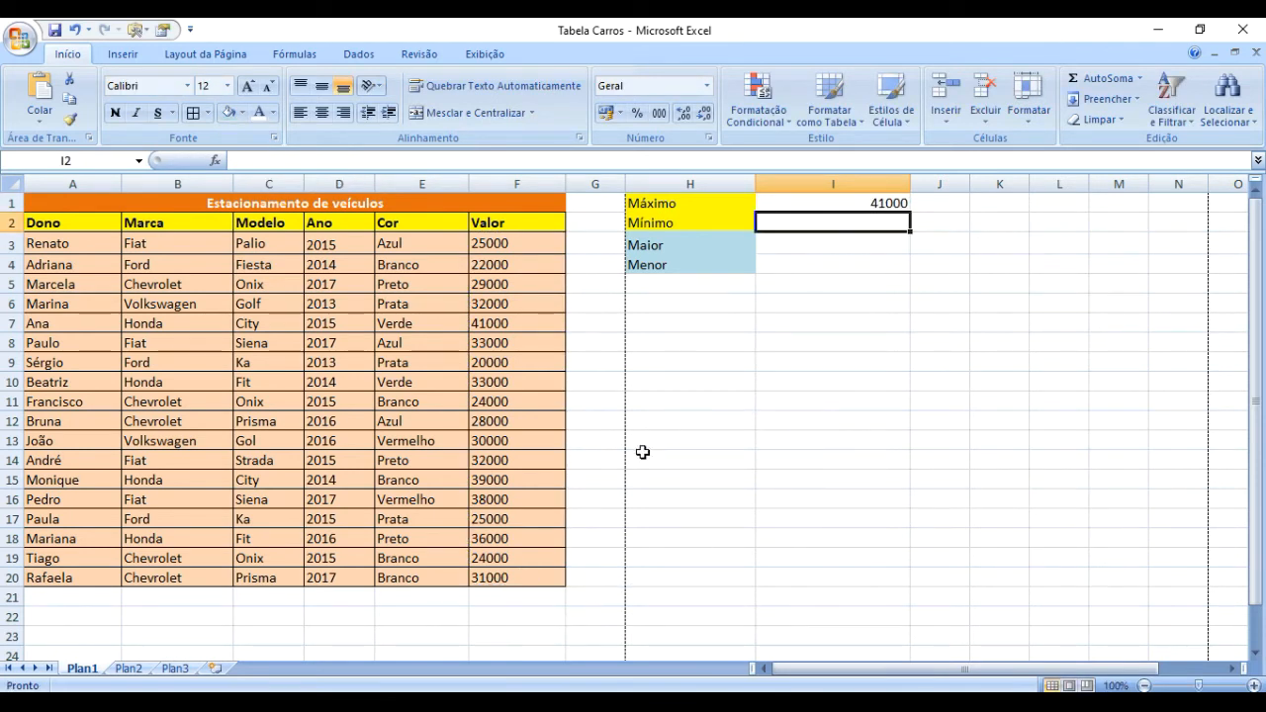
Step: Examine the Valor column cell by cell, from row 20 up to row 7, to locate the highest value
click(529, 571)
key(Up)
key(Up)
key(Up)
key(Up)
key(Up)
key(Up)
key(Up)
key(Up)
key(Up)
key(Up)
key(Up)
key(Up)
key(Up)
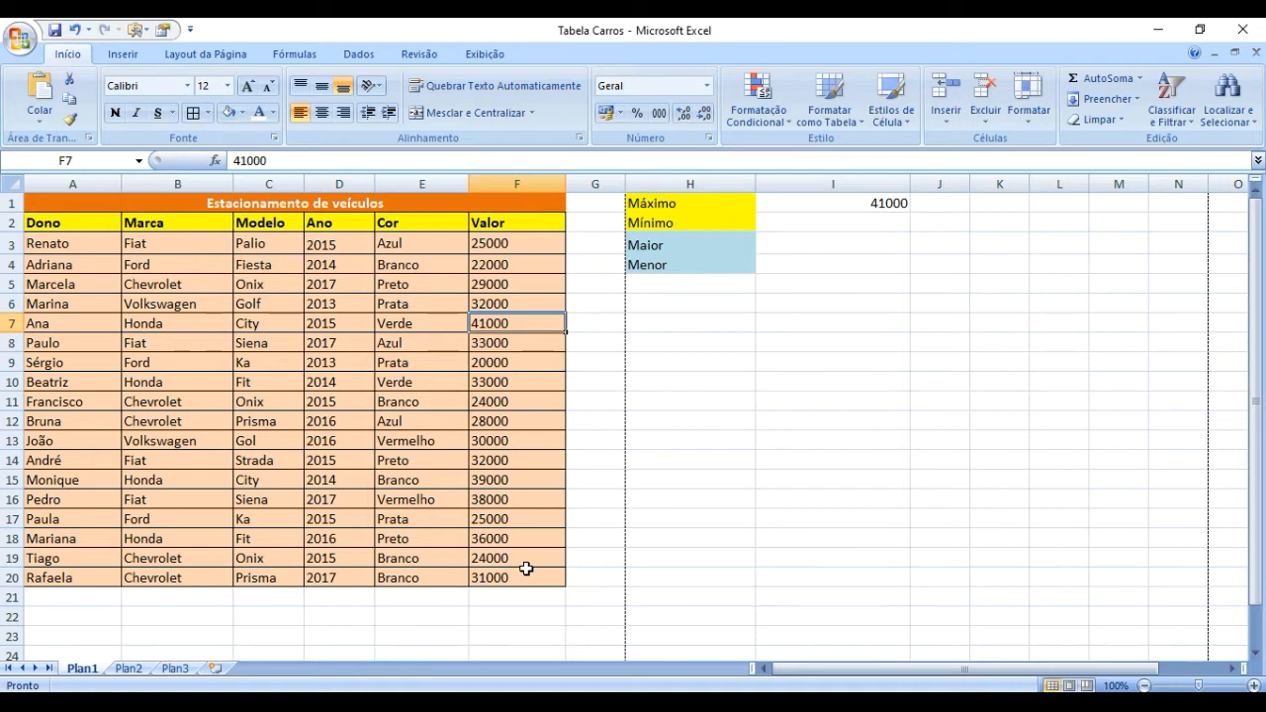
Step: Review the Valor range F3:F20 and the MÁXIMO formula in I1 that refers to it
click(490, 245)
drag(490, 254, 489, 576)
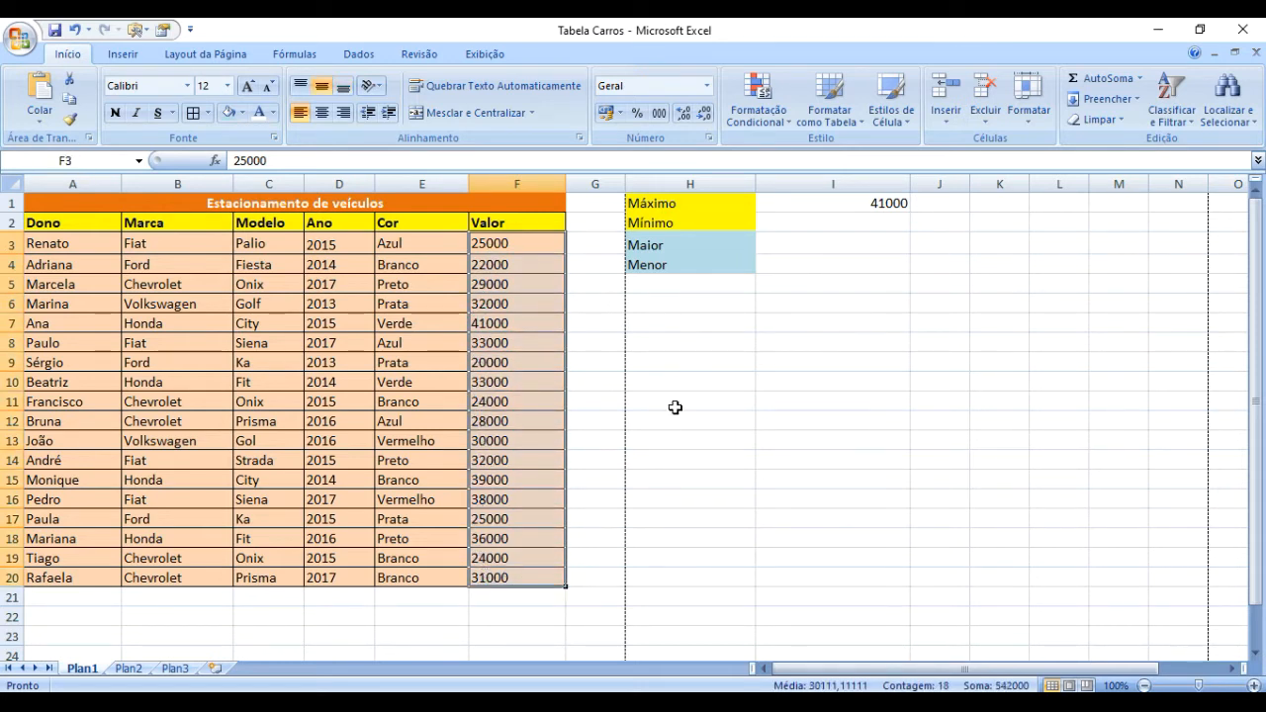
click(844, 203)
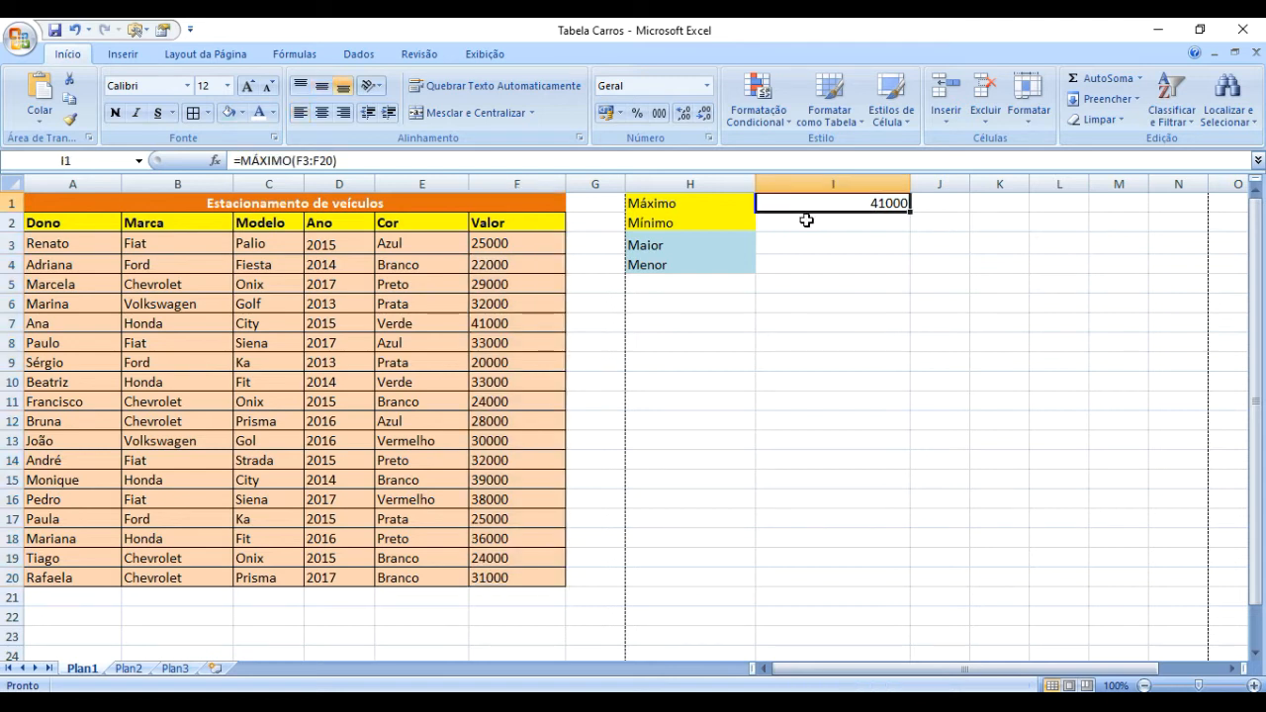
Step: Enter the formula =MÍNIMO(F3:F20) in cell I2, beside the Mínimo label
click(806, 225)
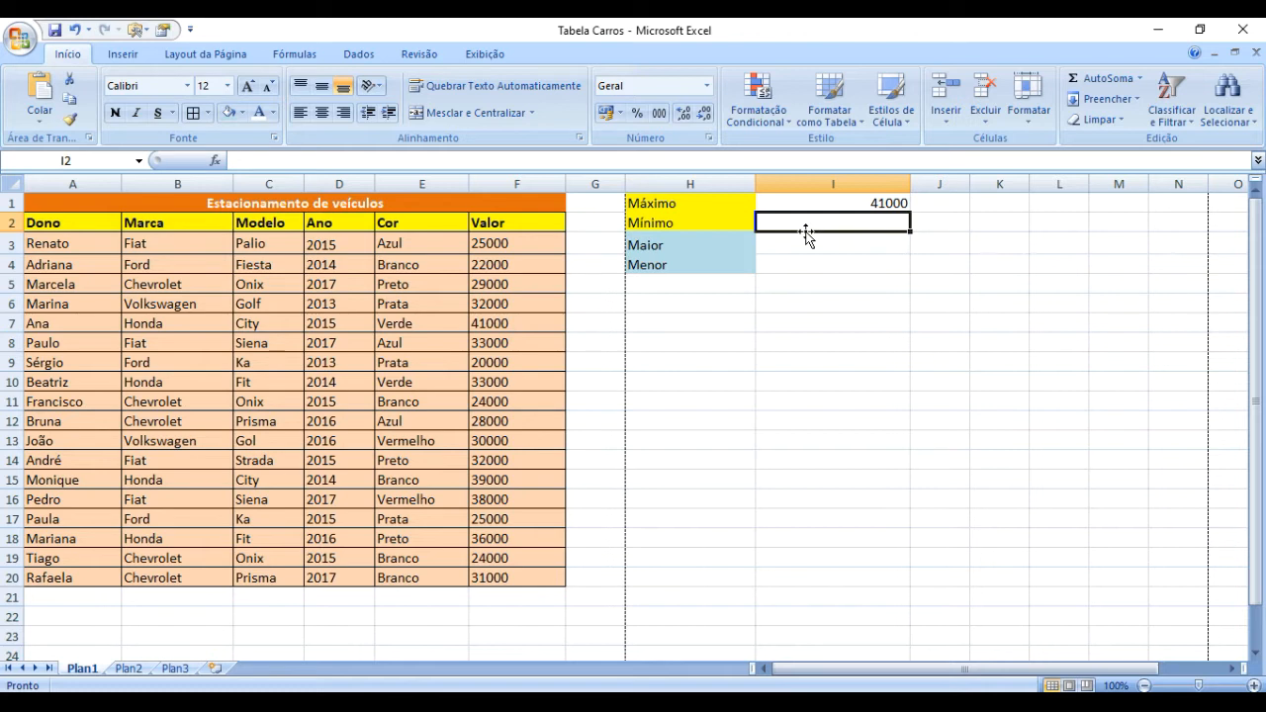
text(=)
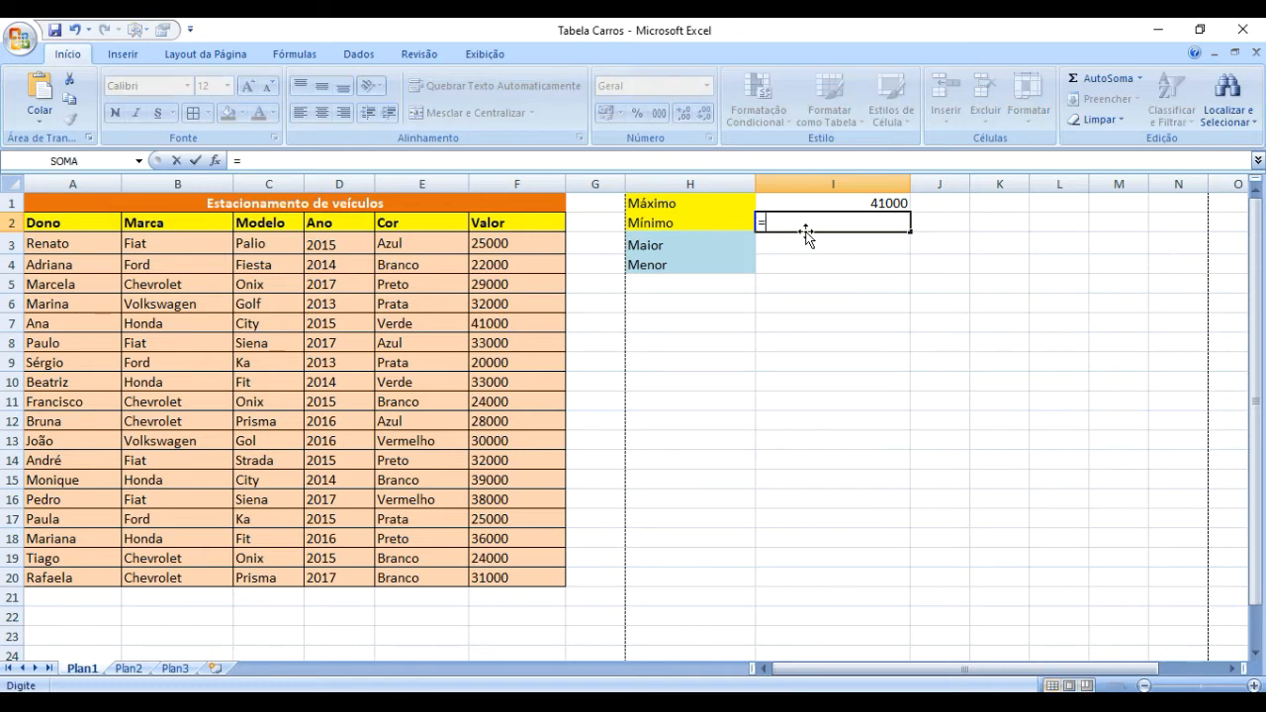
text(mí)
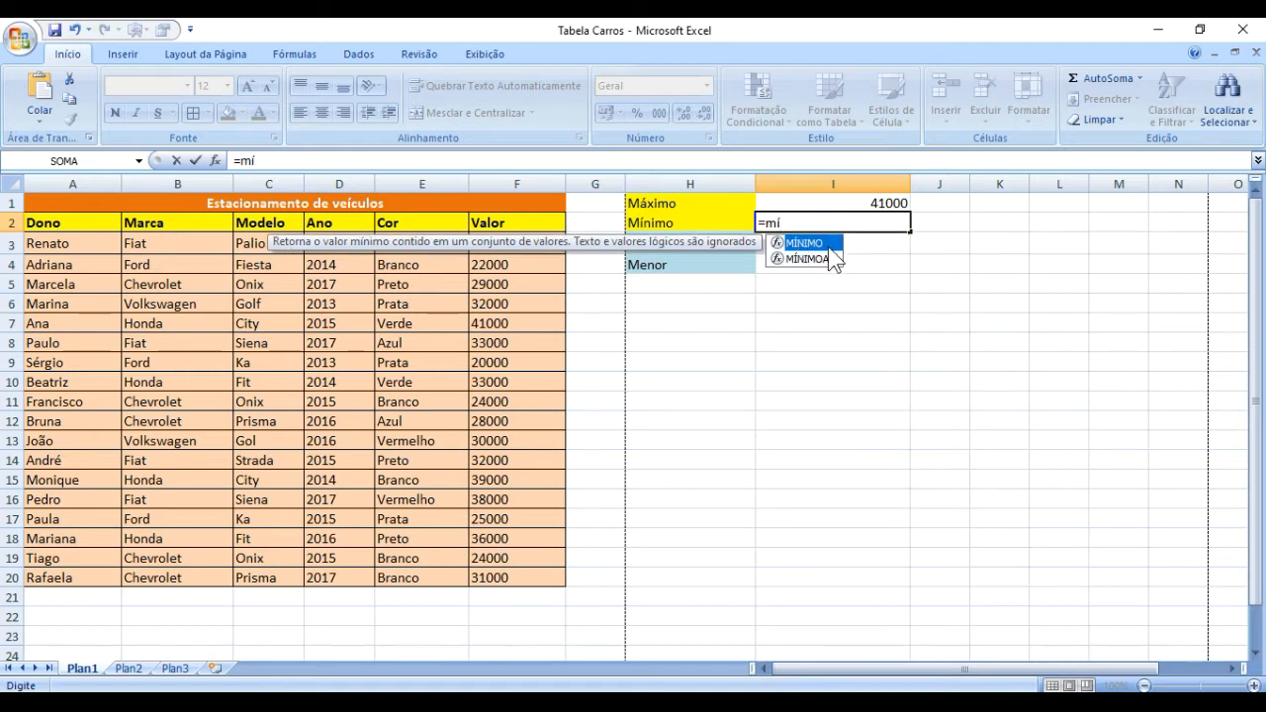
double_click(826, 245)
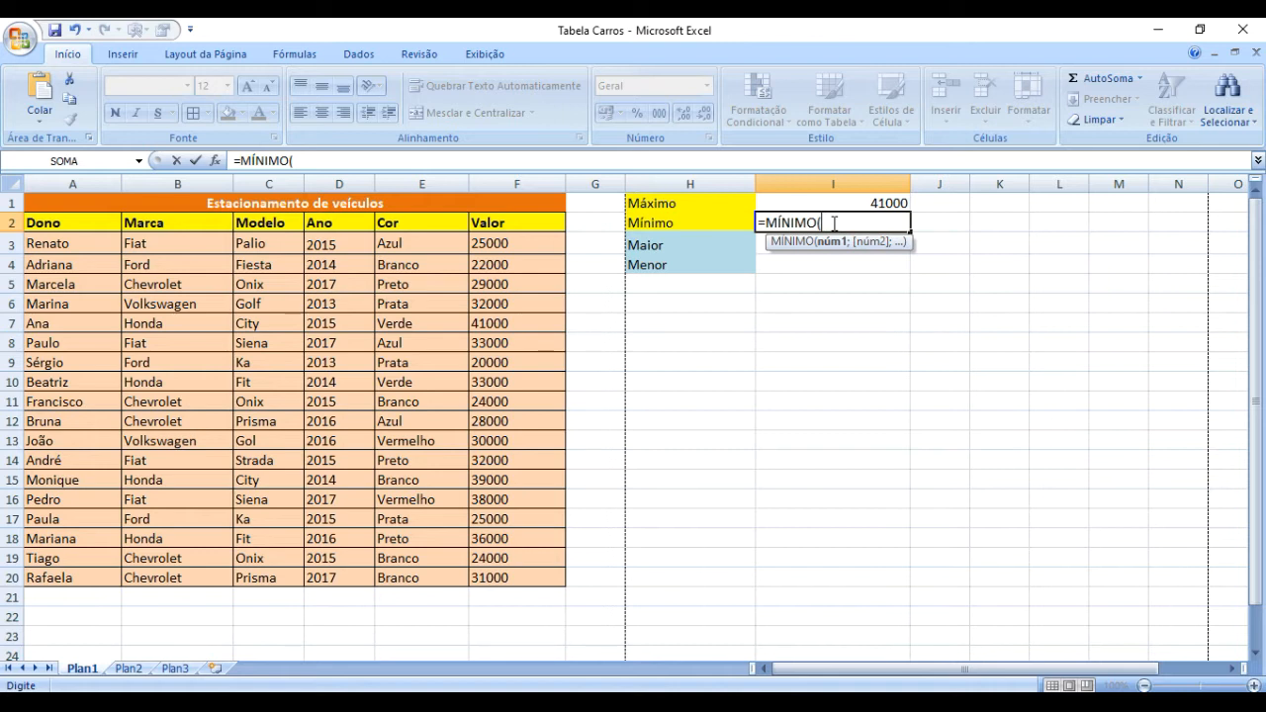
click(519, 244)
drag(520, 243, 527, 571)
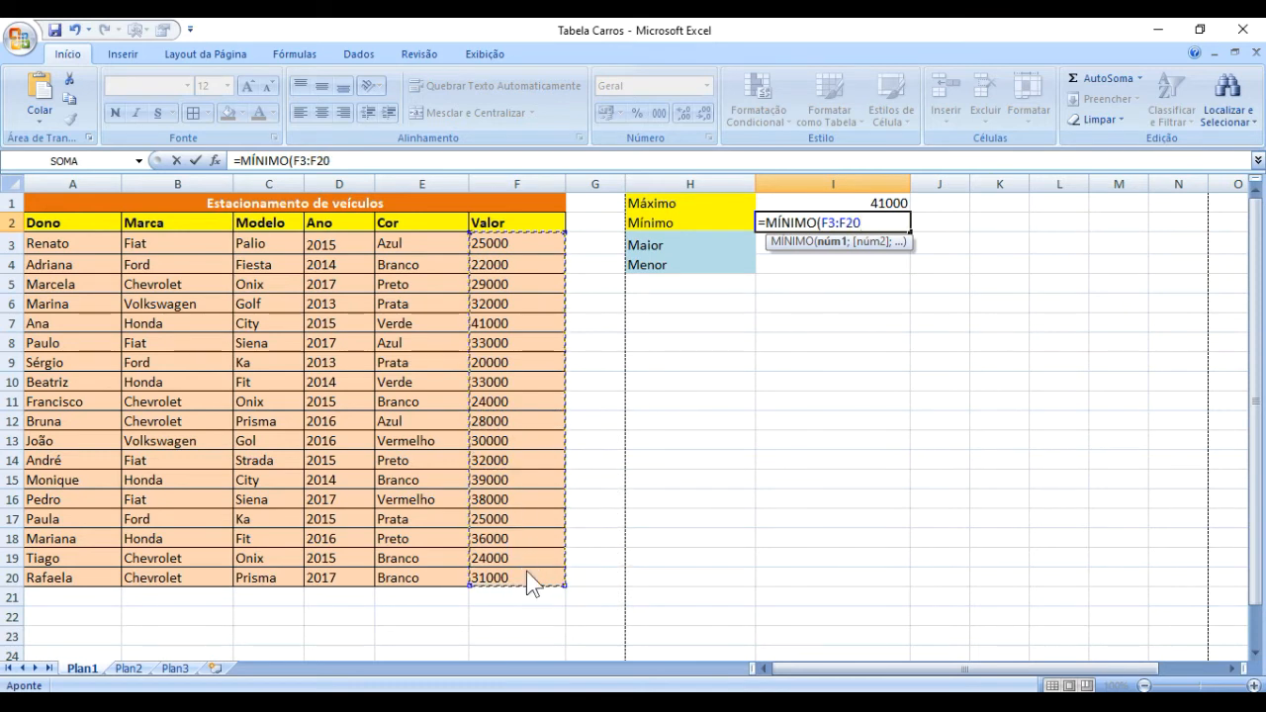
text())
key(Return)
key(Up)
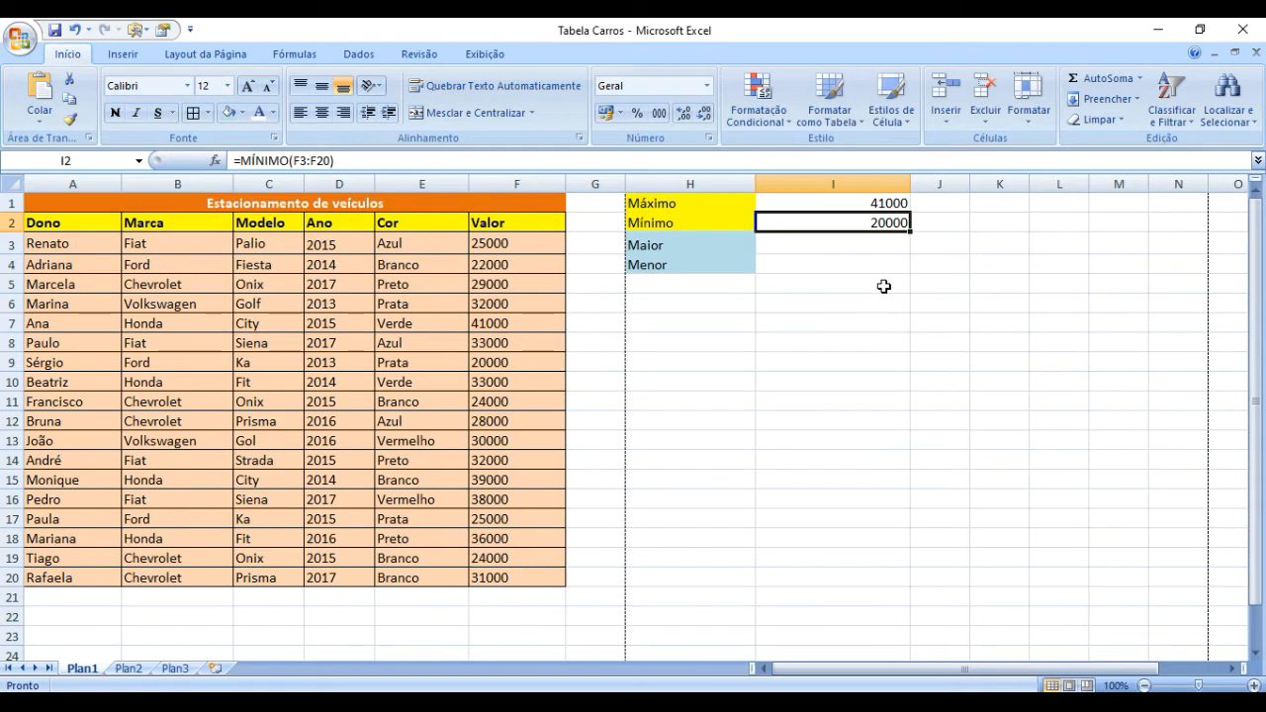
Step: Widen column J and enter the syntax note "máximo(intervalo)" in cell J1
click(934, 206)
drag(966, 184, 1203, 184)
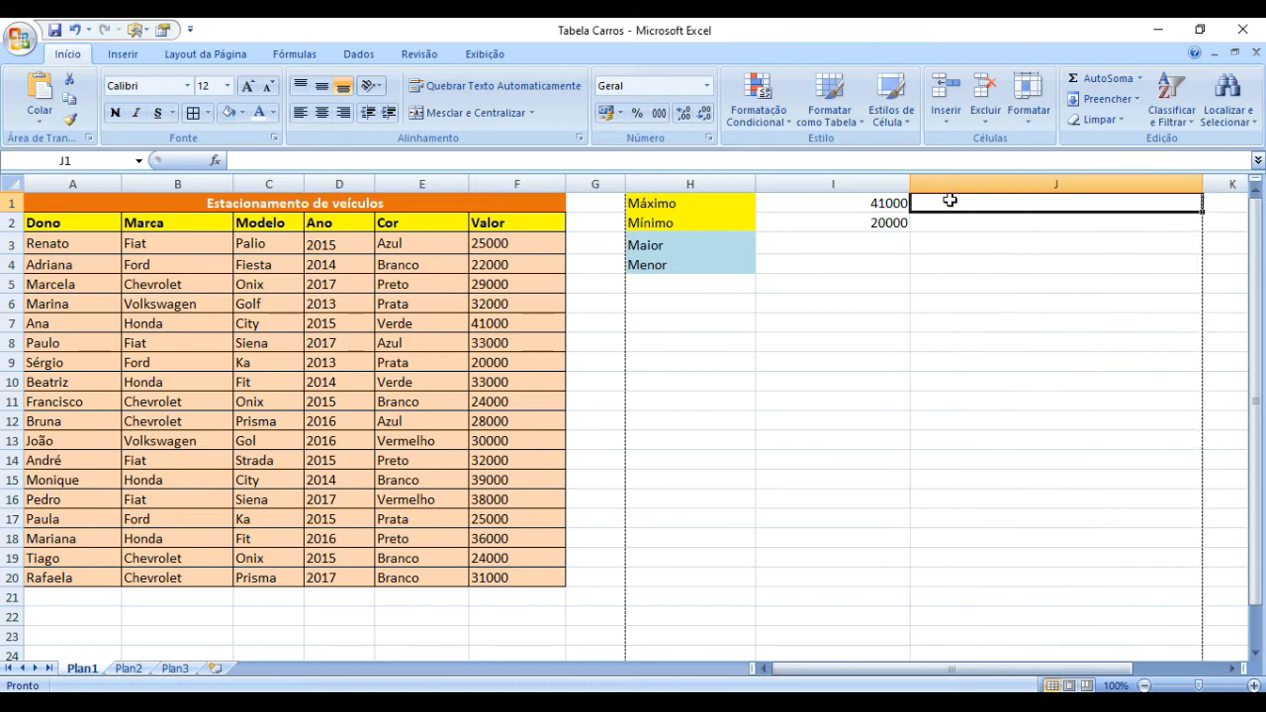
double_click(1030, 208)
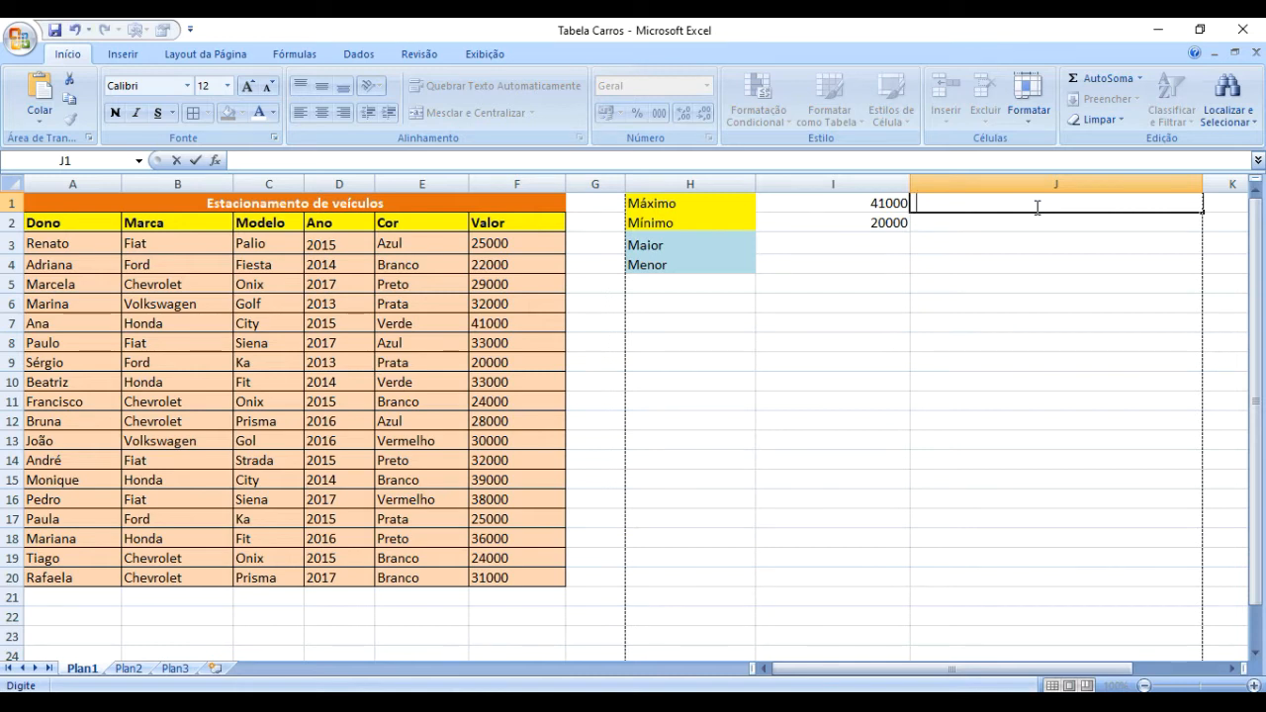
text(máximo)
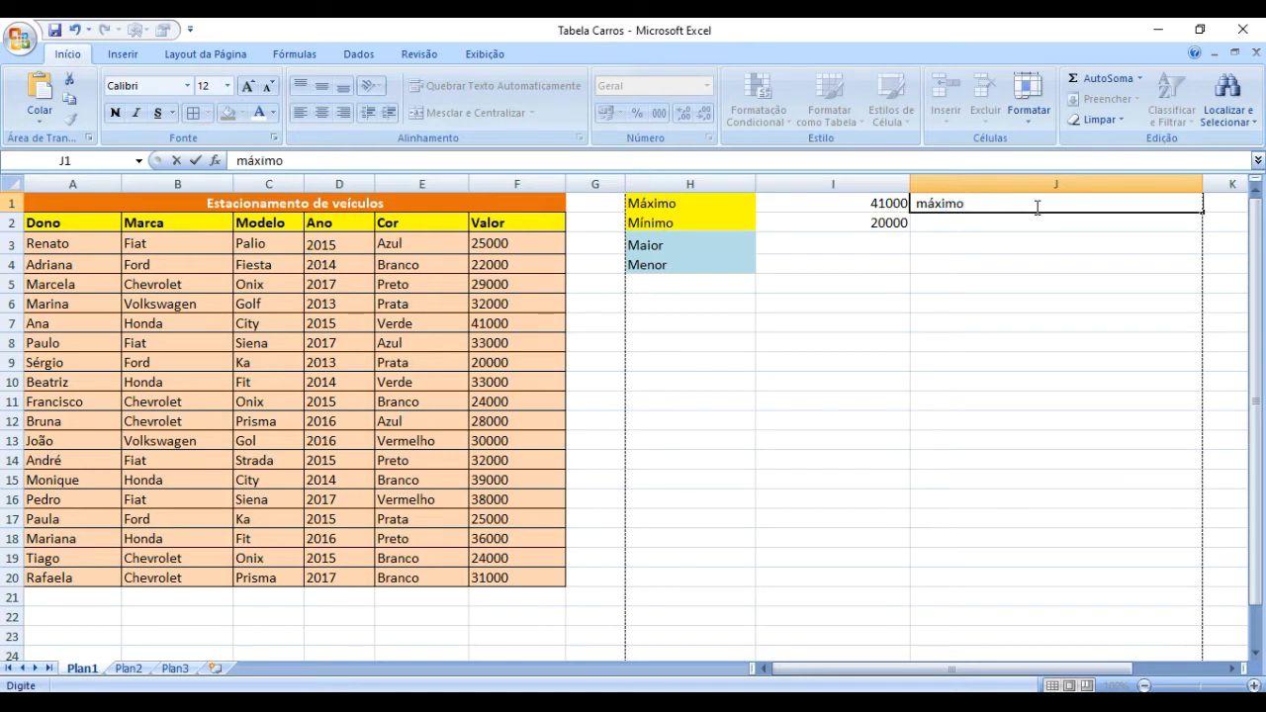
text((intervalo))
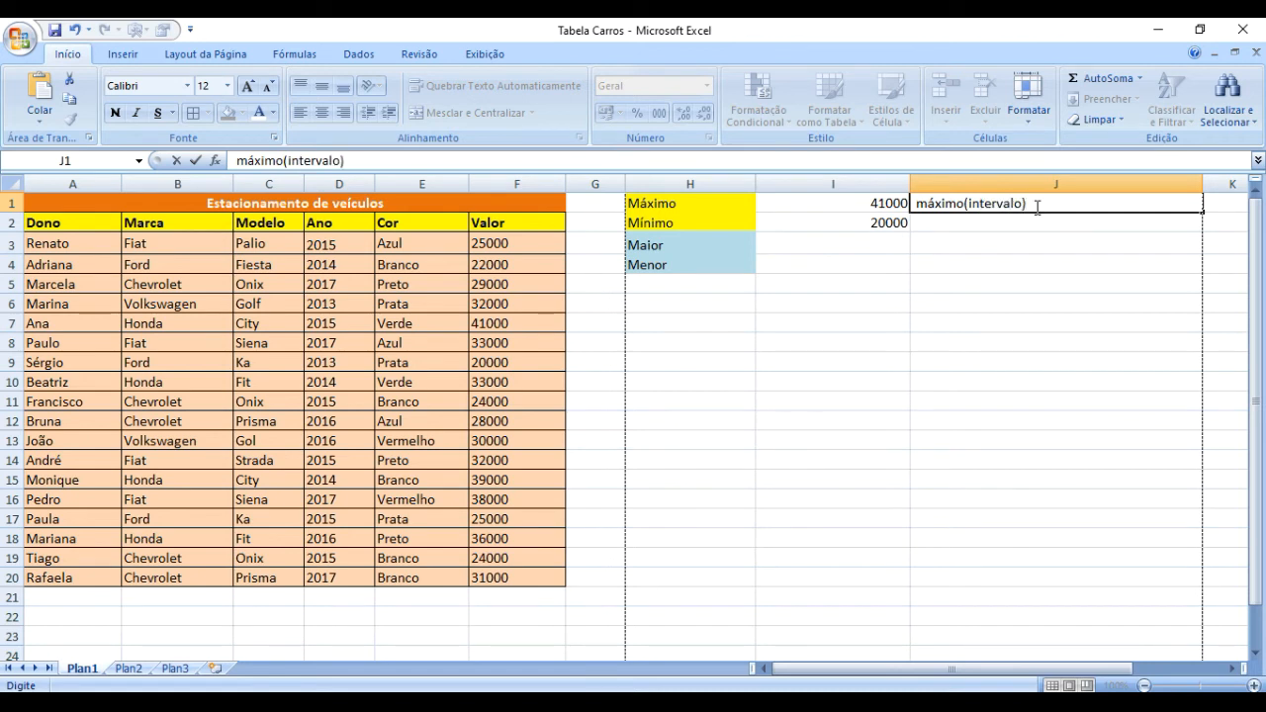
Step: Enter the syntax note "mínimo(intervalo)" in cell J2, below the máximo note
click(939, 228)
text(mínimo)
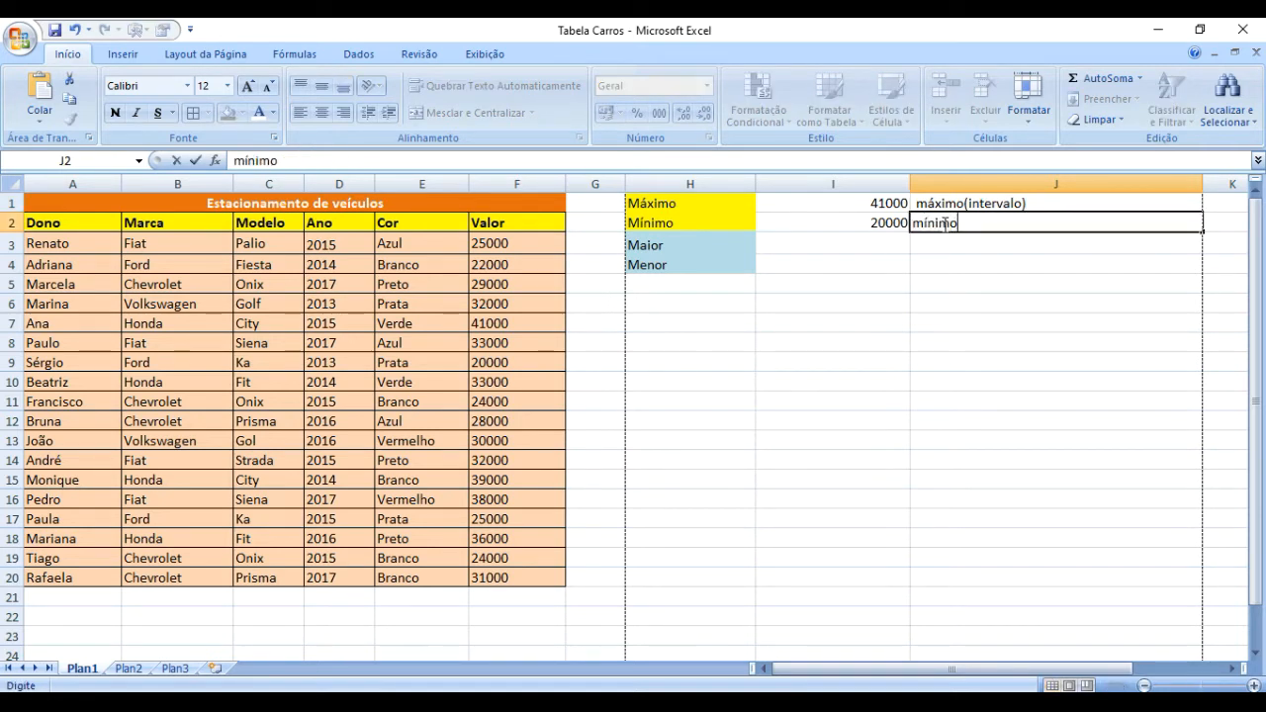
text((intervalo)
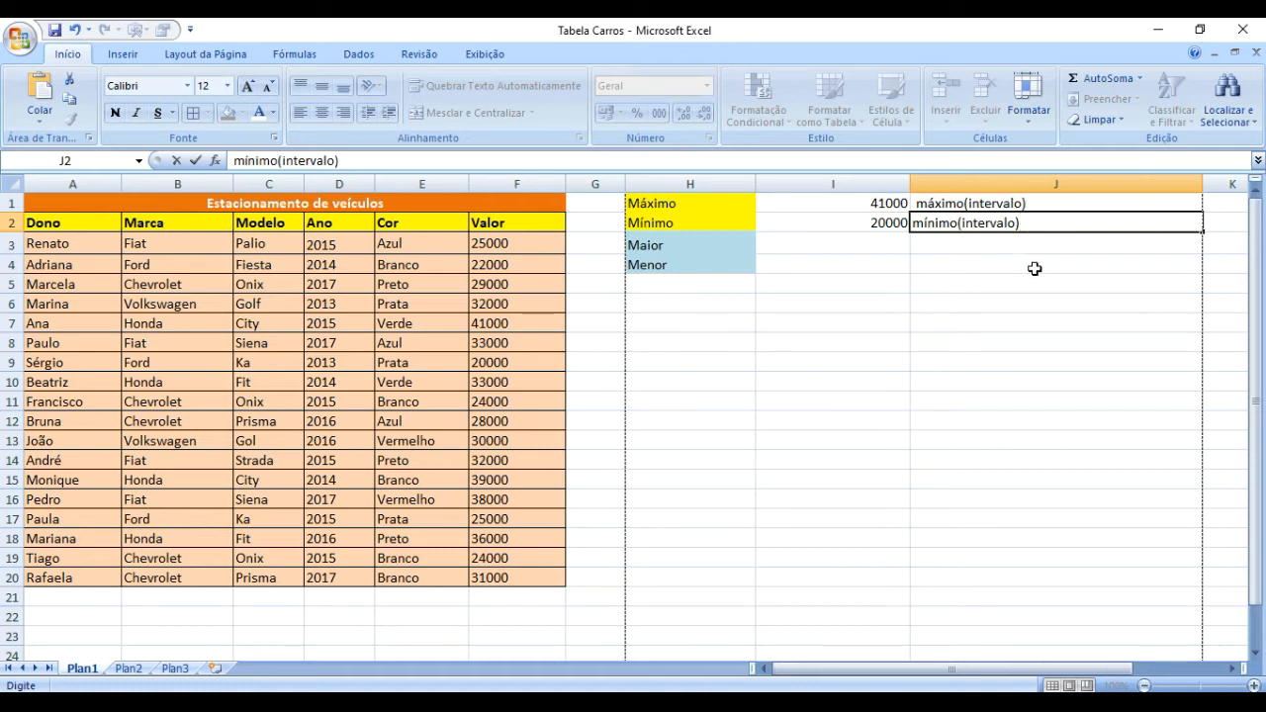
click(1035, 284)
Step: Make the two syntax notes in J1:J2 bold and centre them horizontally
drag(981, 224, 978, 205)
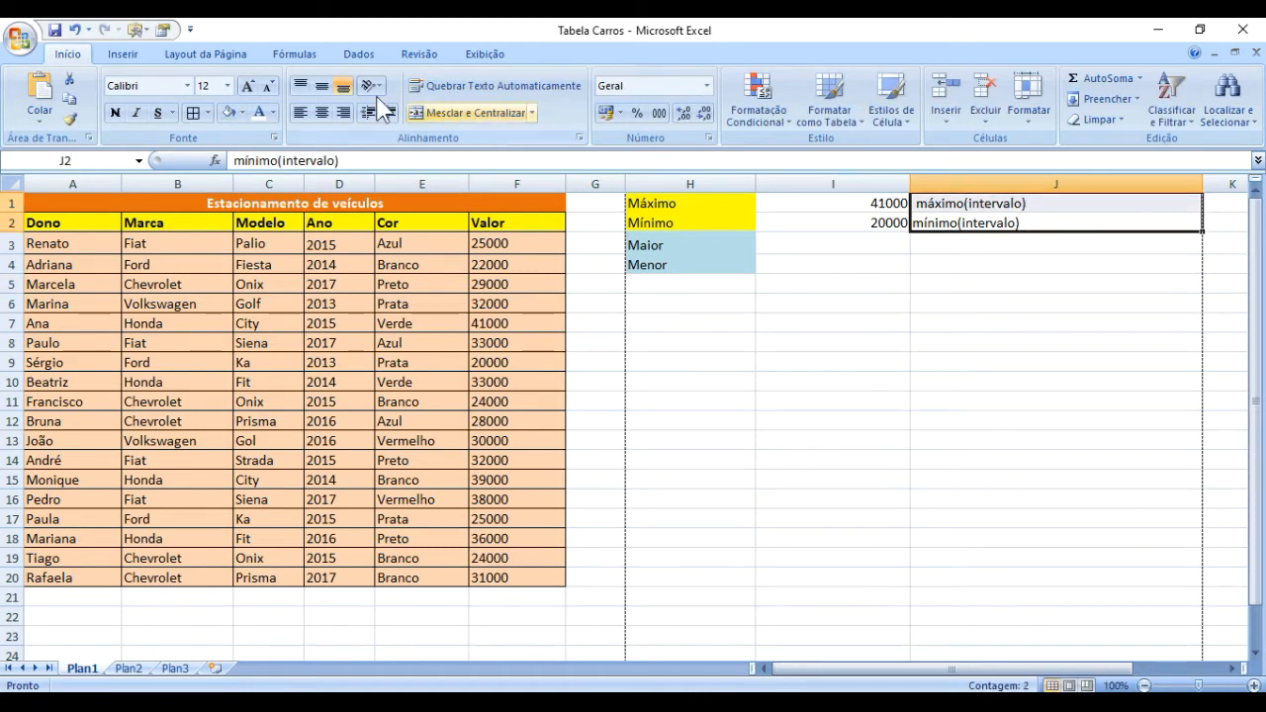
click(117, 116)
click(324, 114)
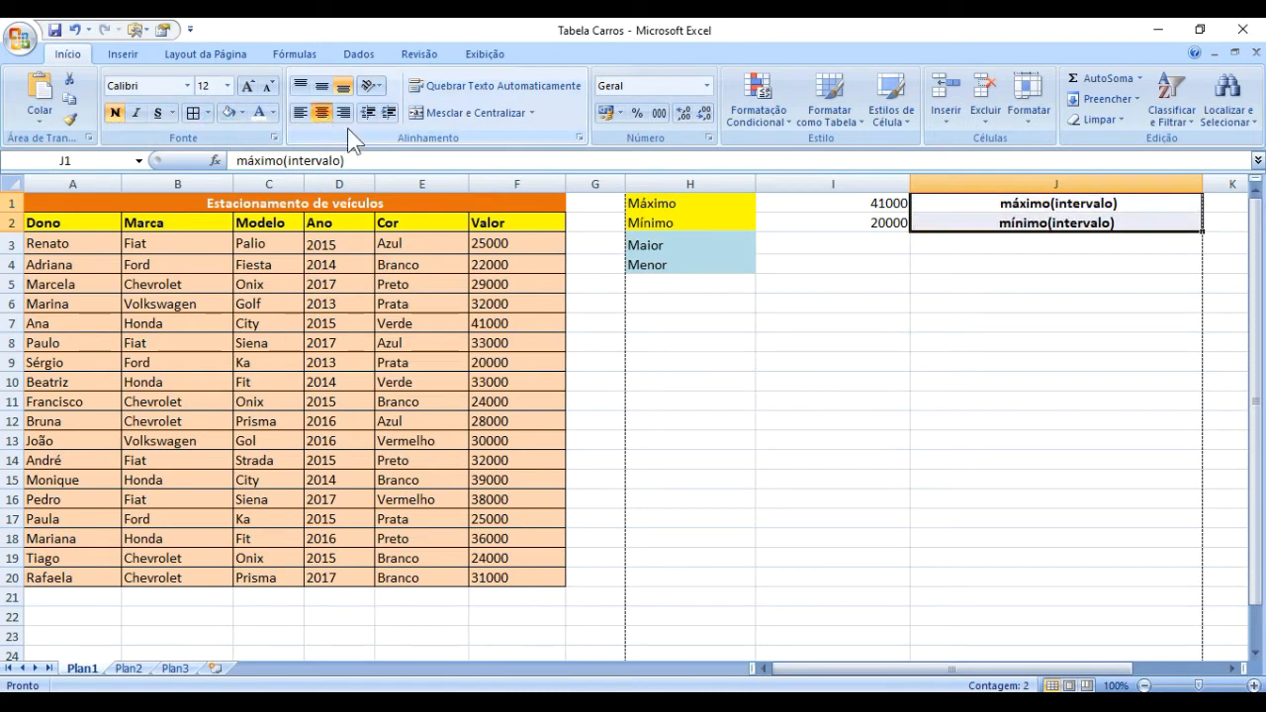
click(978, 402)
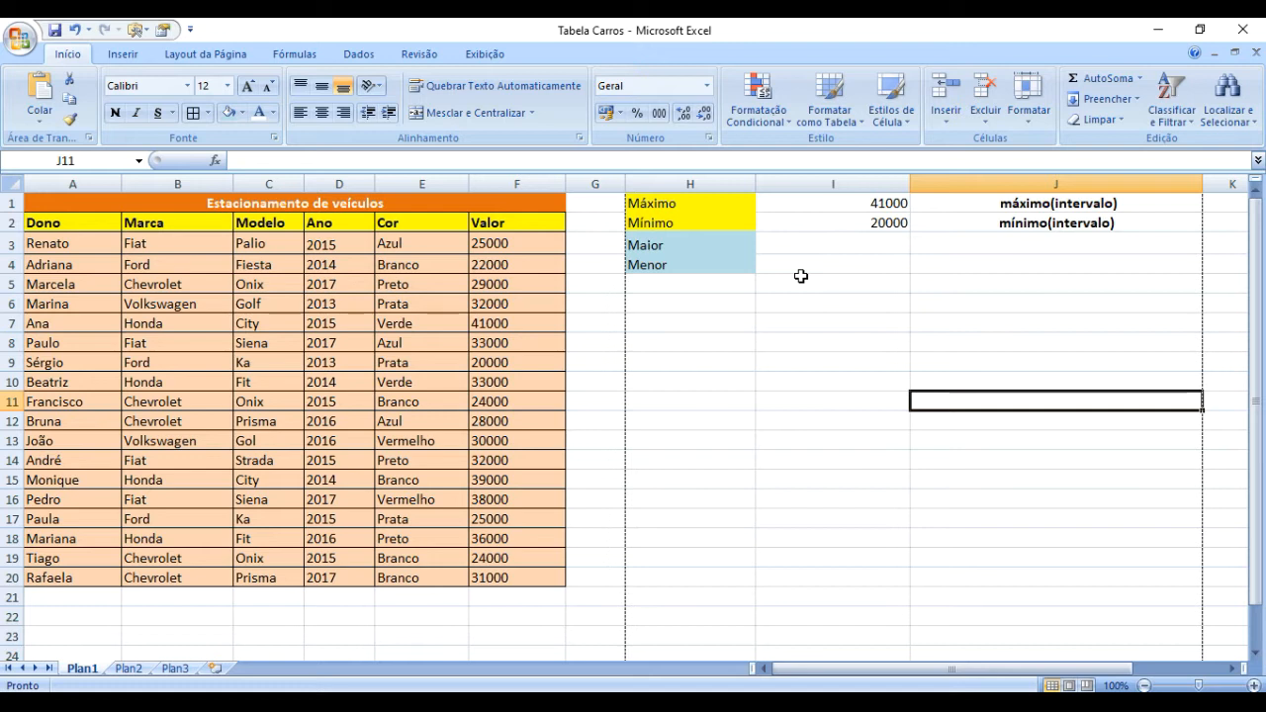
Step: Try to enter the formula =MAIOR(F3:F20) in cell I3, beside the Maior label
click(828, 243)
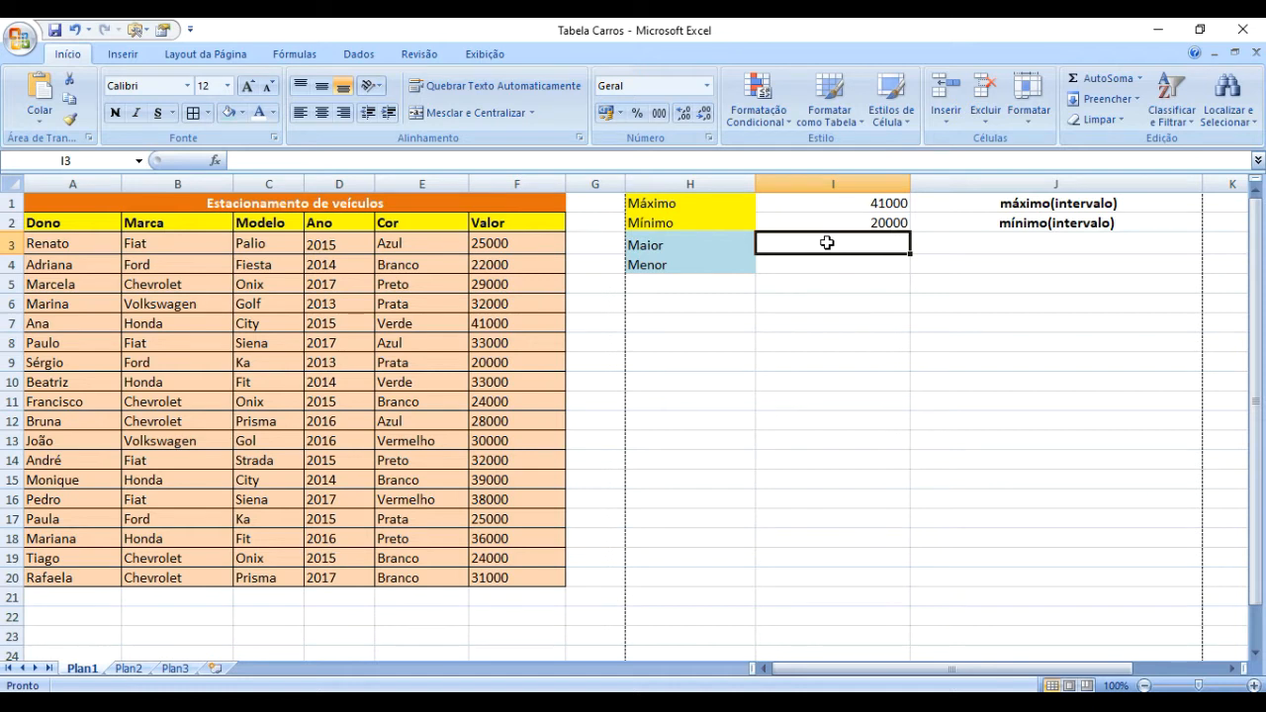
text(=maior)
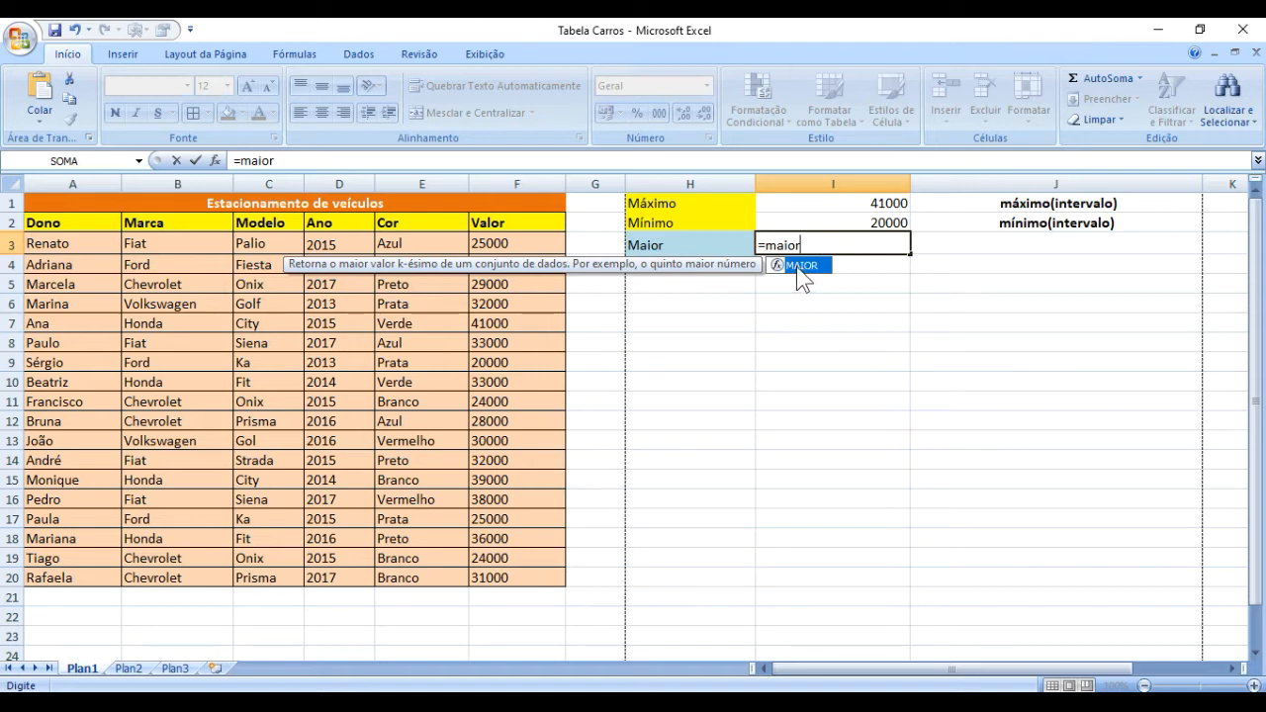
double_click(804, 269)
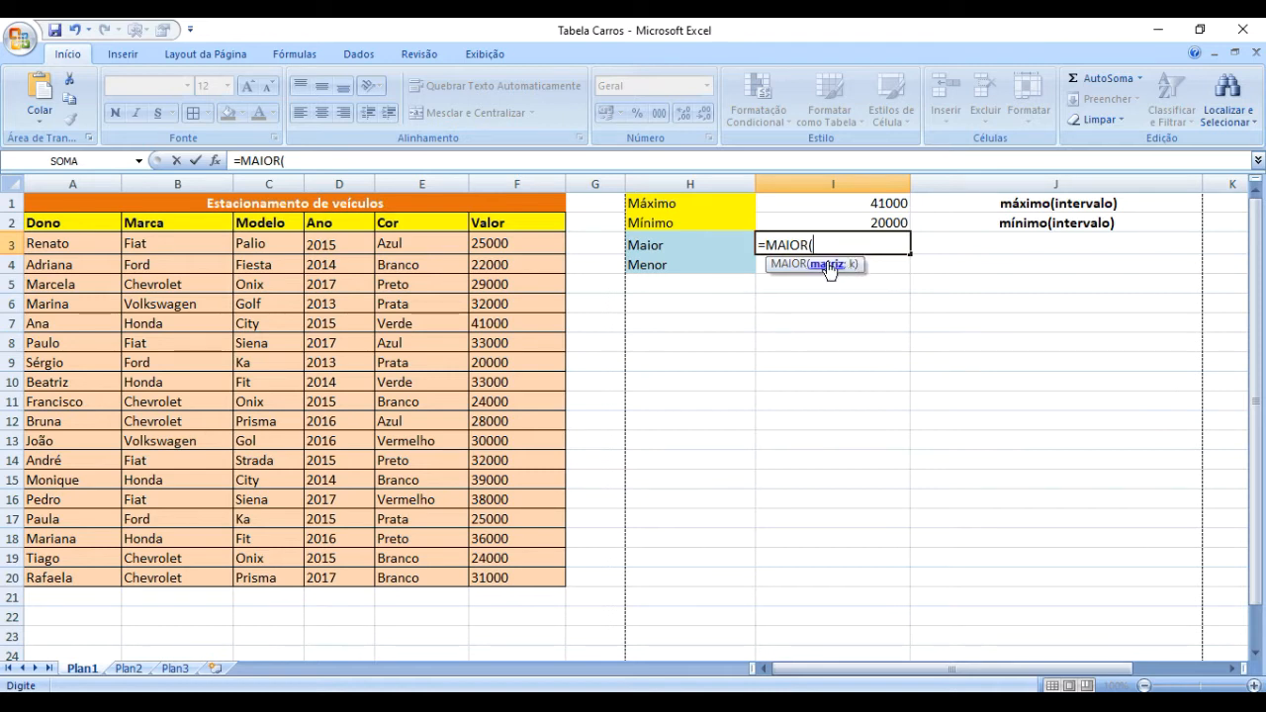
drag(517, 243, 517, 578)
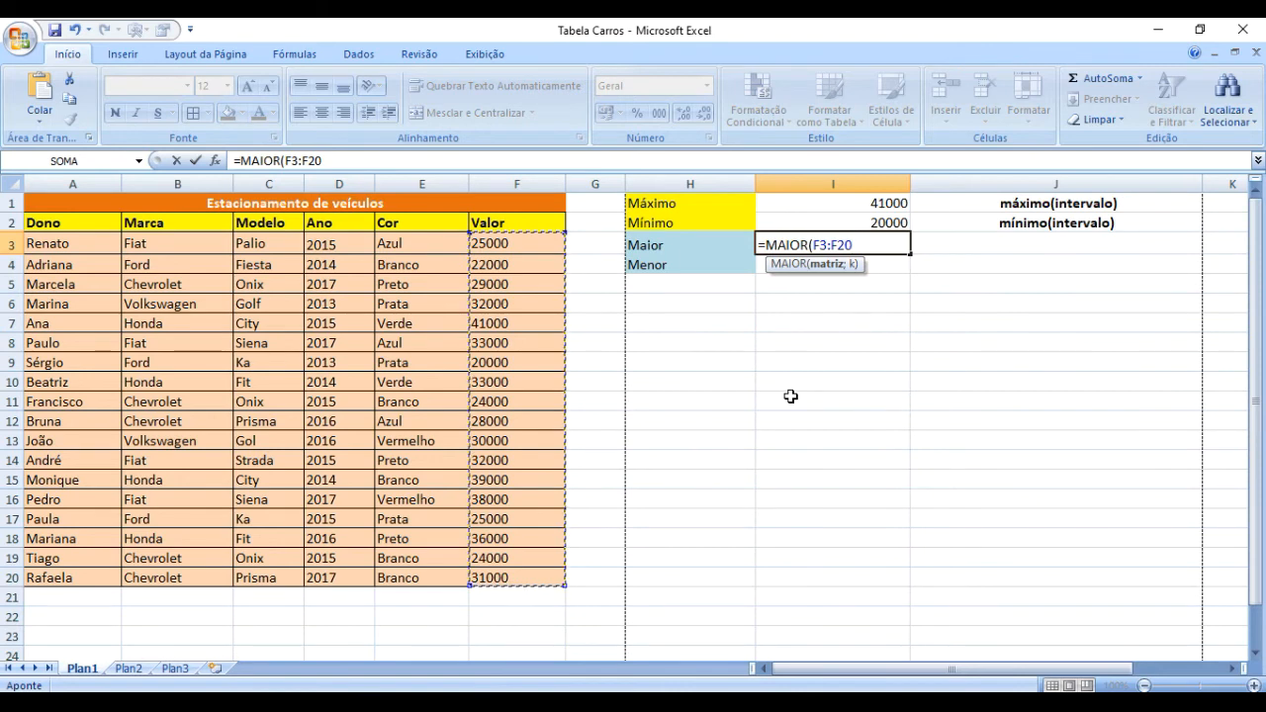
text())
key(Return)
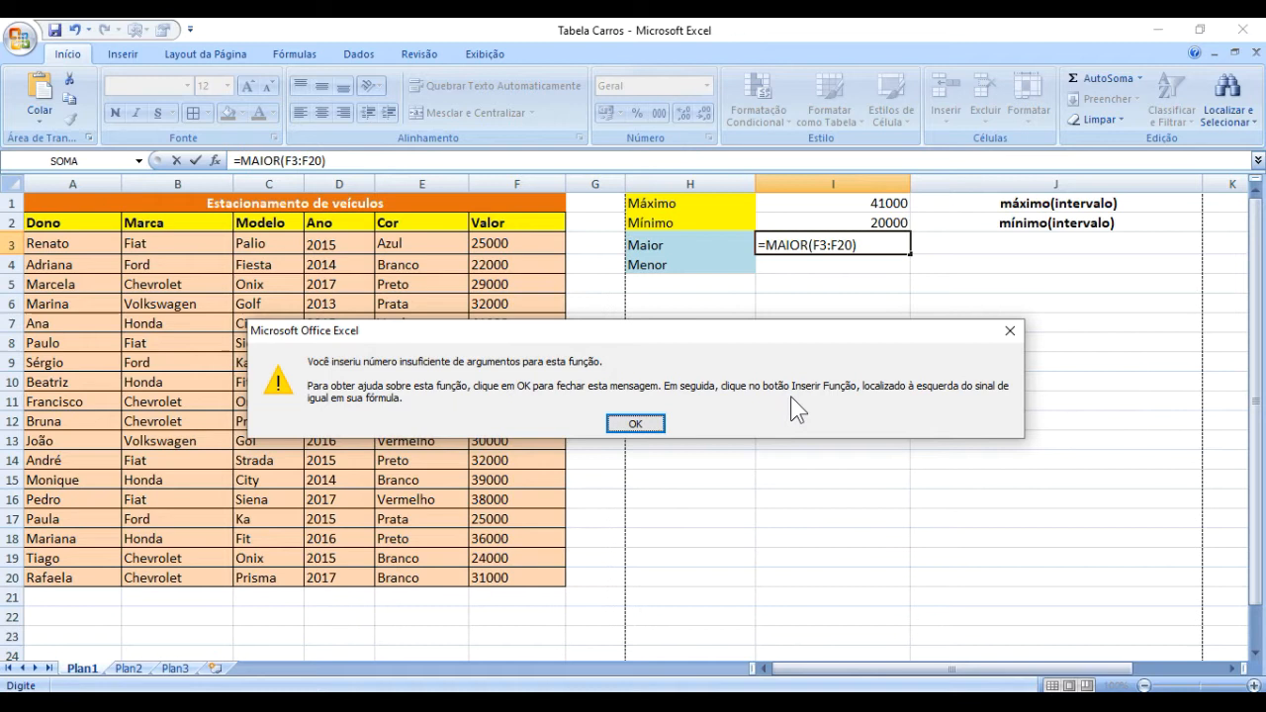
click(636, 424)
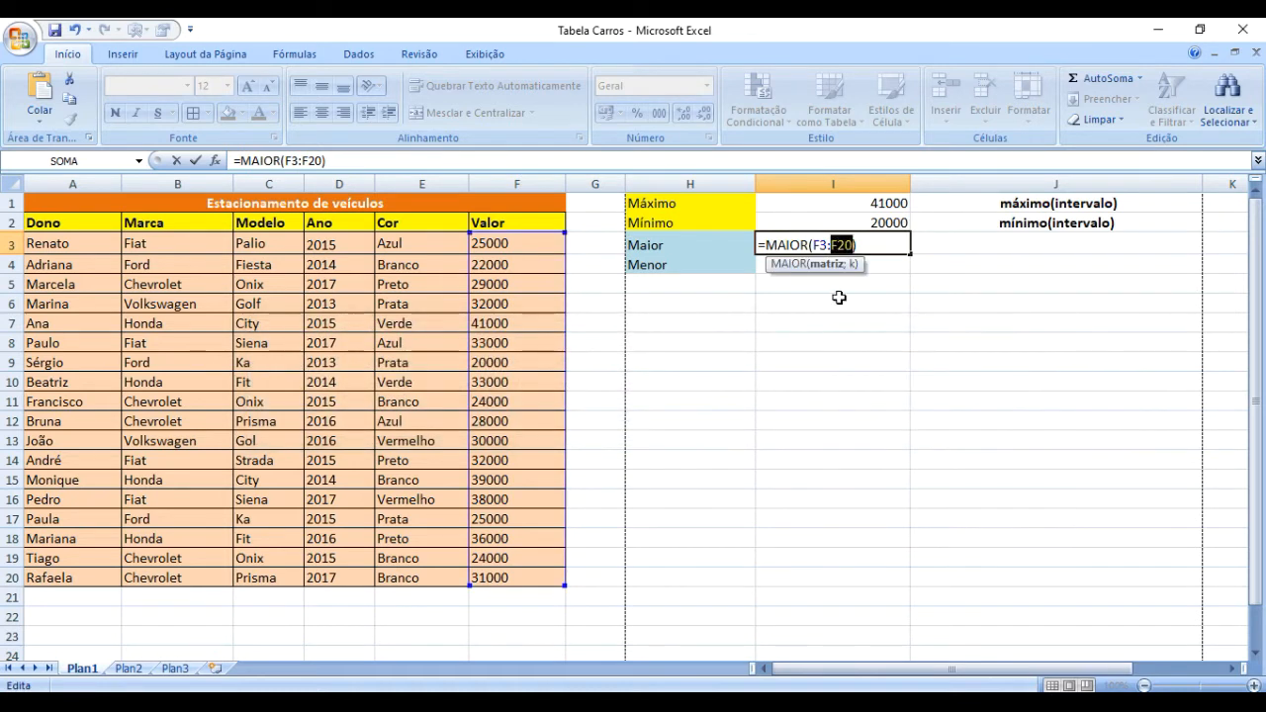
Step: Add 1 as the k argument of the MAIOR formula in I3, making it =MAIOR(F3:F20;1)
click(860, 248)
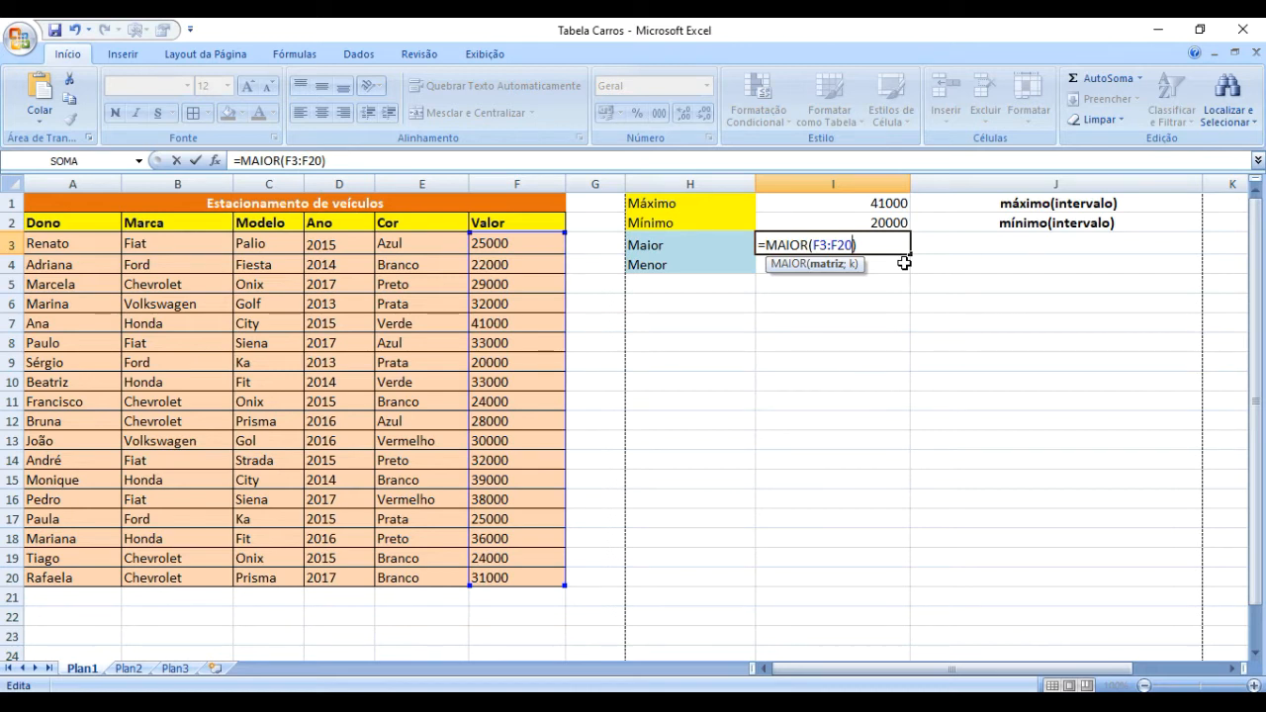
text(;)
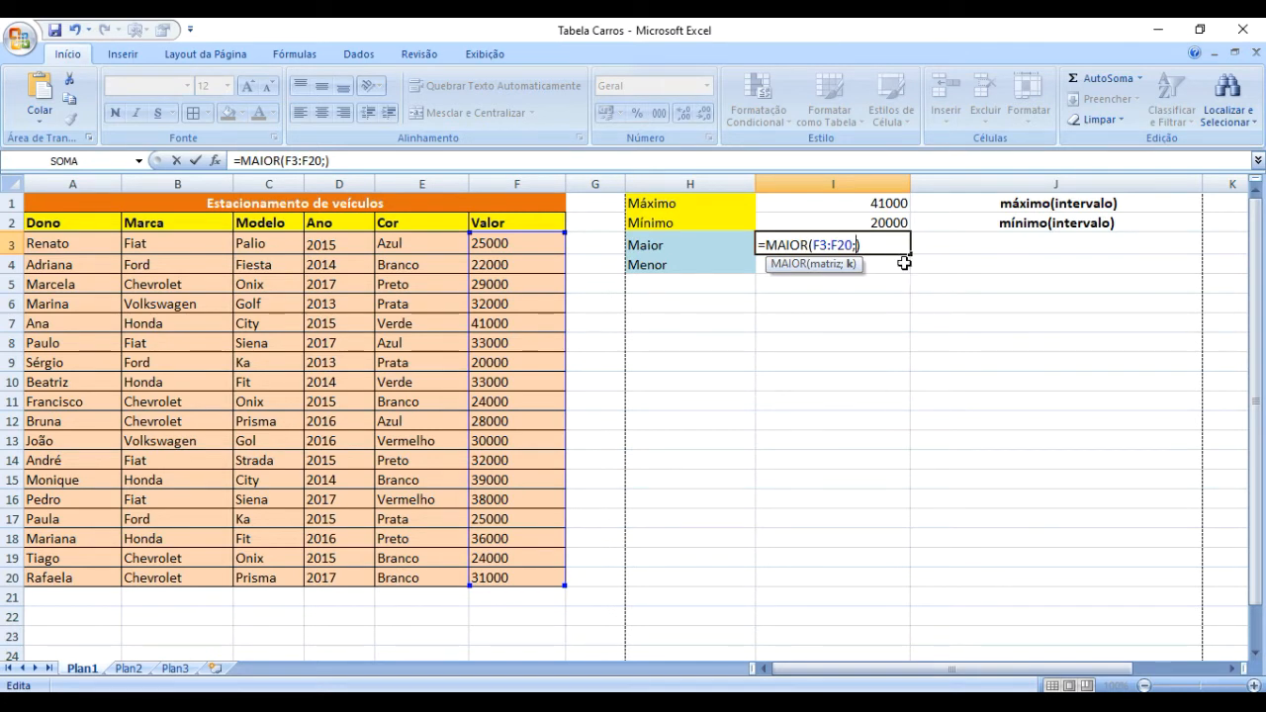
text(1)
key(Return)
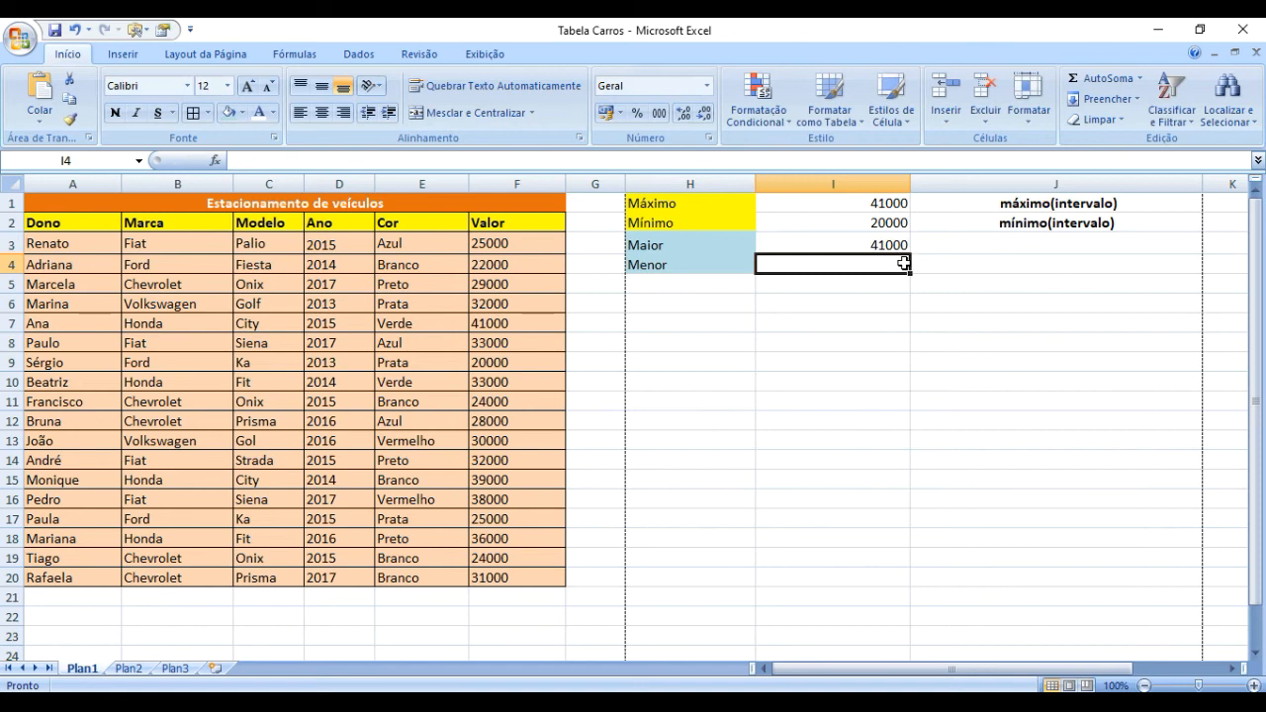
Step: Change the k argument of the MAIOR formula in I3 to 2 to return the second-largest value
click(874, 243)
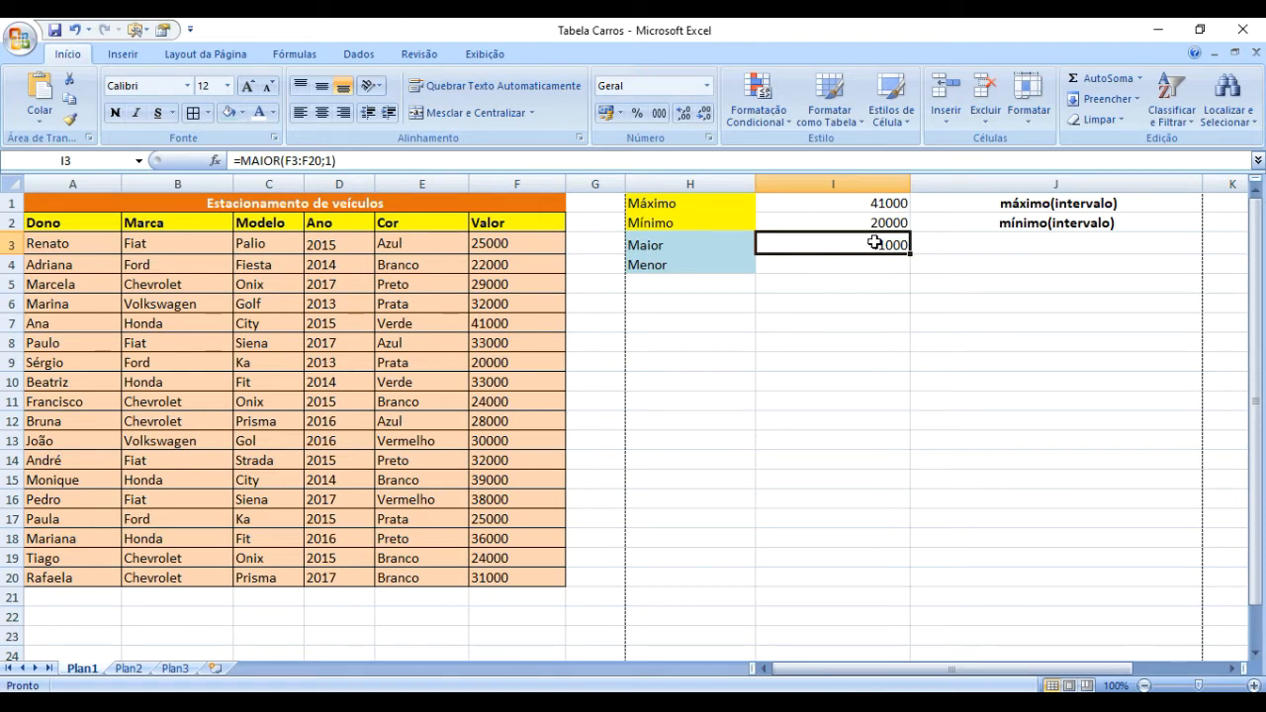
click(875, 203)
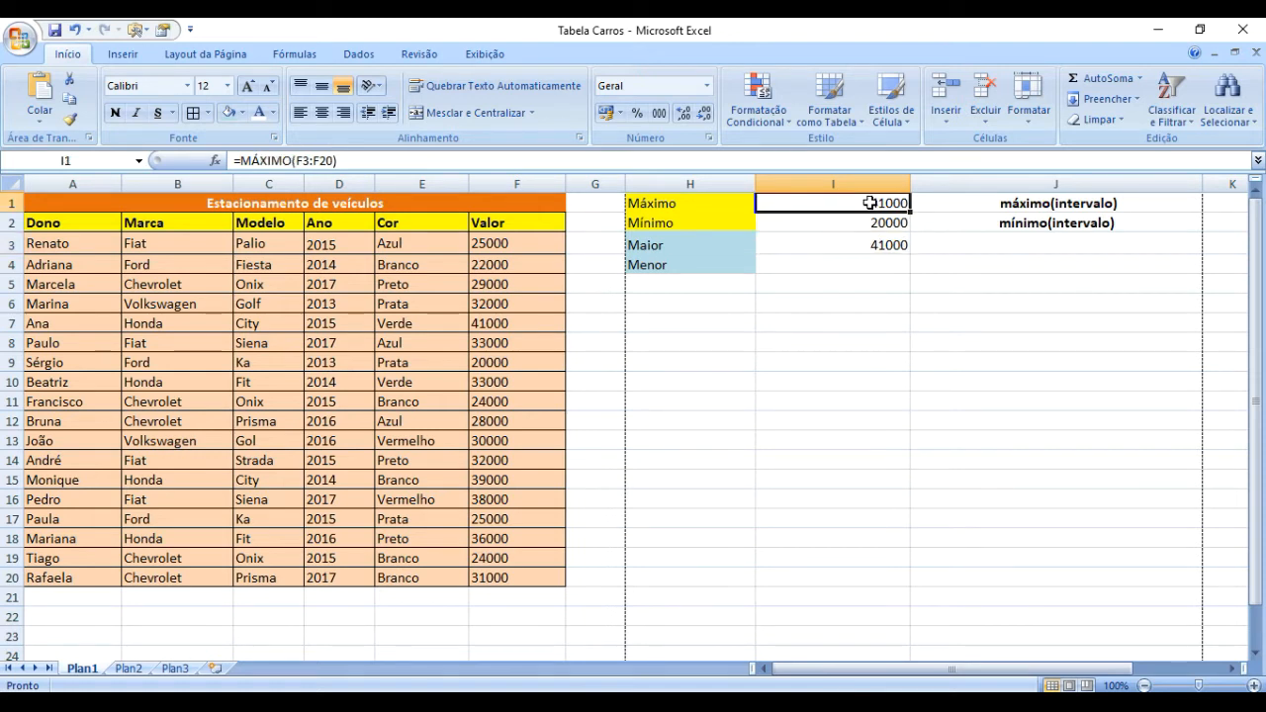
click(894, 252)
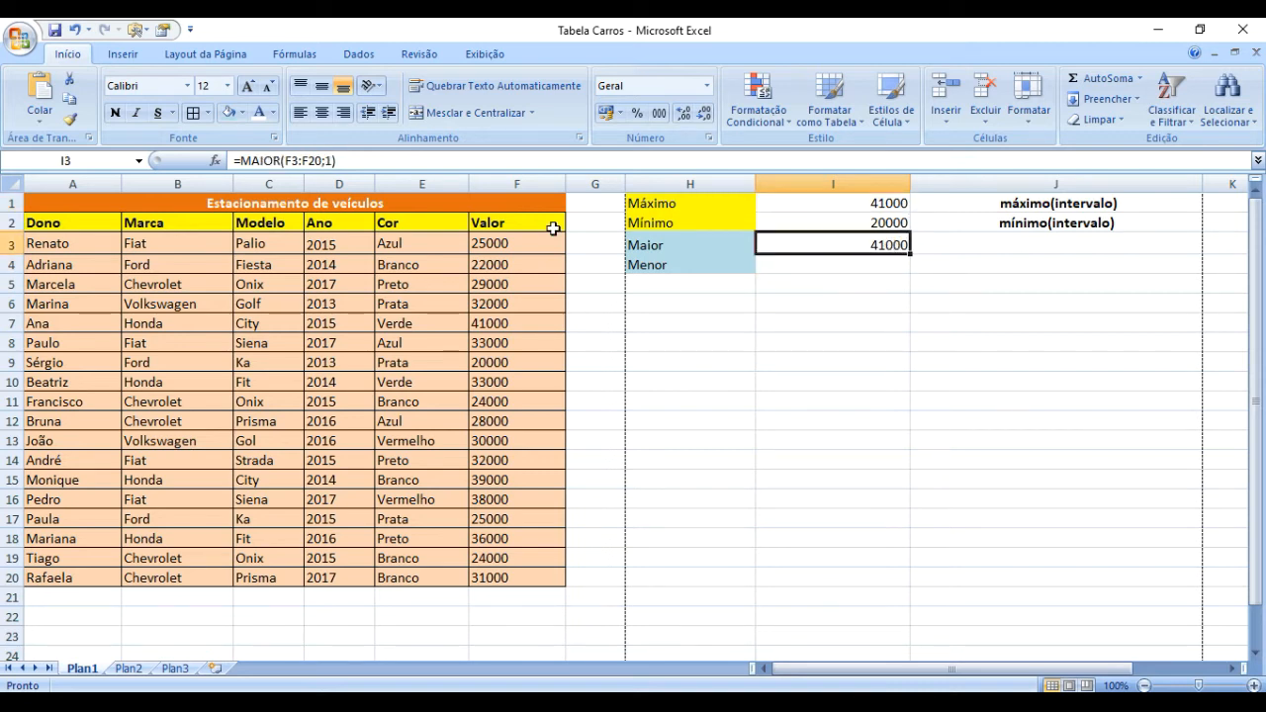
double_click(873, 249)
double_click(860, 245)
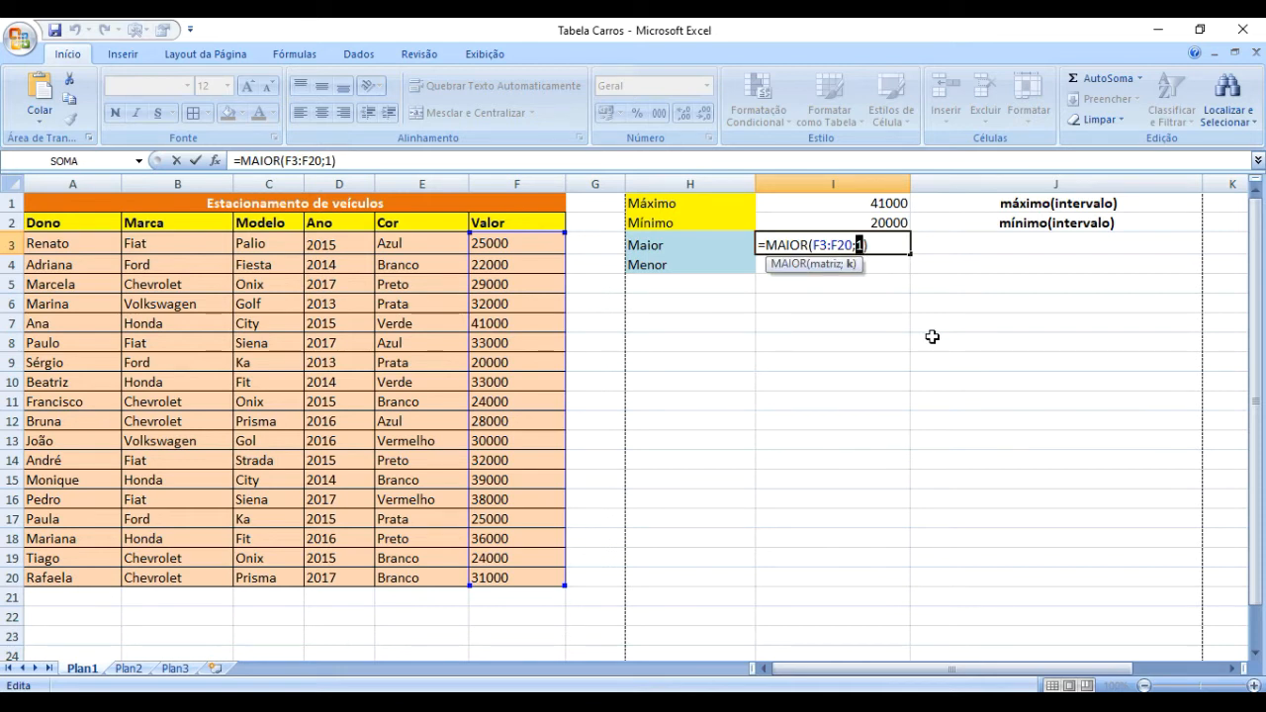
text(2)
key(BackSpace)
text(3)
key(BackSpace)
text(2)
key(Return)
key(Up)
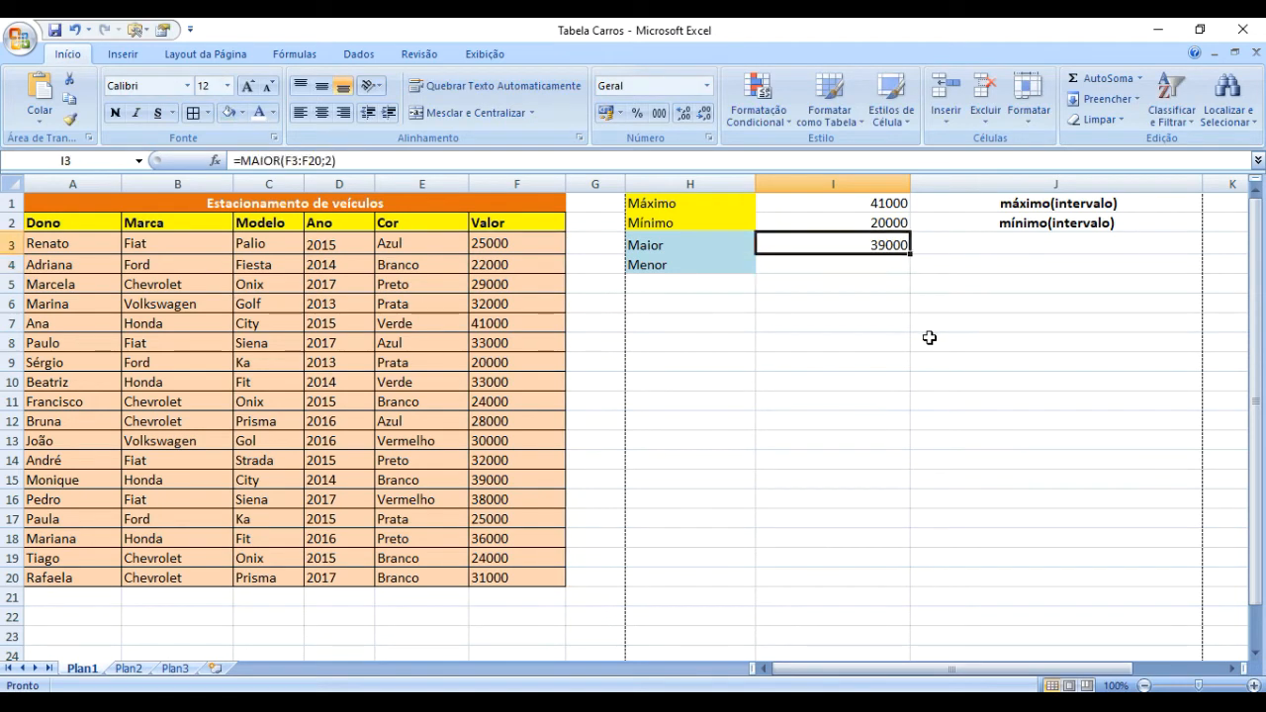
Step: Find the value in the Valor column that matches the MAIOR result and make cell F15 bold
drag(491, 243, 501, 576)
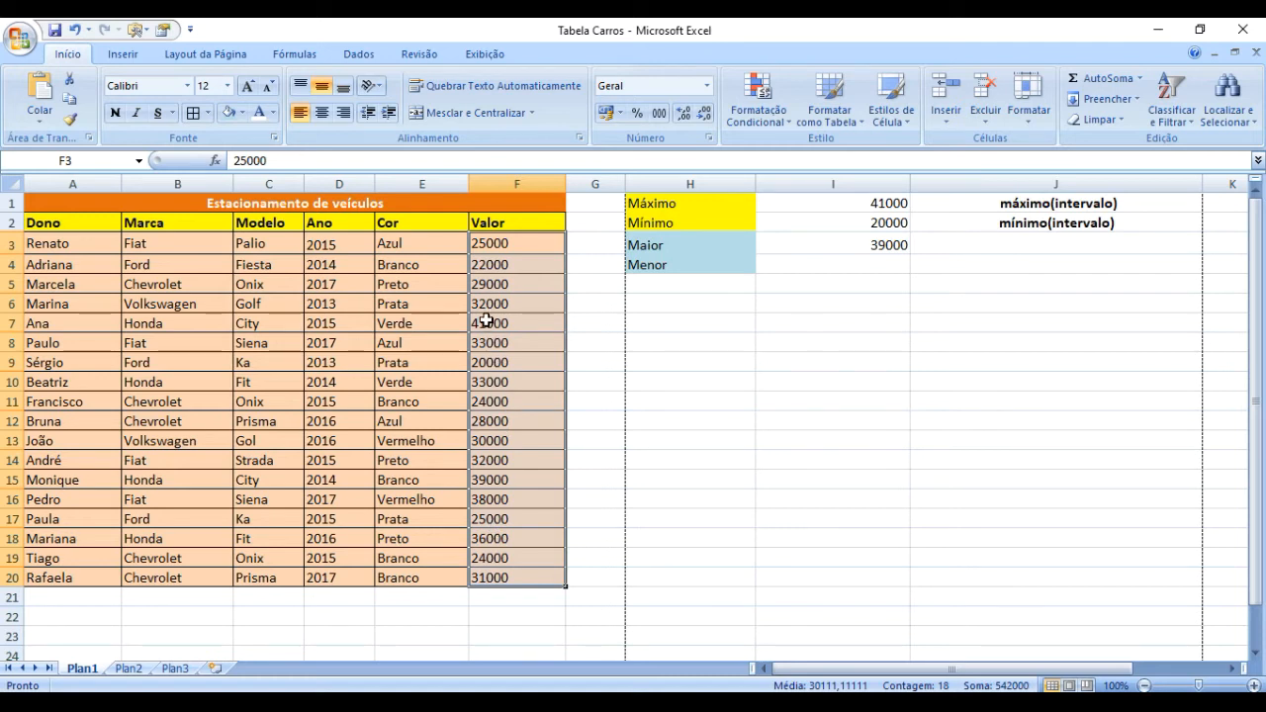
click(488, 480)
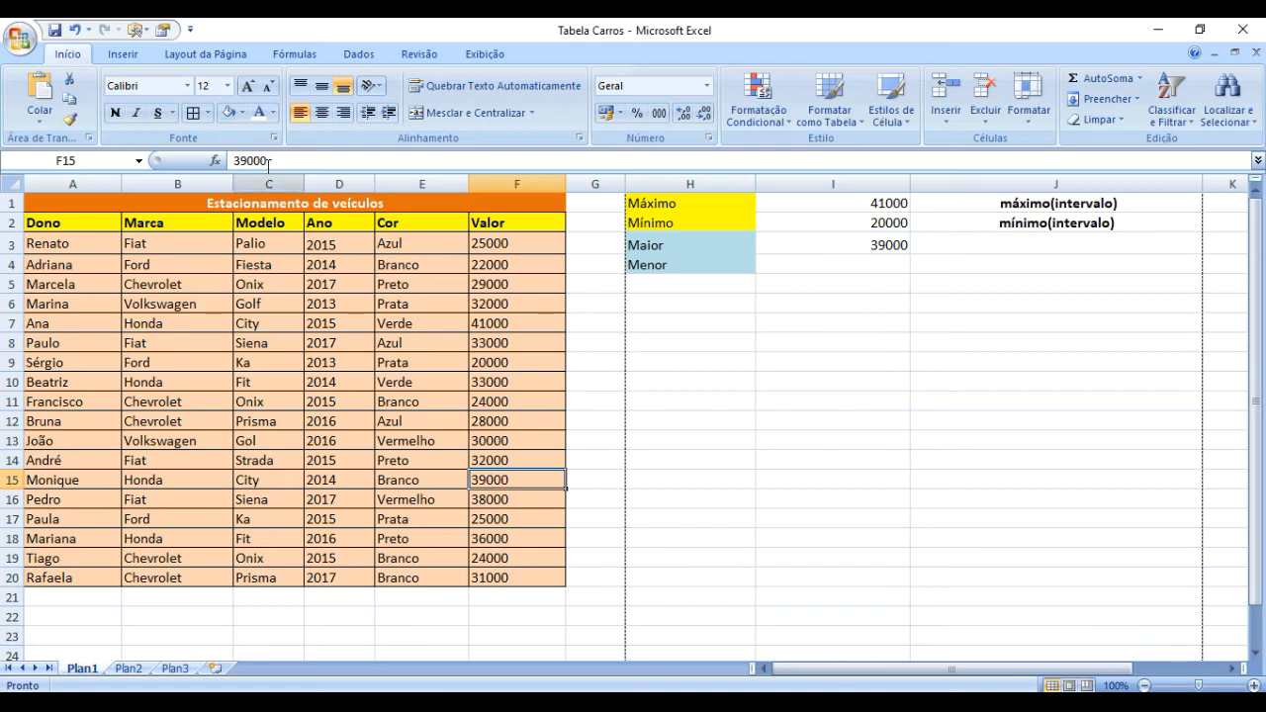
click(115, 112)
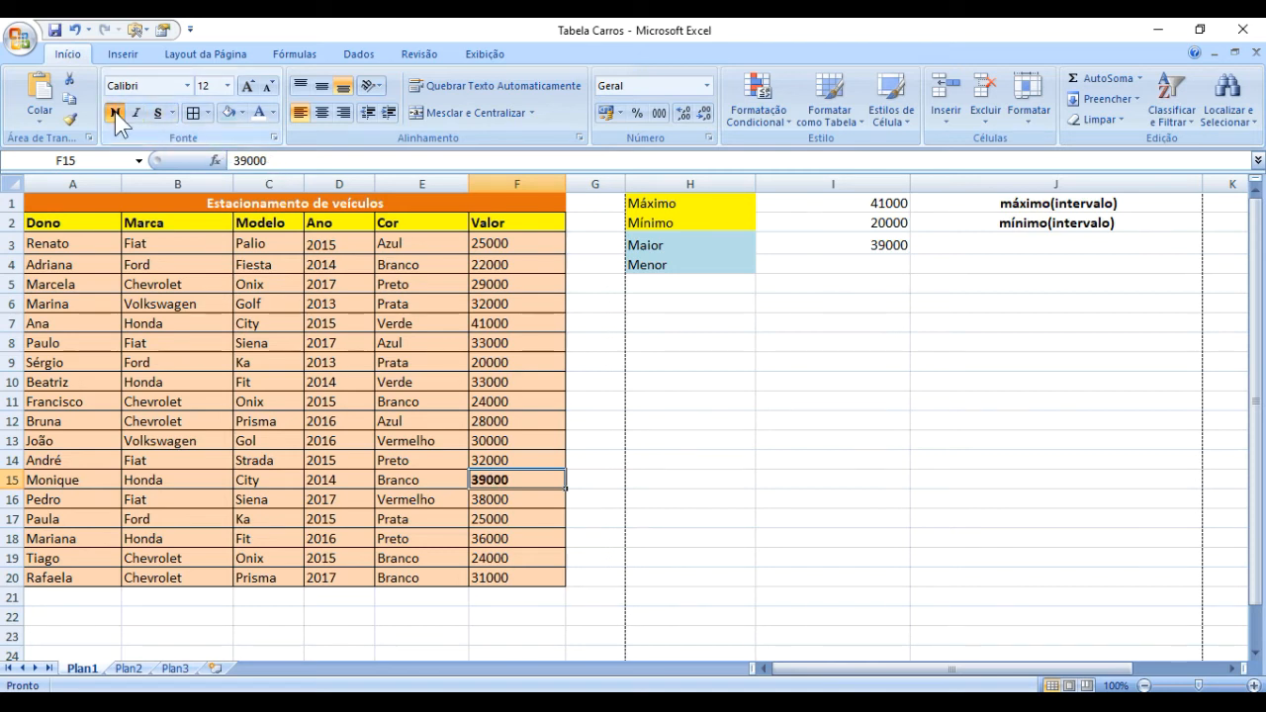
Step: Examine the Valor cells from F16 down to F20 and back up to F7 to compare them with the bold value
click(553, 506)
key(Down)
key(Down)
key(Down)
key(Down)
key(Up)
key(Up)
key(Up)
key(Up)
key(Up)
key(Up)
key(Up)
key(Up)
key(Up)
key(Up)
key(Up)
key(Up)
key(Up)
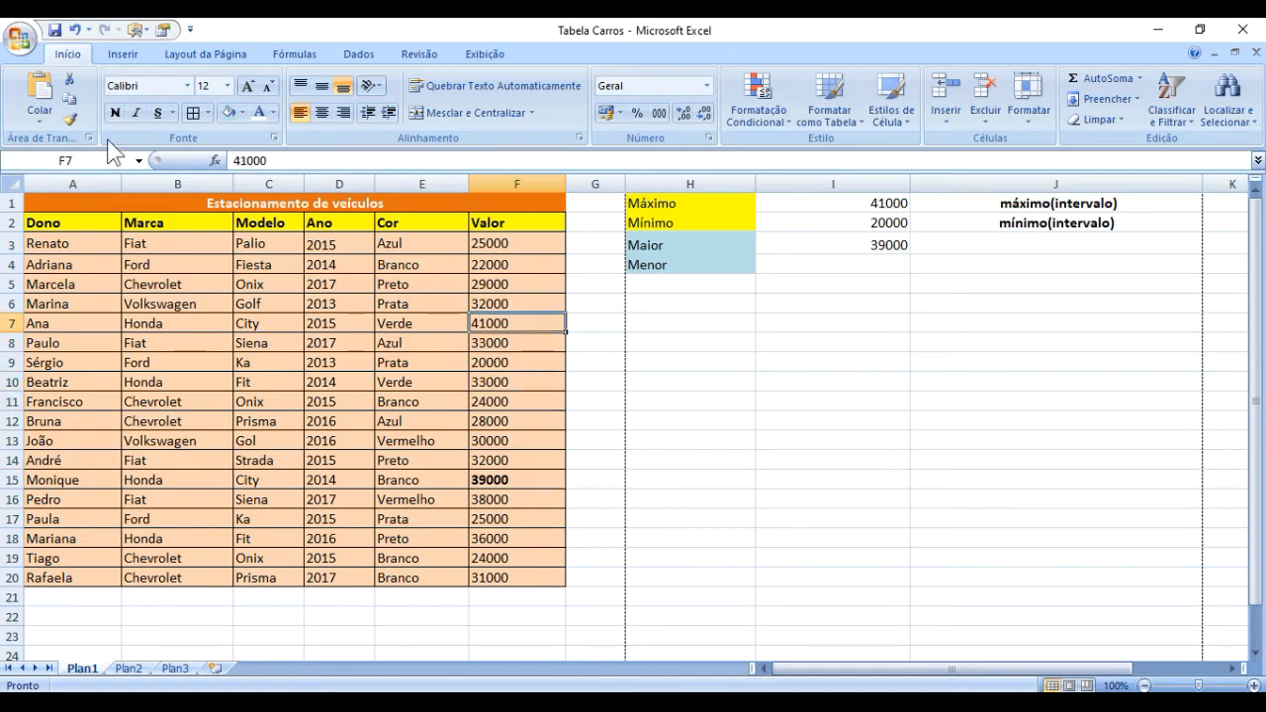
Step: Make cell F7 bold and fill cells F7 and F15 with the standard orange colour
click(115, 113)
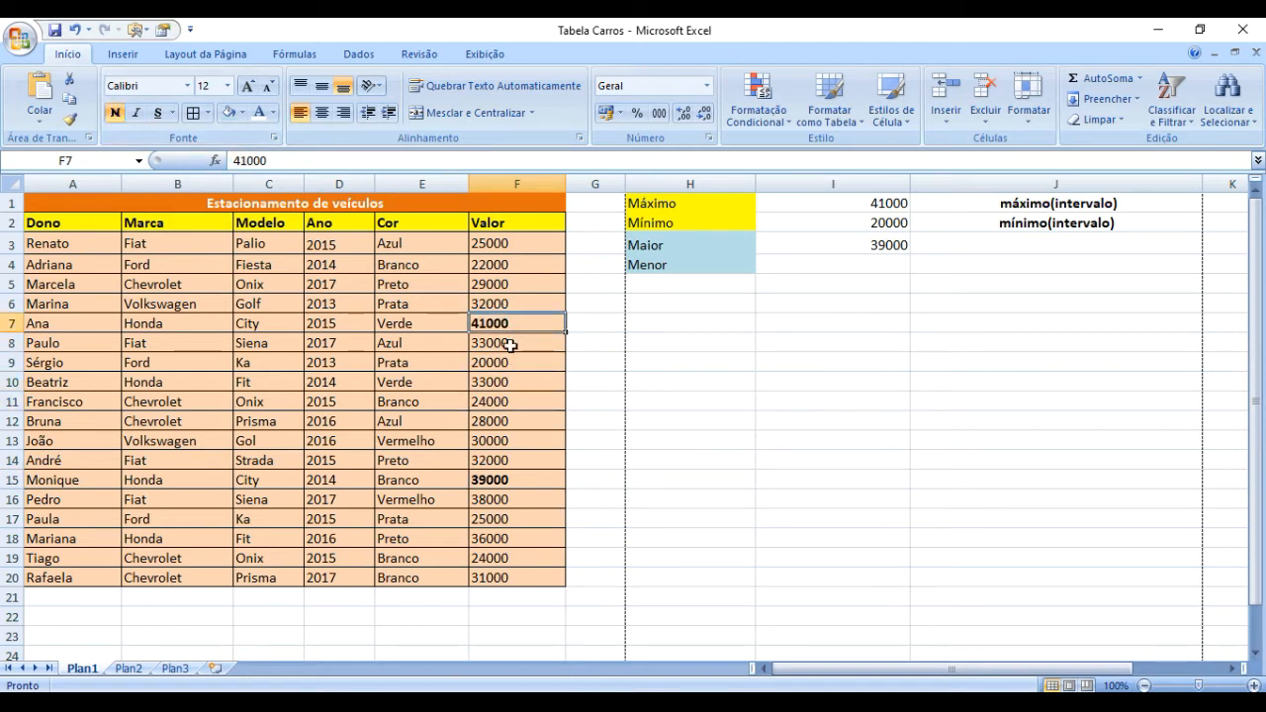
click(243, 113)
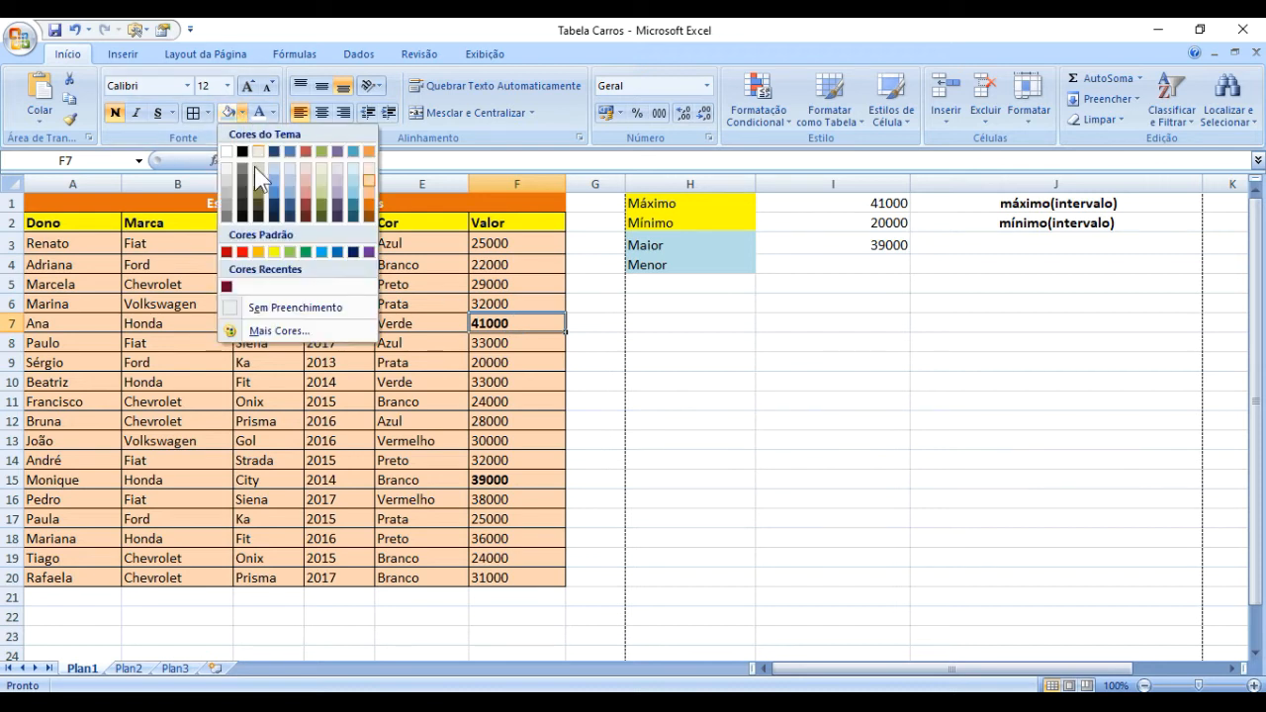
click(259, 251)
click(528, 478)
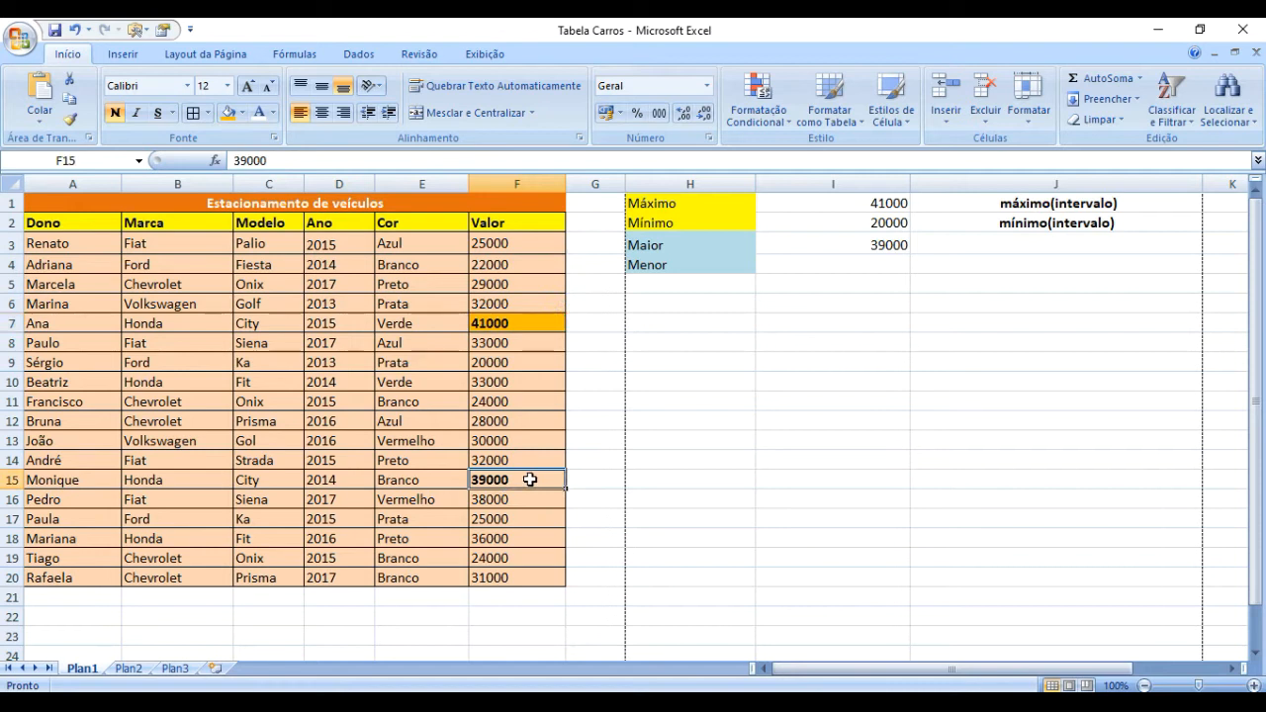
click(230, 114)
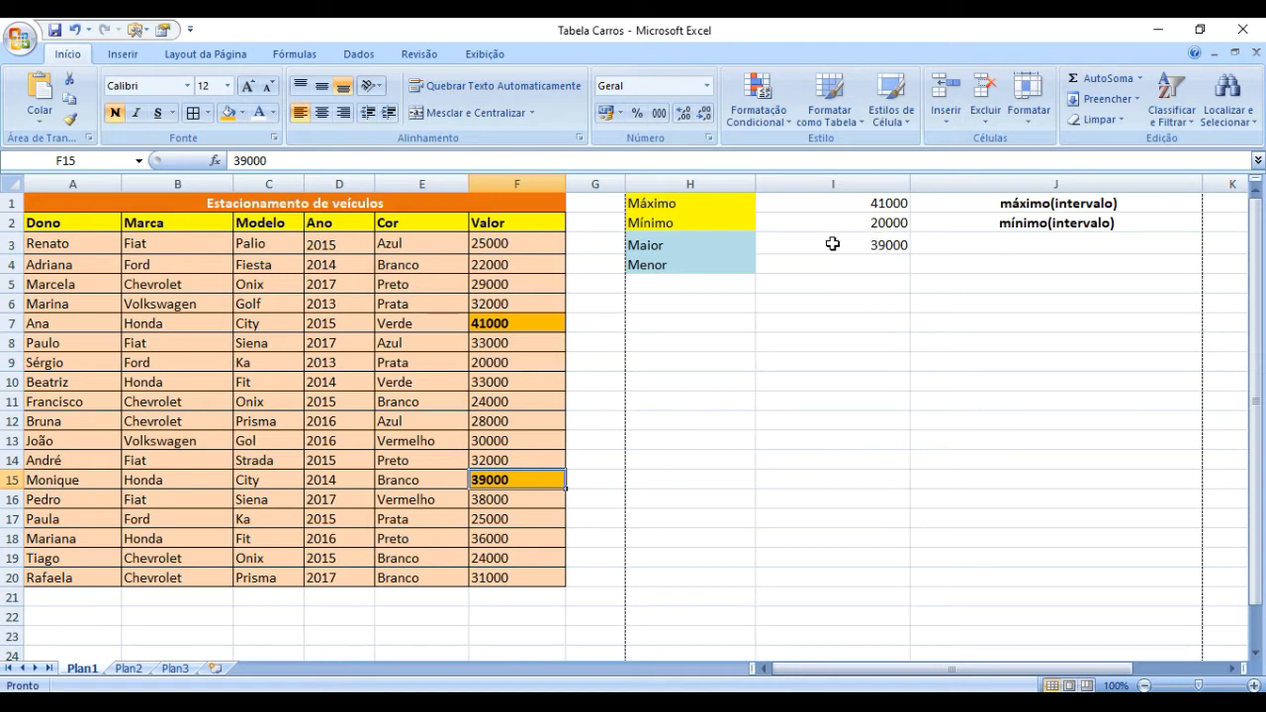
Step: Enter the syntax note maior(intervalo;posição) in cell J3, beside the Maior result
click(693, 244)
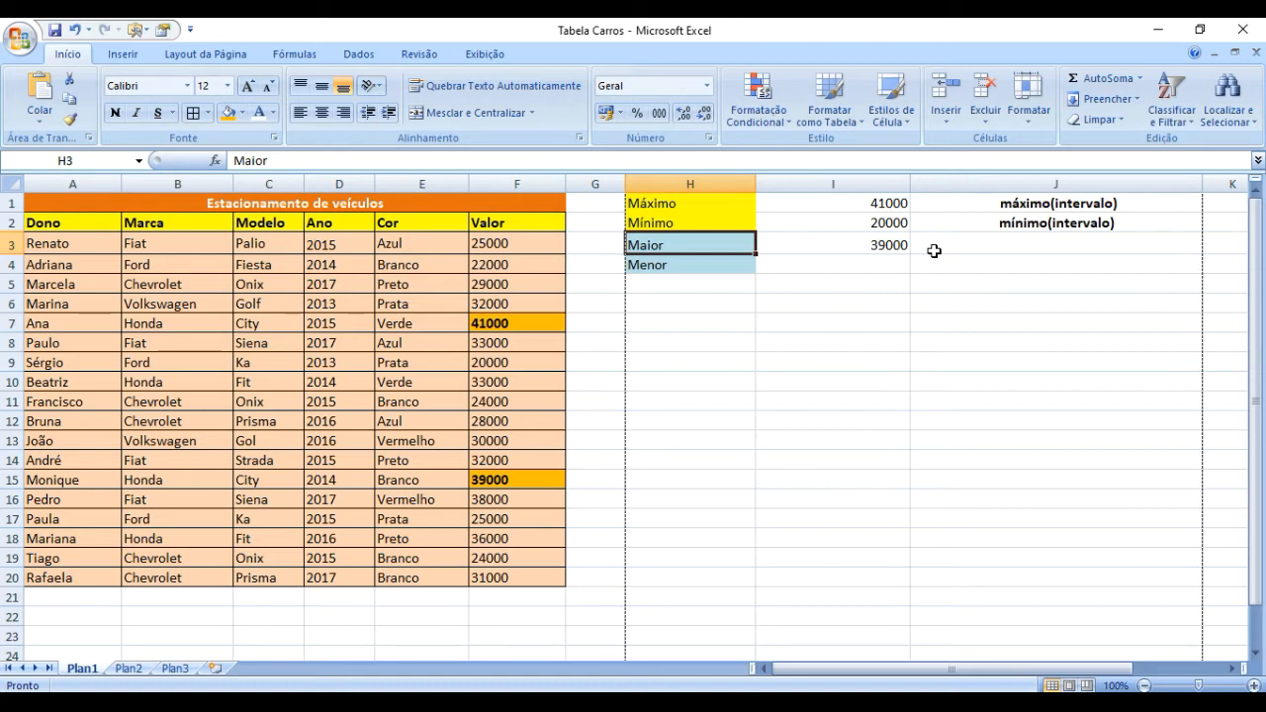
click(935, 249)
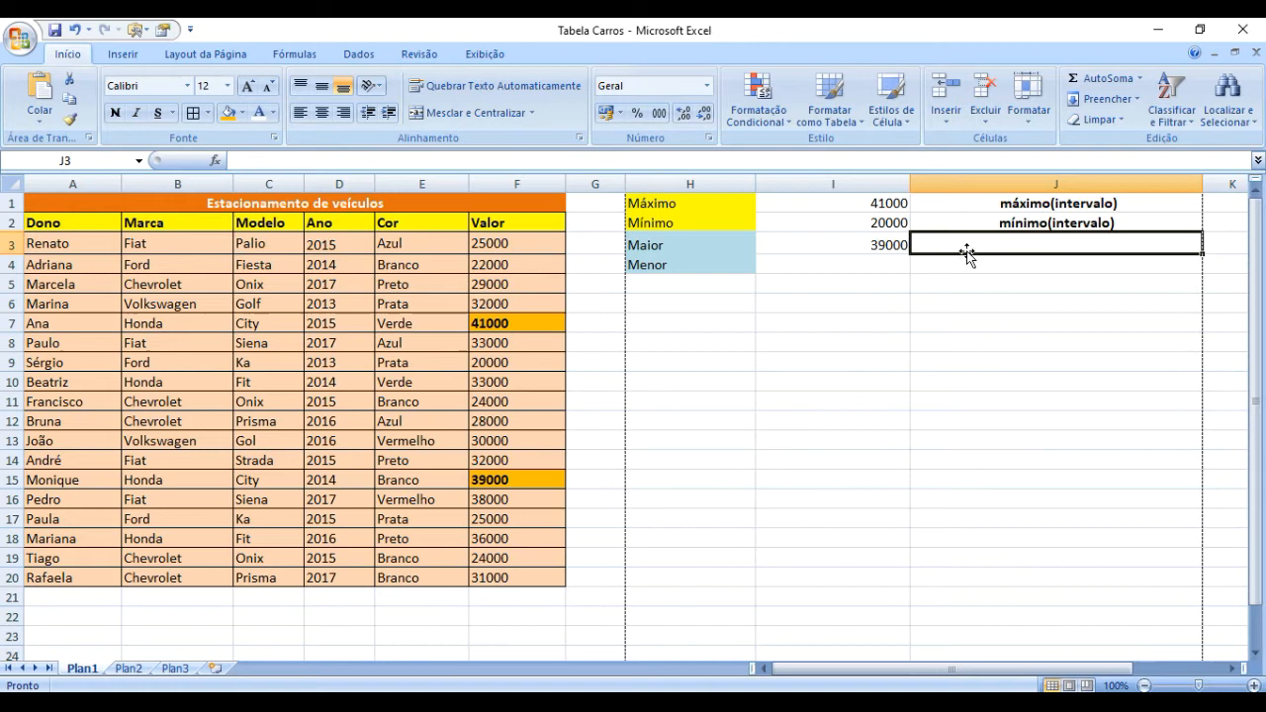
text(mai)
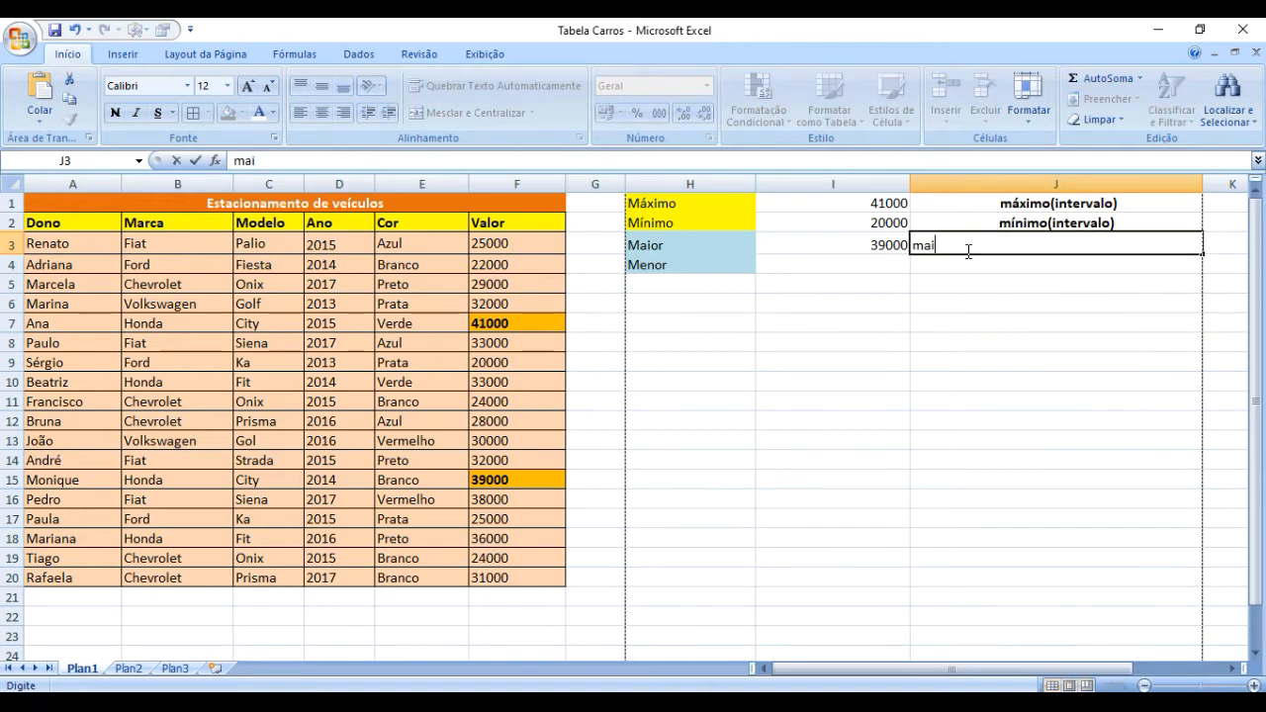
text(or(intervalo)
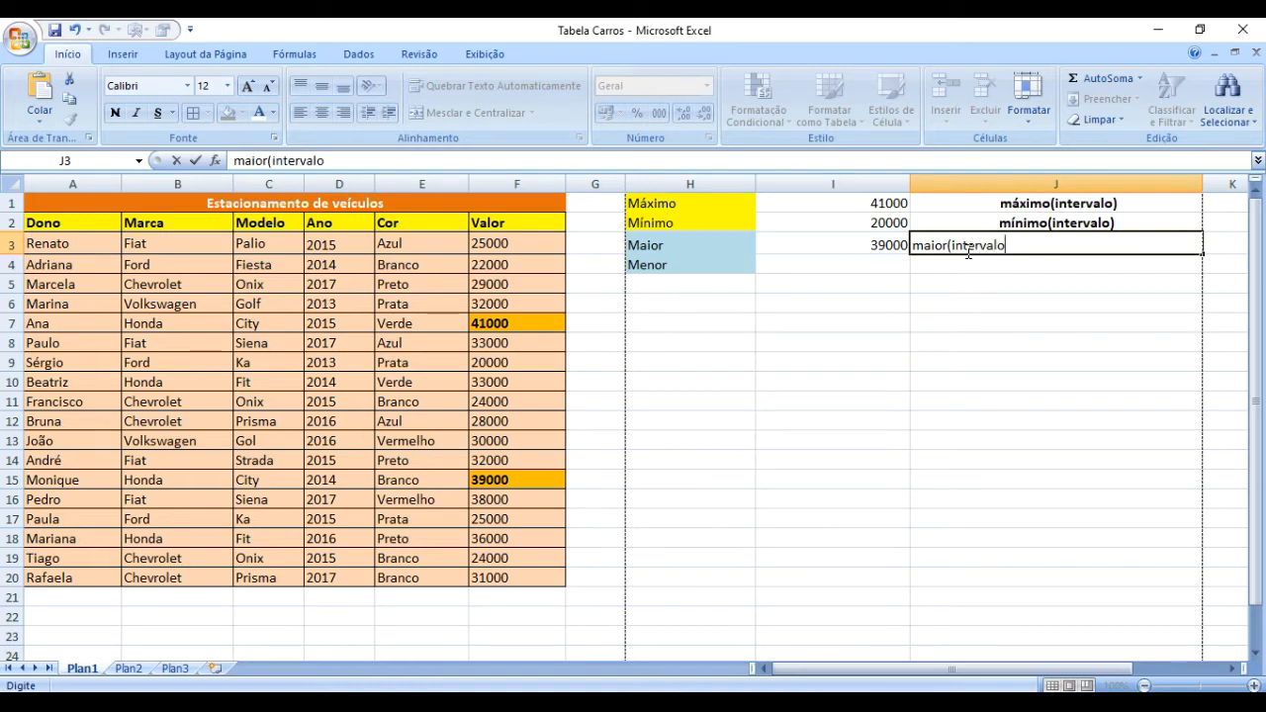
text(;posição))
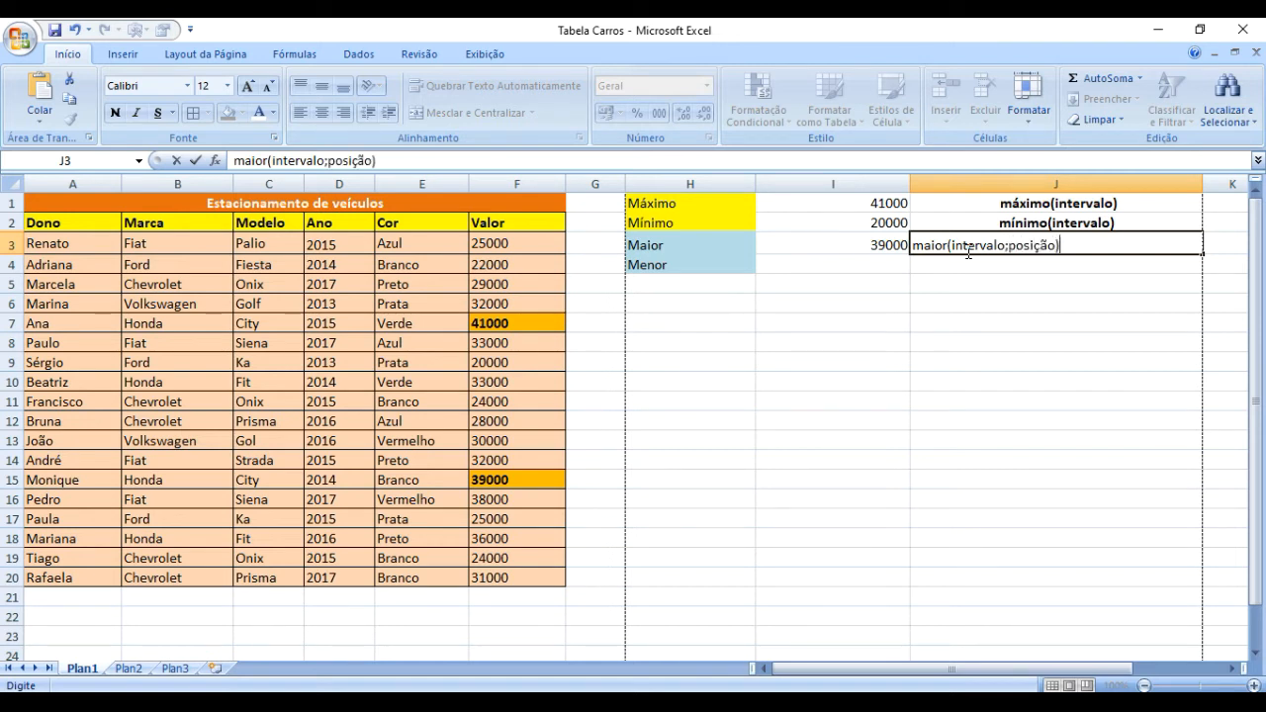
key(alt+Tab)
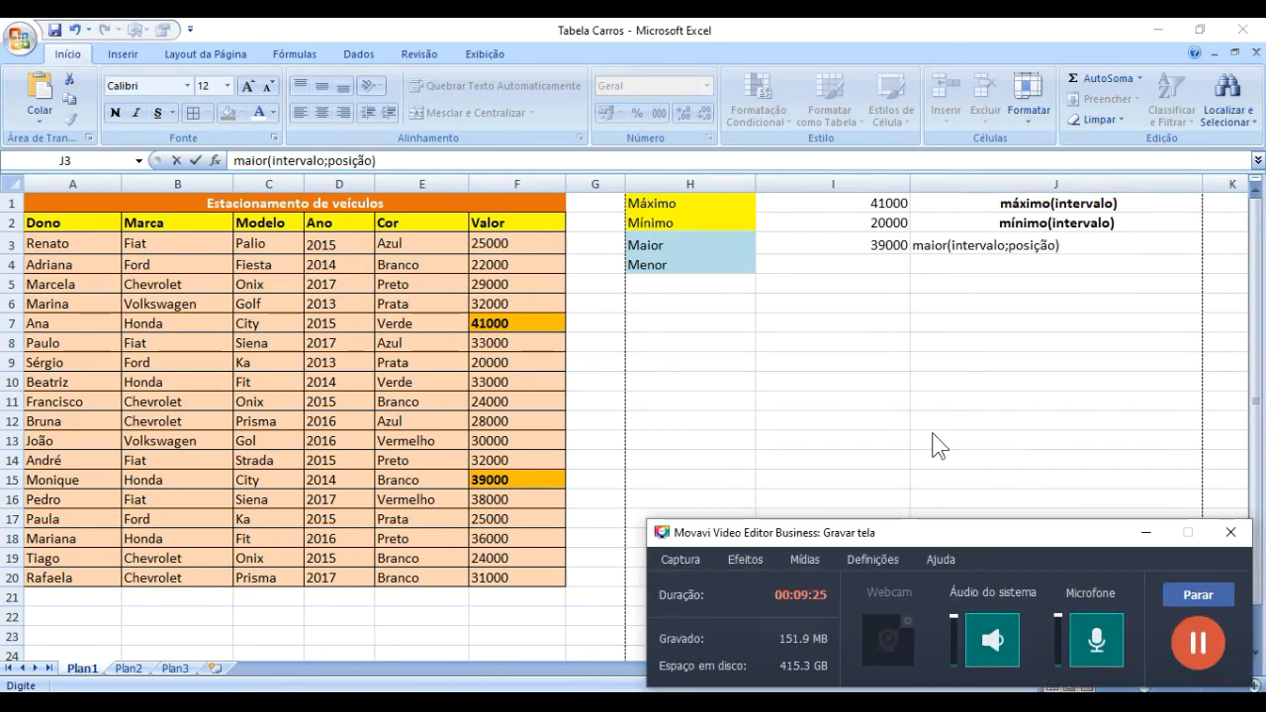
key(alt+Tab)
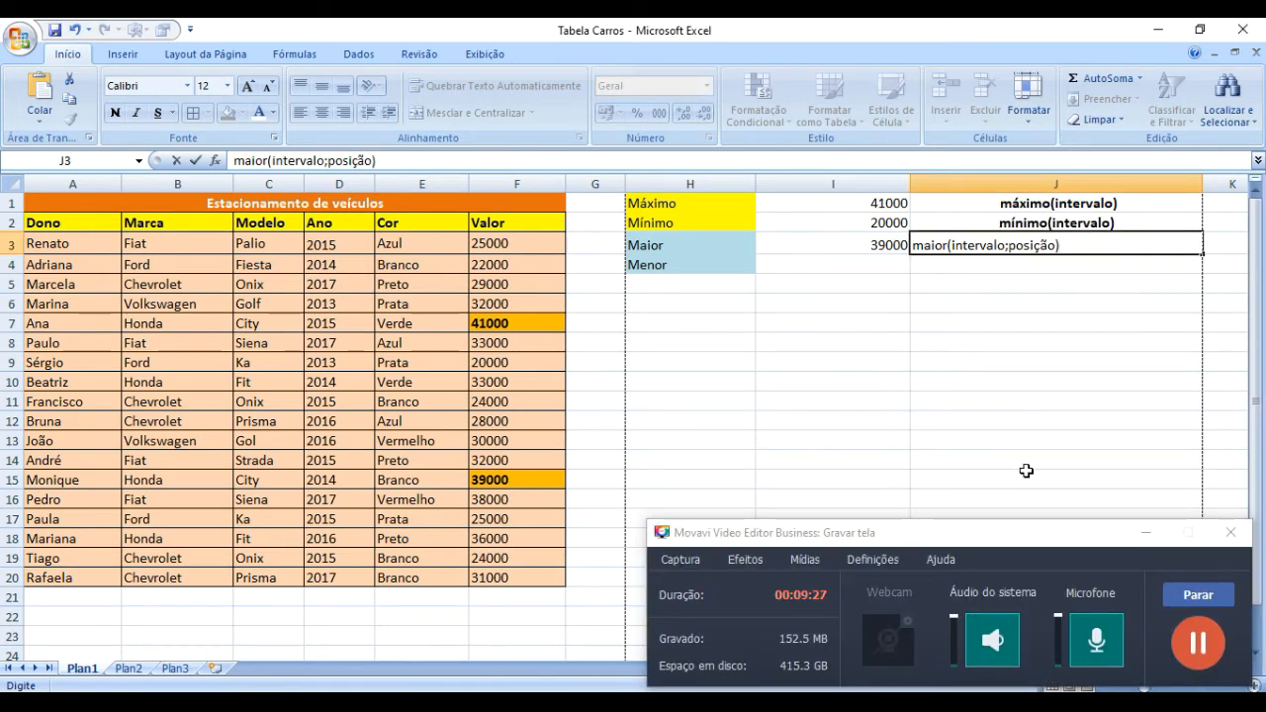
click(1145, 533)
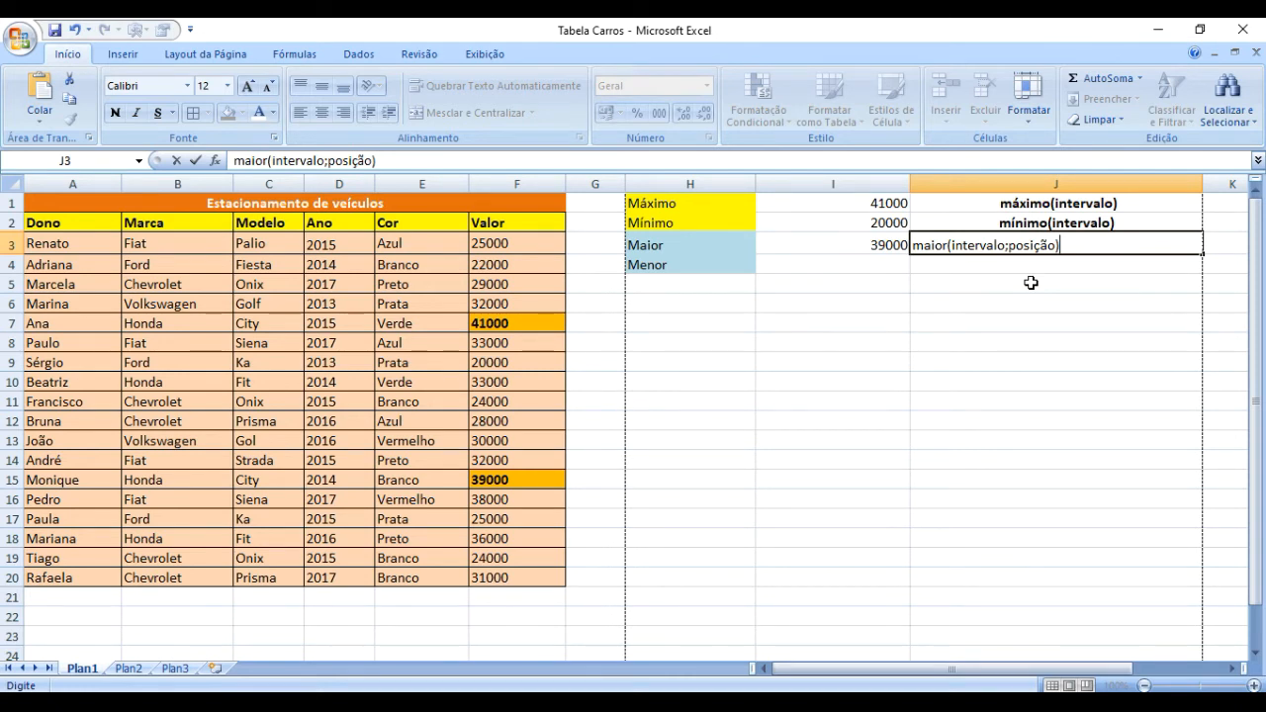
key(Return)
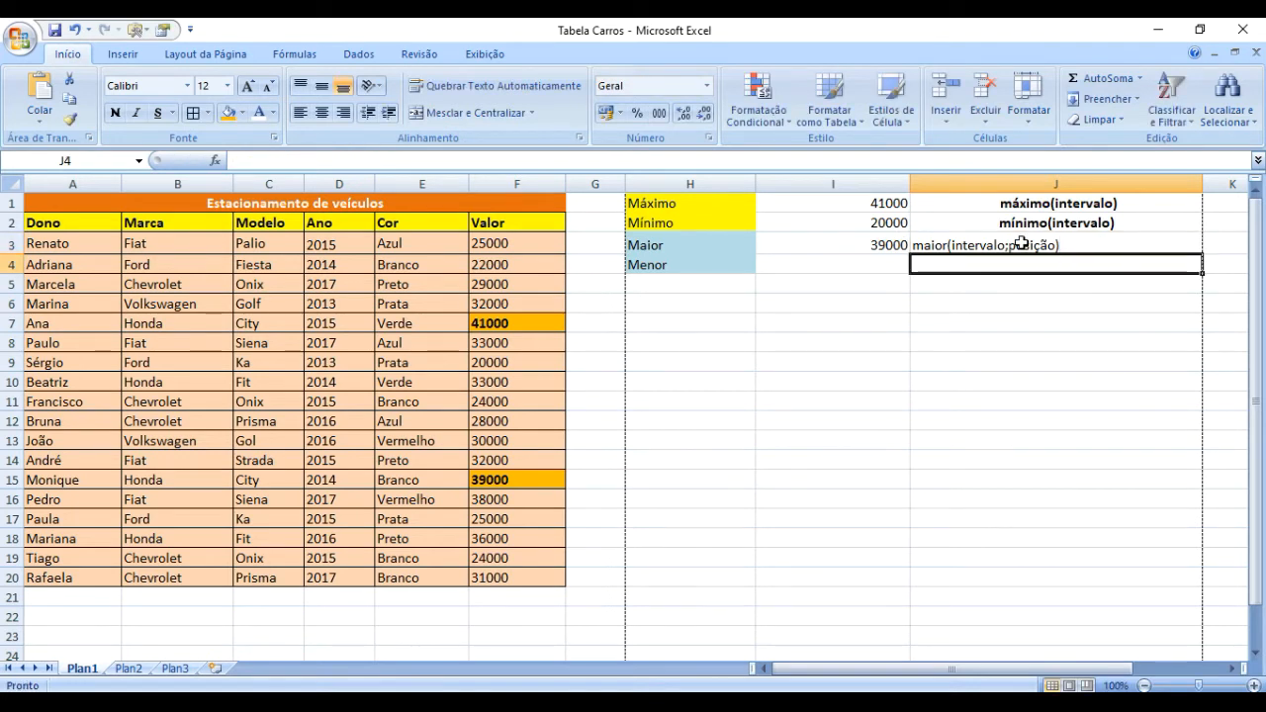
Step: Centre the MAIOR syntax note in J3 and make it bold
click(1014, 242)
click(988, 284)
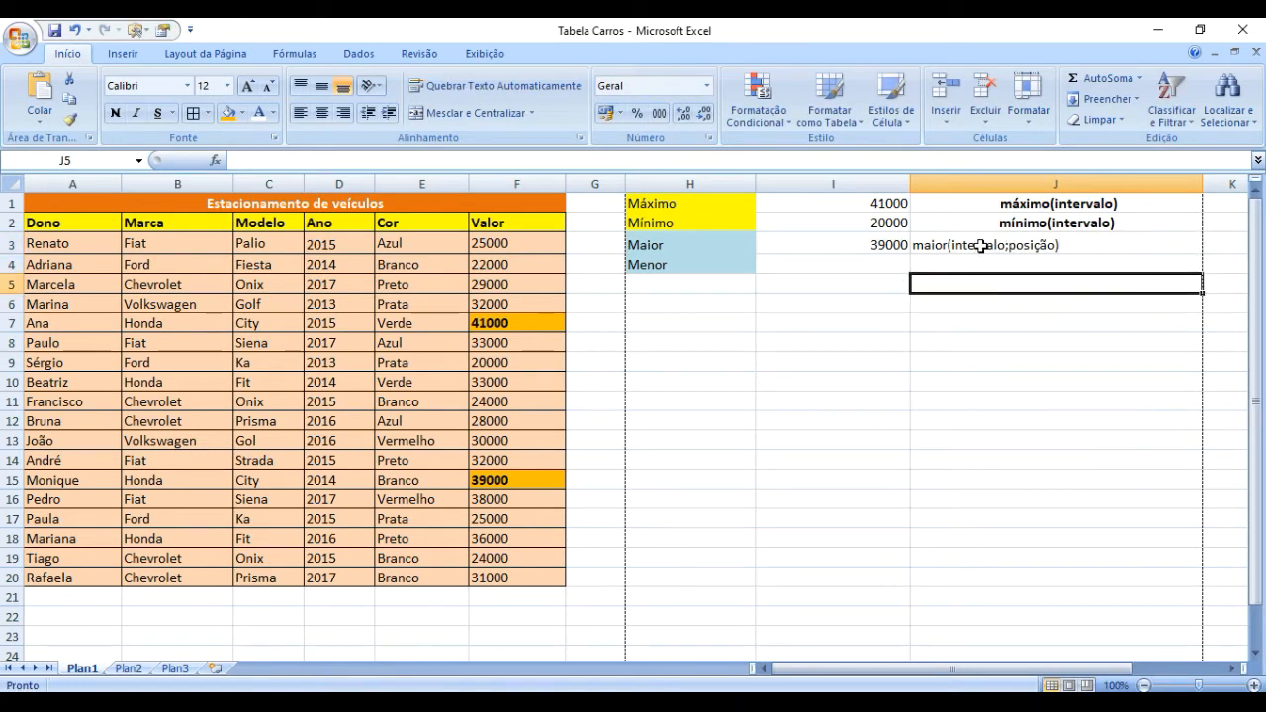
click(982, 247)
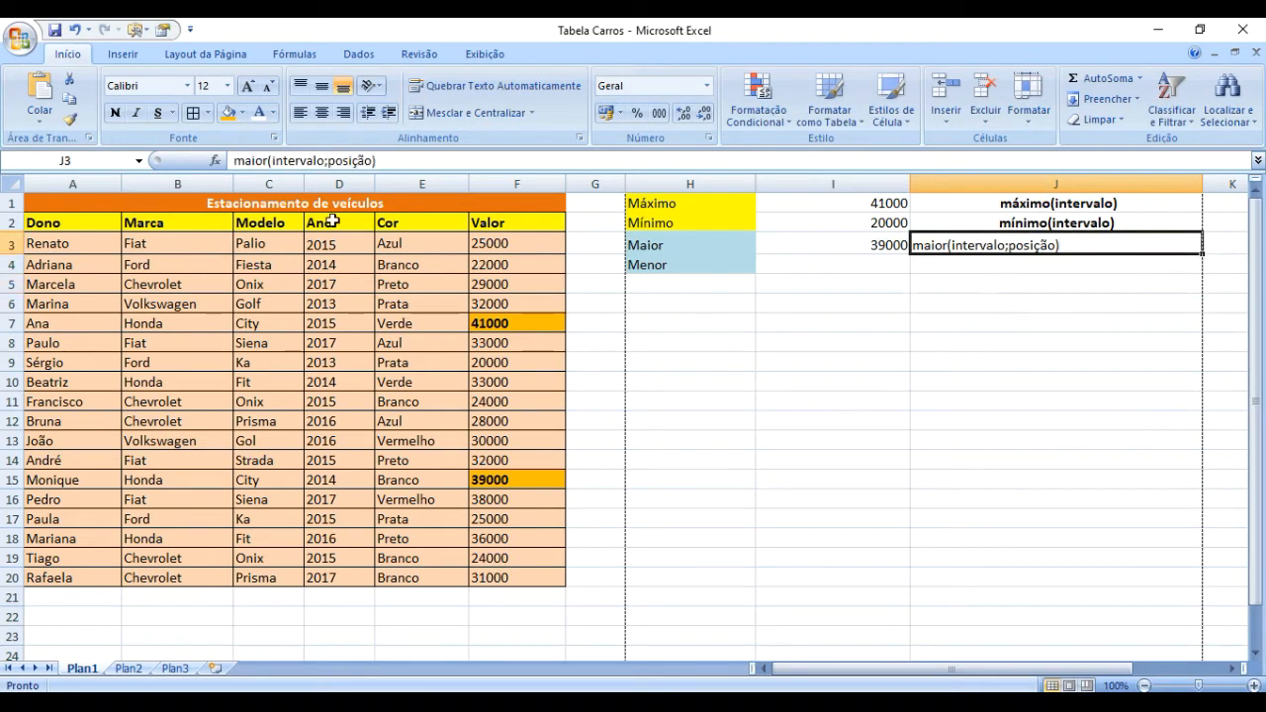
click(324, 113)
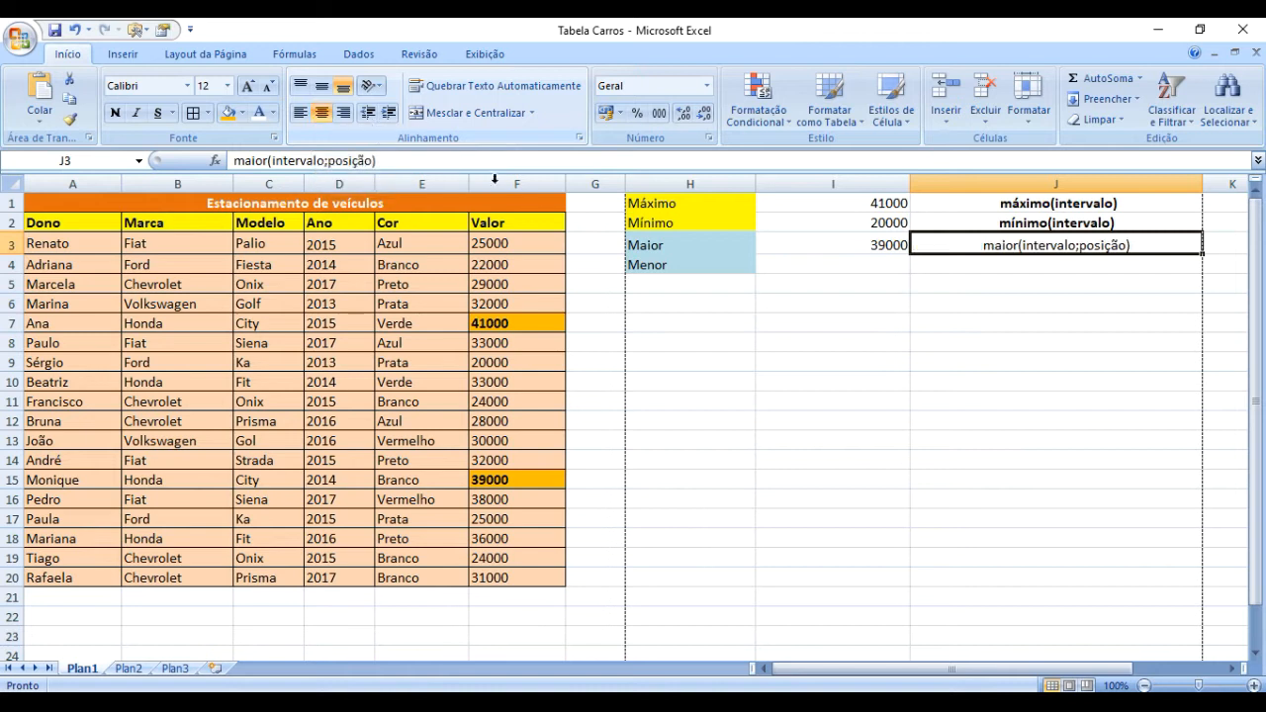
click(115, 113)
click(936, 386)
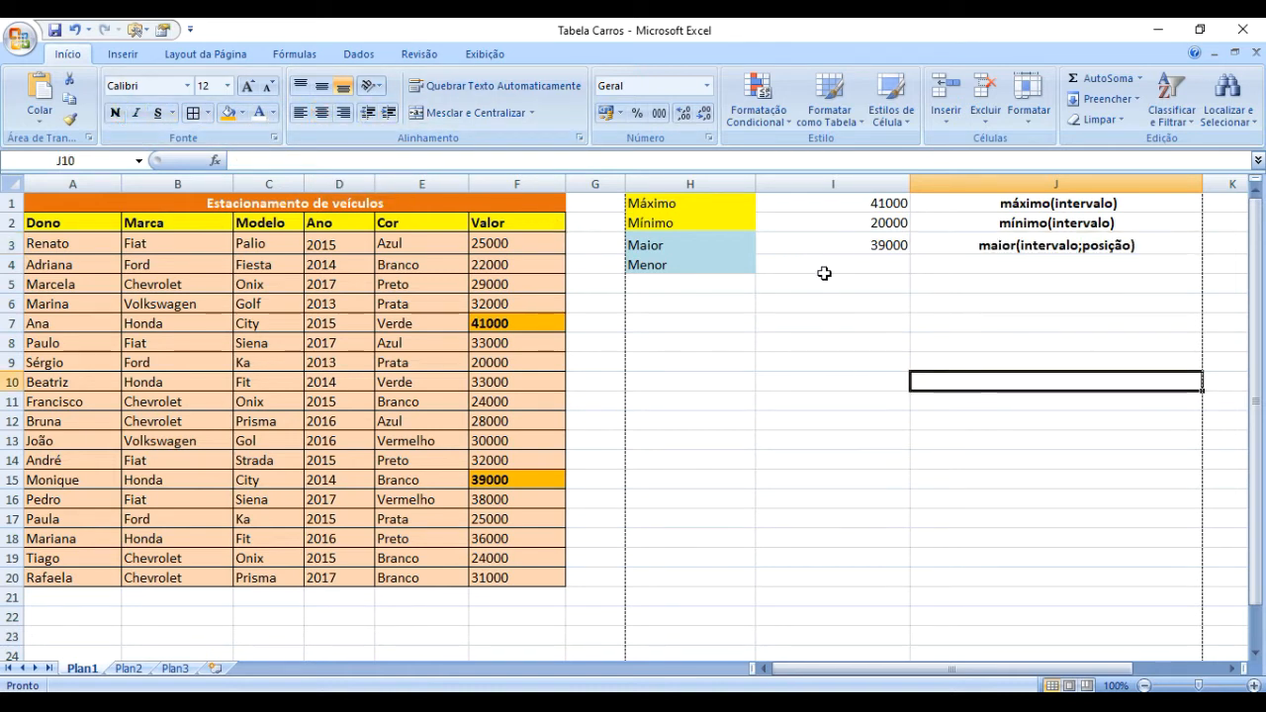
Step: Enter the formula =MENOR(F3:F20;2) in cell I4 to return the second-smallest car value
click(824, 267)
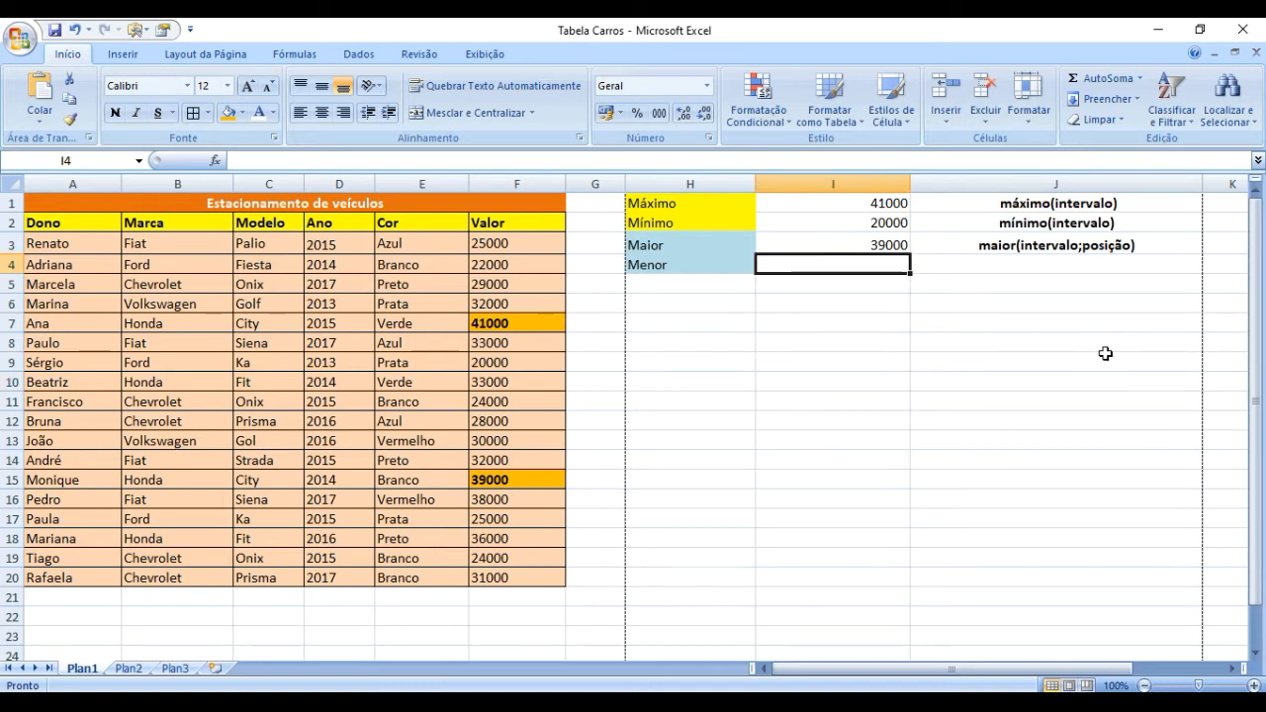
key(Up)
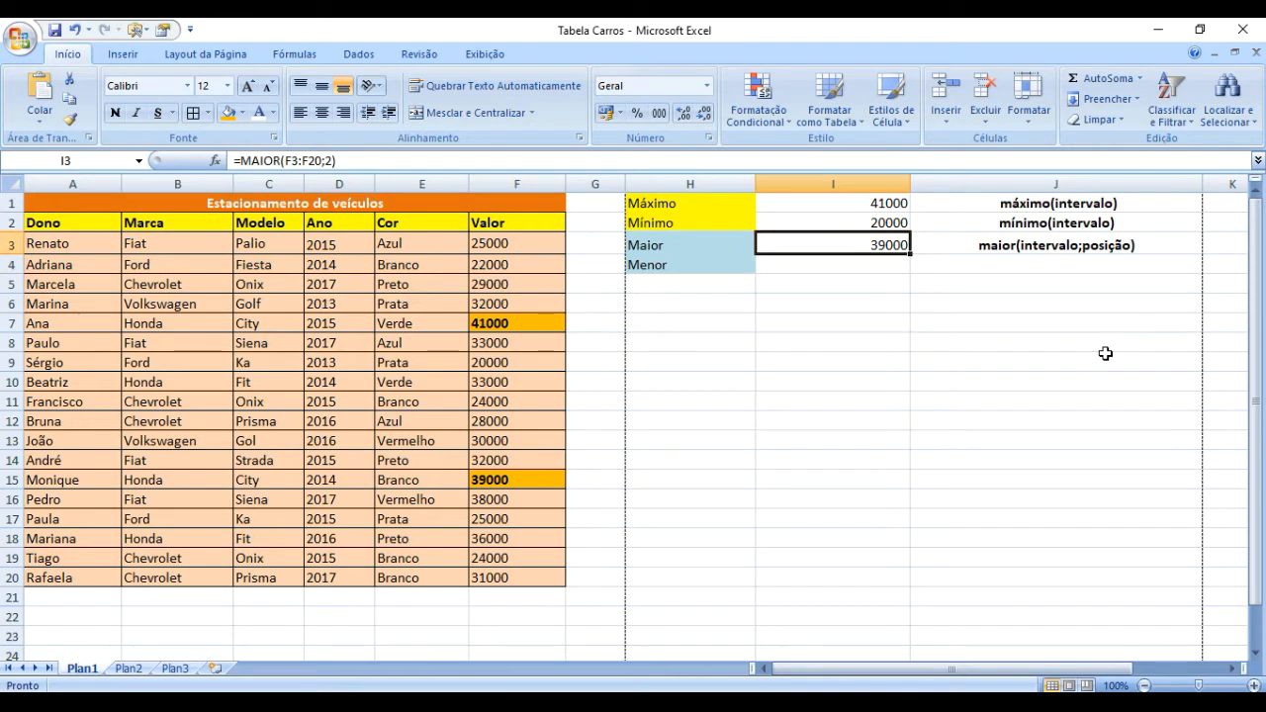
click(831, 264)
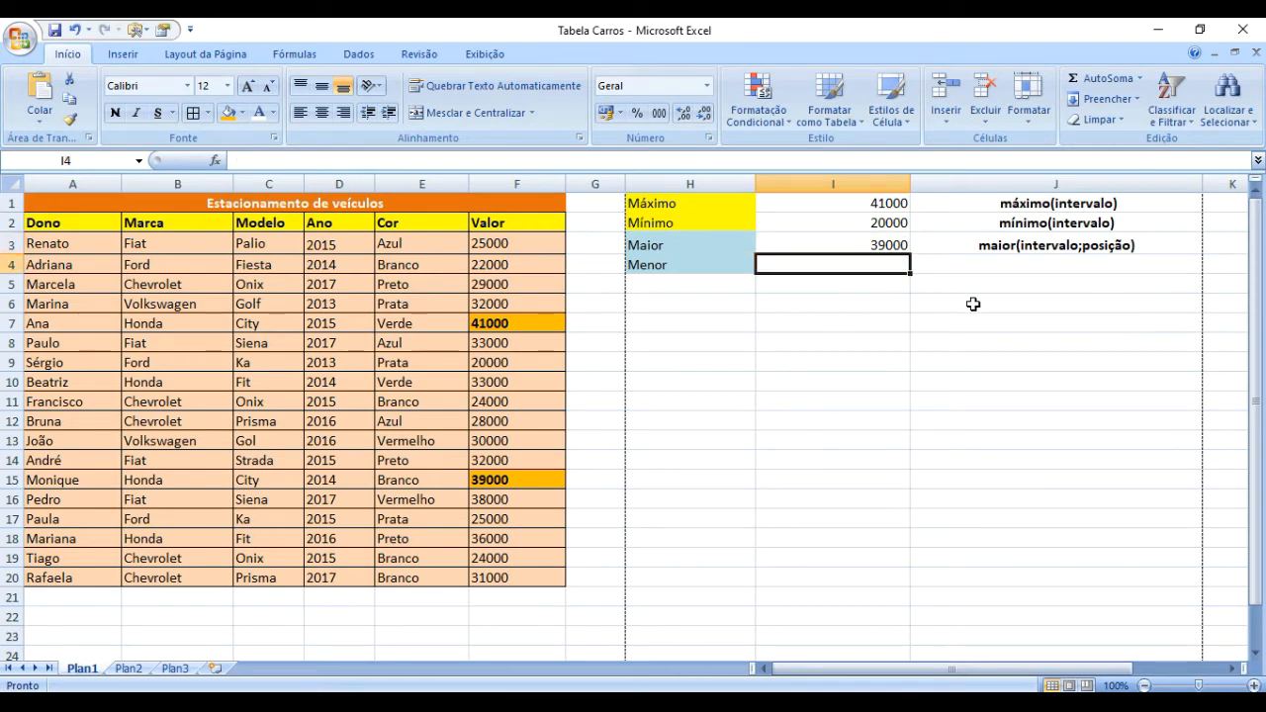
text(=men)
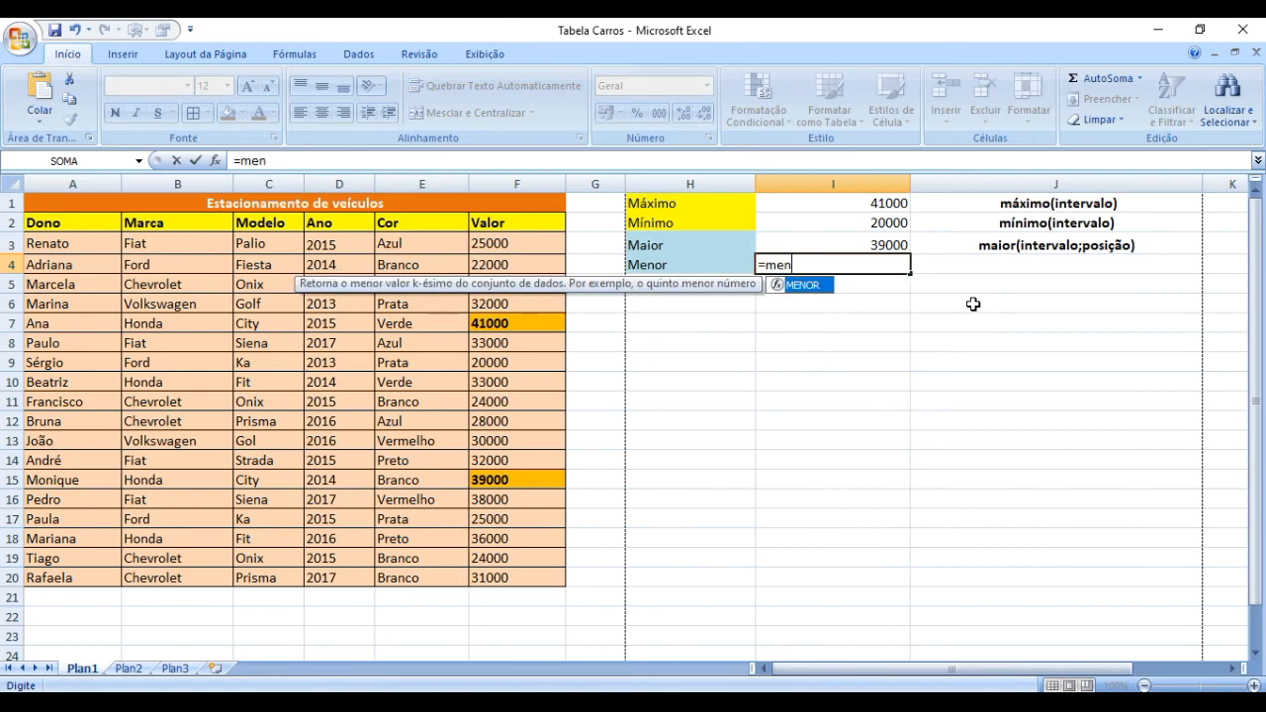
text(or()
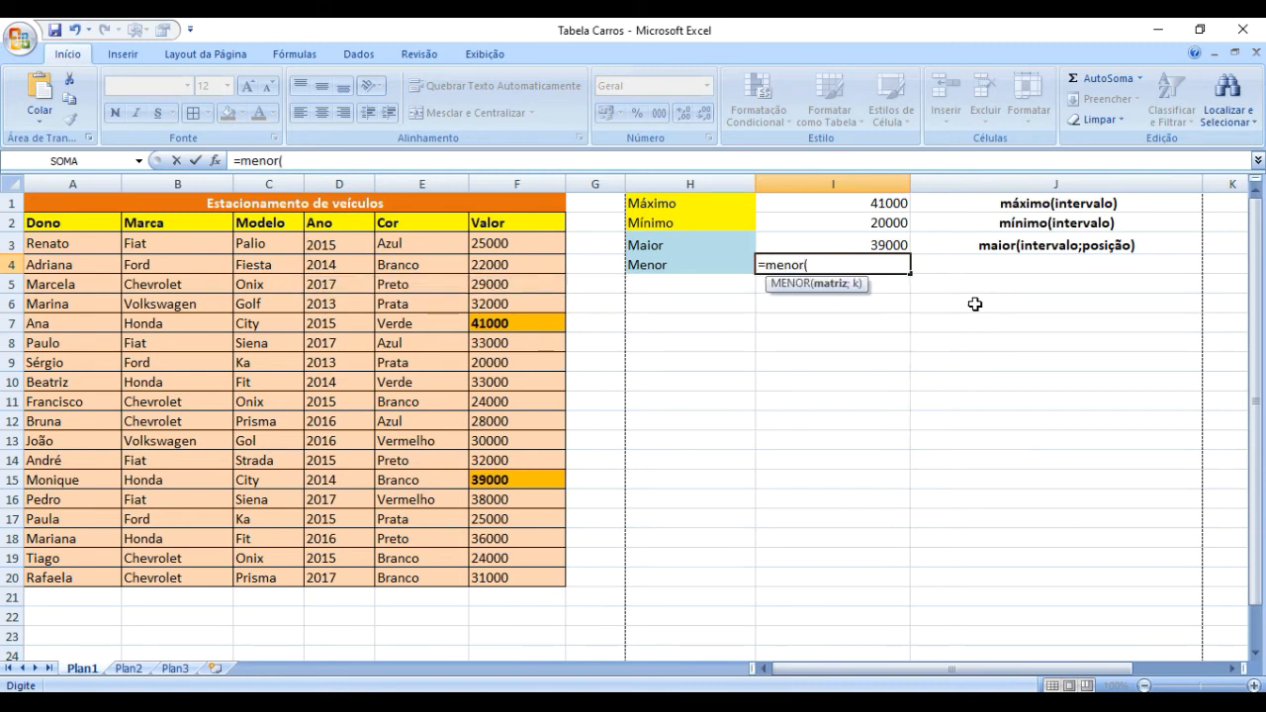
drag(501, 240, 498, 582)
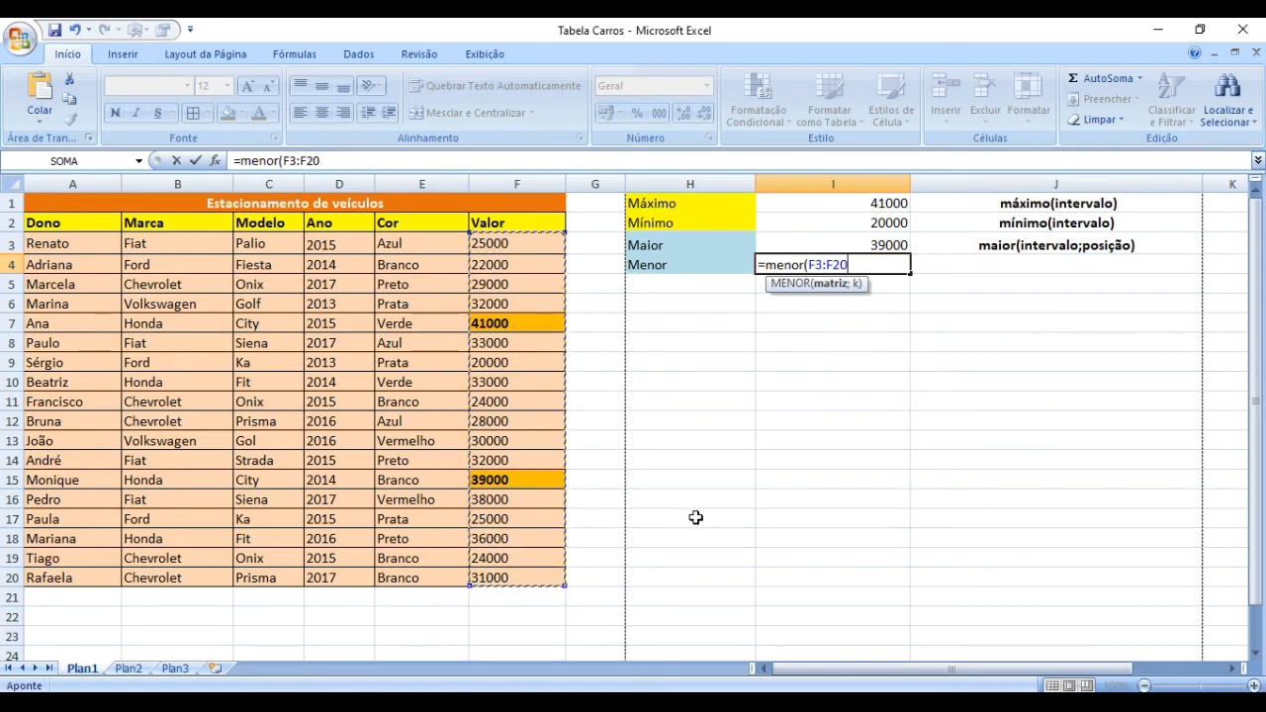
text(;)
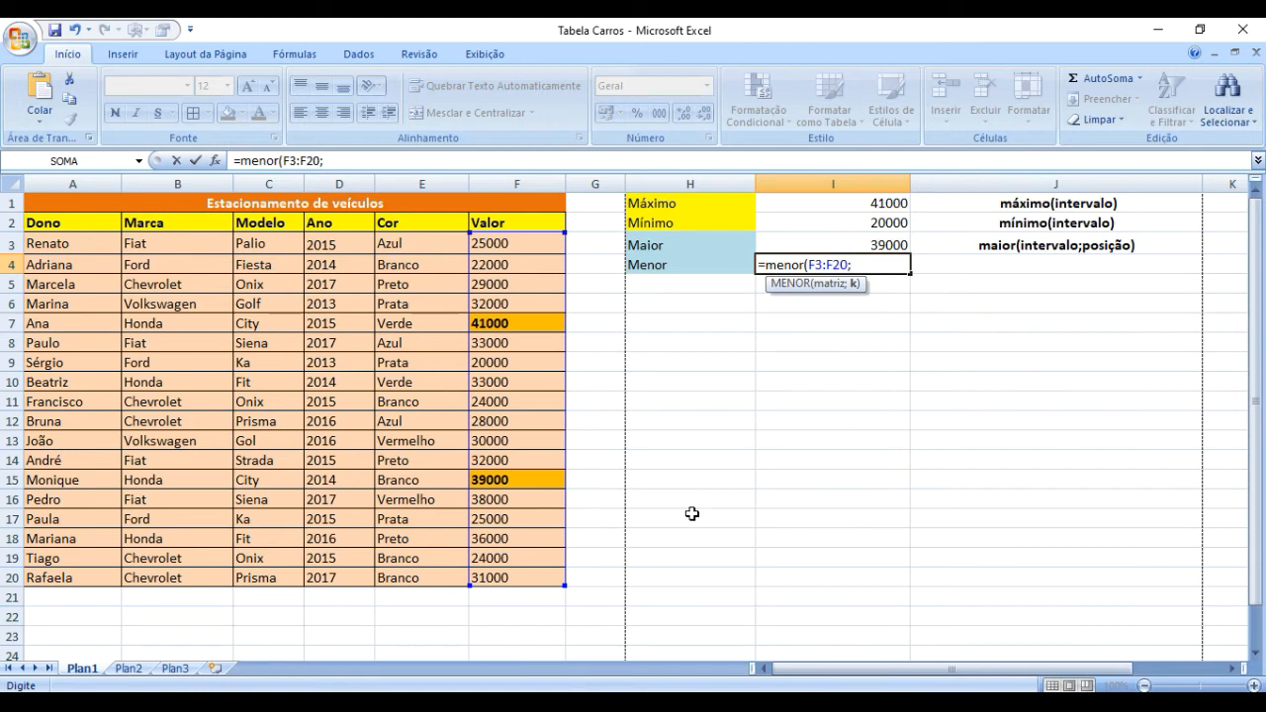
text(2)
key(Return)
Step: Change the k argument of the MENOR formula in I4 to 3 to return the third-smallest value
click(879, 267)
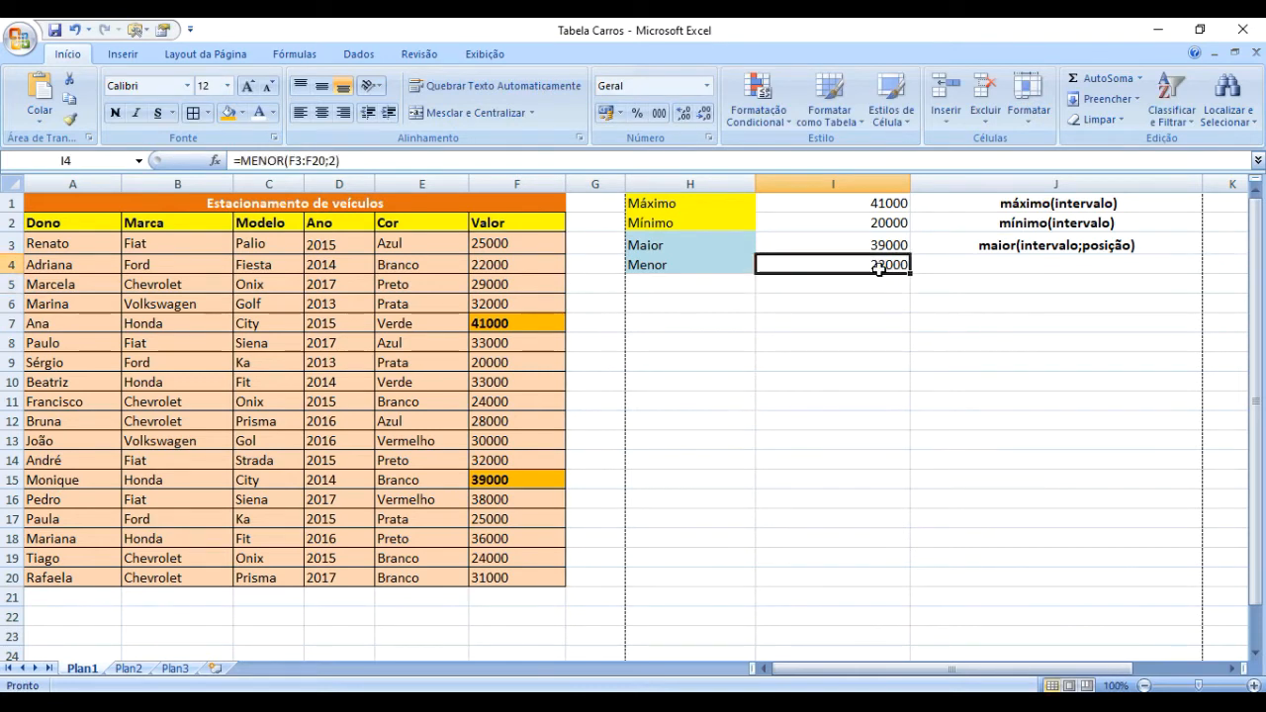
click(333, 161)
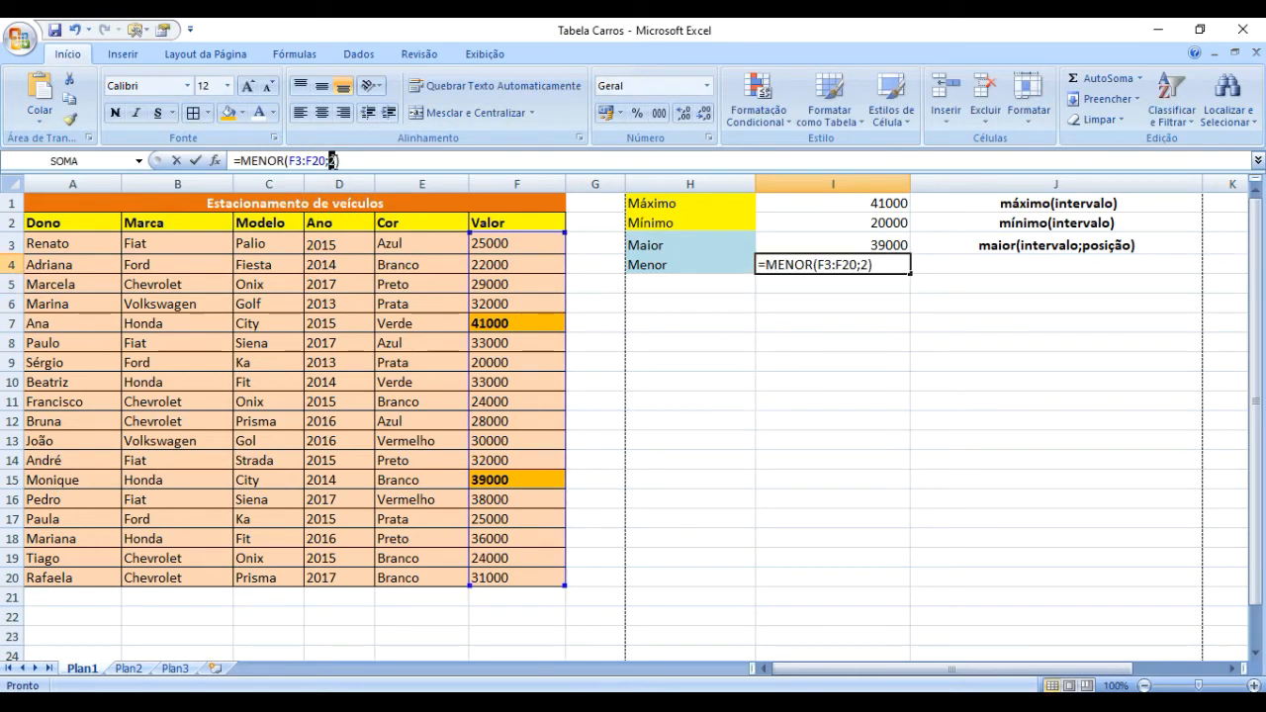
text(3)
key(Return)
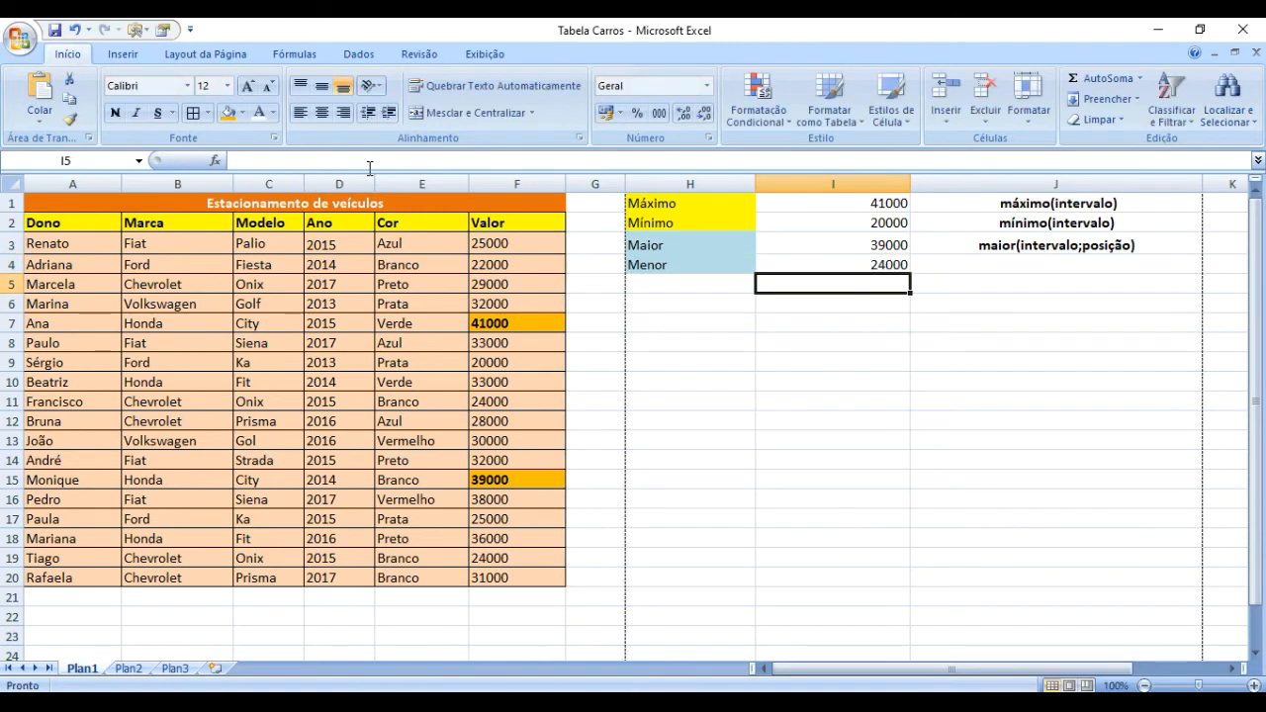
click(860, 268)
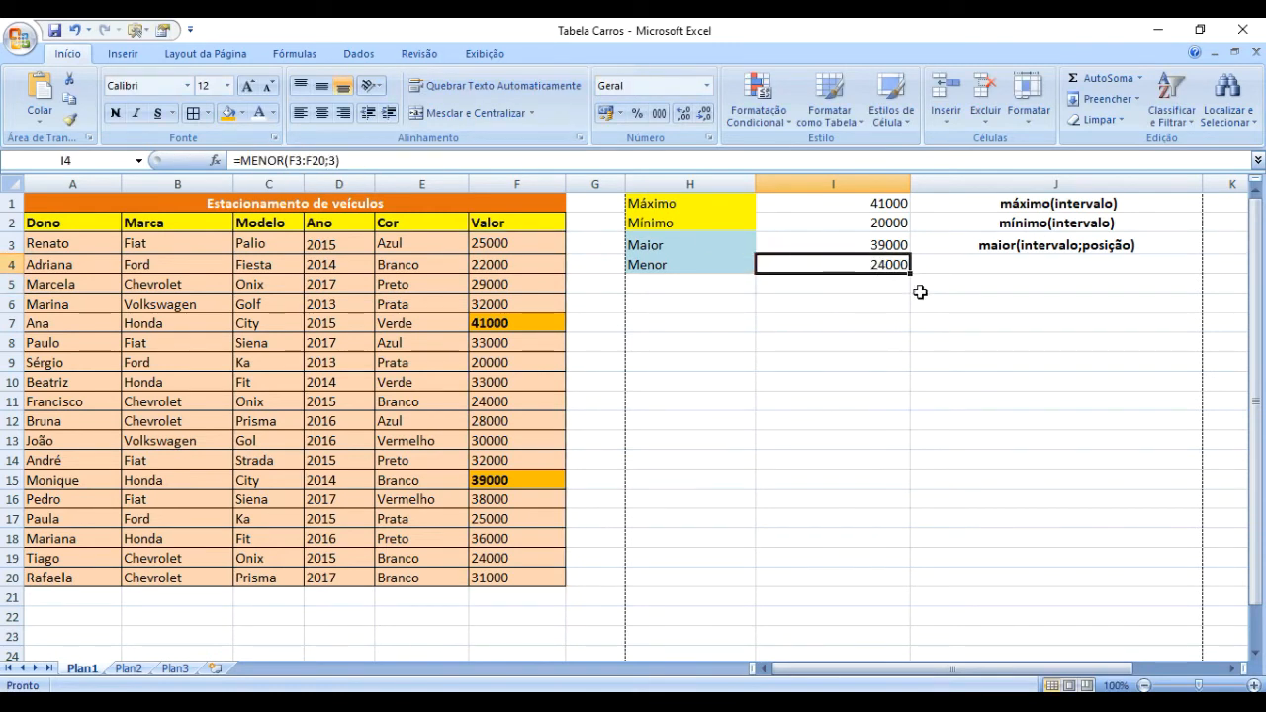
Step: Enter the syntax note menor(intervalo;posição) in cell J4, beside the Menor result
click(992, 265)
text(menor()
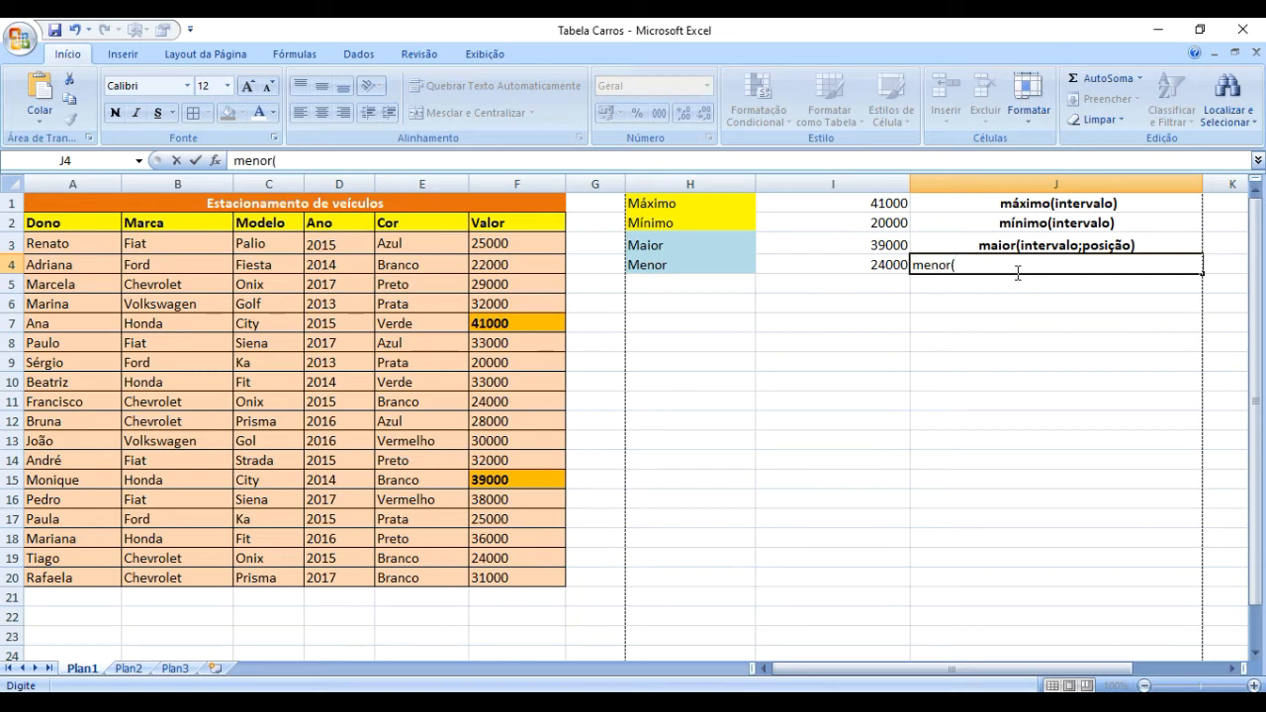
text(intervalo;posição))
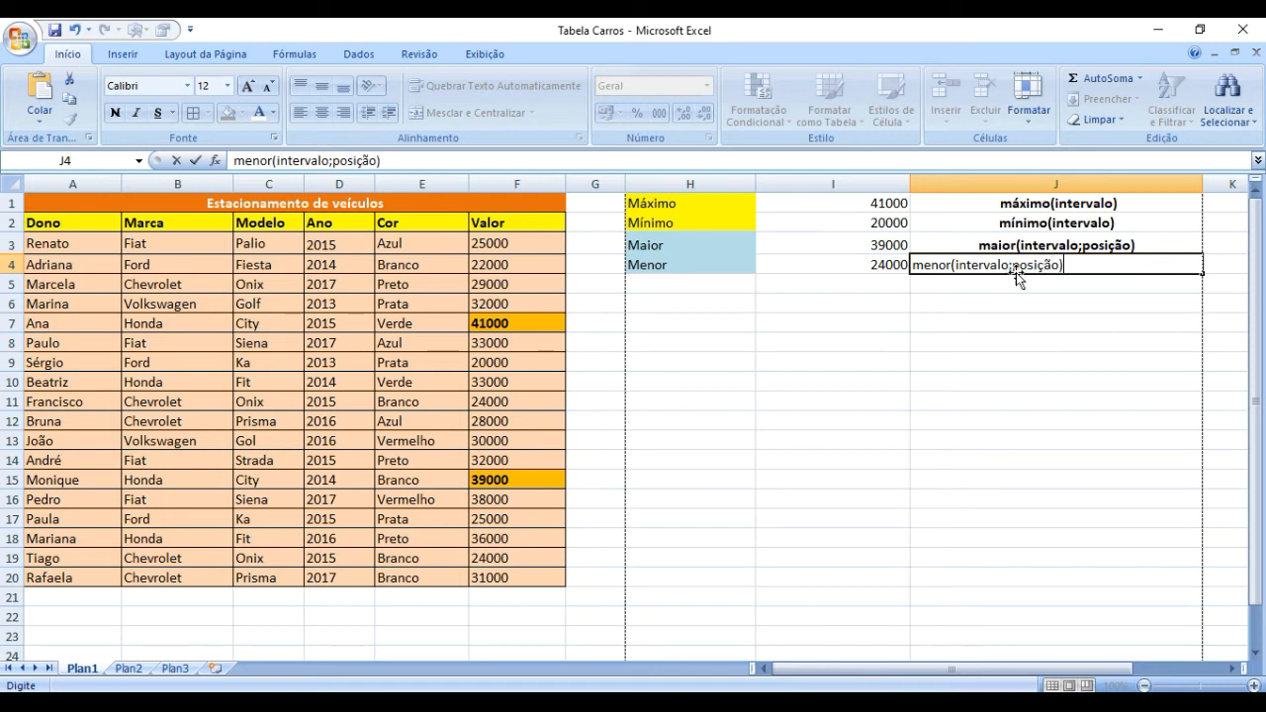
key(Return)
Step: Copy the bold, centred formatting of J3 onto the MENOR syntax note in J4 with Format Painter
click(1014, 245)
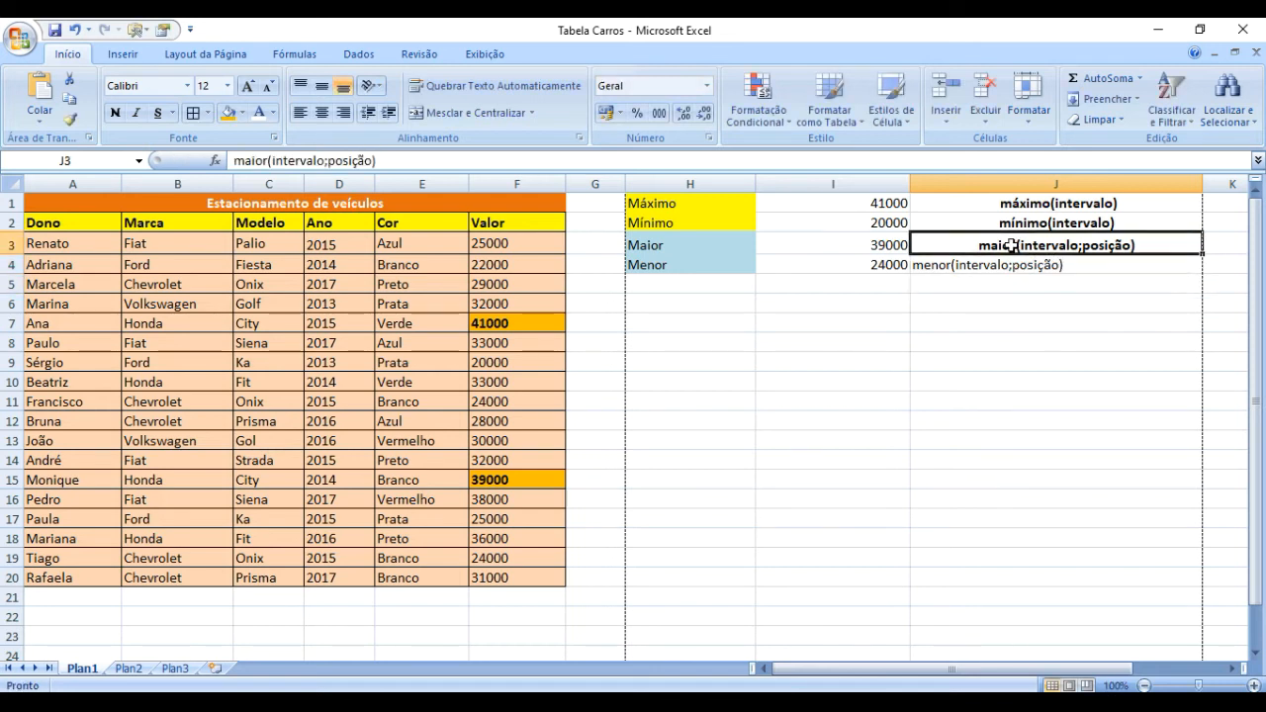
click(70, 119)
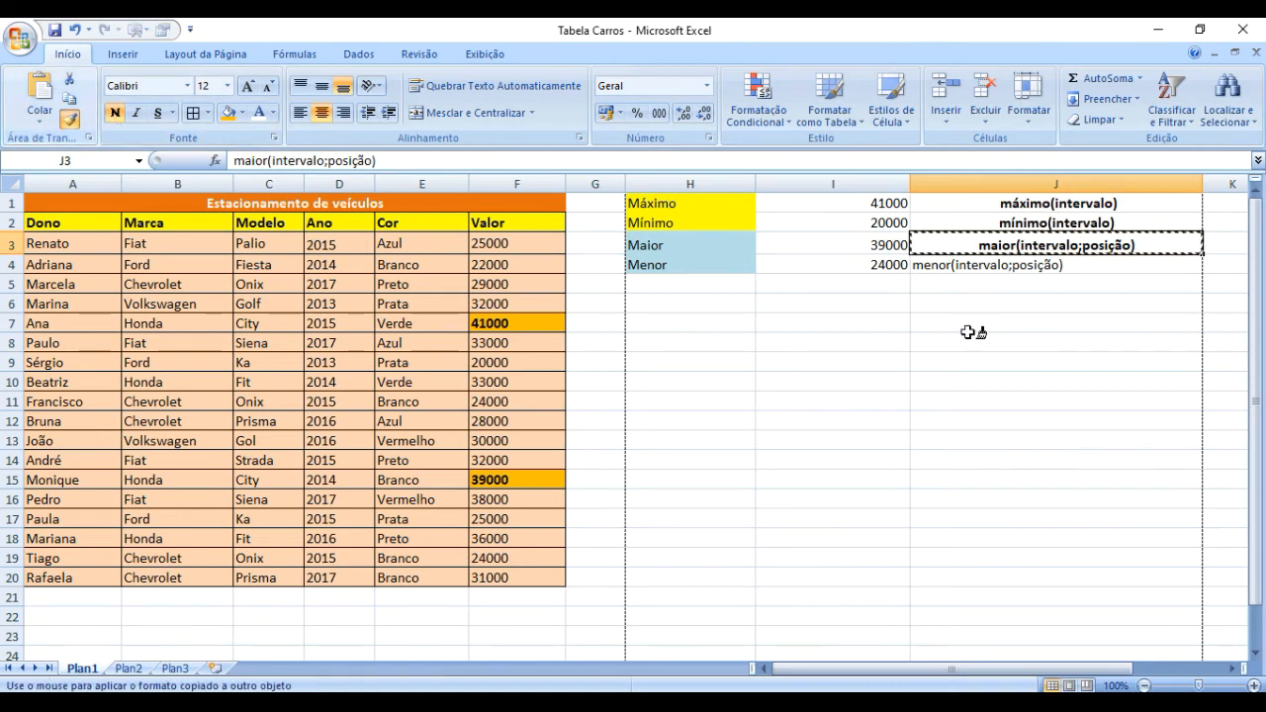
click(958, 264)
click(1029, 347)
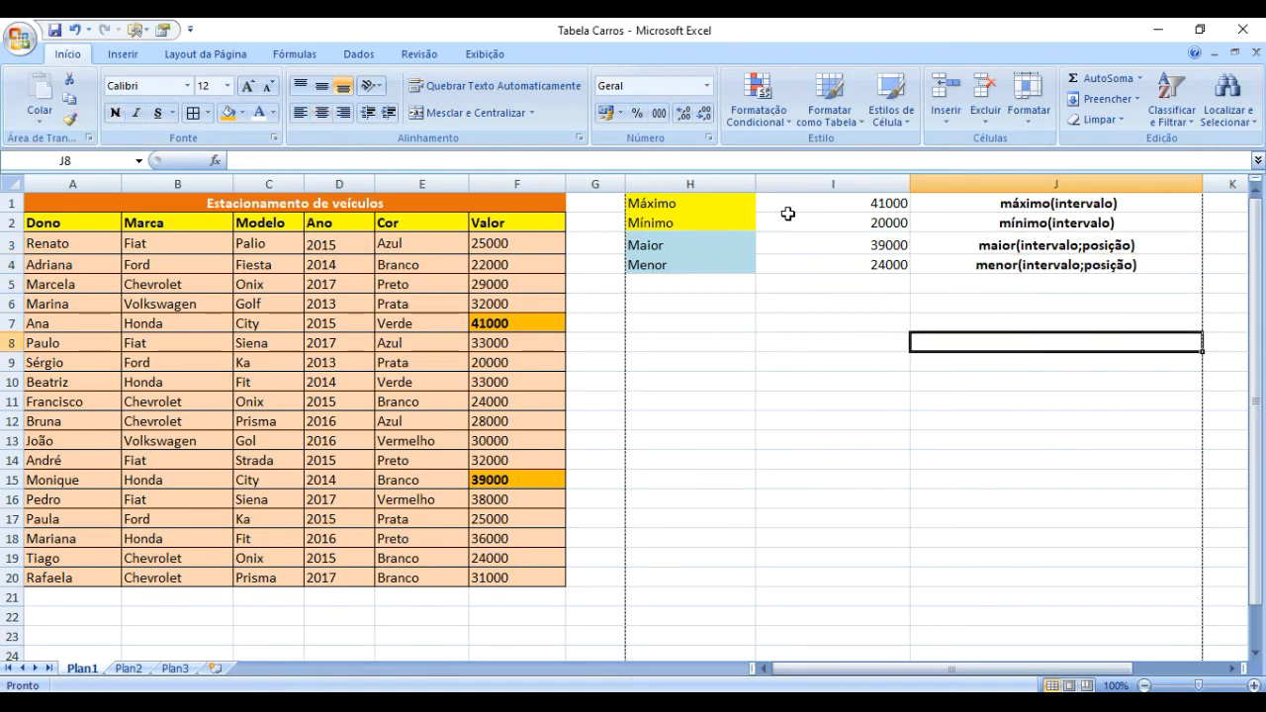
click(1065, 380)
Step: Change the k argument of the MAIOR formula in I3 to 1 to return the largest car value
click(880, 247)
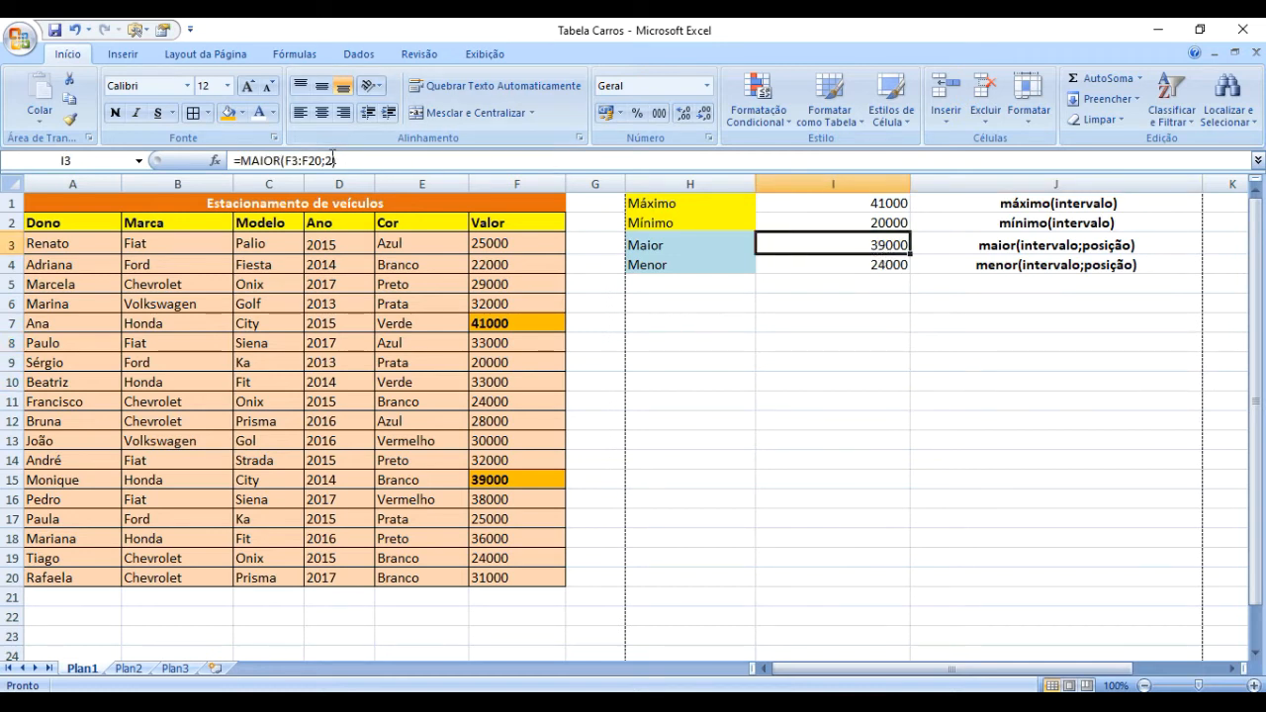
click(332, 159)
double_click(329, 160)
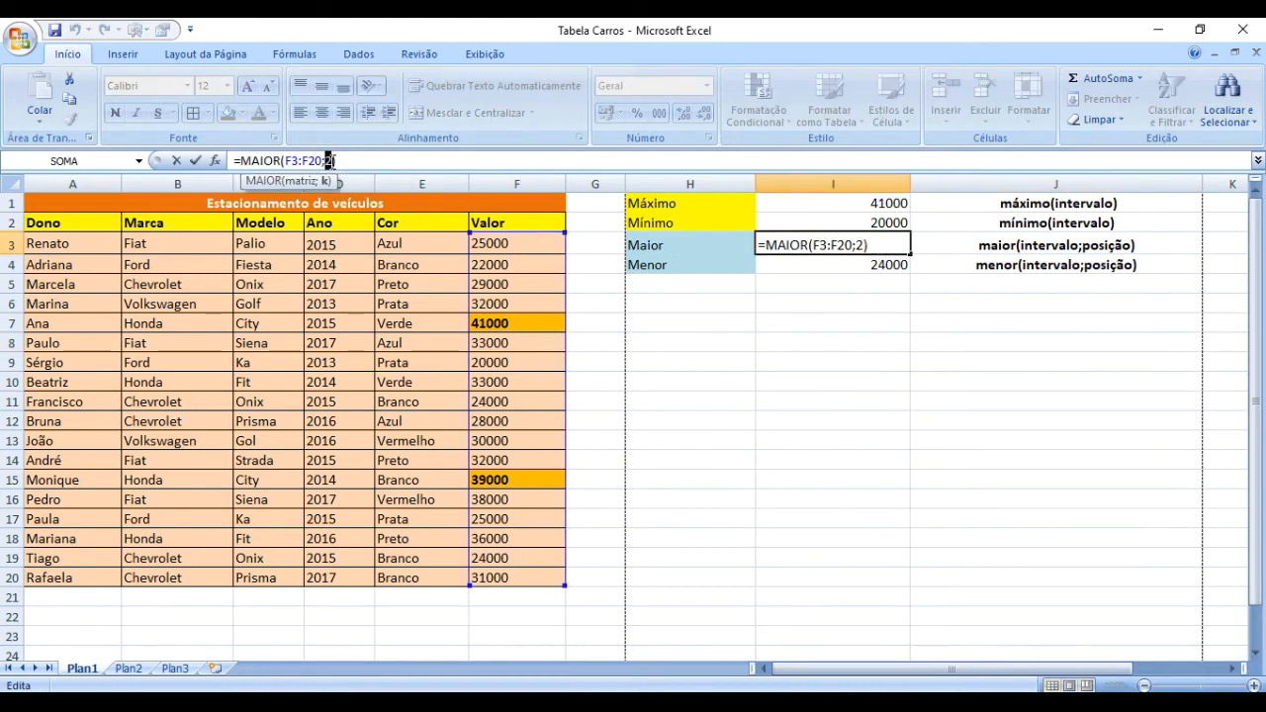
text(1)
key(Return)
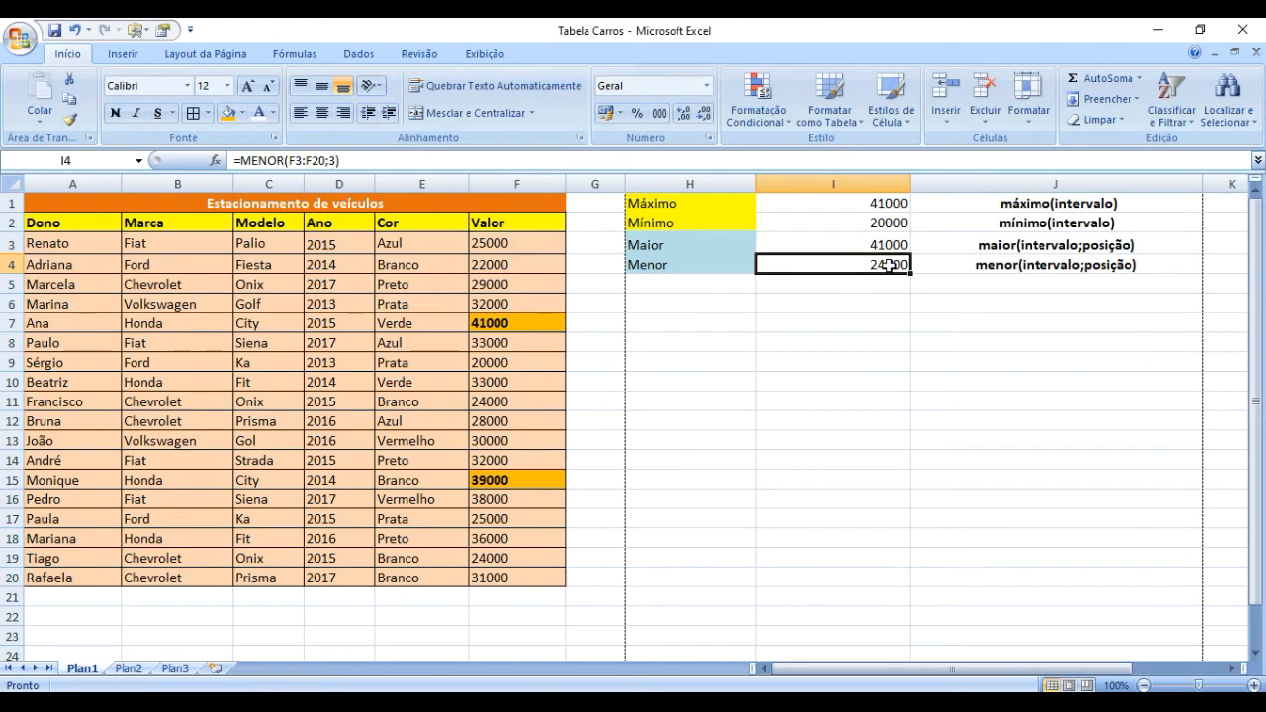
Step: Change the k argument of the MENOR formula in I4 to 1 to return the smallest car value
click(333, 160)
double_click(332, 160)
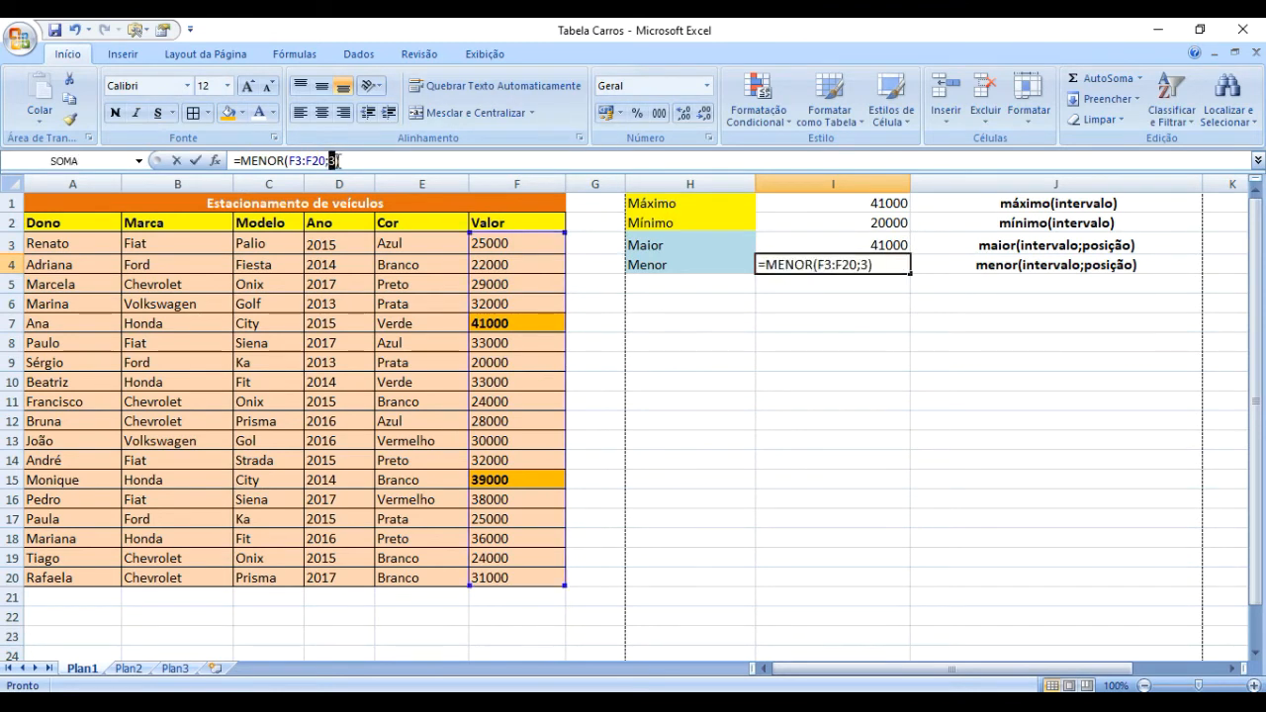
text(1)
key(Return)
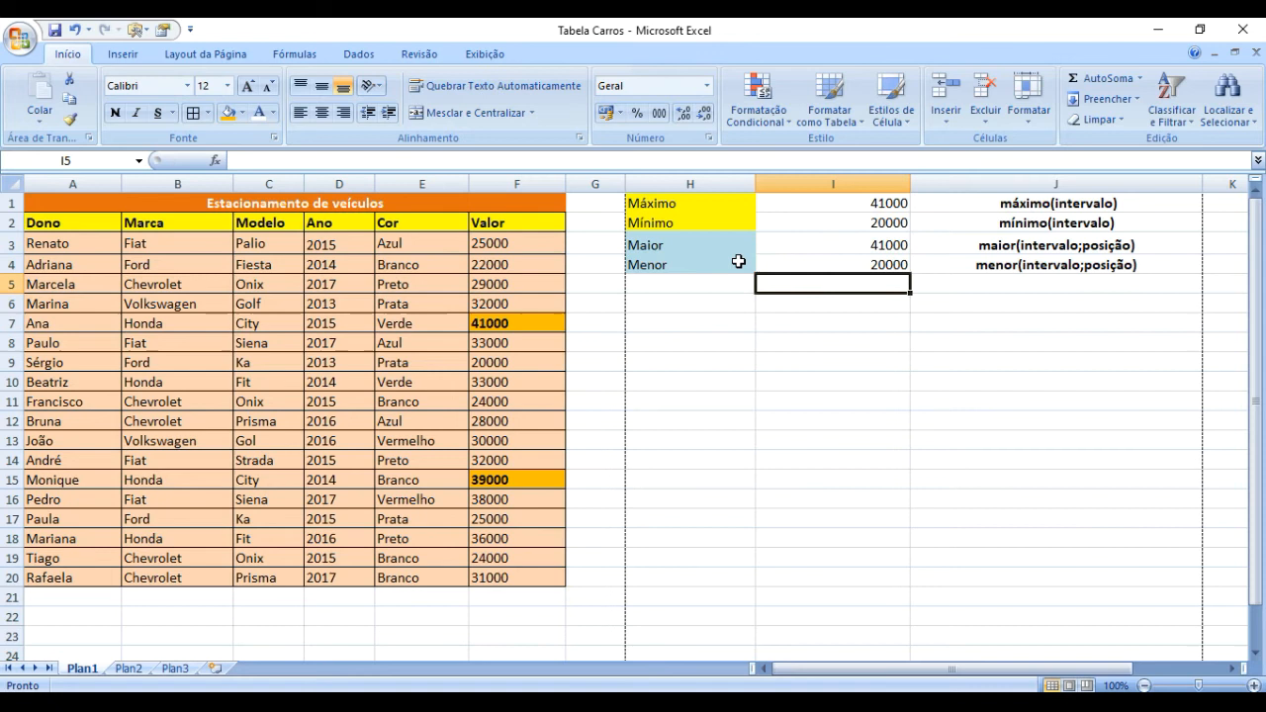
click(1077, 520)
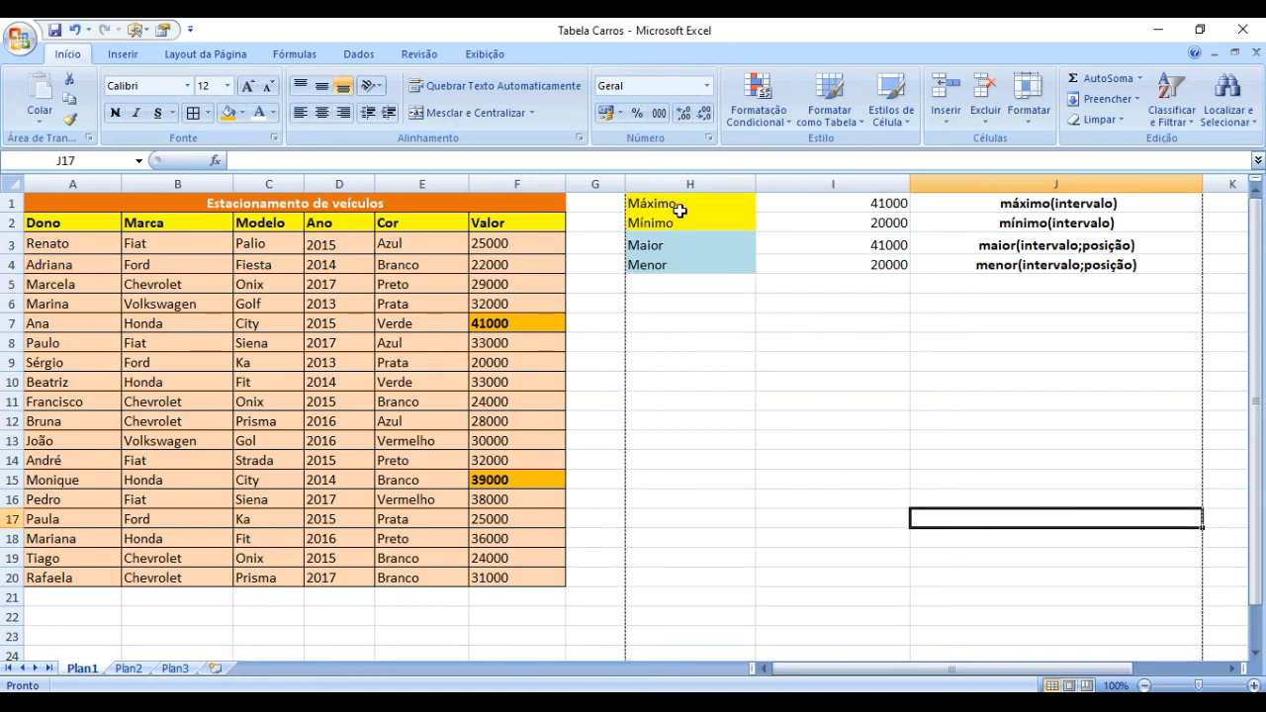
drag(669, 242, 682, 268)
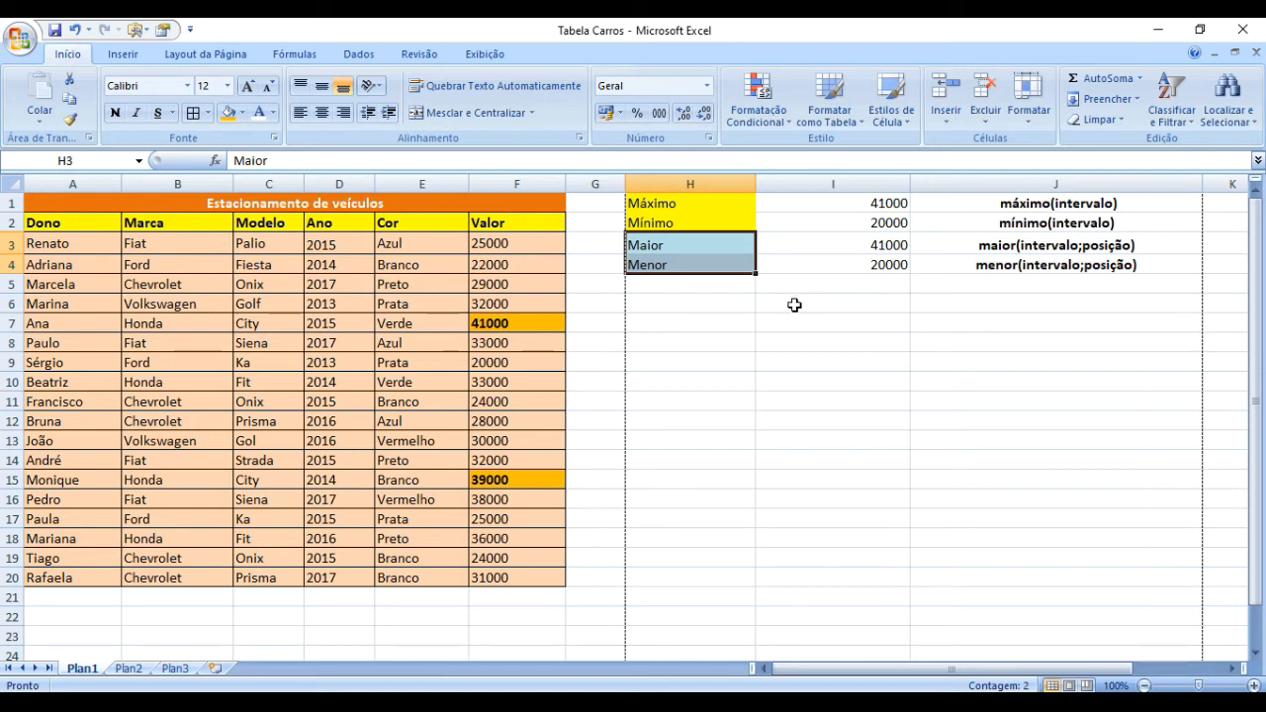
drag(681, 201, 681, 222)
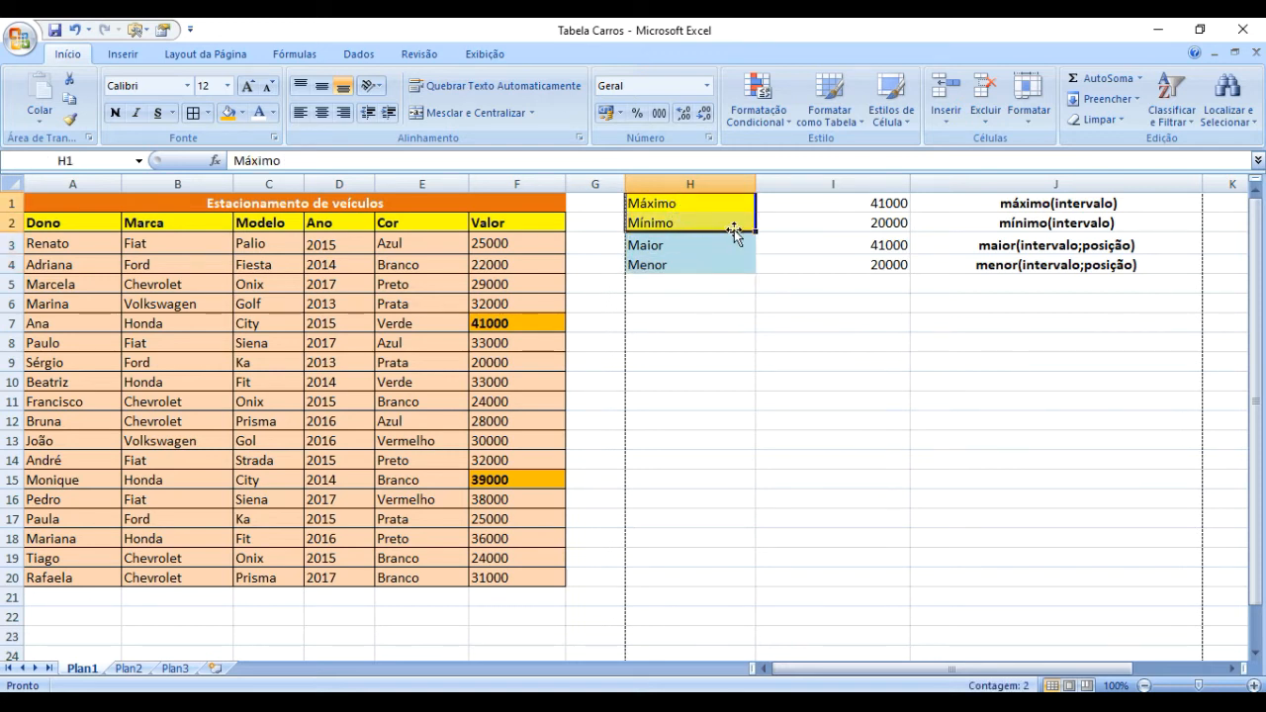
click(867, 313)
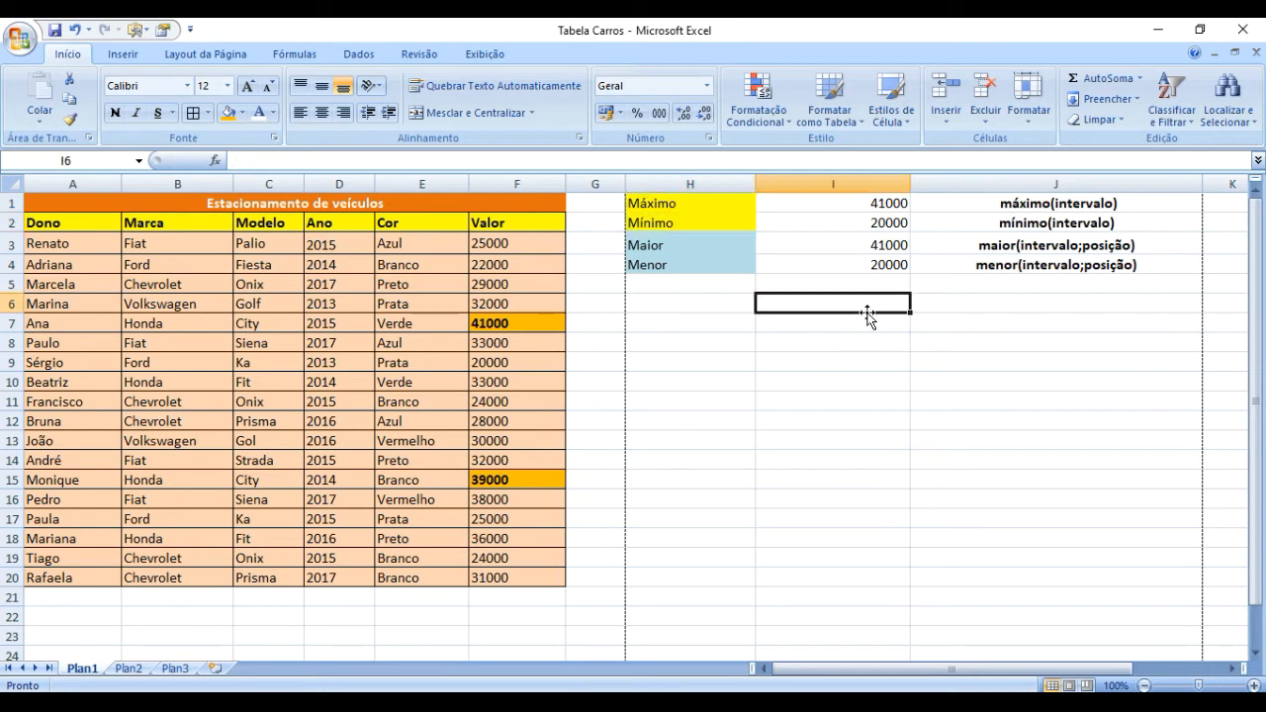
click(674, 282)
click(685, 299)
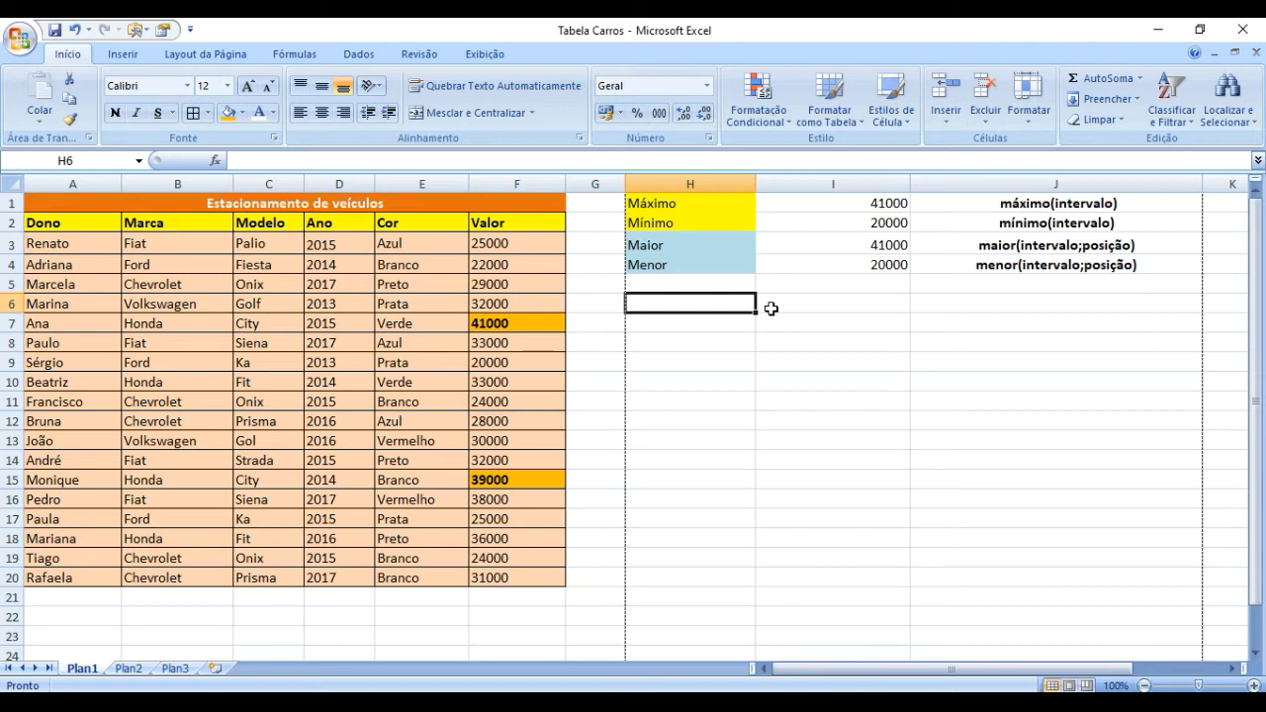
key(Up)
key(Down)
click(176, 287)
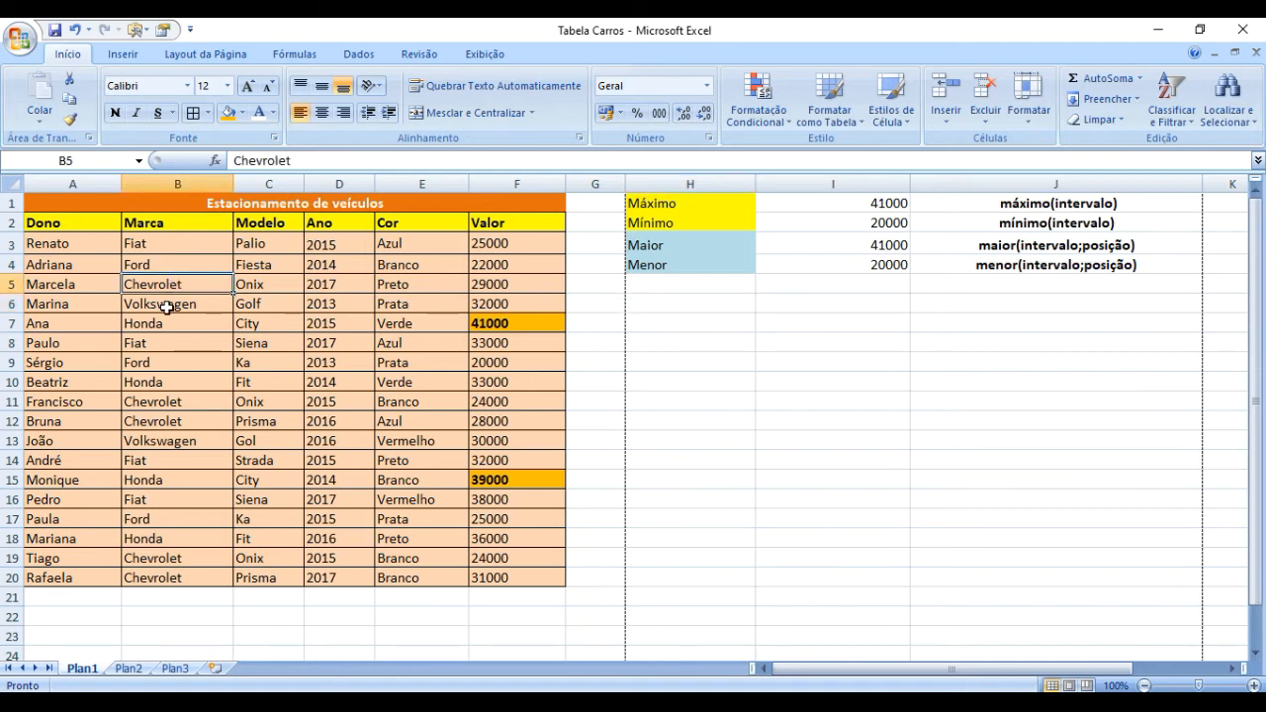
click(167, 306)
click(182, 419)
click(181, 402)
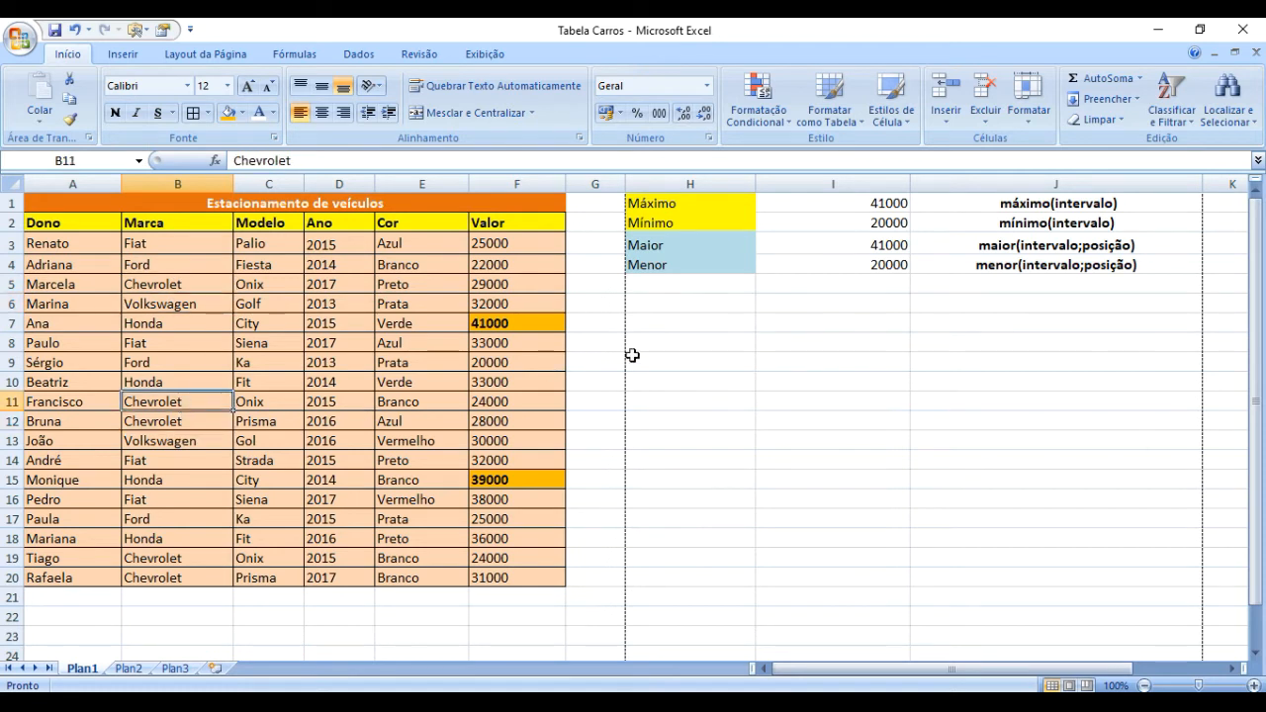
click(695, 324)
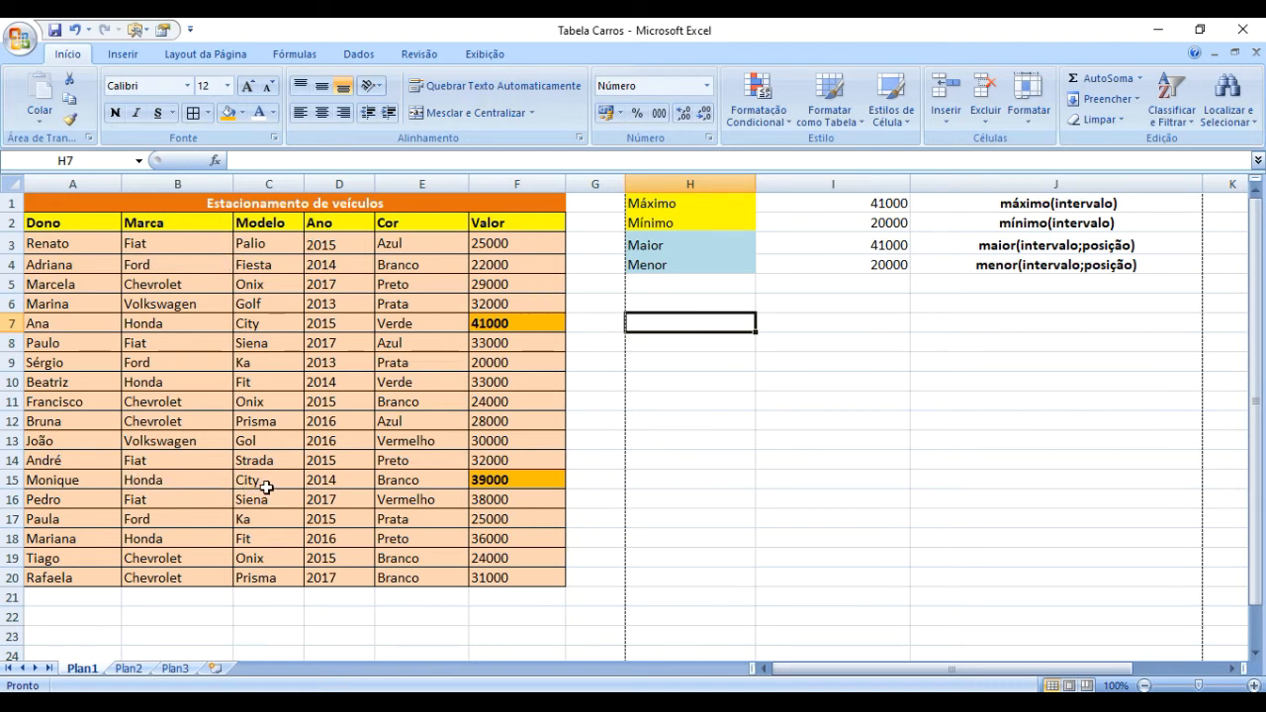
Step: Enter the label Cont.se in cell H6, leaving a blank row below the Menor label
click(663, 352)
click(670, 317)
key(Up)
text(Con)
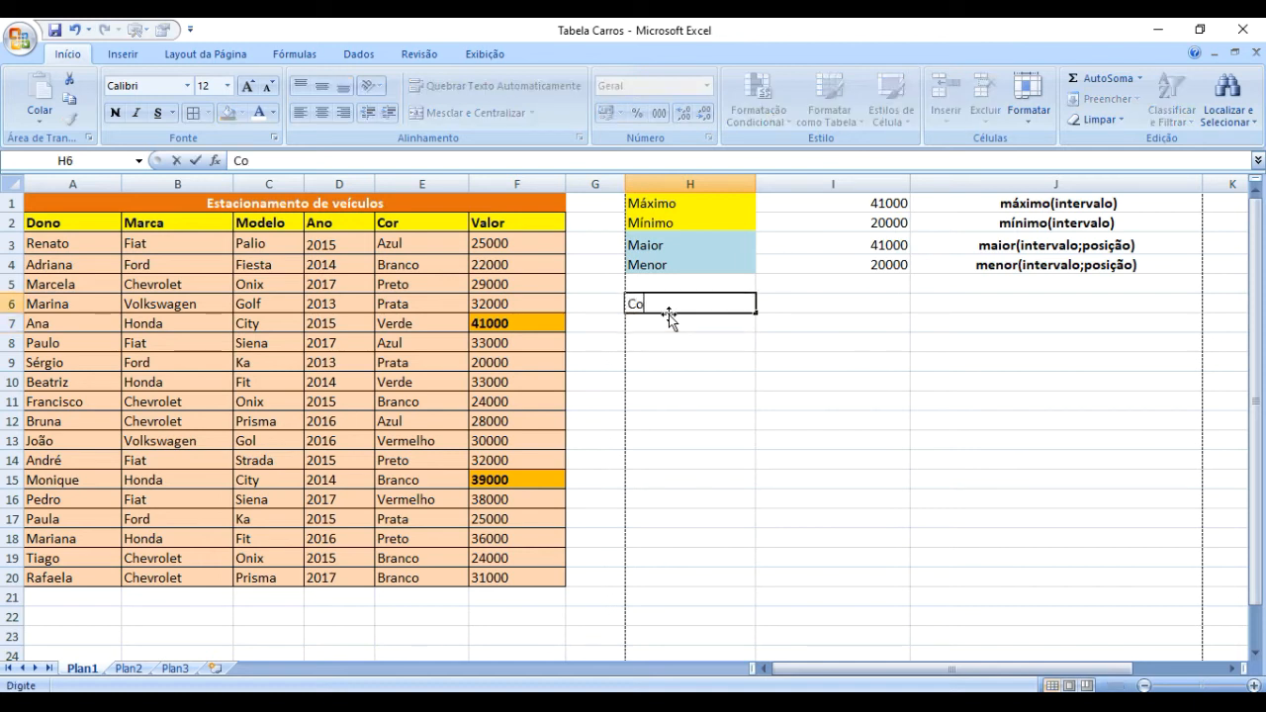
text(e)
key(Return)
Step: Fill the Cont.se label cell H6 with orange
click(669, 309)
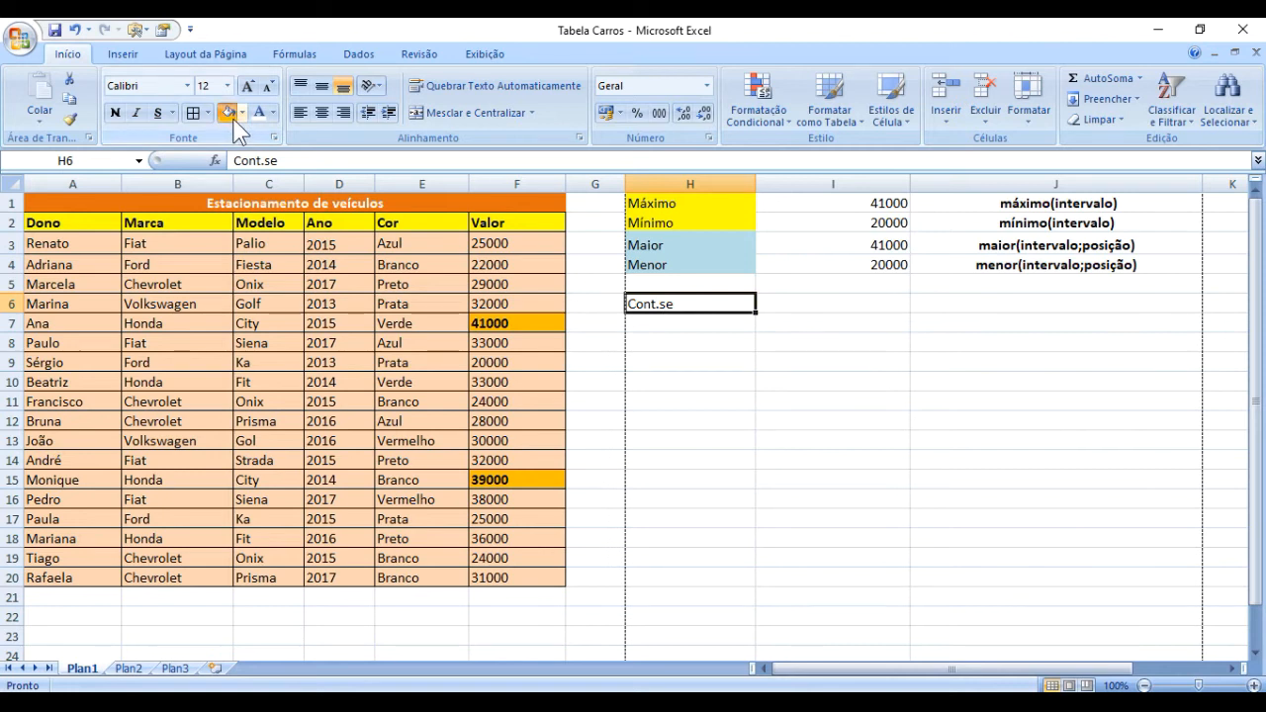
click(235, 121)
click(820, 361)
click(698, 341)
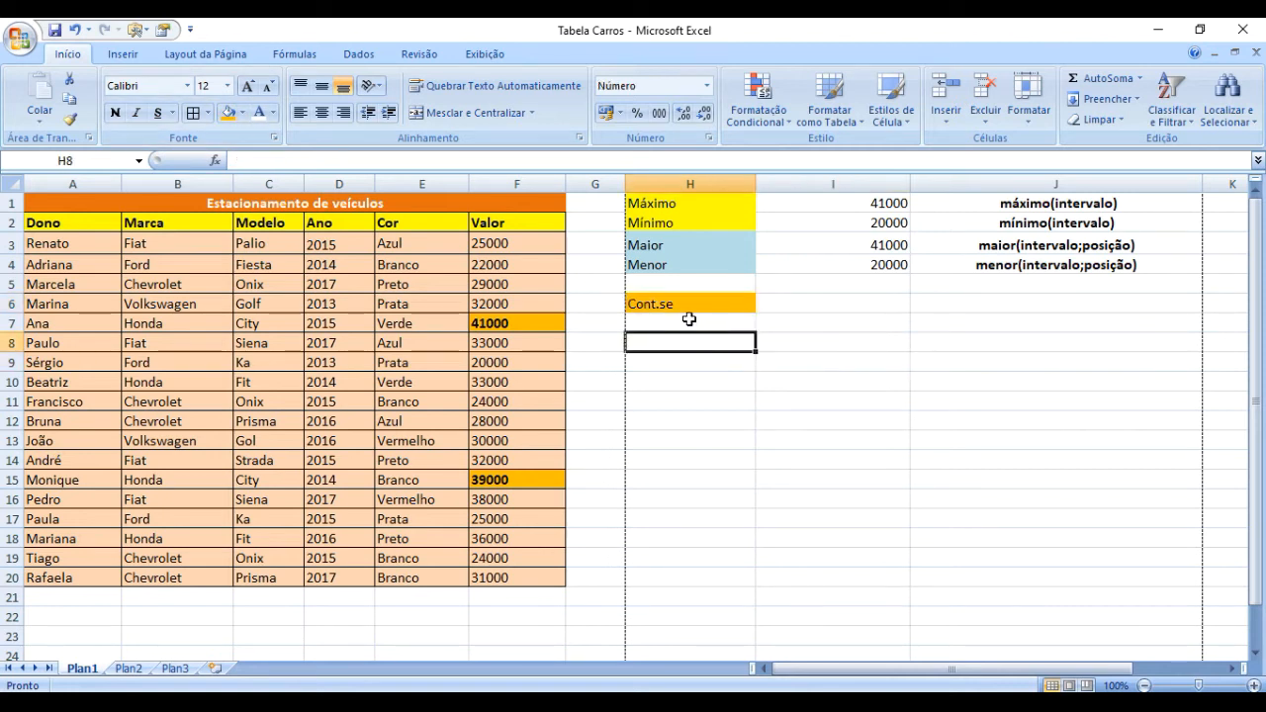
Step: Enter the formula =CONT.SE(B3:B20;"Chevrolet") in cell I6 to count the Chevrolet cars in the Marca column
click(692, 325)
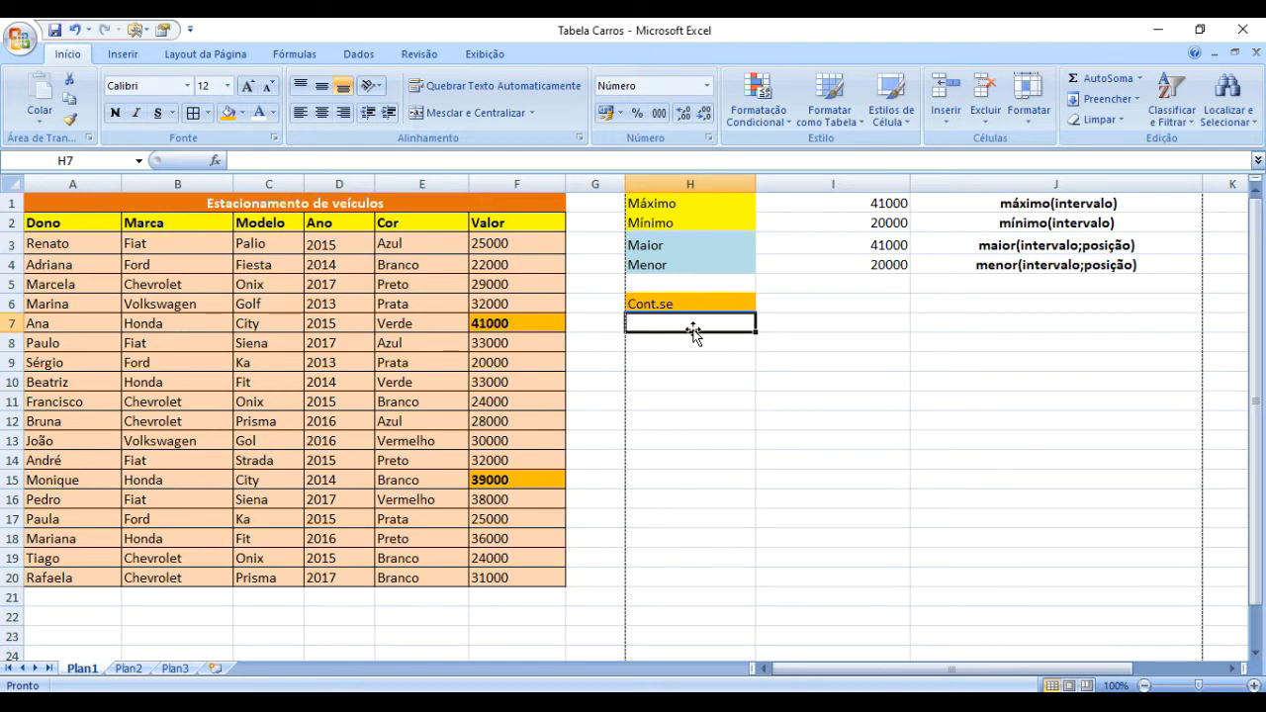
key(Up)
key(Right)
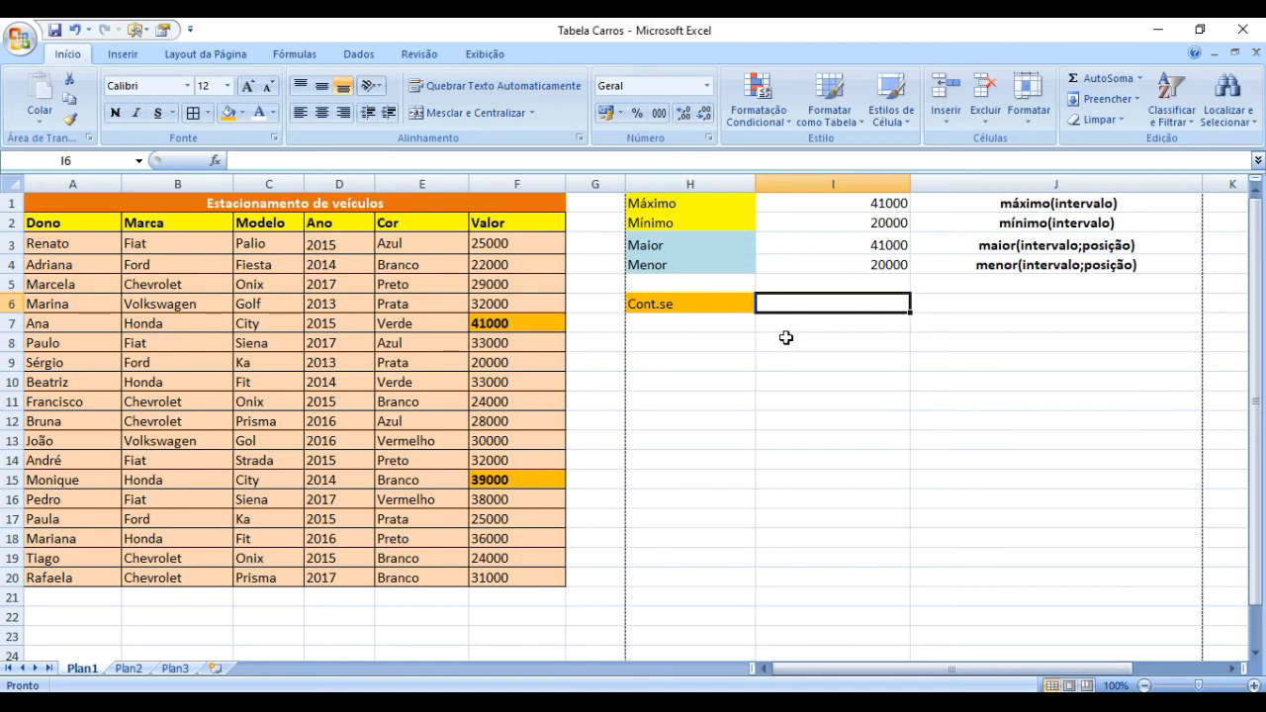
text(=)
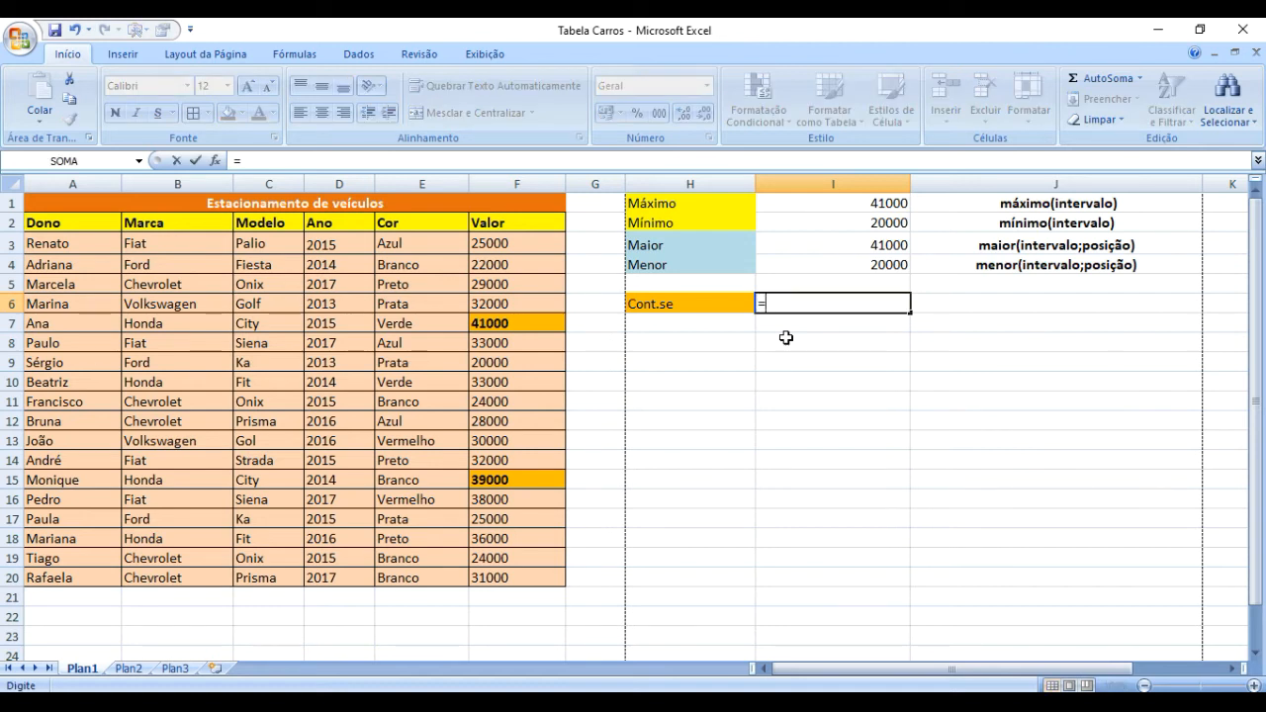
text(cont)
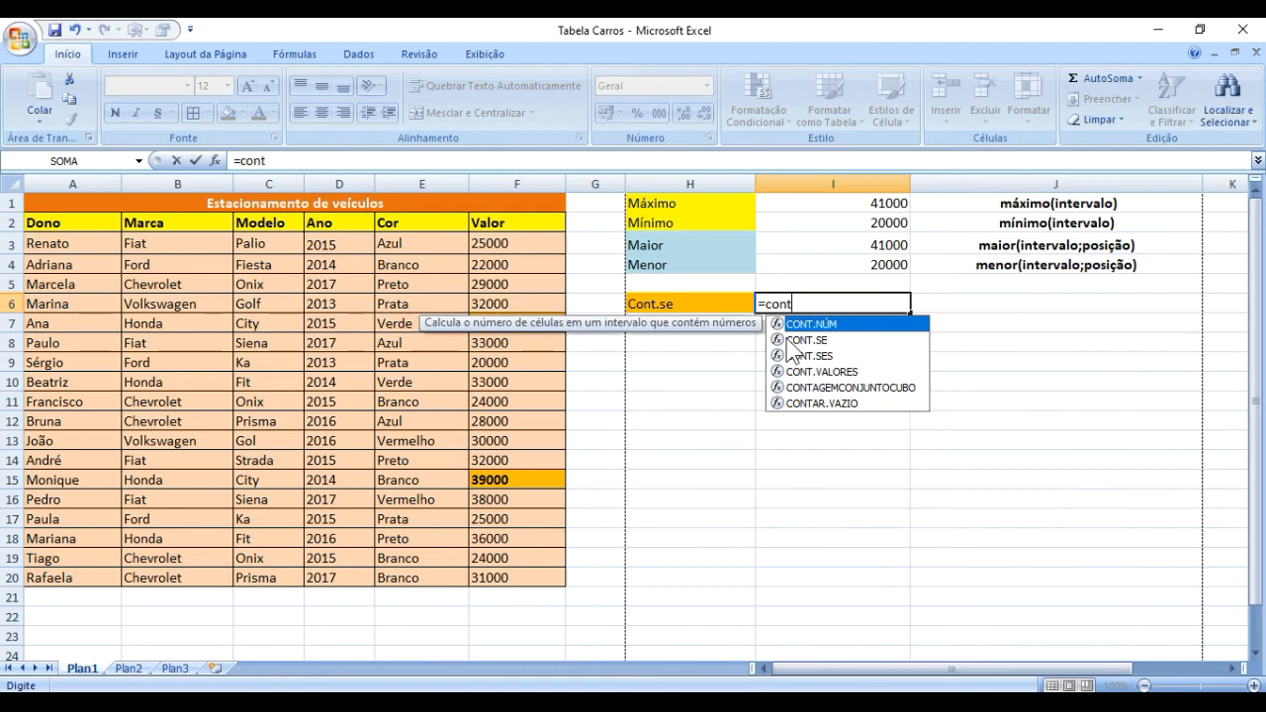
text(.se)
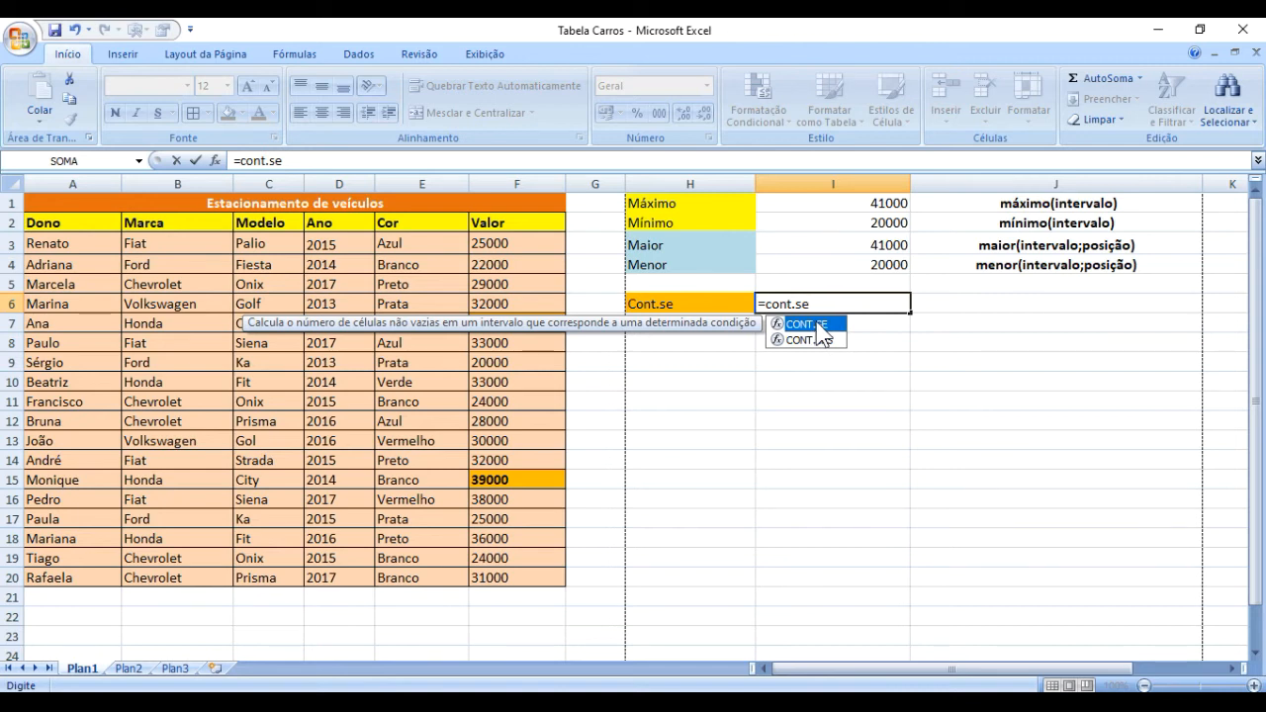
text(()
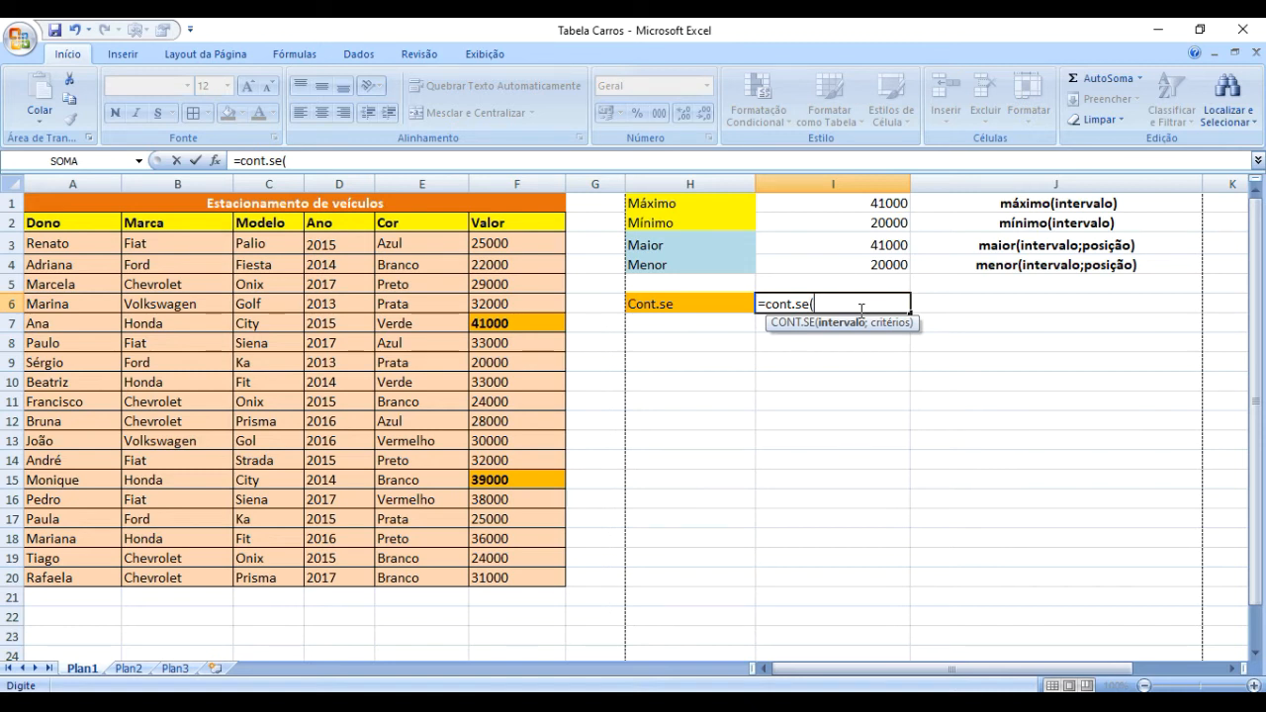
click(822, 304)
drag(176, 246, 168, 579)
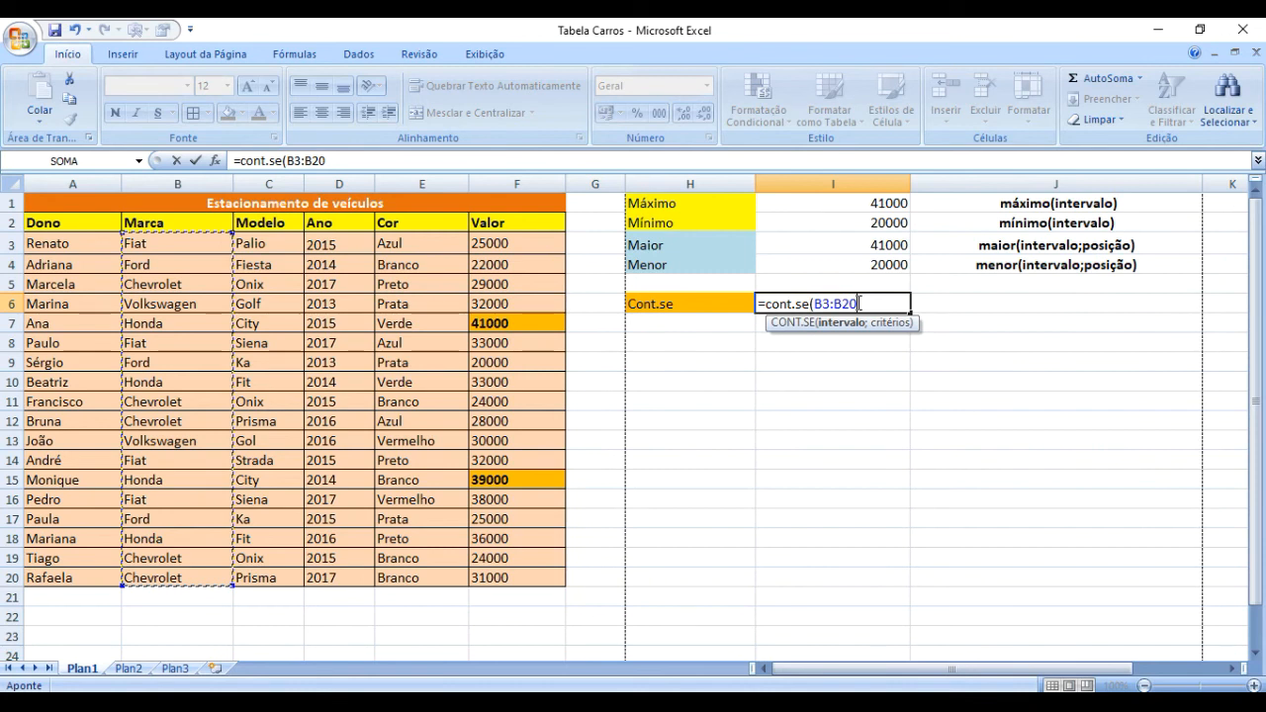
text(;)
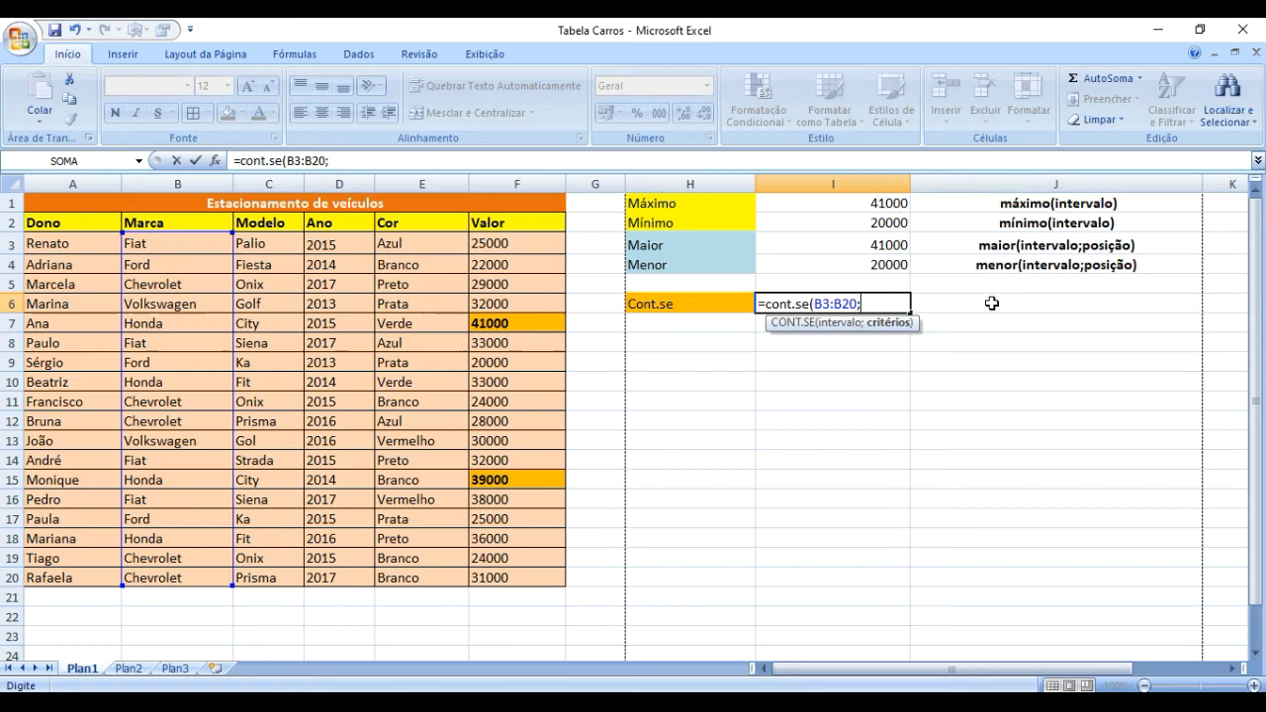
text(")
text(Chevrolet)
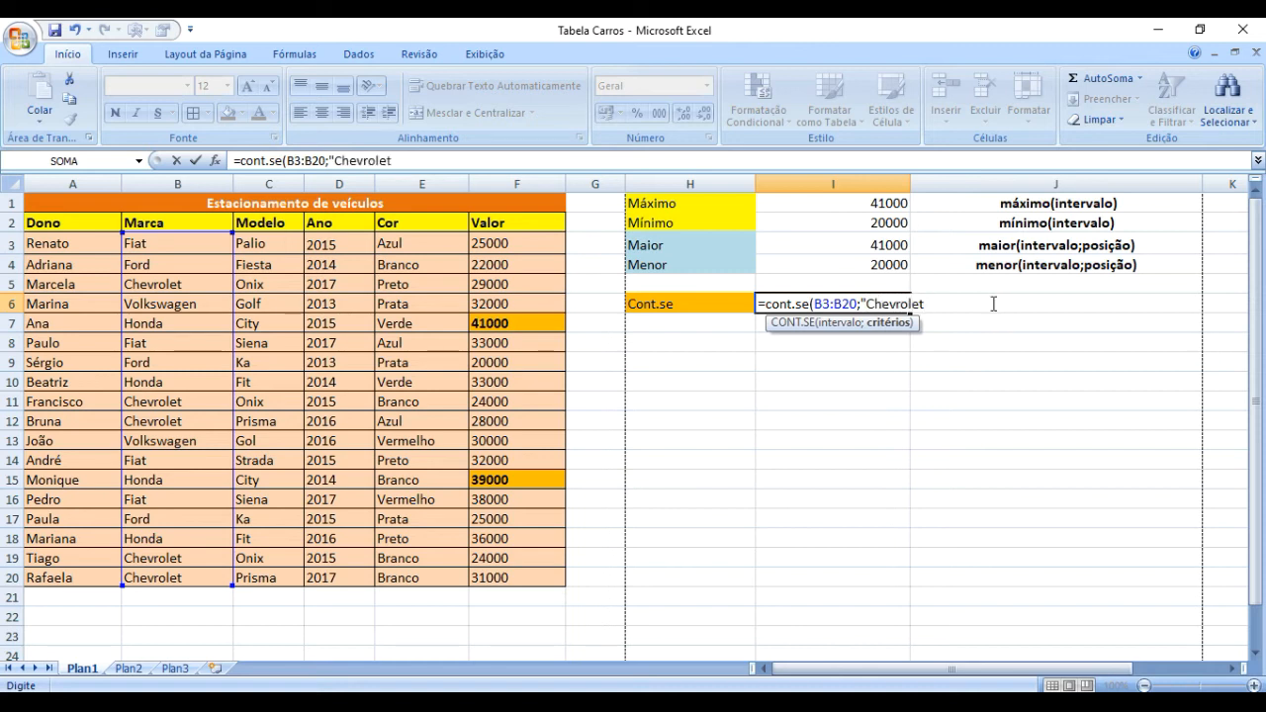
text(")
key(Return)
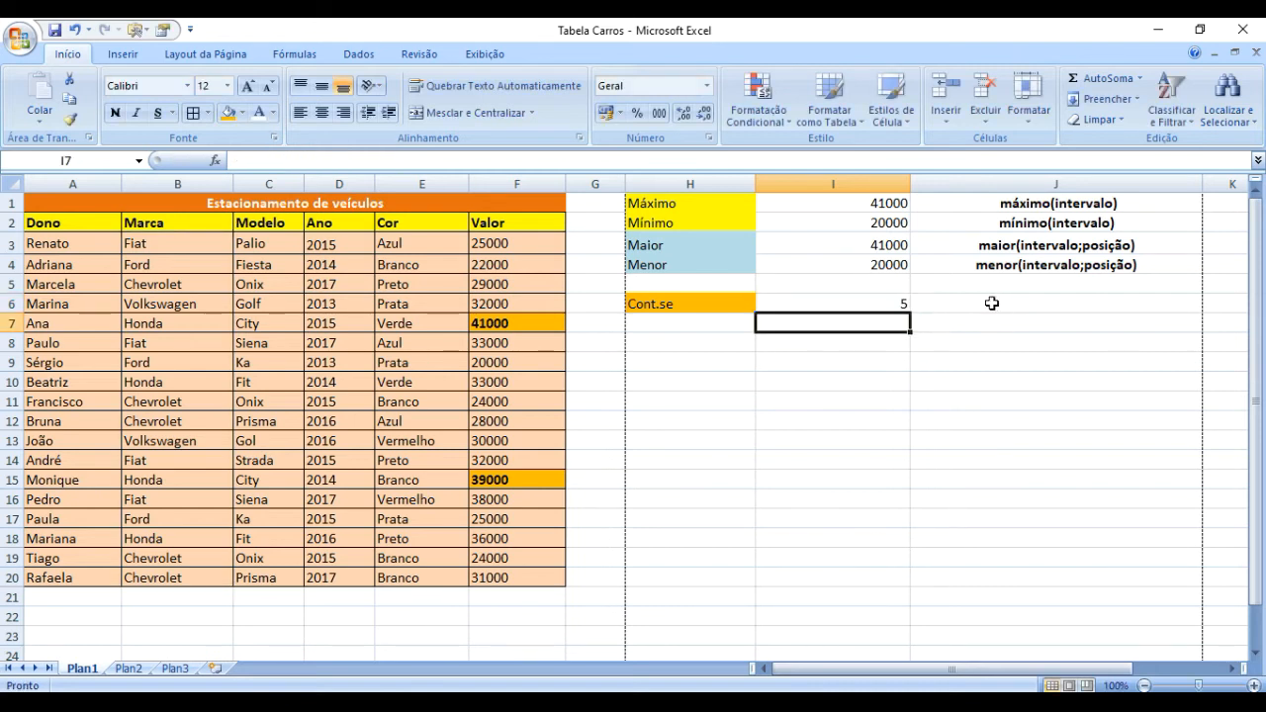
Step: Review the range and criterion of the CONT.SE formula in I6 without changing it
click(858, 298)
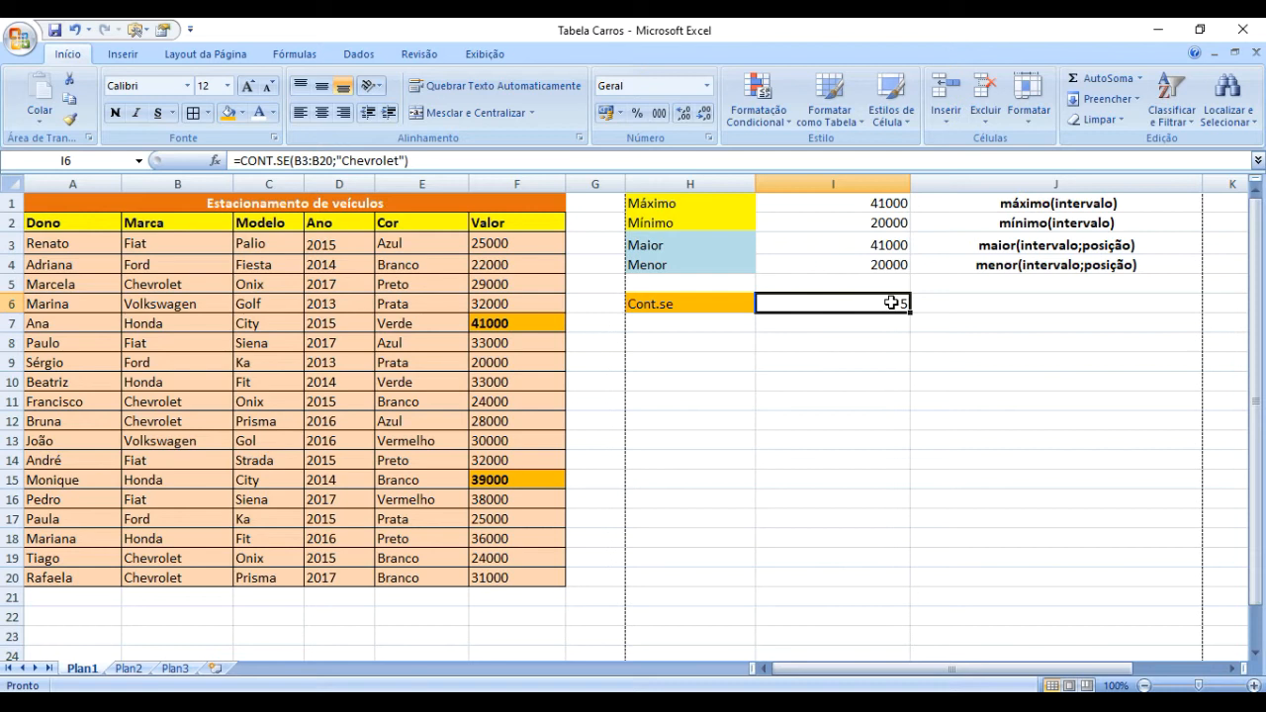
double_click(892, 303)
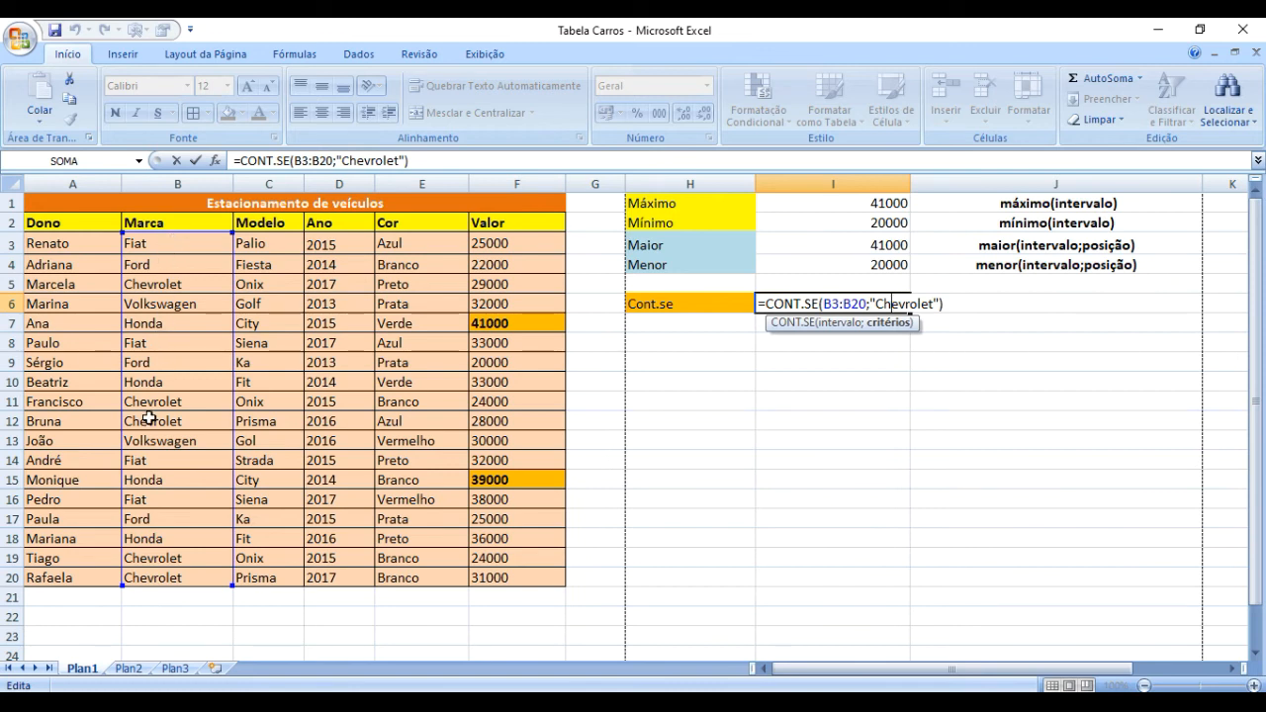
key(Return)
key(Up)
Step: Highlight every Chevrolet entry in the Marca column (B5, B11, B12, B19 and B20) with the orange fill
click(158, 241)
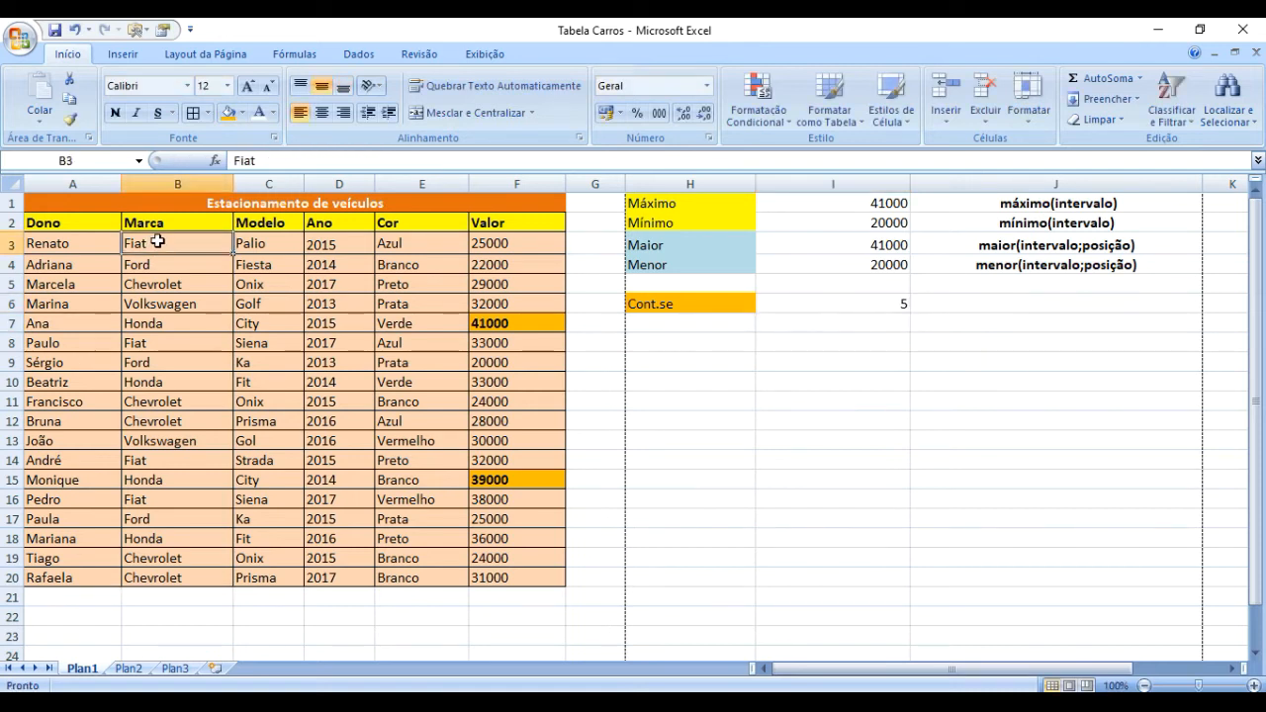
key(Down)
key(Down)
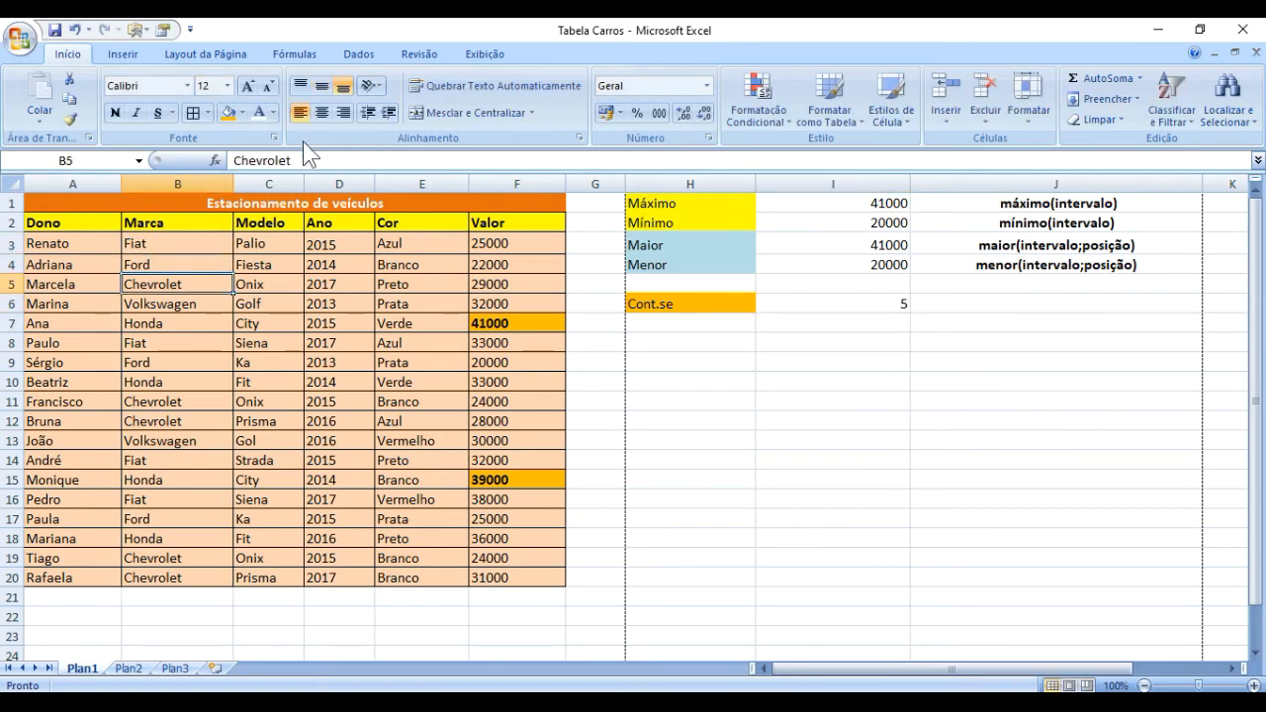
click(227, 113)
key(Down)
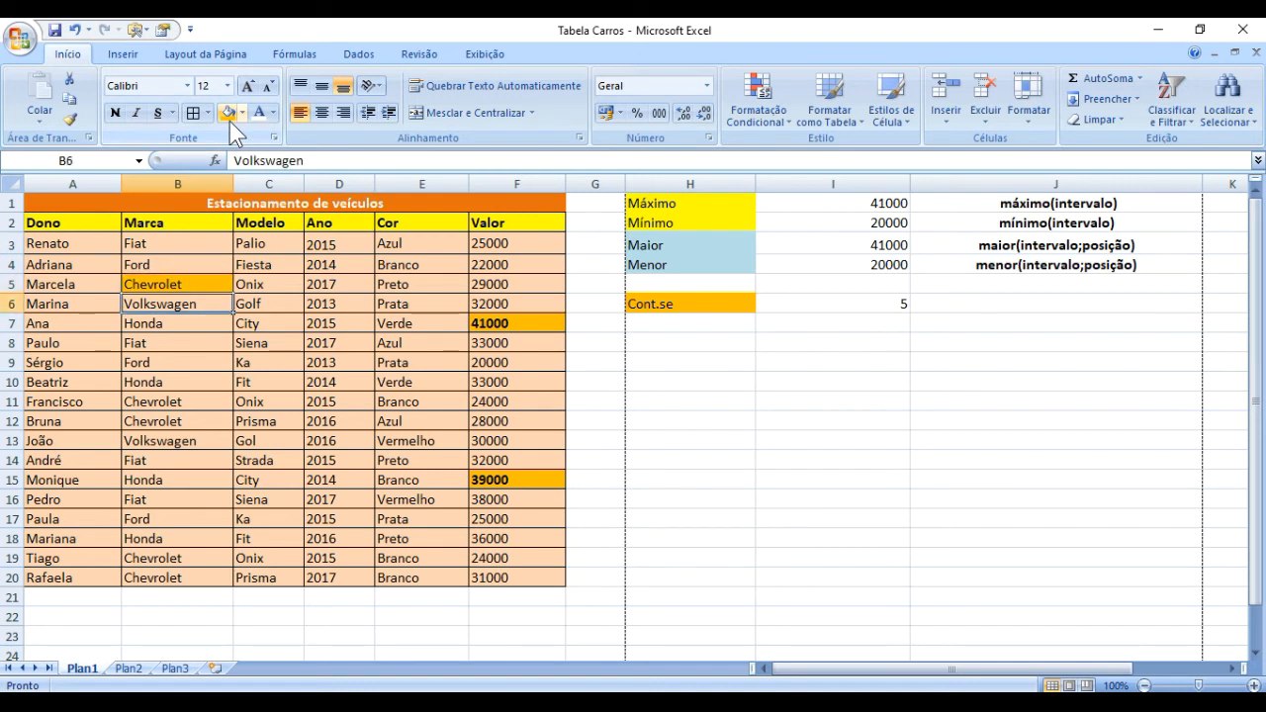
key(Down)
key(Down)
key(Down)
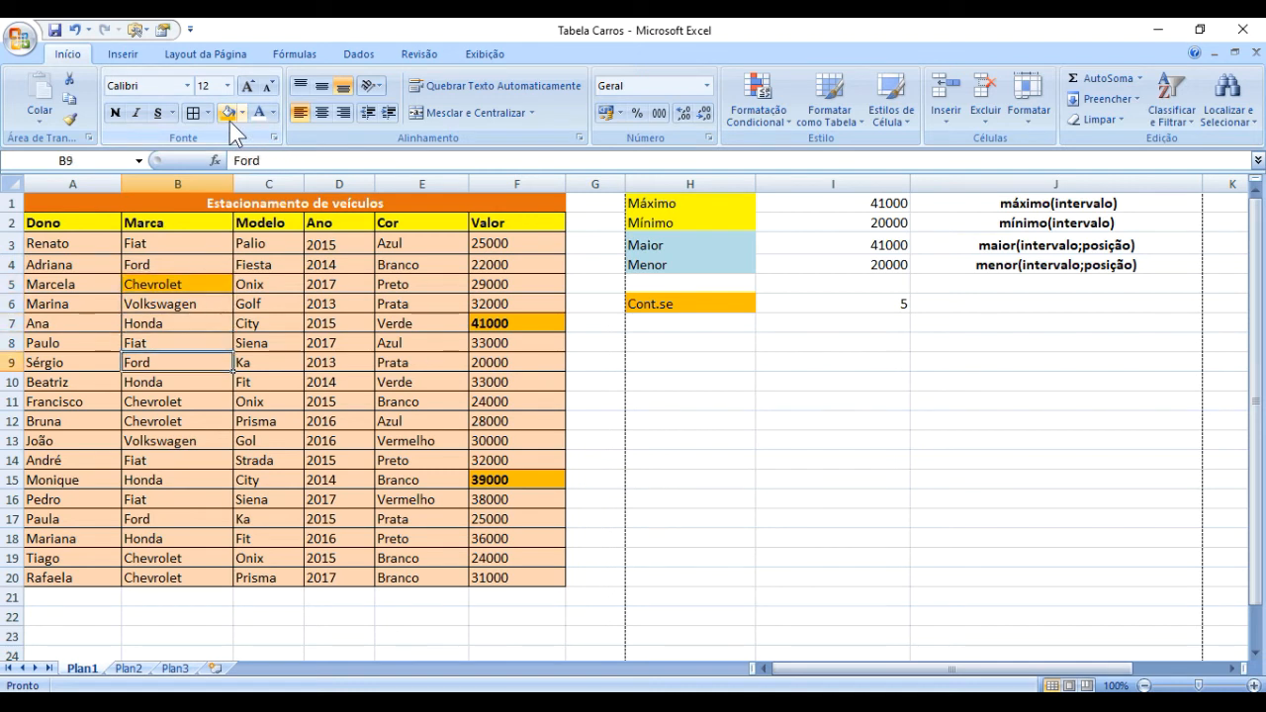
key(Down)
key(Down)
click(229, 121)
key(Down)
click(230, 121)
key(Down)
key(Down)
key(Down)
key(Down)
key(Down)
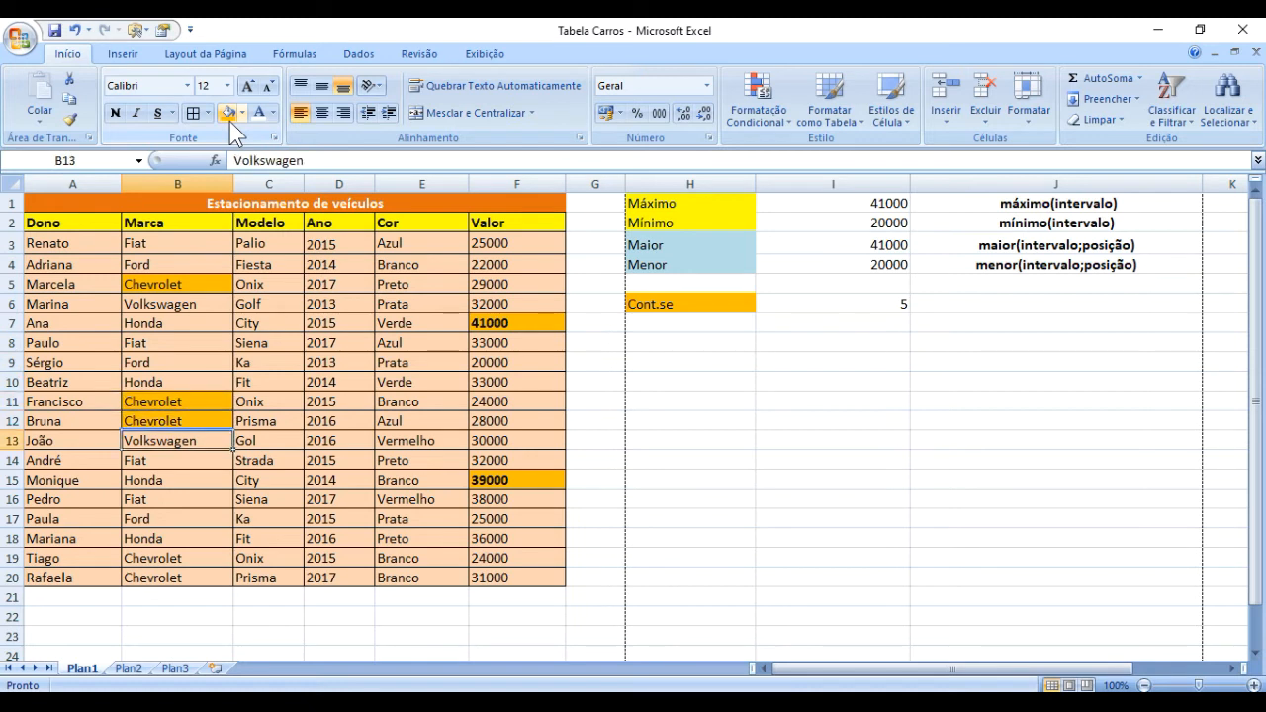
key(Down)
key(Down)
click(230, 120)
key(Down)
click(230, 121)
Step: Check the highlighted Chevrolet cells in the Marca column against the CONT.SE result in I6
drag(175, 574, 178, 543)
drag(168, 420, 170, 401)
click(166, 285)
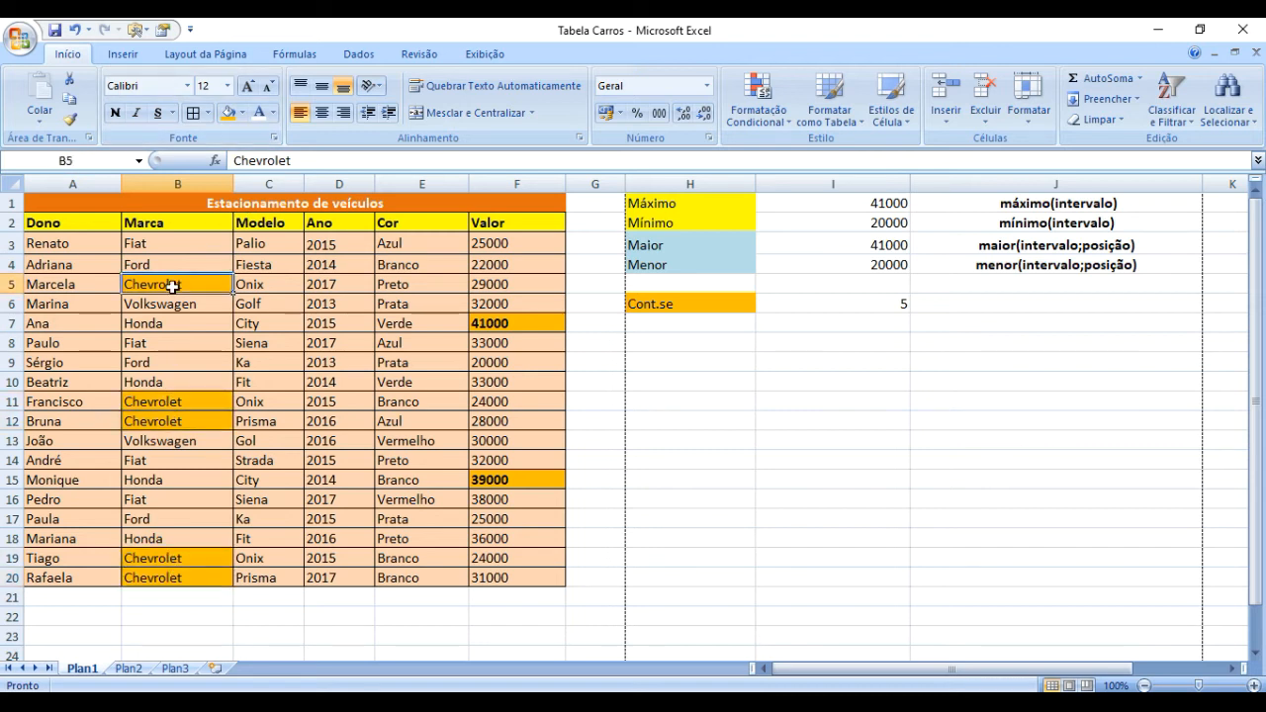
click(853, 304)
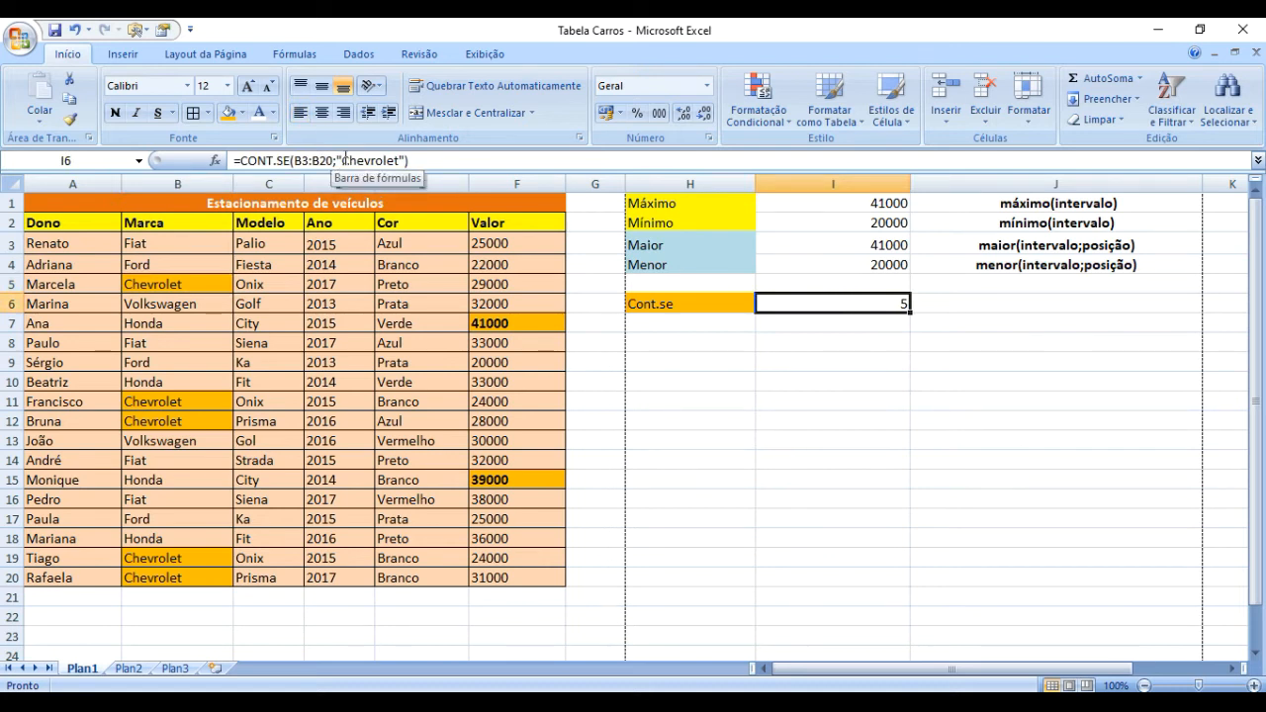
Step: Change the criterion of the CONT.SE formula in I6 to "Fiat" to count the Fiat cars in the Marca column
click(344, 160)
drag(344, 160, 401, 160)
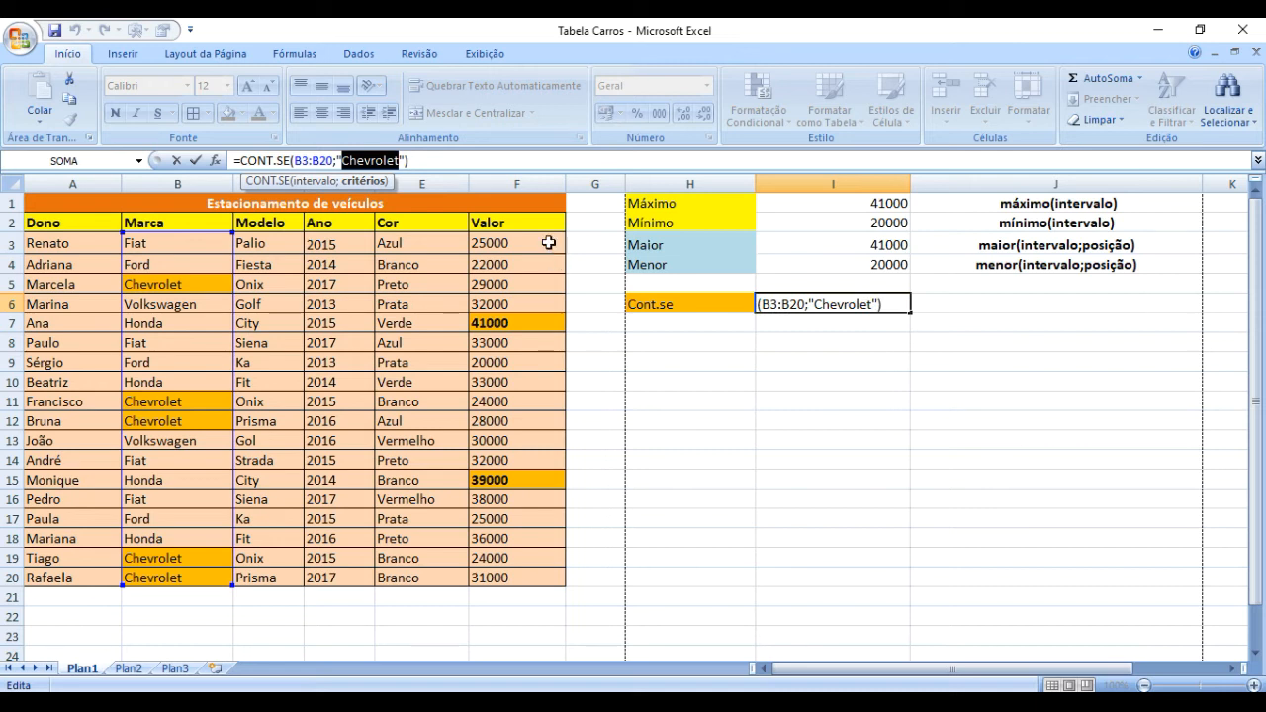
text(Fiat)
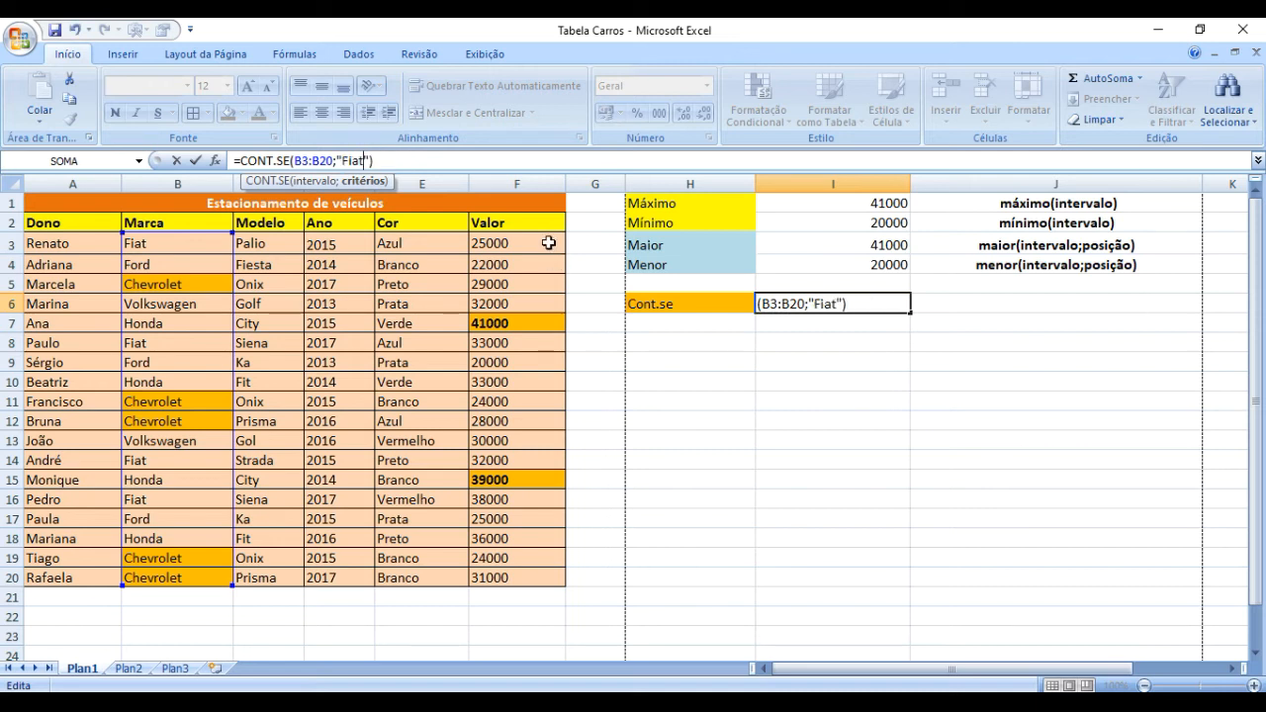
key(Return)
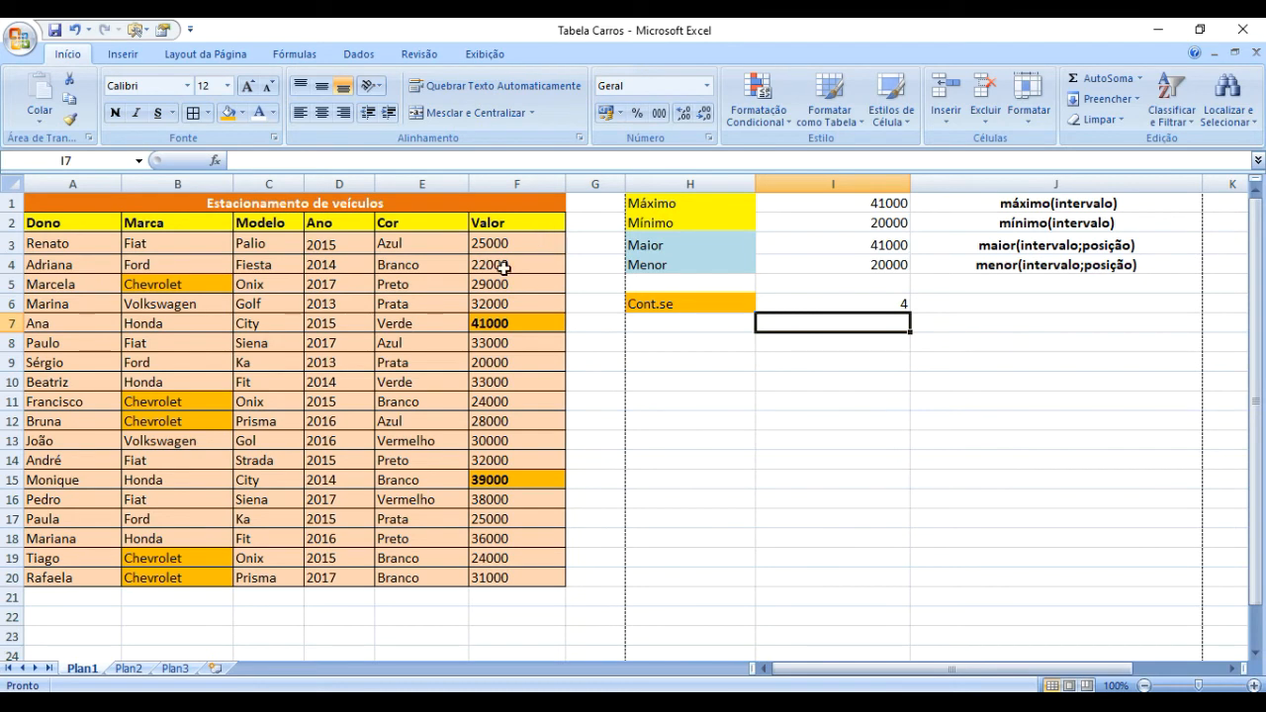
Step: Highlight every Fiat entry in the Marca column (B3, B8, B14 and B16) with a light blue fill
click(136, 248)
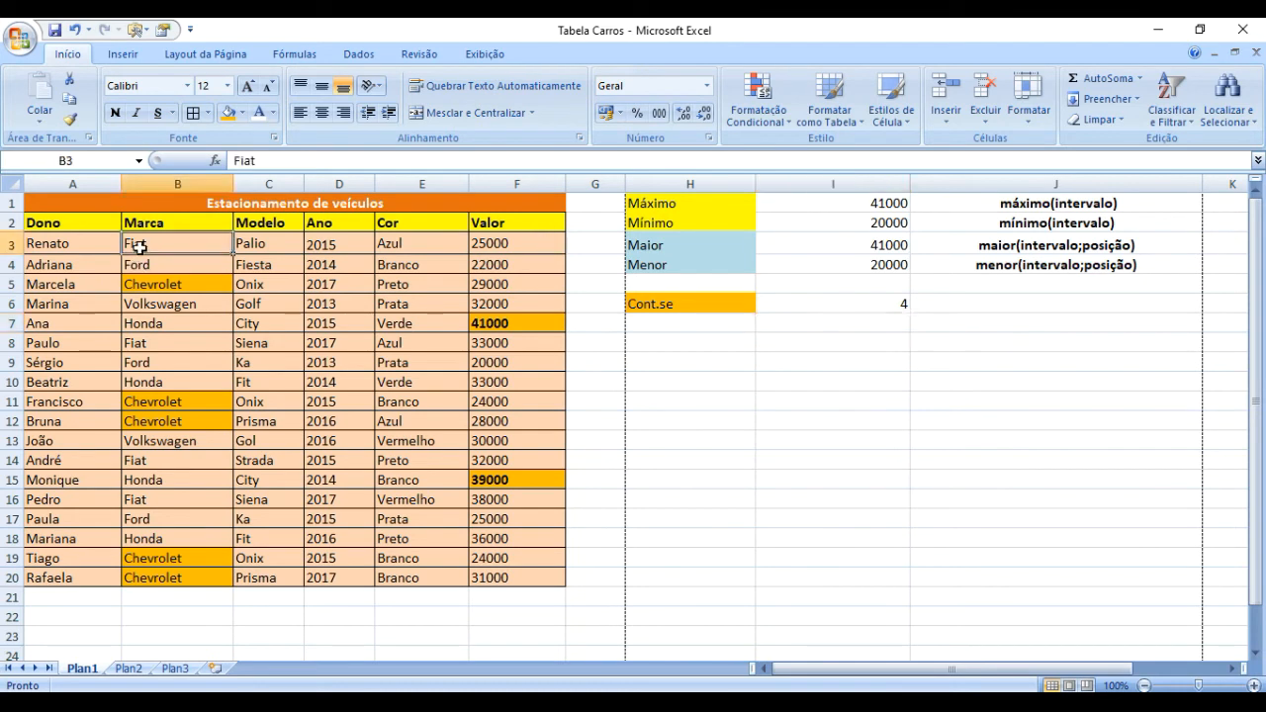
click(241, 112)
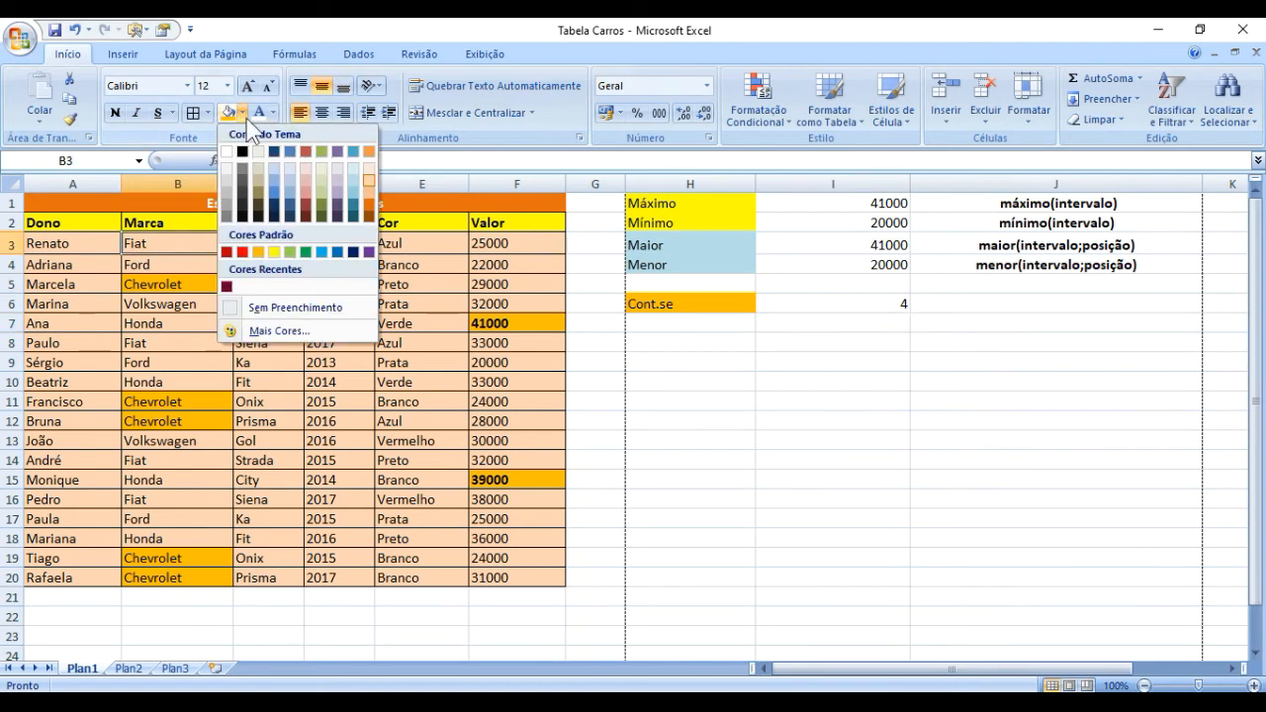
click(353, 182)
click(158, 343)
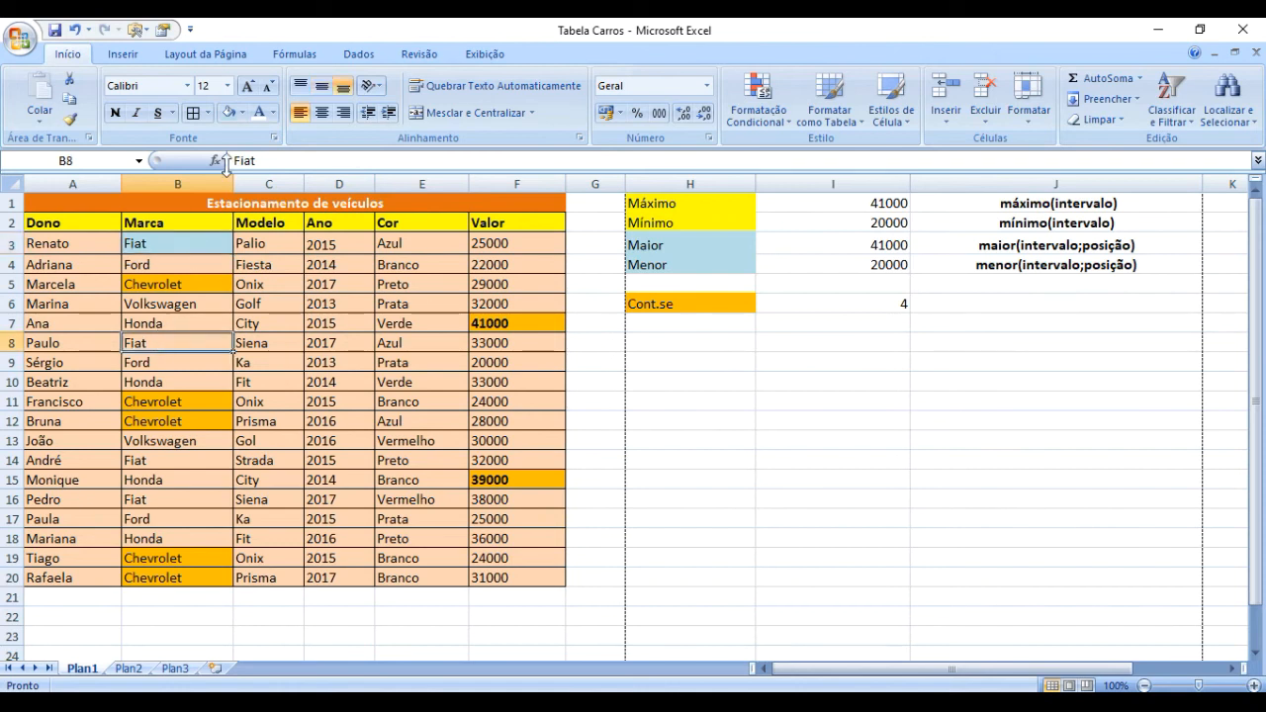
click(229, 111)
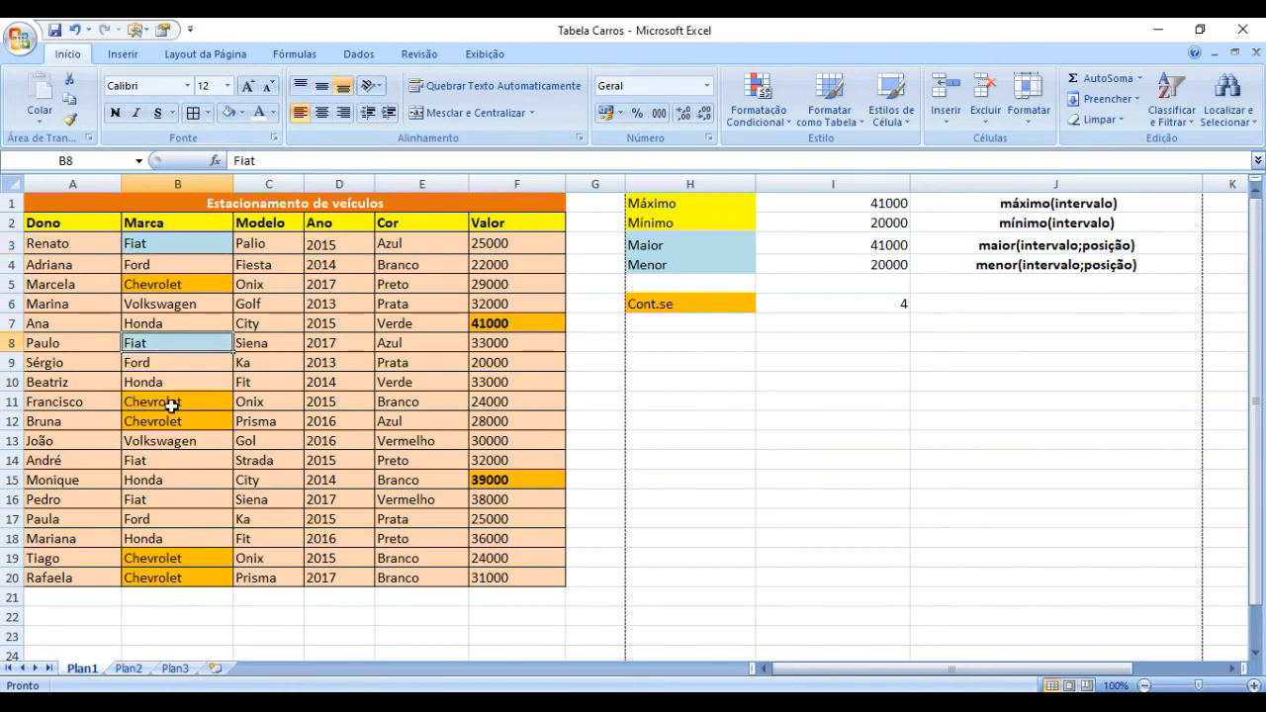
click(166, 460)
click(229, 112)
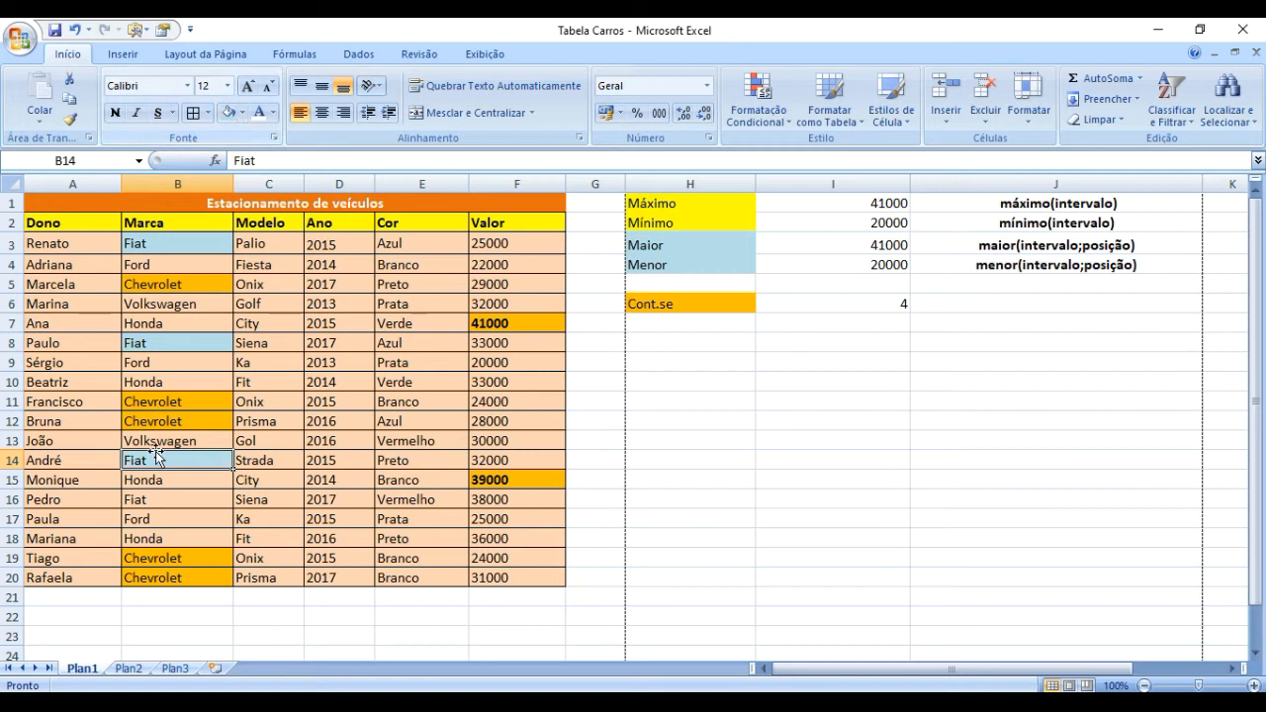
click(144, 503)
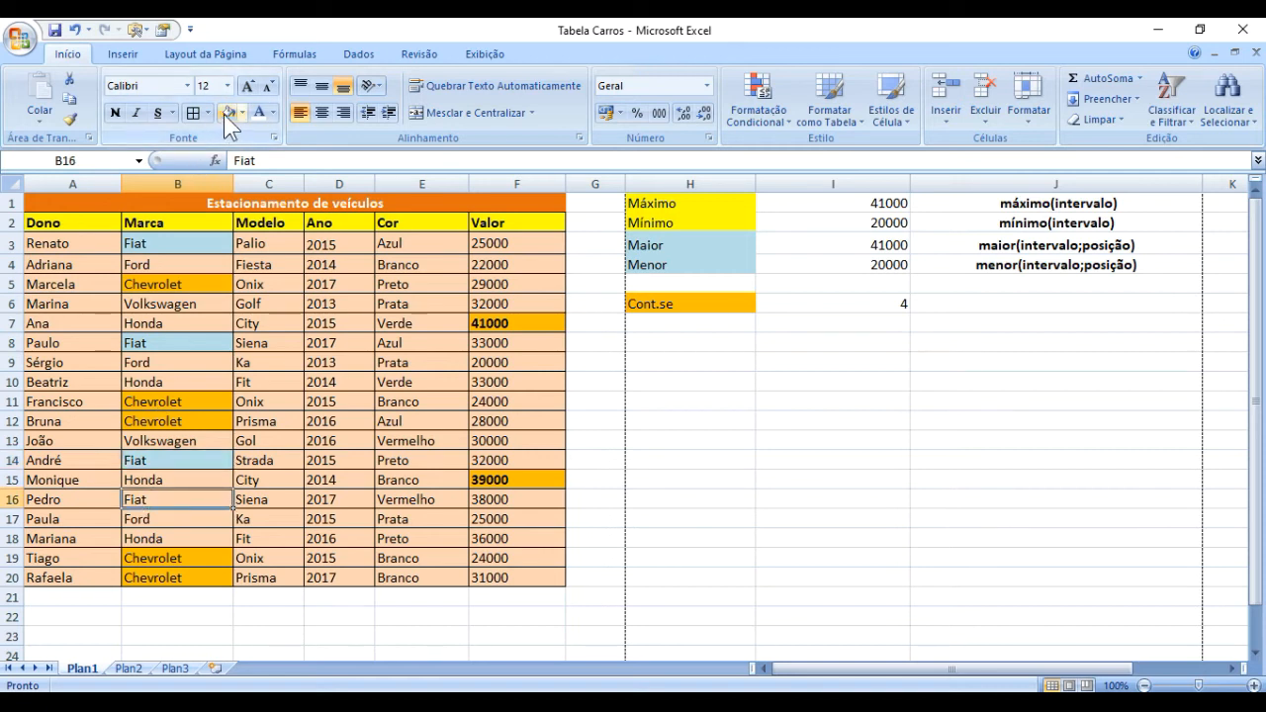
click(879, 416)
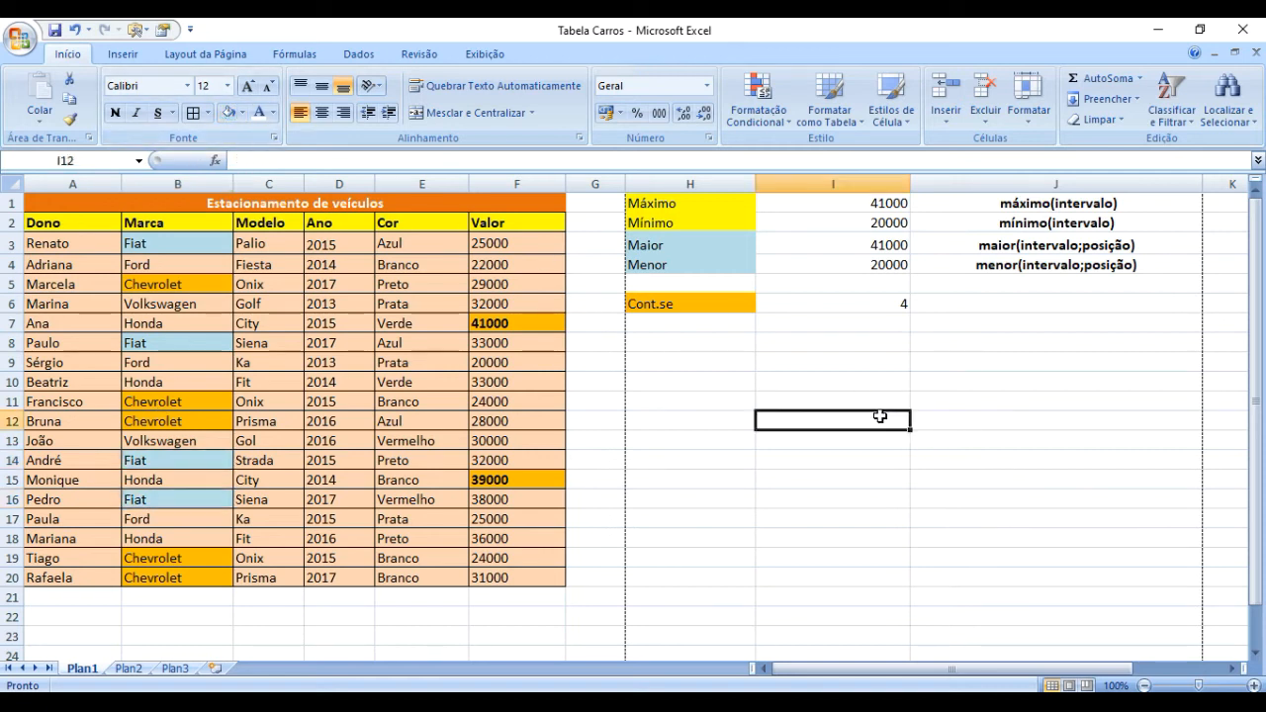
Step: Review the CONT.SE formula for Fiat in I6 and its label in H6
click(854, 301)
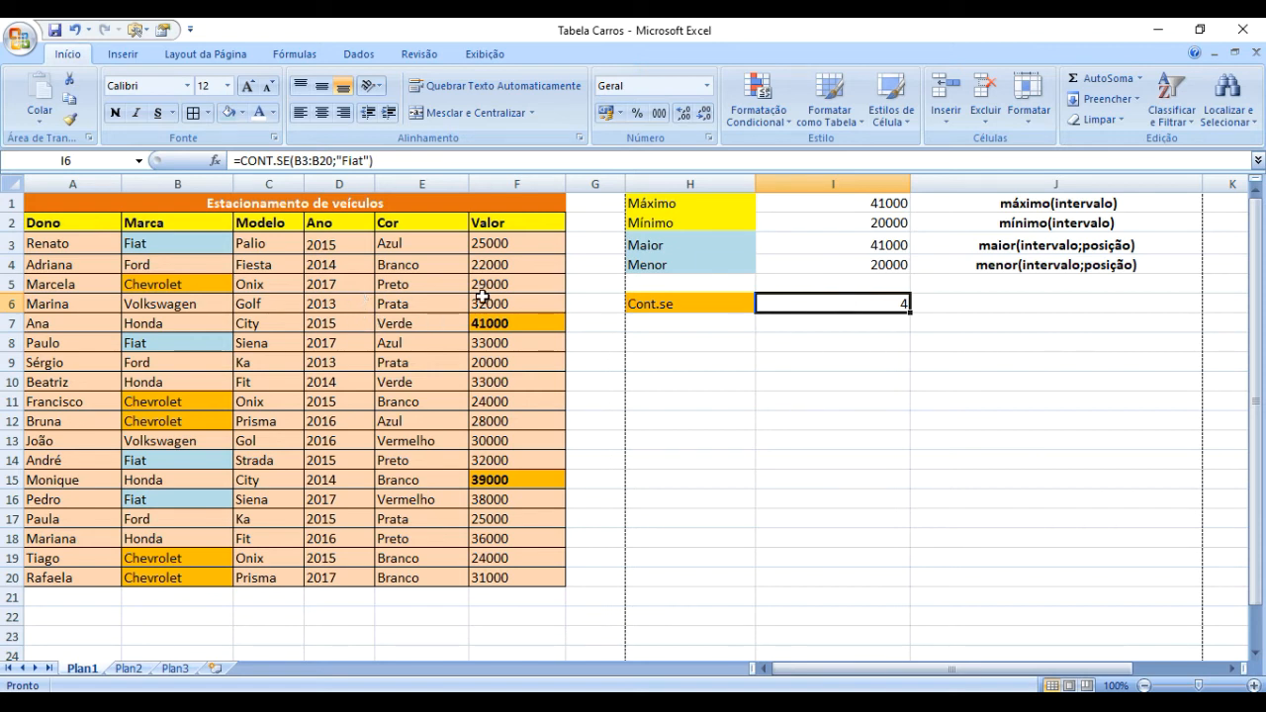
click(728, 335)
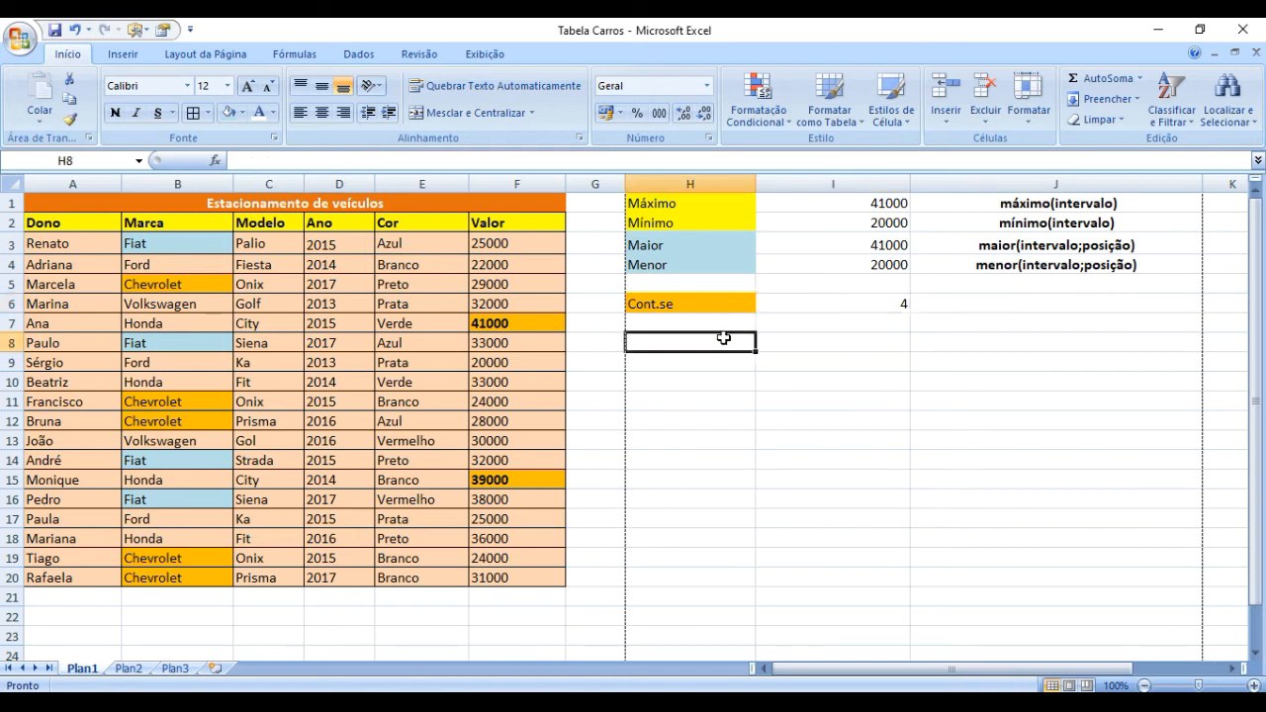
click(662, 304)
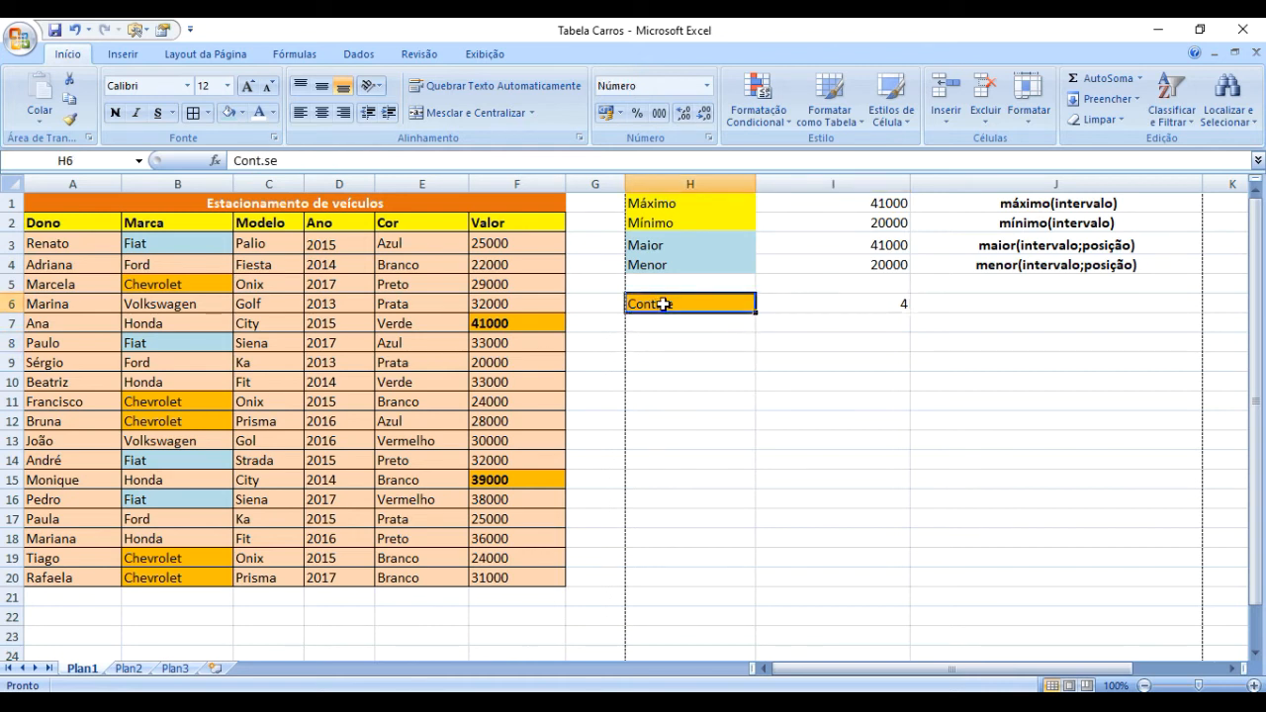
click(789, 328)
click(701, 321)
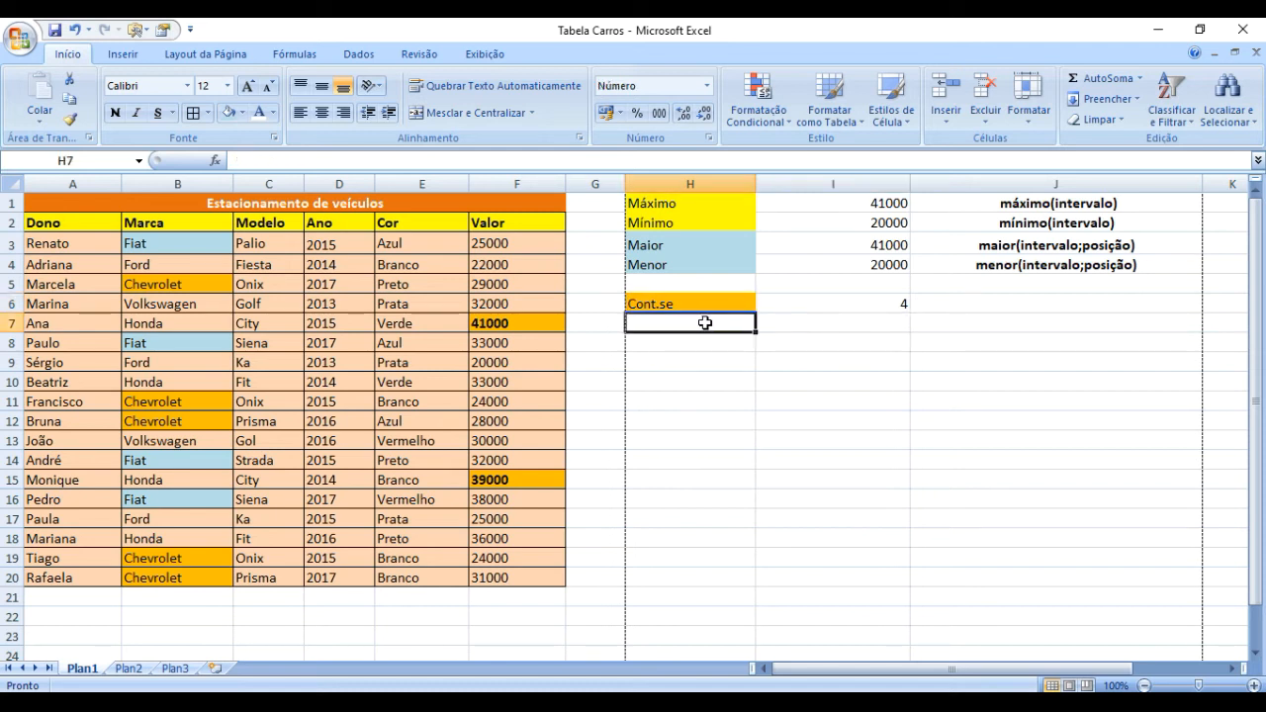
Step: Change the formula in I6 to =CONT.SE(D3:D20;"2017") to count the 2017 cars in the Ano column
click(801, 300)
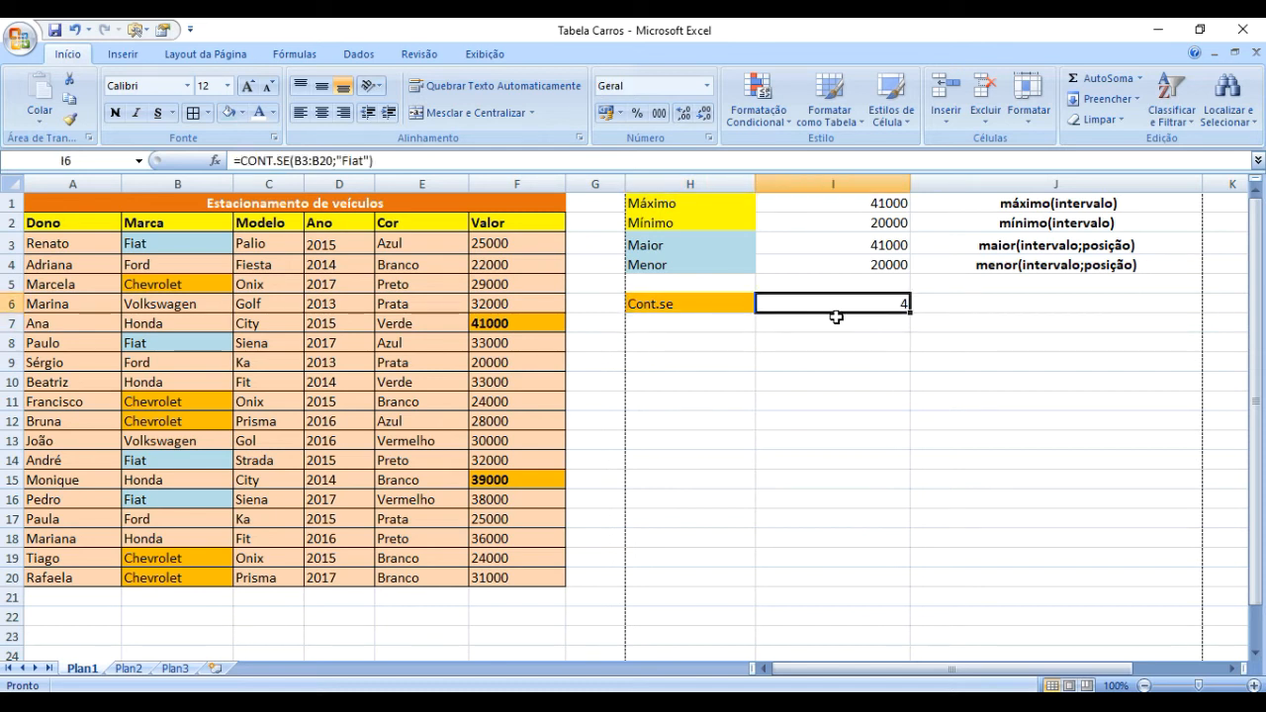
drag(296, 160, 333, 165)
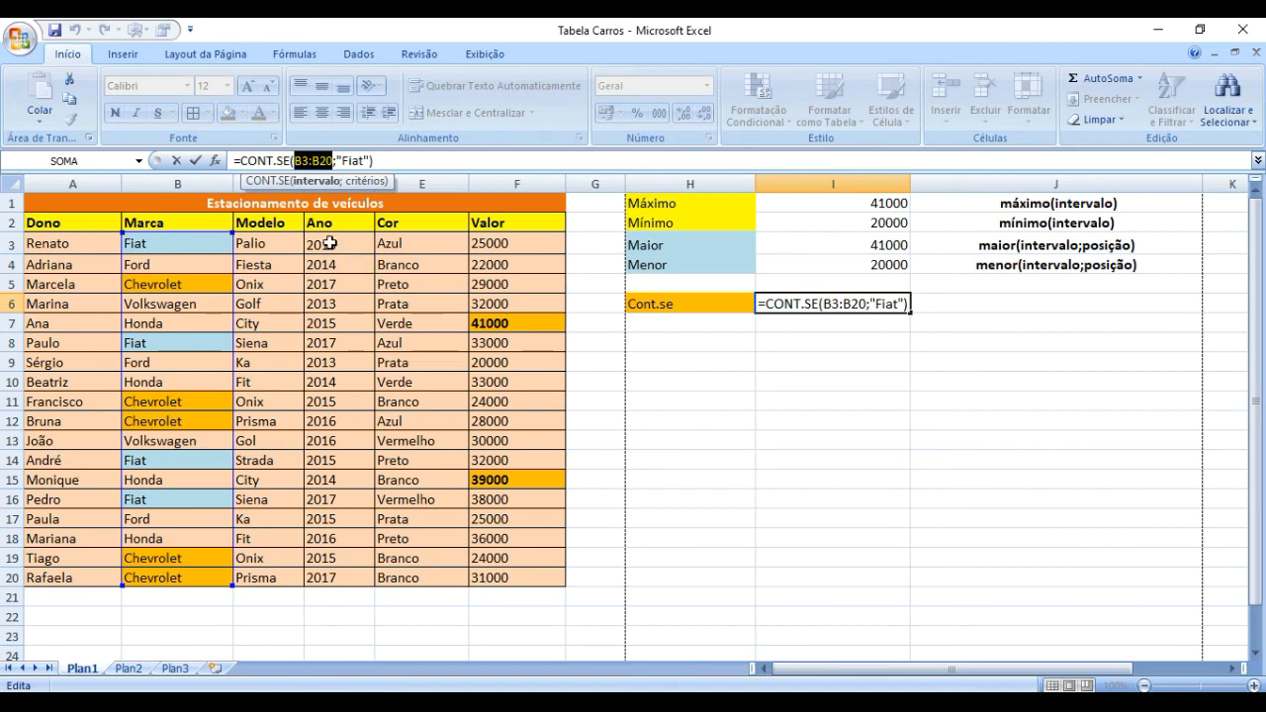
drag(330, 243, 339, 573)
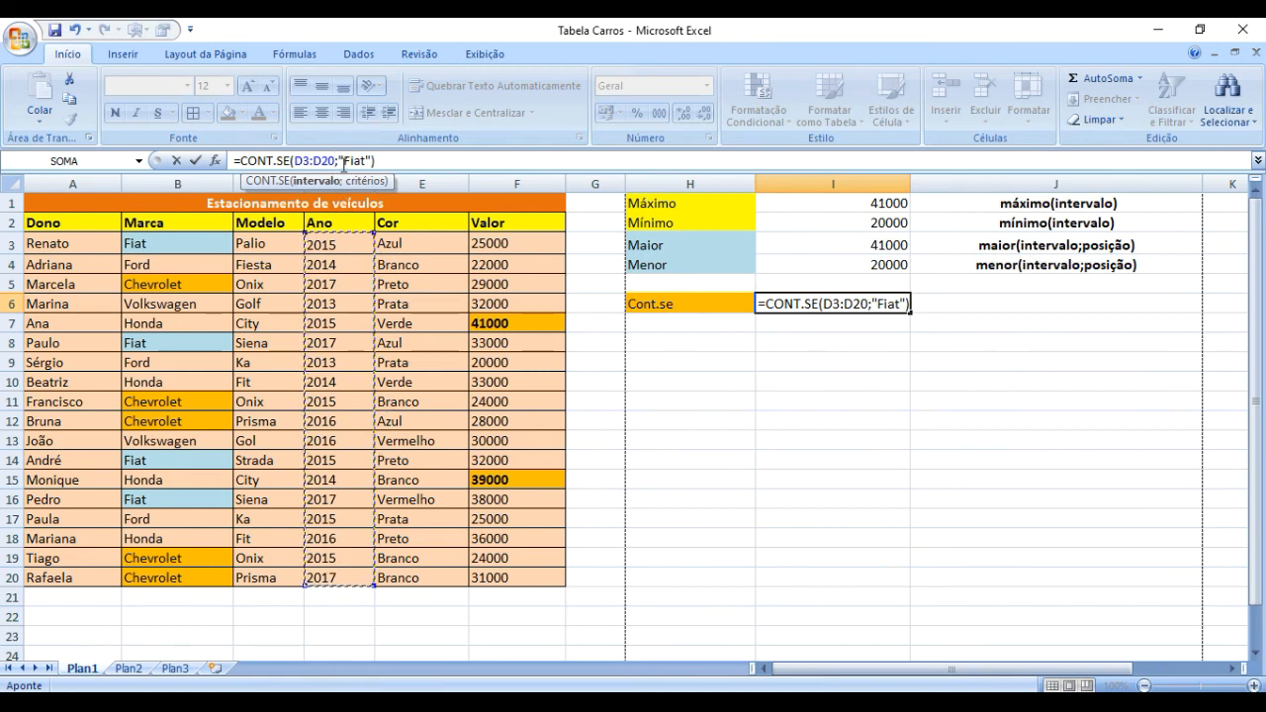
drag(343, 162, 369, 164)
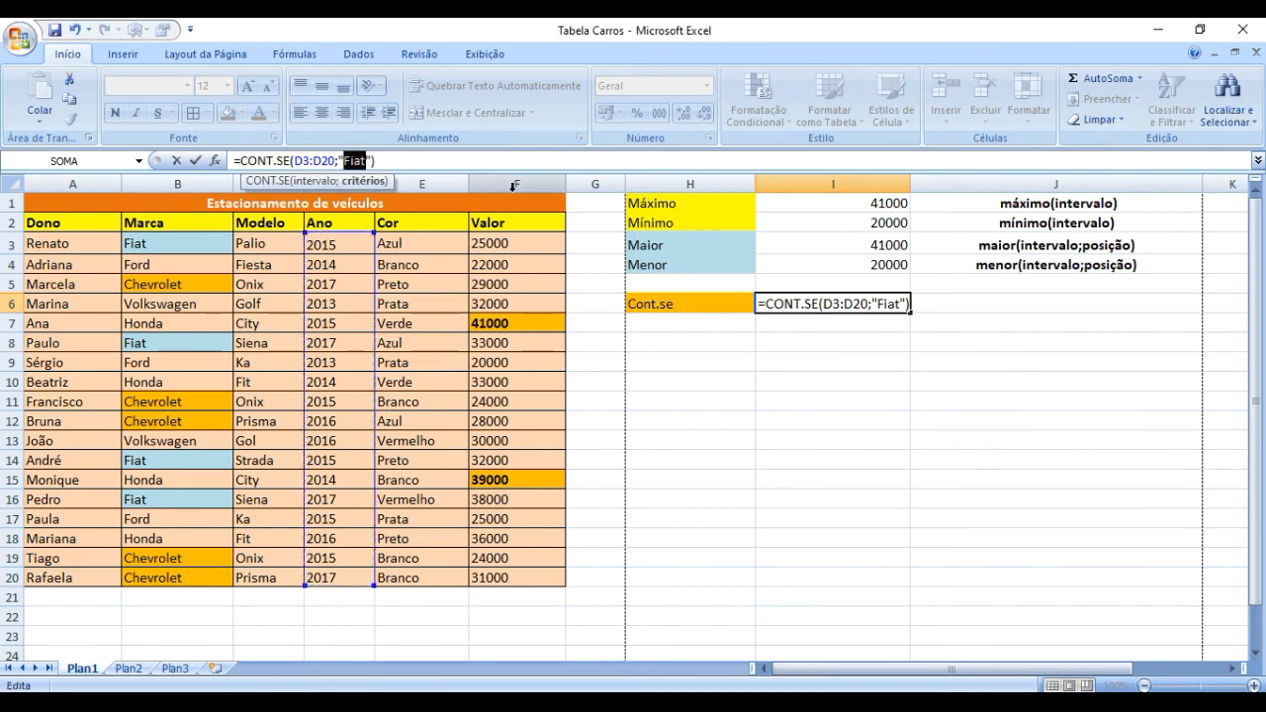
key(BackSpace)
text(2017)
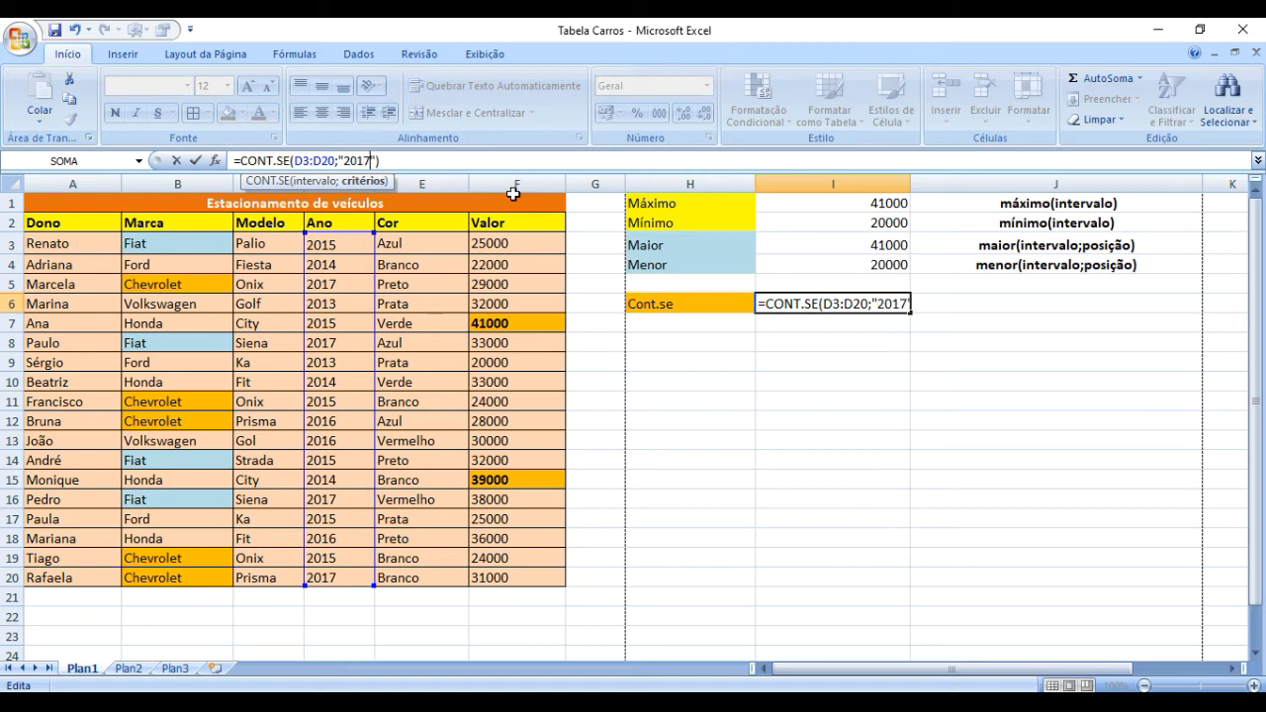
key(Return)
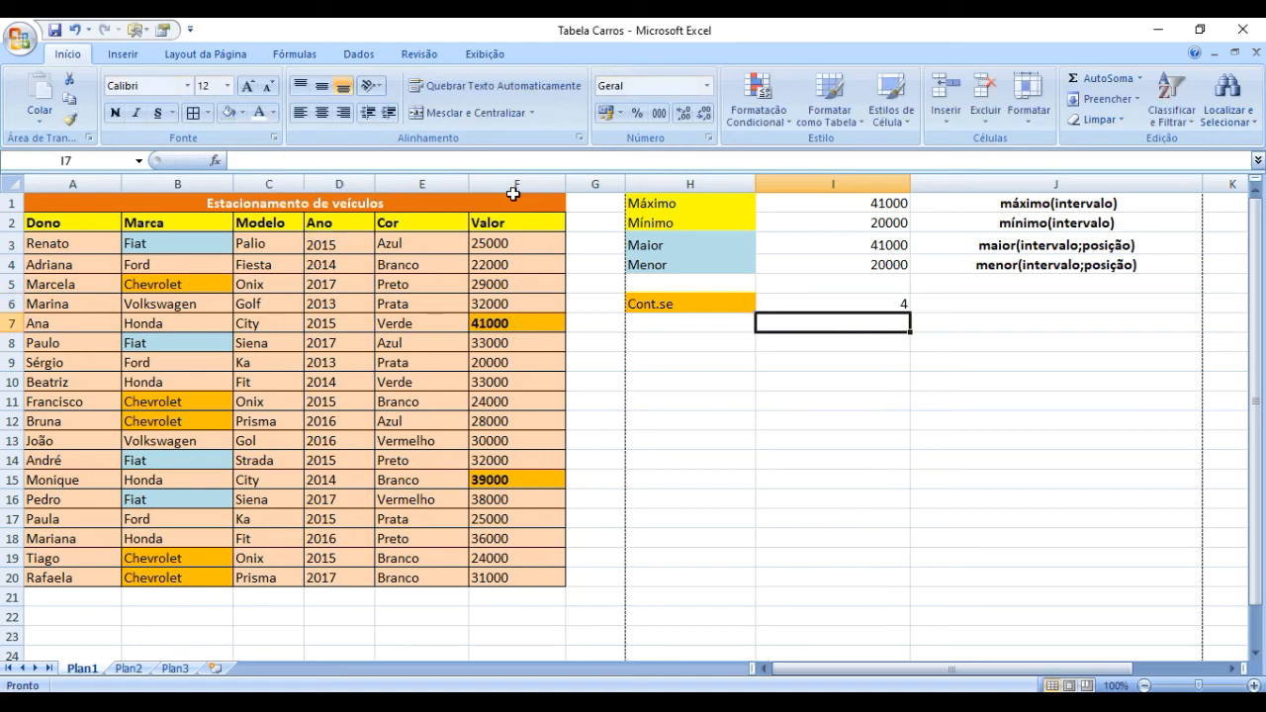
Step: Go through the Ano column down to D20 and check its 2017 entries against the CONT.SE result in I6
click(847, 302)
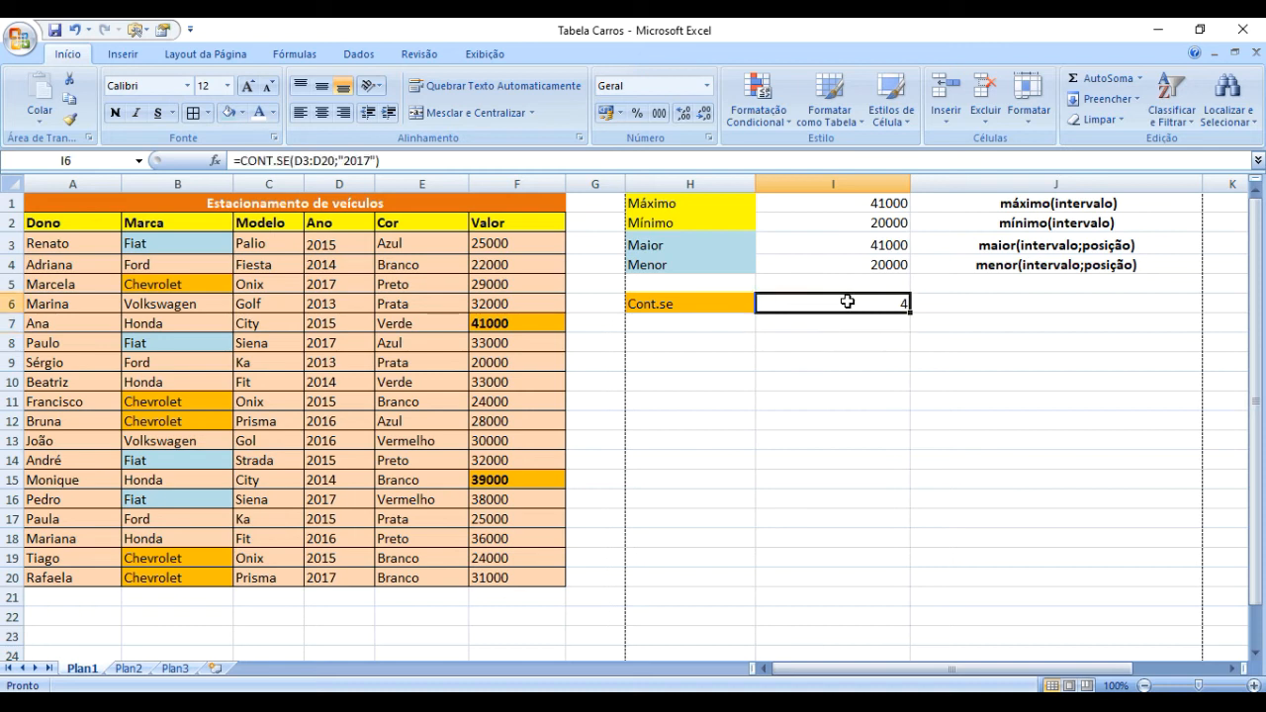
click(331, 284)
key(Down)
key(Down)
key(Down)
key(Down)
key(Down)
key(Down)
key(Down)
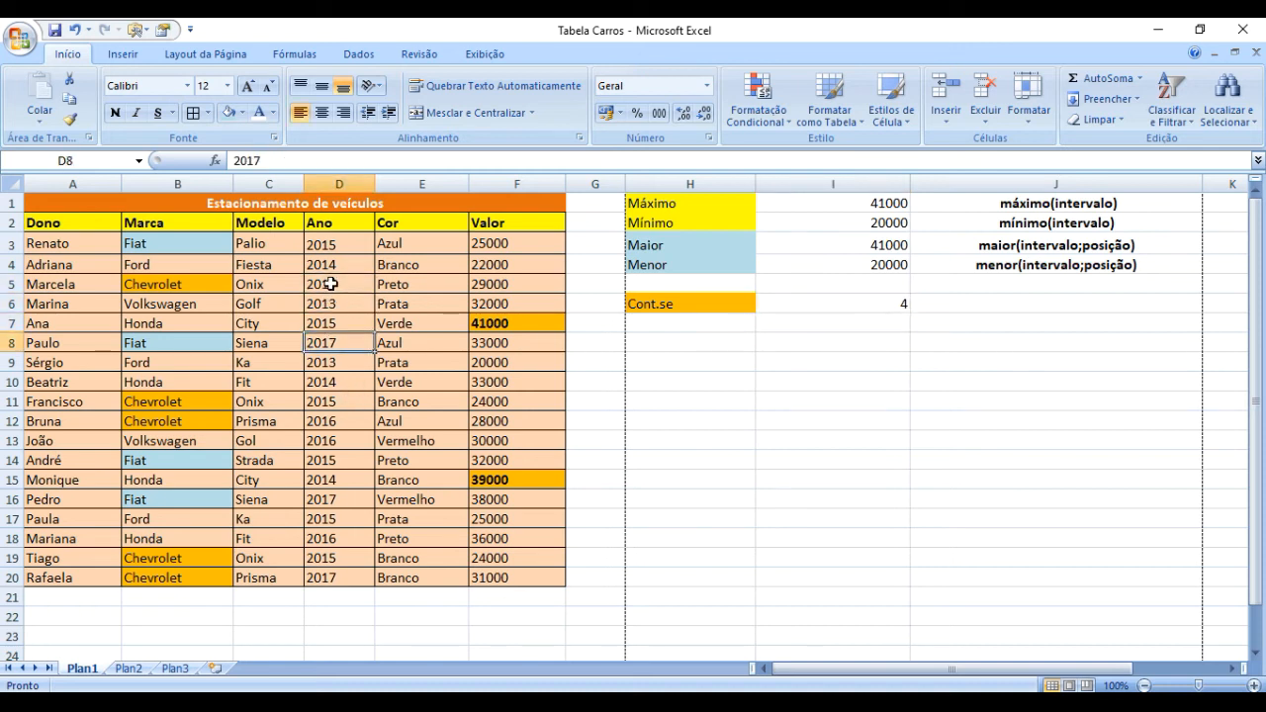
key(Down)
key(Down)
key(Down)
key(Down)
key(Down)
key(Down)
key(Down)
key(Down)
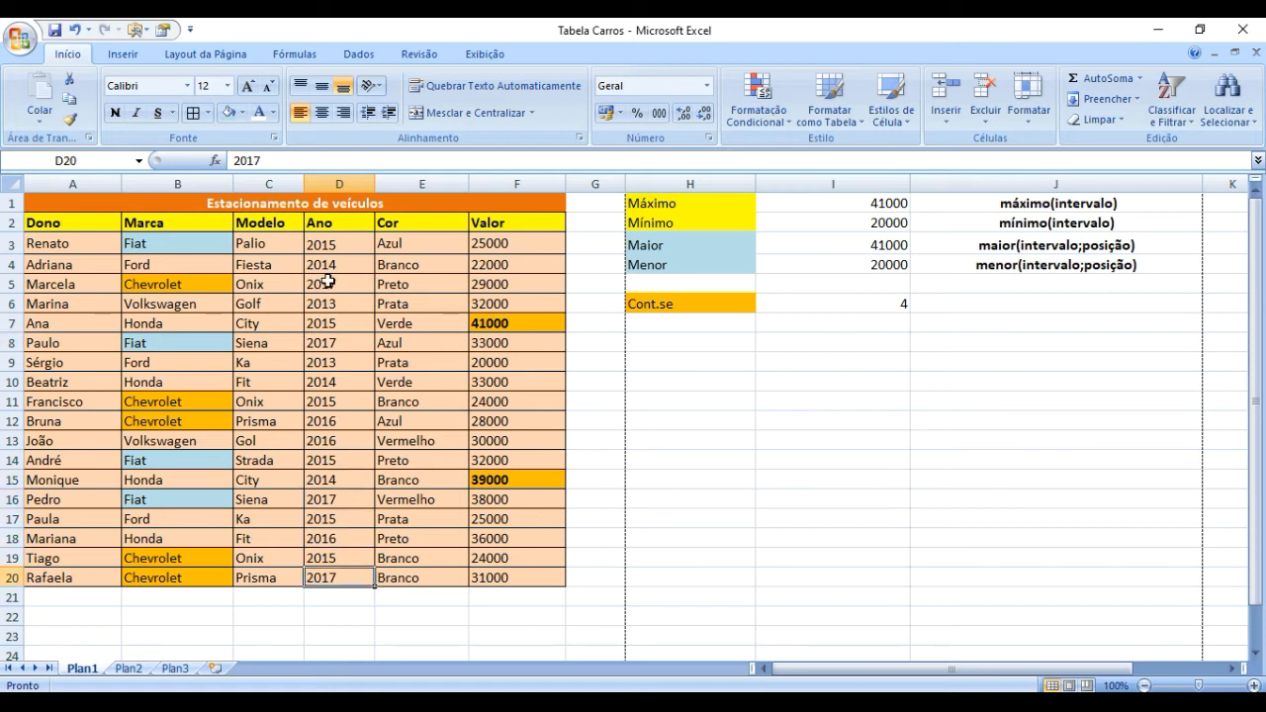
Step: Highlight every 2017 entry in the Ano column (D5, D8, D16 and D20) with the light blue fill
click(335, 286)
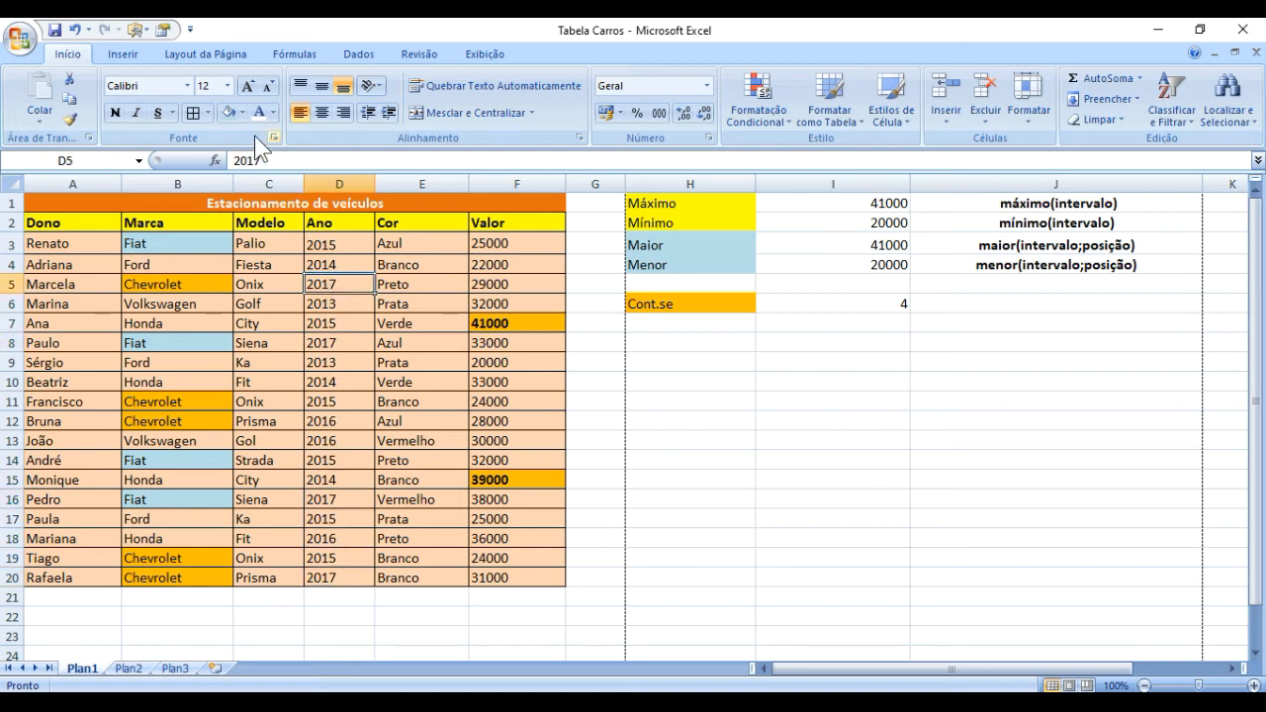
click(227, 111)
click(357, 346)
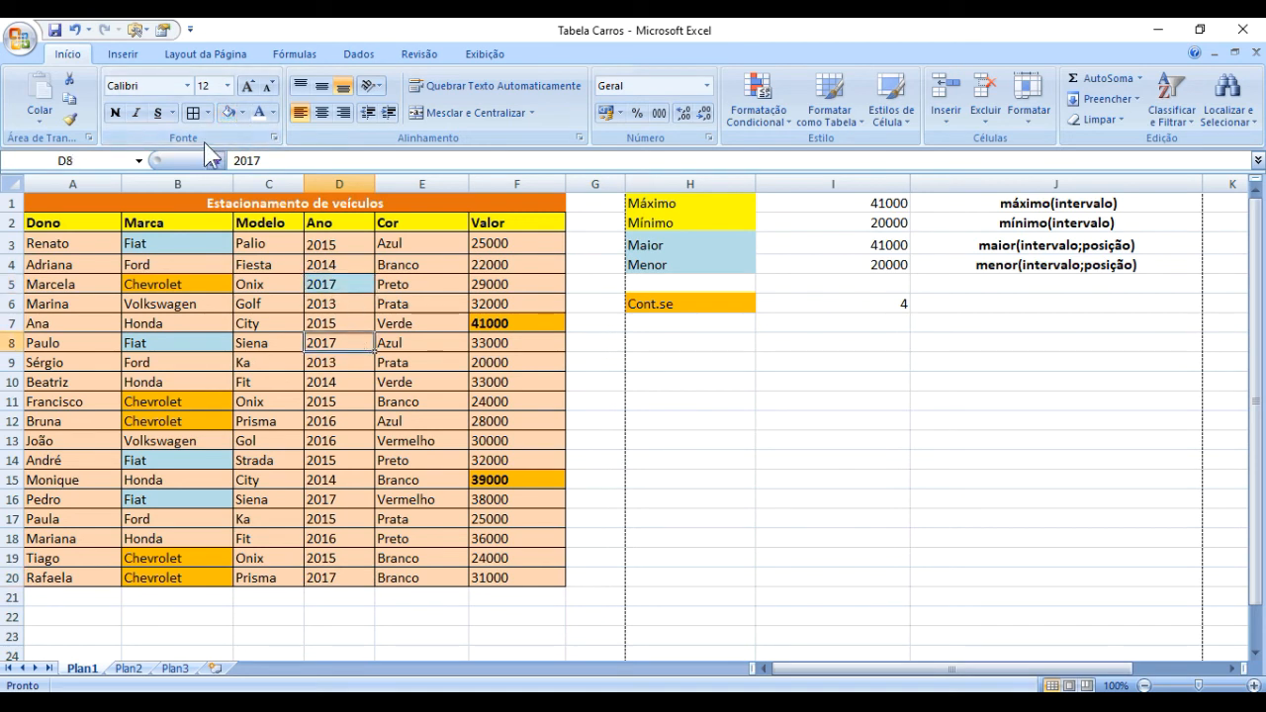
click(226, 111)
click(335, 499)
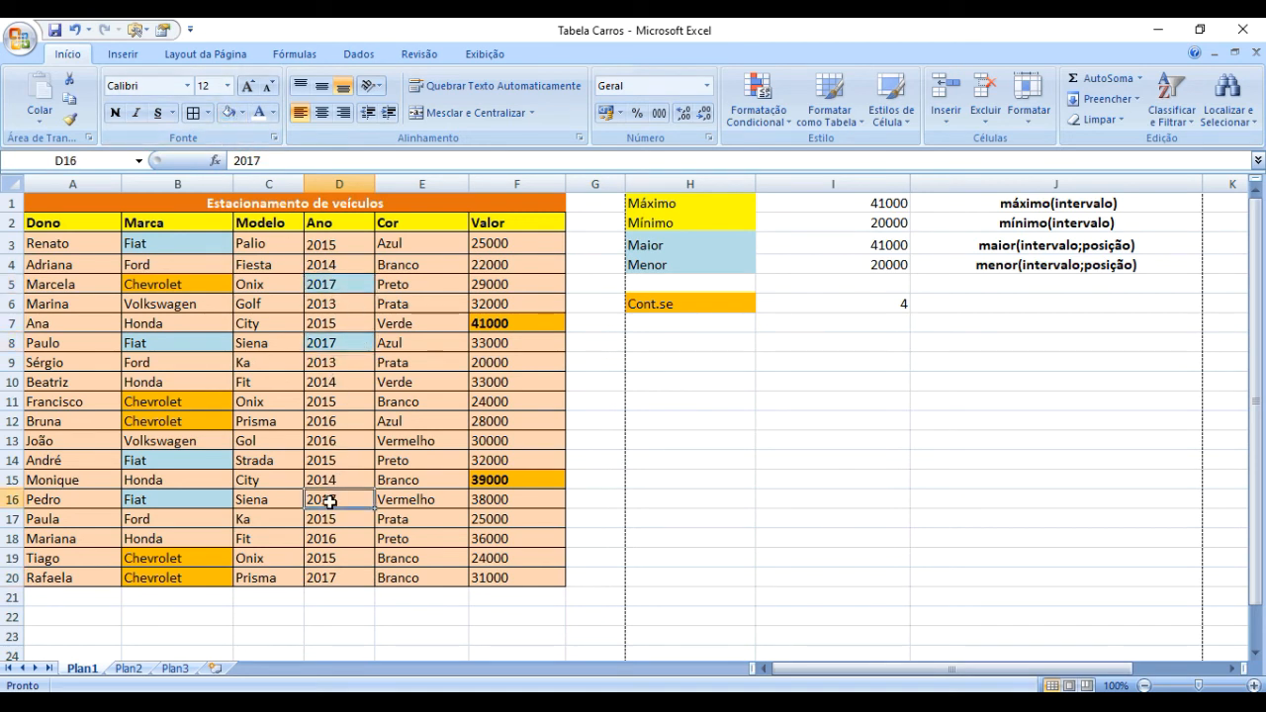
click(226, 117)
click(336, 578)
click(227, 112)
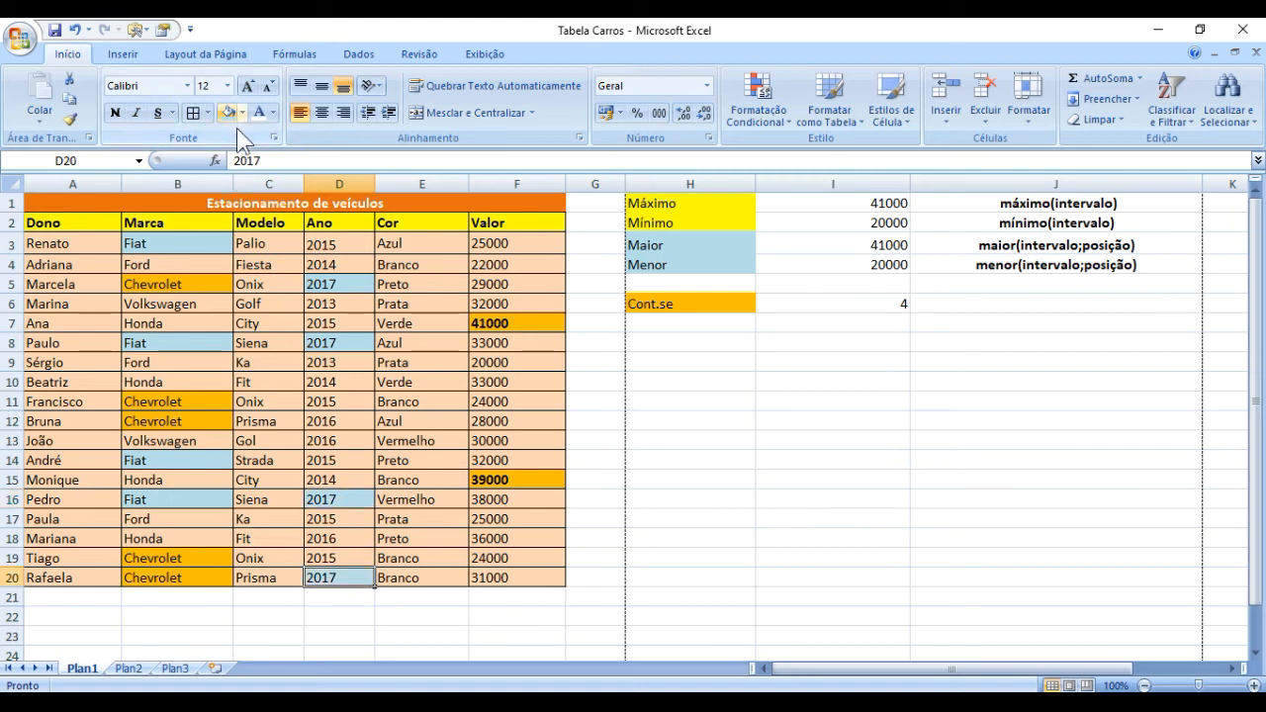
click(747, 380)
Step: Try the comparison operators <, >, = and <> in place of the year in the CONT.SE criterion in I6
click(833, 305)
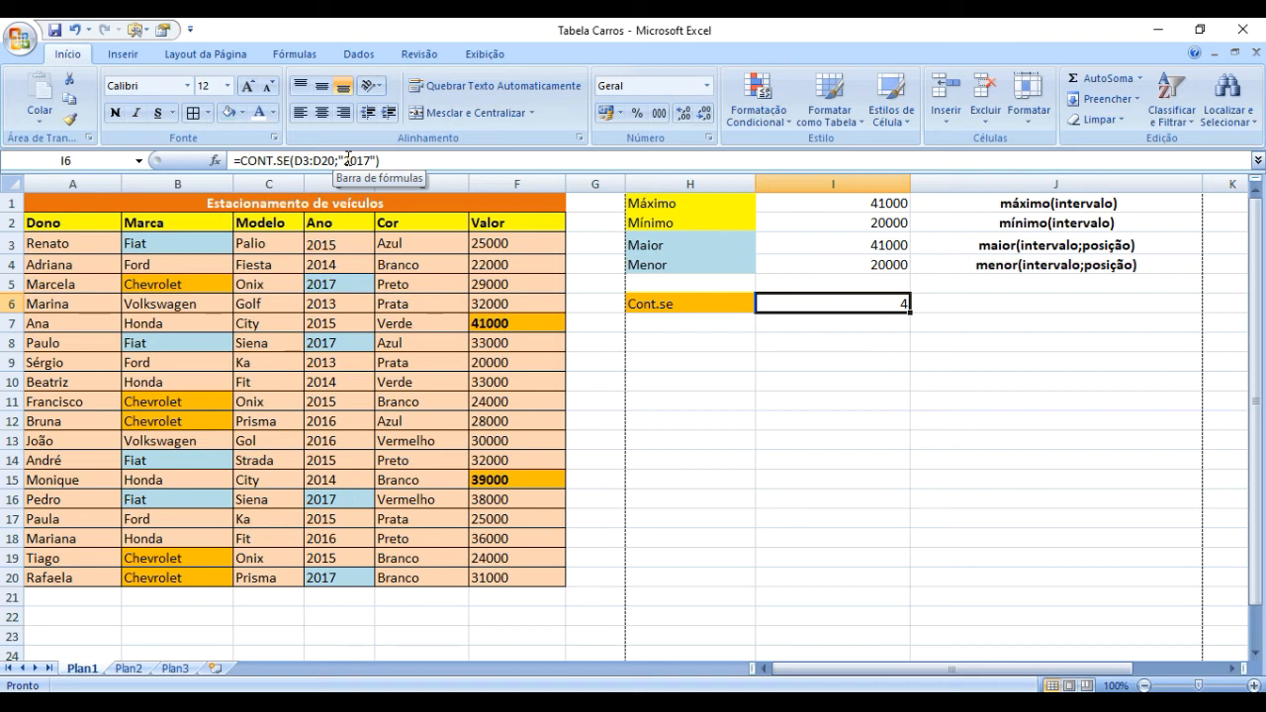
drag(348, 158, 375, 162)
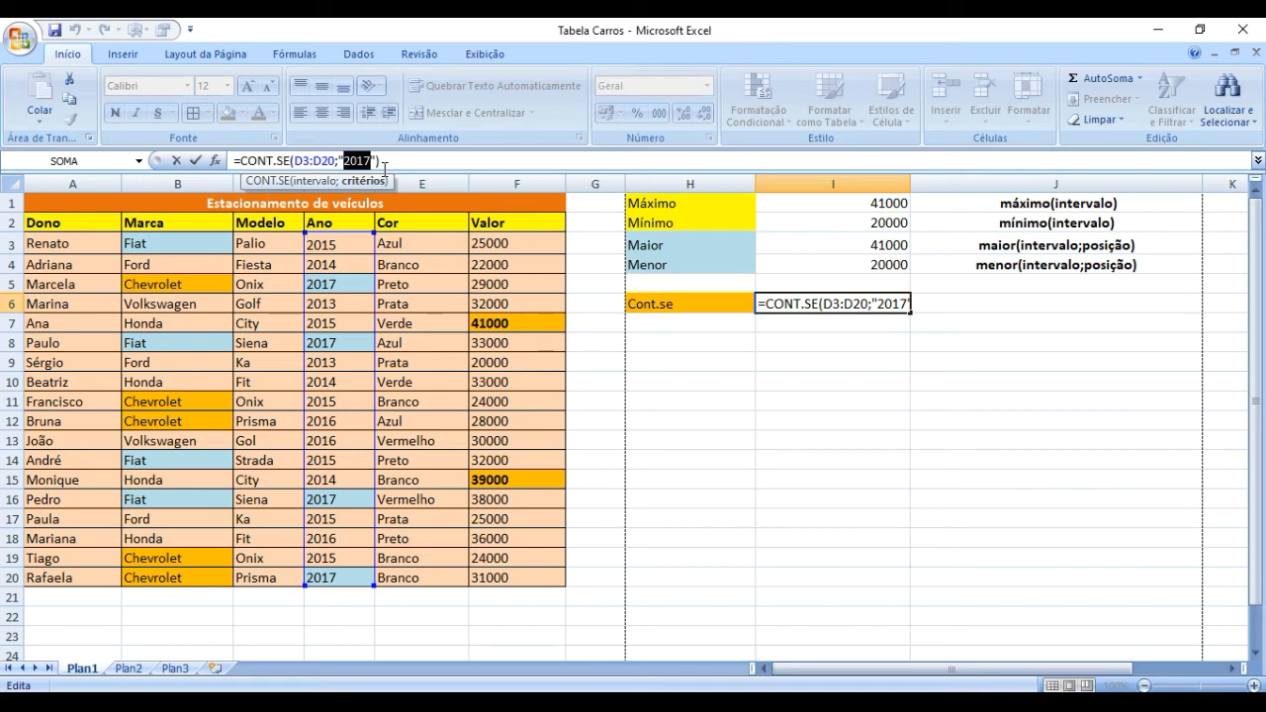
text(<)
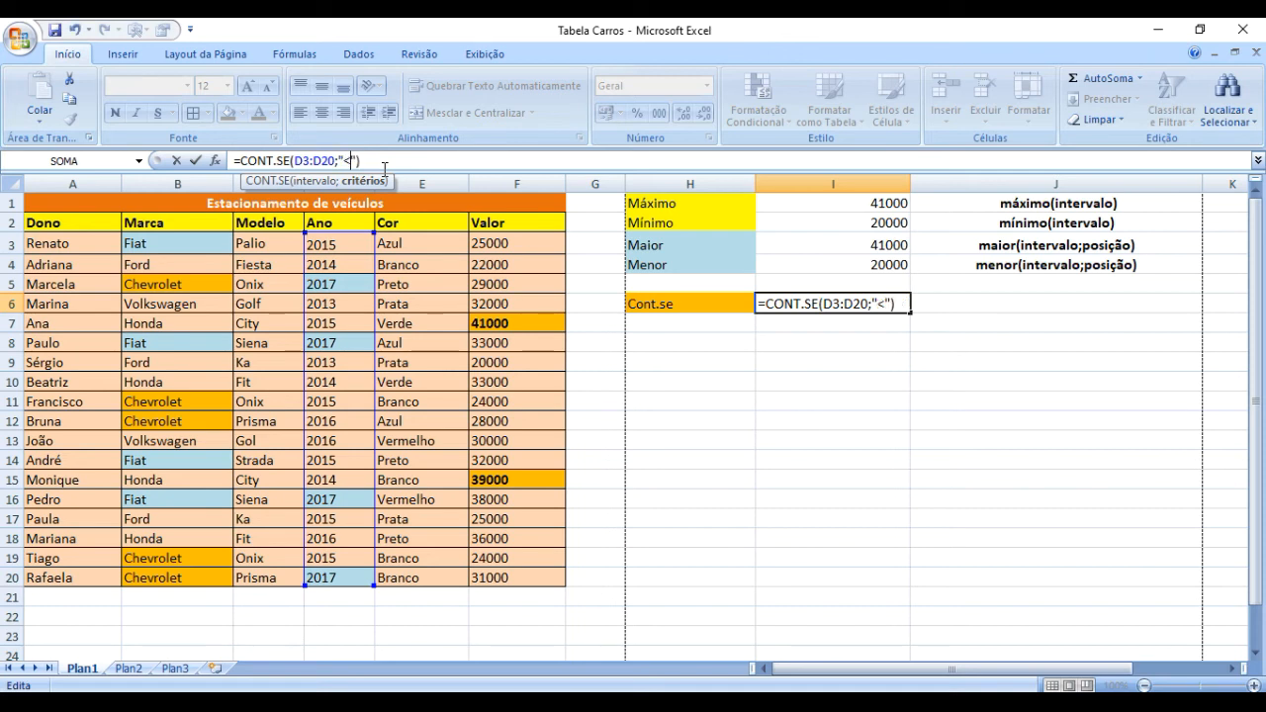
key(BackSpace)
text(>)
key(BackSpace)
text(=)
key(BackSpace)
text(<>)
key(BackSpace)
key(BackSpace)
Step: Set the criterion of the CONT.SE formula in I6 to ">2015" to count the cars newer than 2015
text(>)
text(2015)
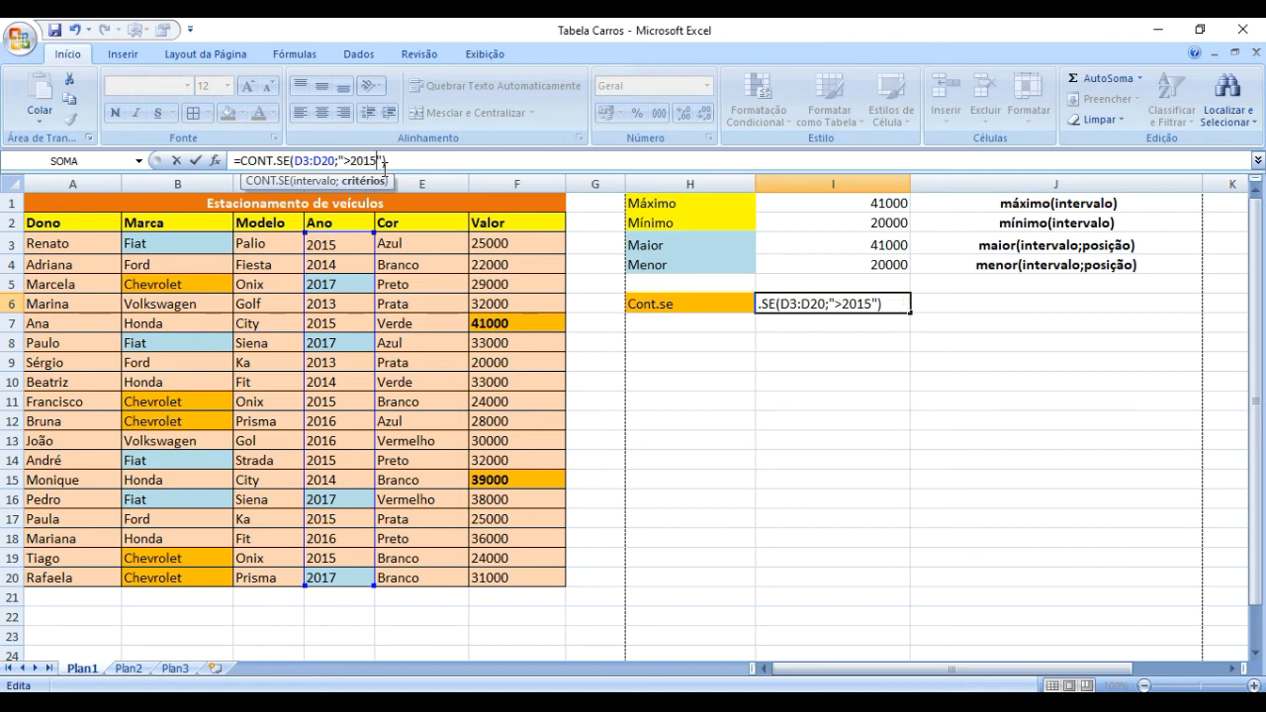
key(Return)
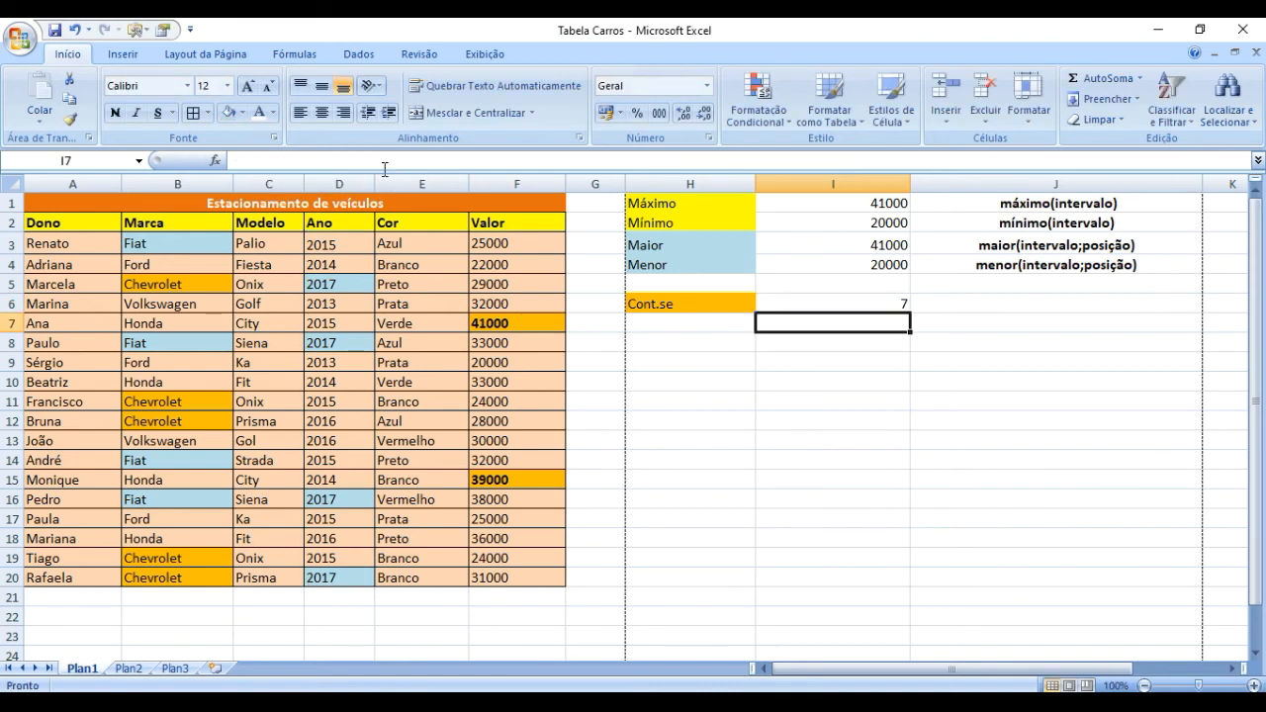
Step: Set the criterion of the CONT.SE formula in I6 to ">2016"
click(875, 301)
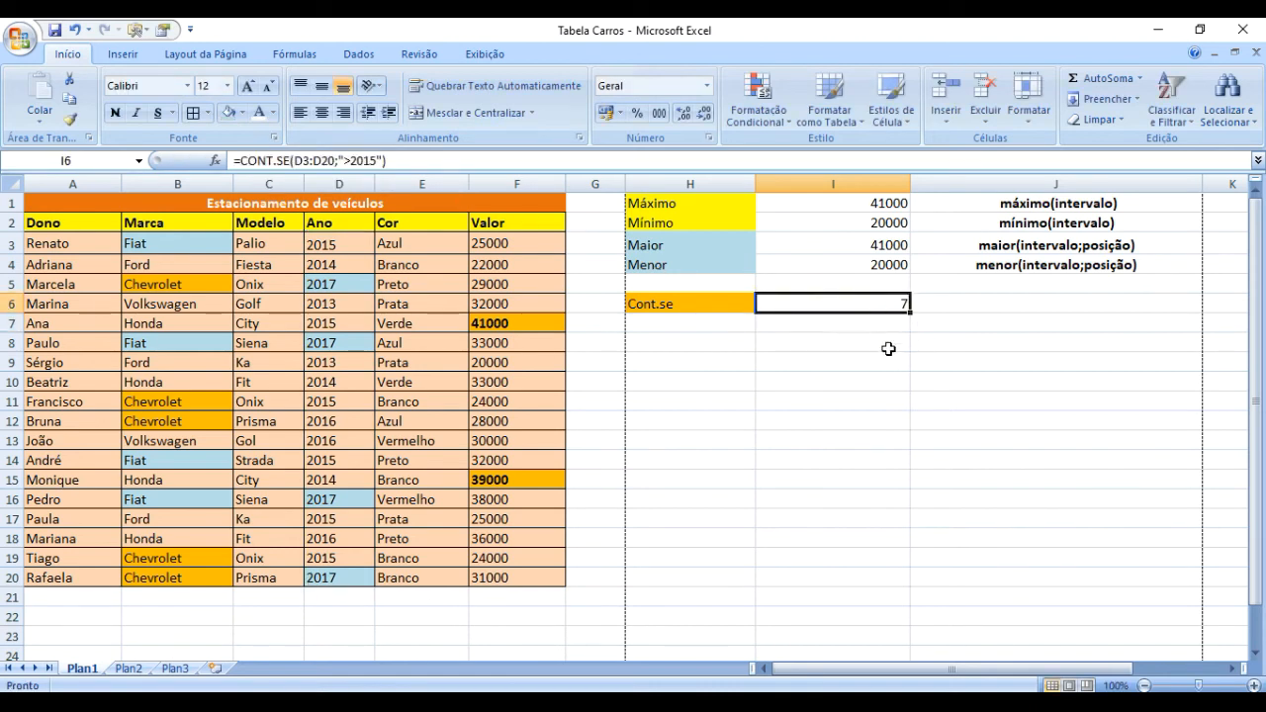
drag(343, 160, 378, 161)
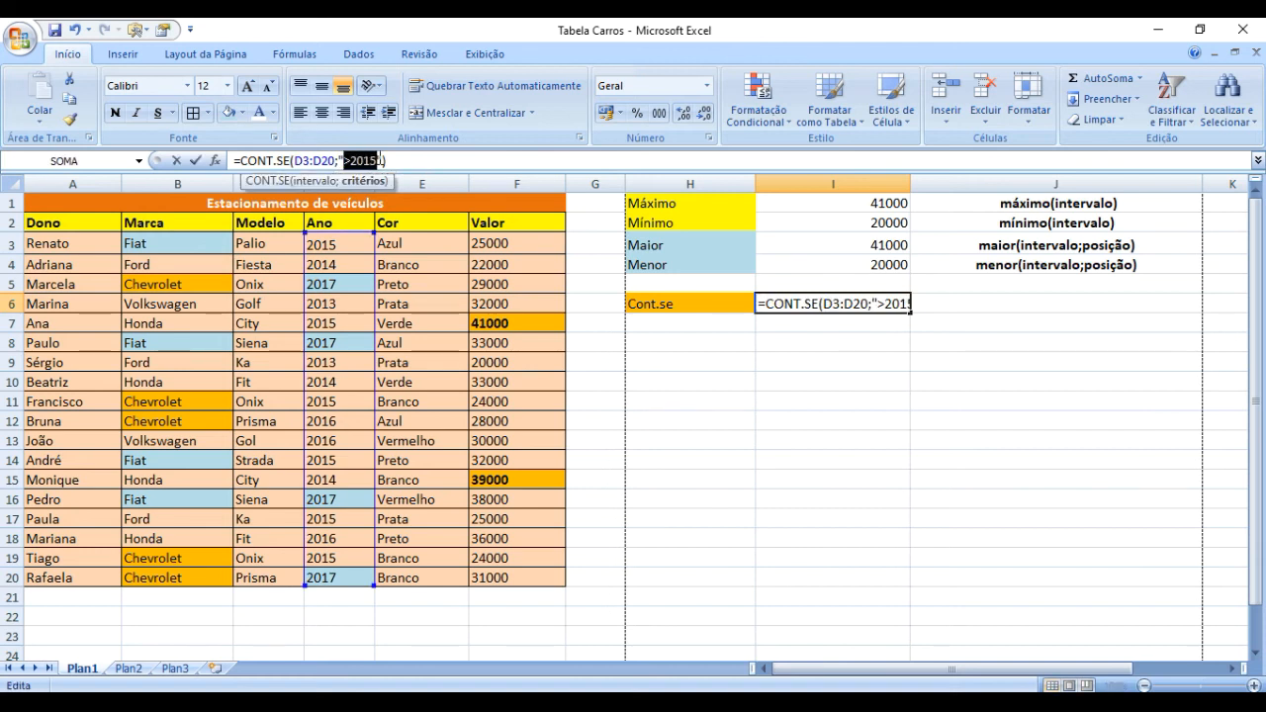
click(381, 160)
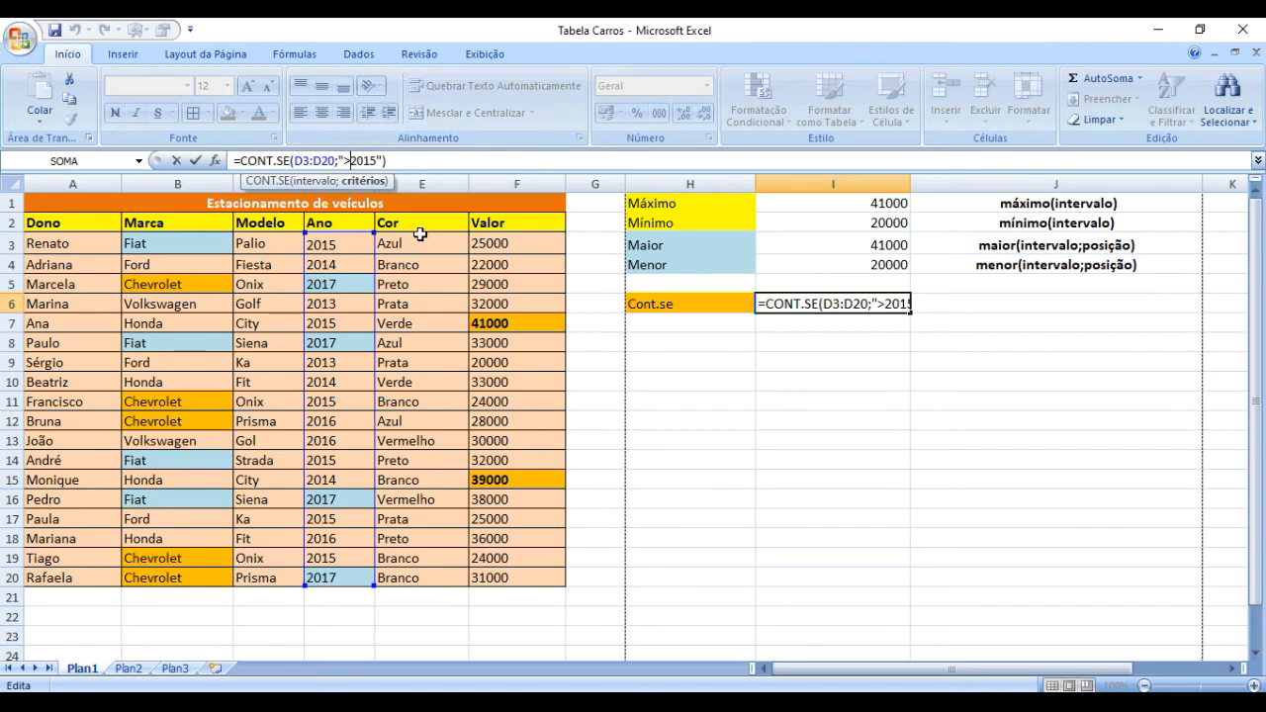
text(6)
key(Delete)
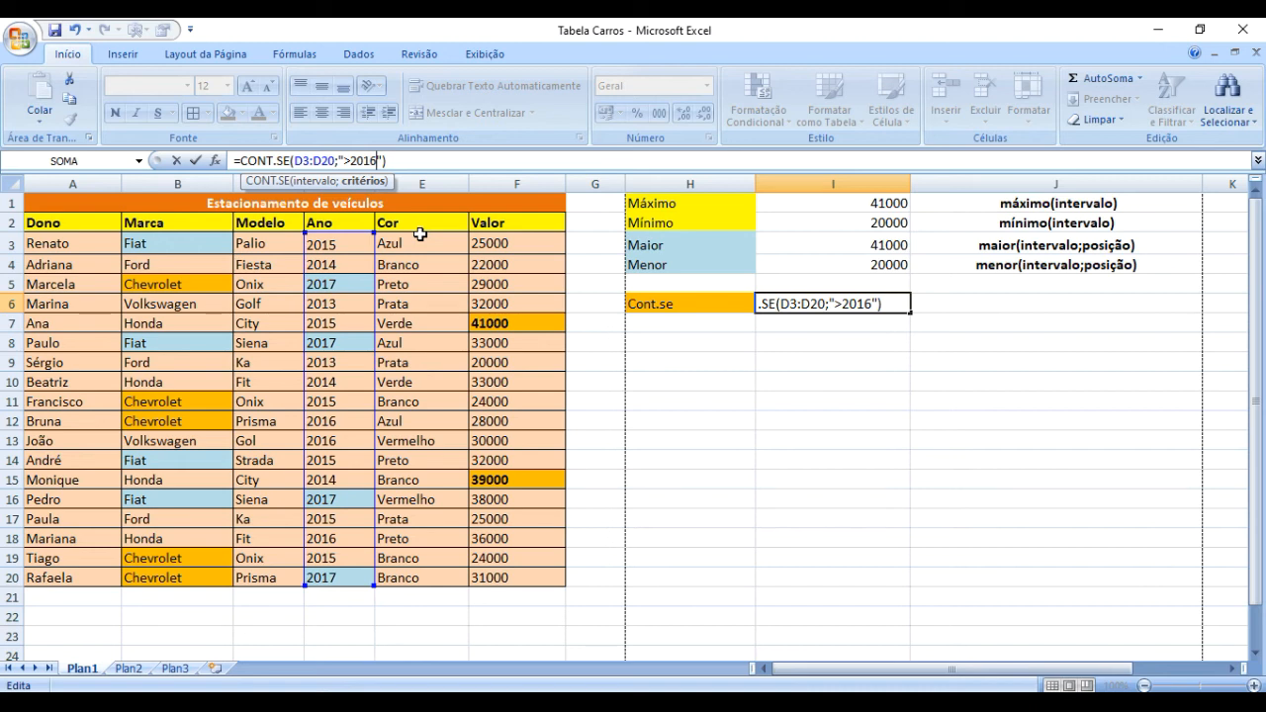
key(Return)
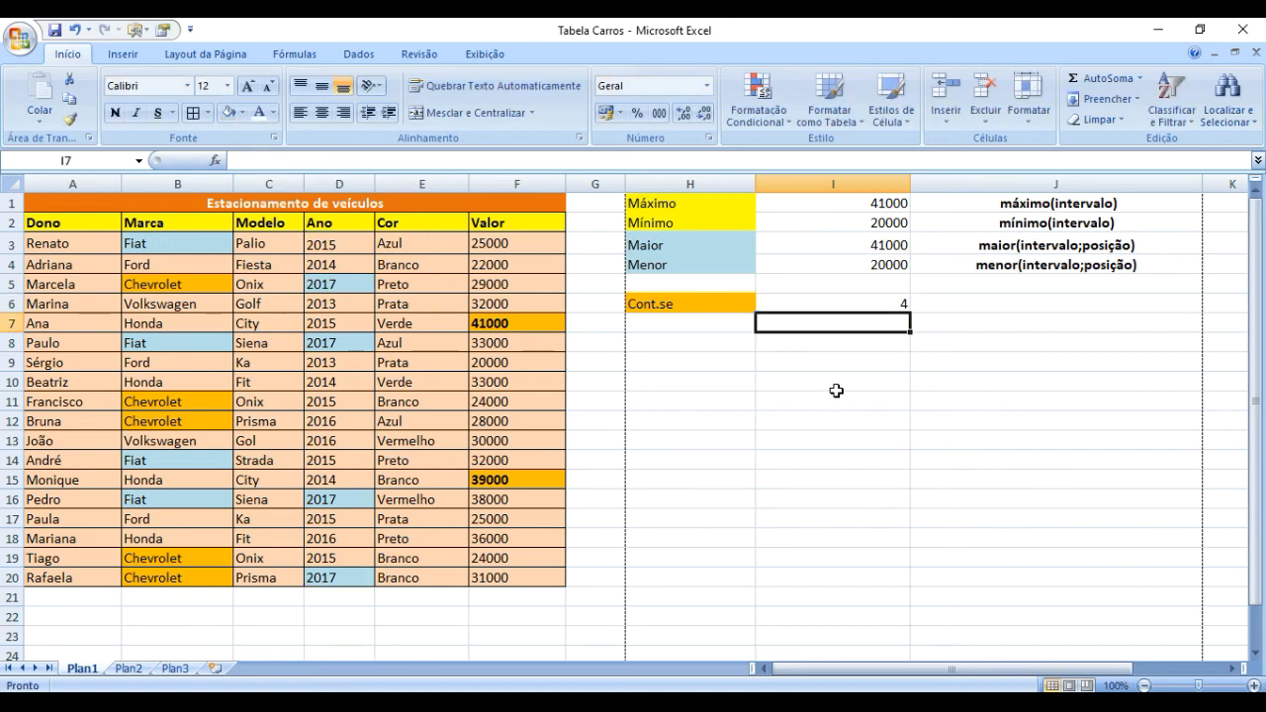
Step: Check the CONT.SE result in I6 against the blue 2017 entries in the Ano column
click(849, 303)
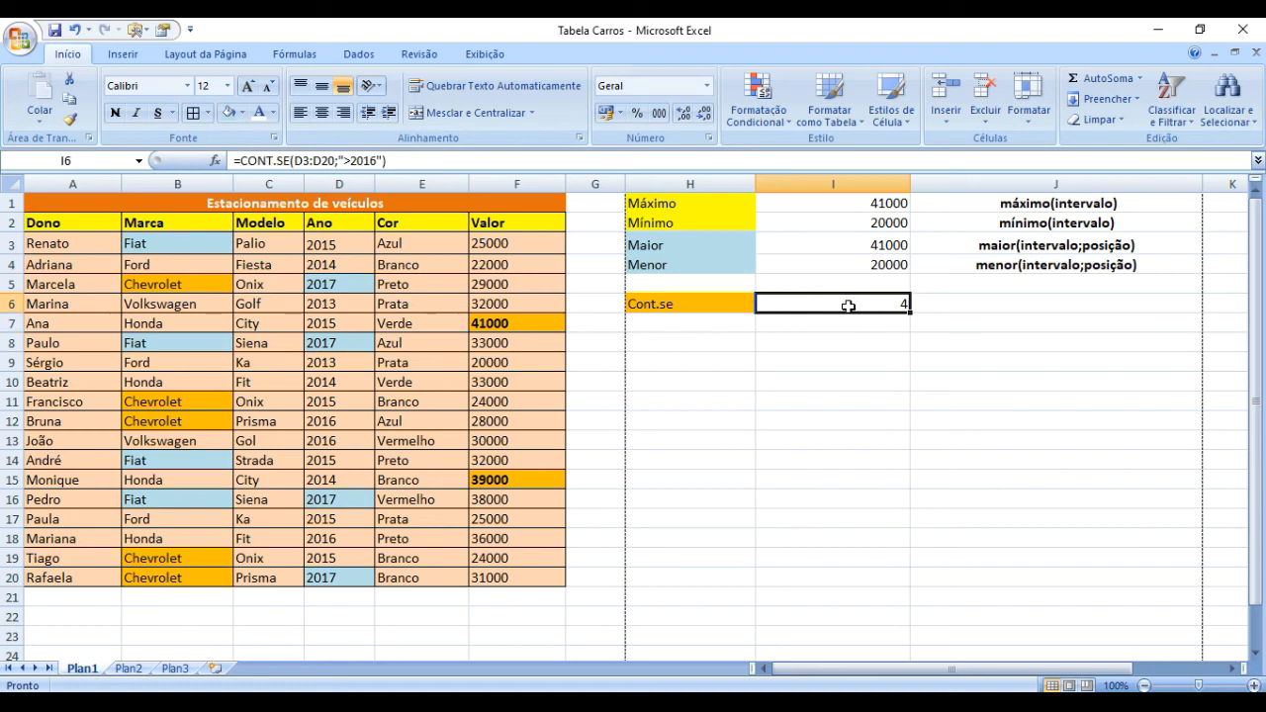
click(346, 285)
click(344, 341)
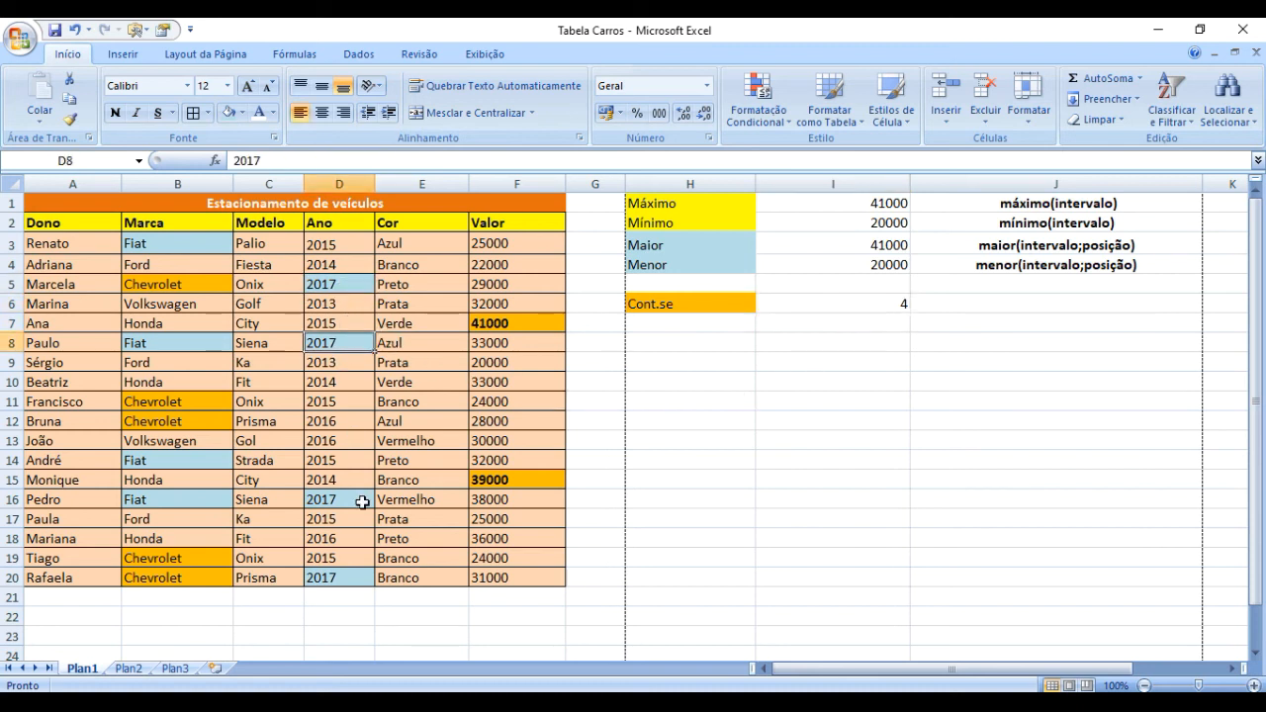
click(353, 513)
Step: Highlight the 2016 entries in the Ano column (D12, D13 and D18) with a light green fill
click(340, 541)
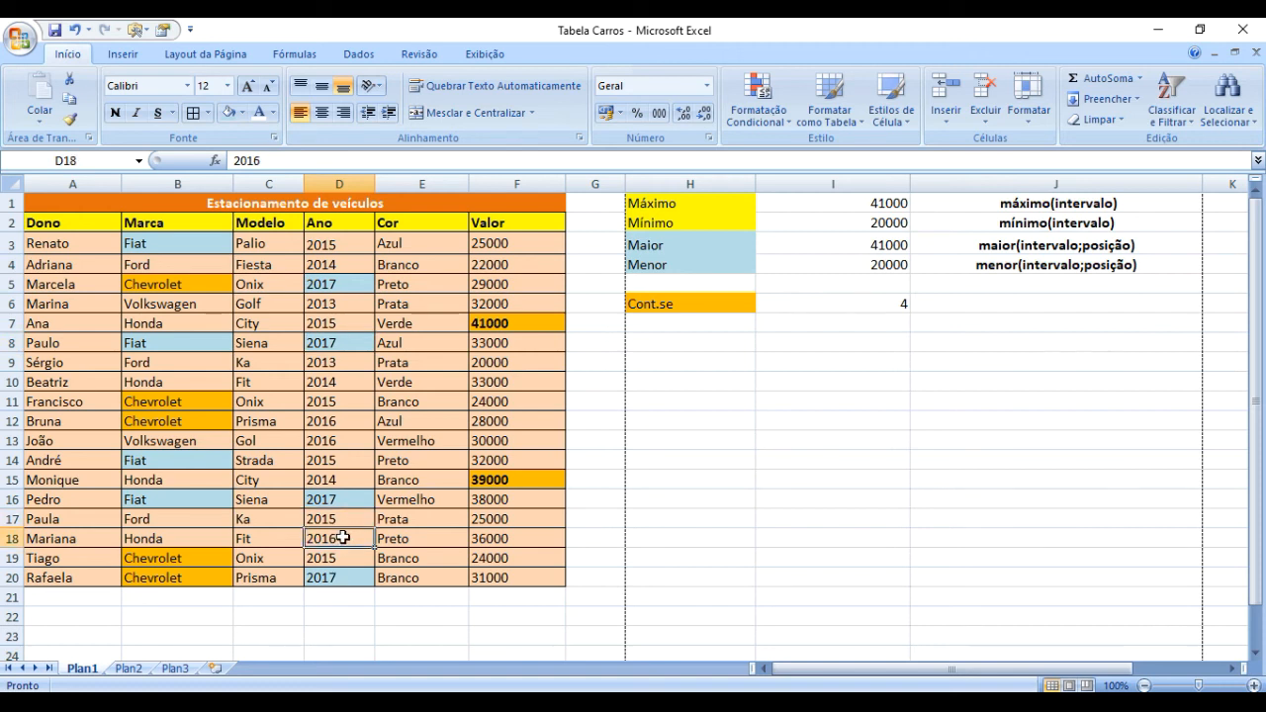
ctrl+click(346, 441)
ctrl+click(343, 420)
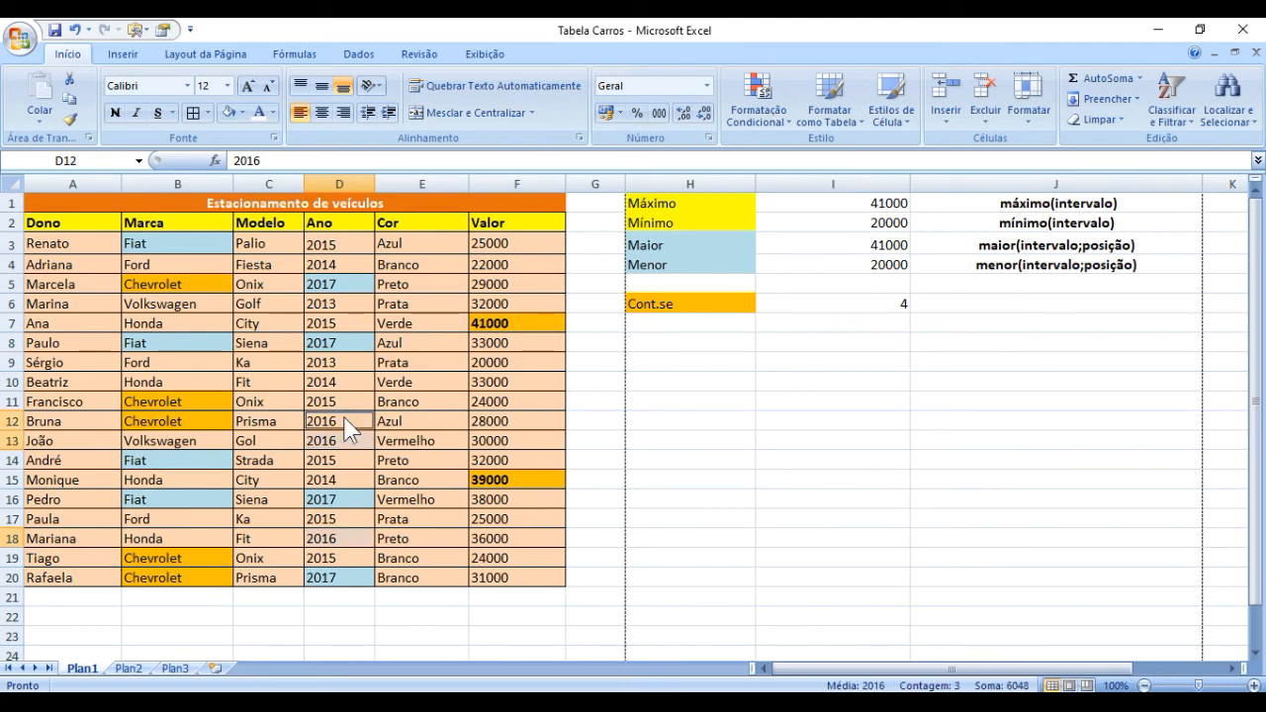
click(228, 112)
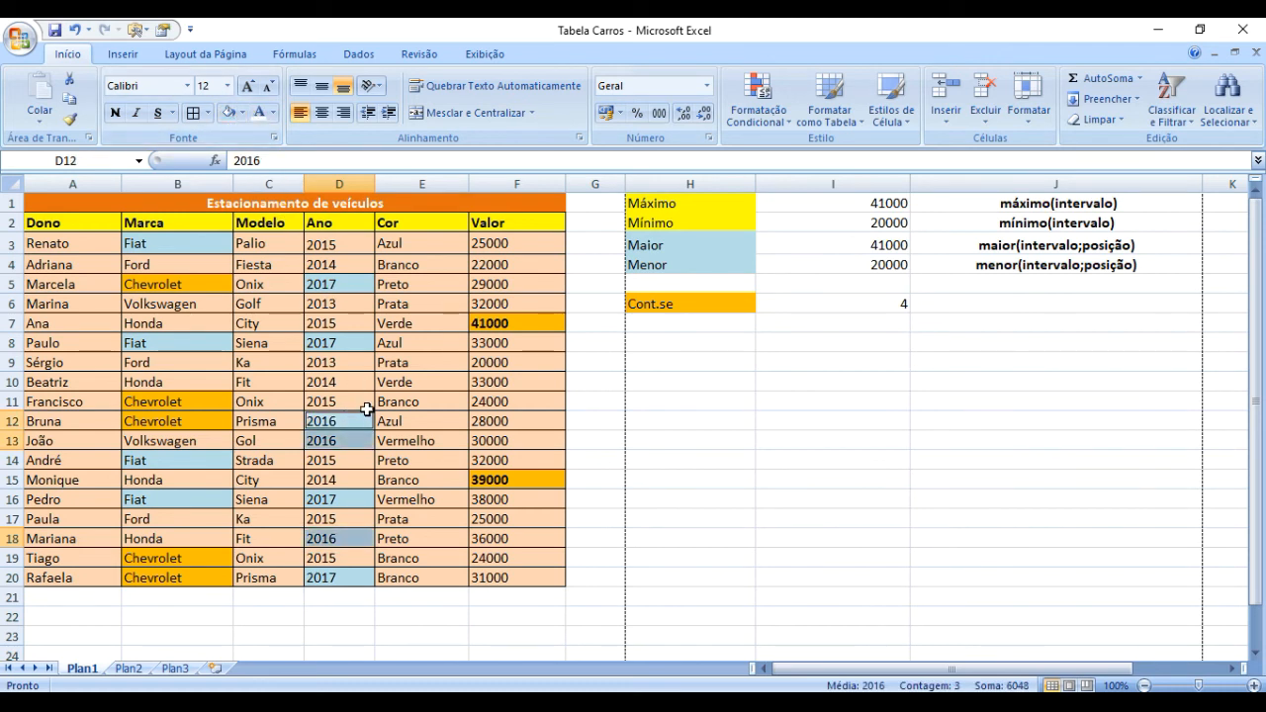
click(243, 112)
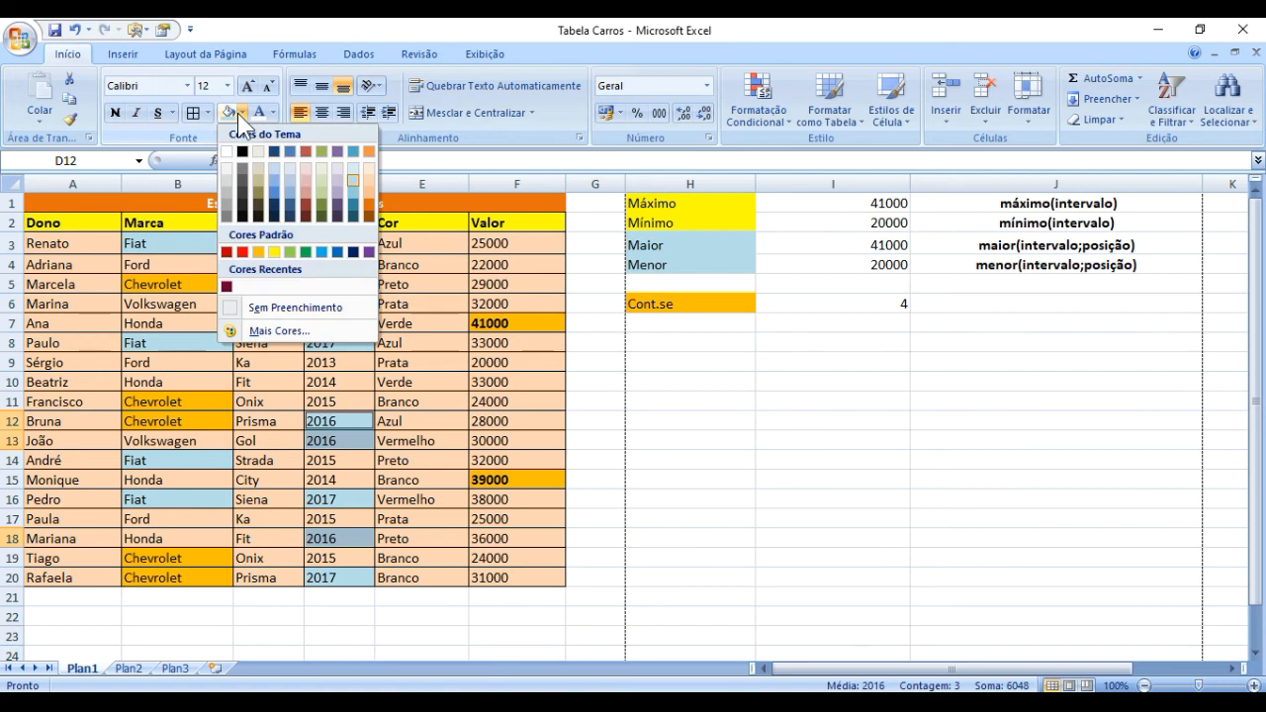
click(322, 184)
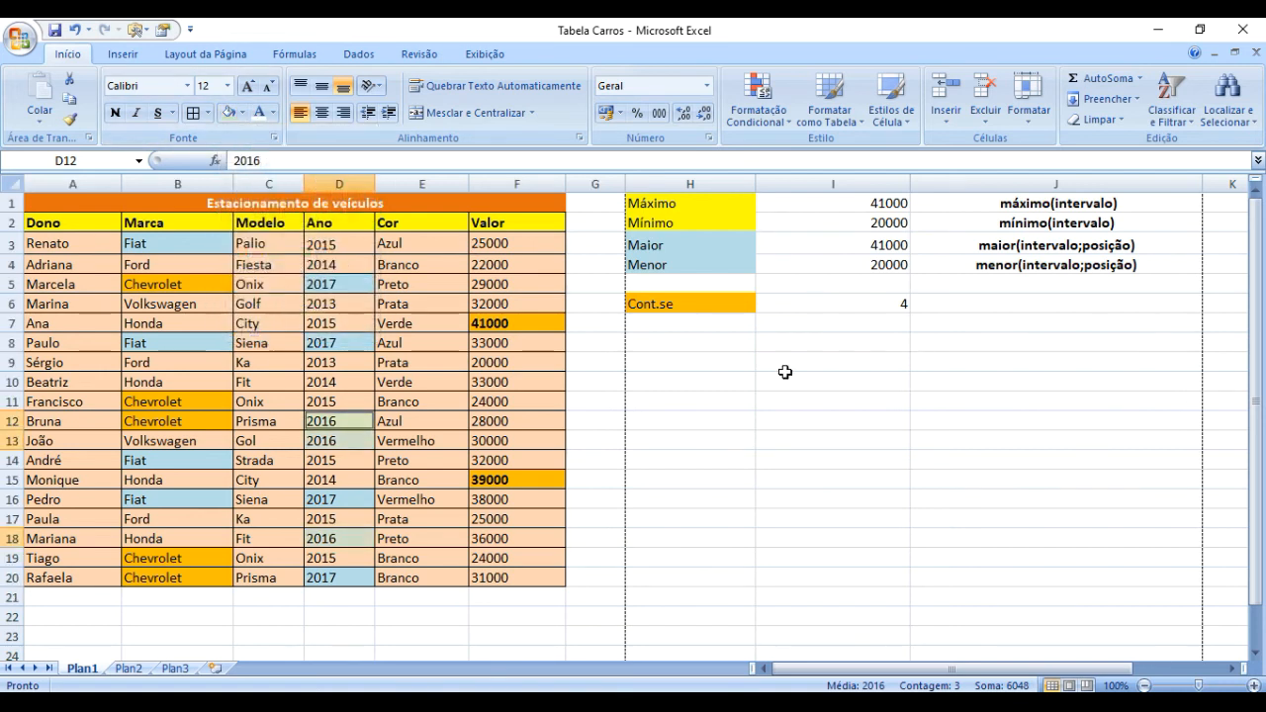
click(837, 400)
Step: Extend the CONT.SE criterion in I6 to ">=2016" so that it also counts the 2016 cars
click(871, 304)
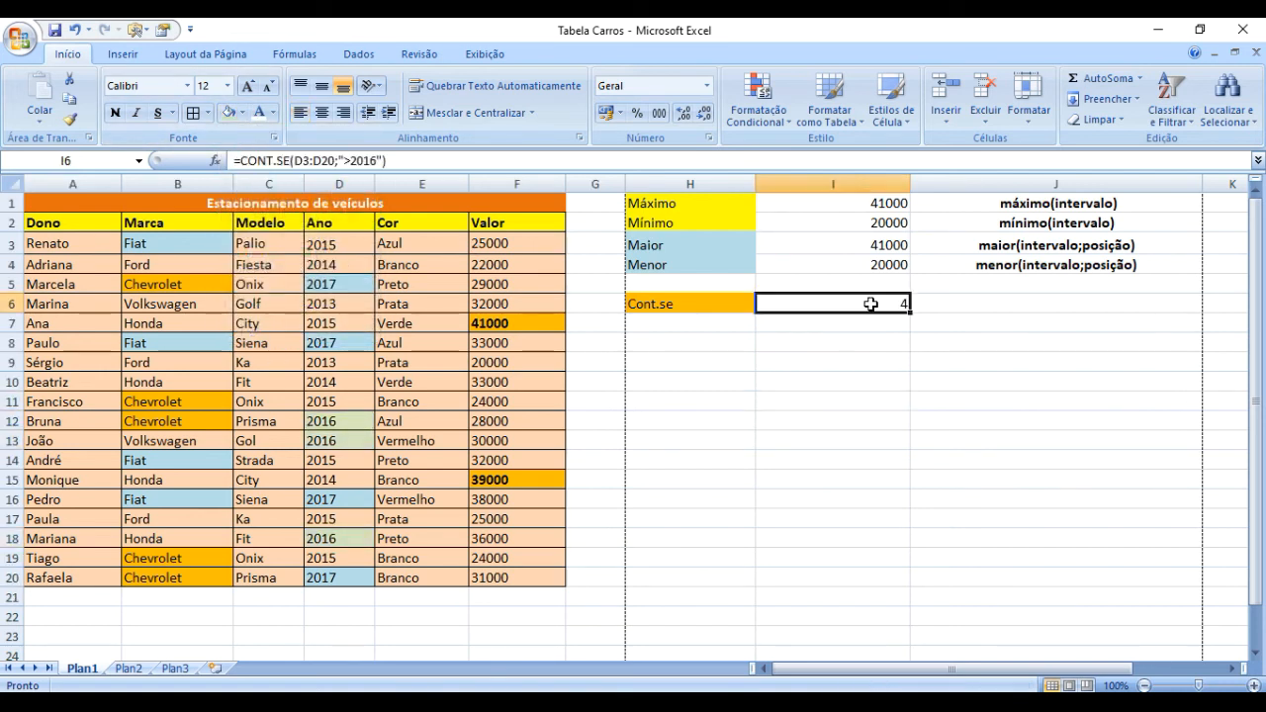
click(352, 161)
text(=)
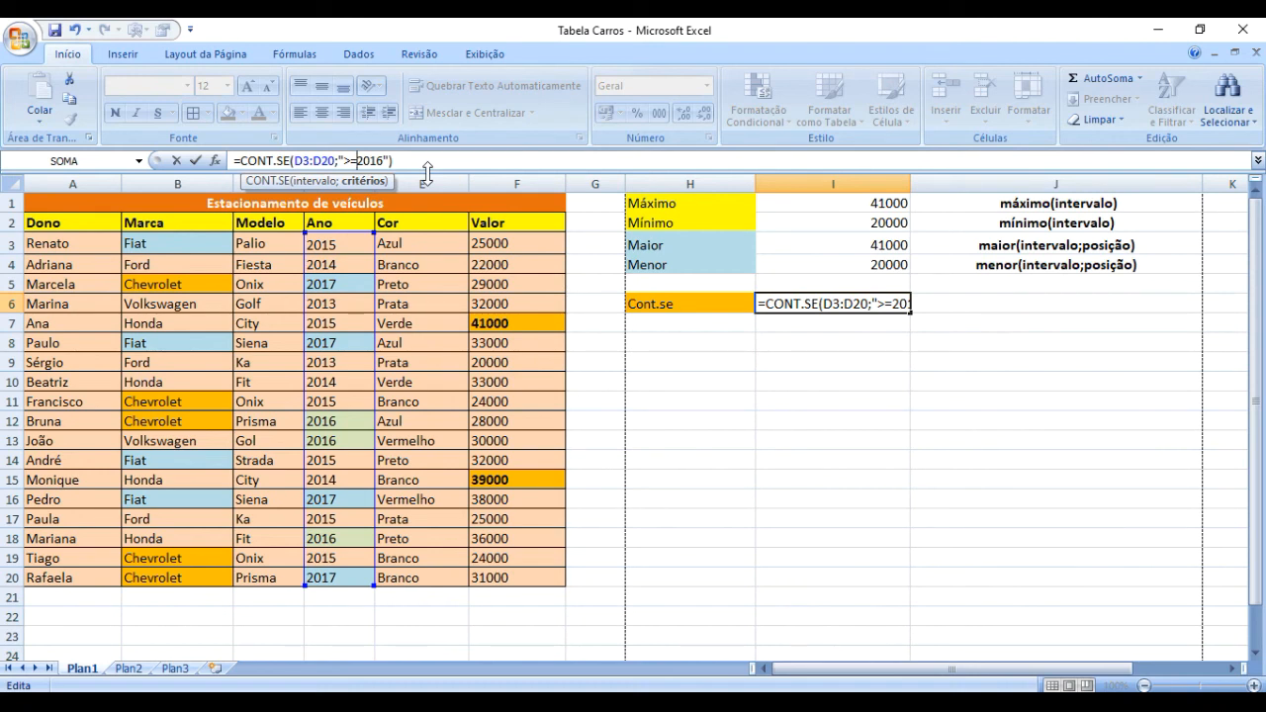
key(Return)
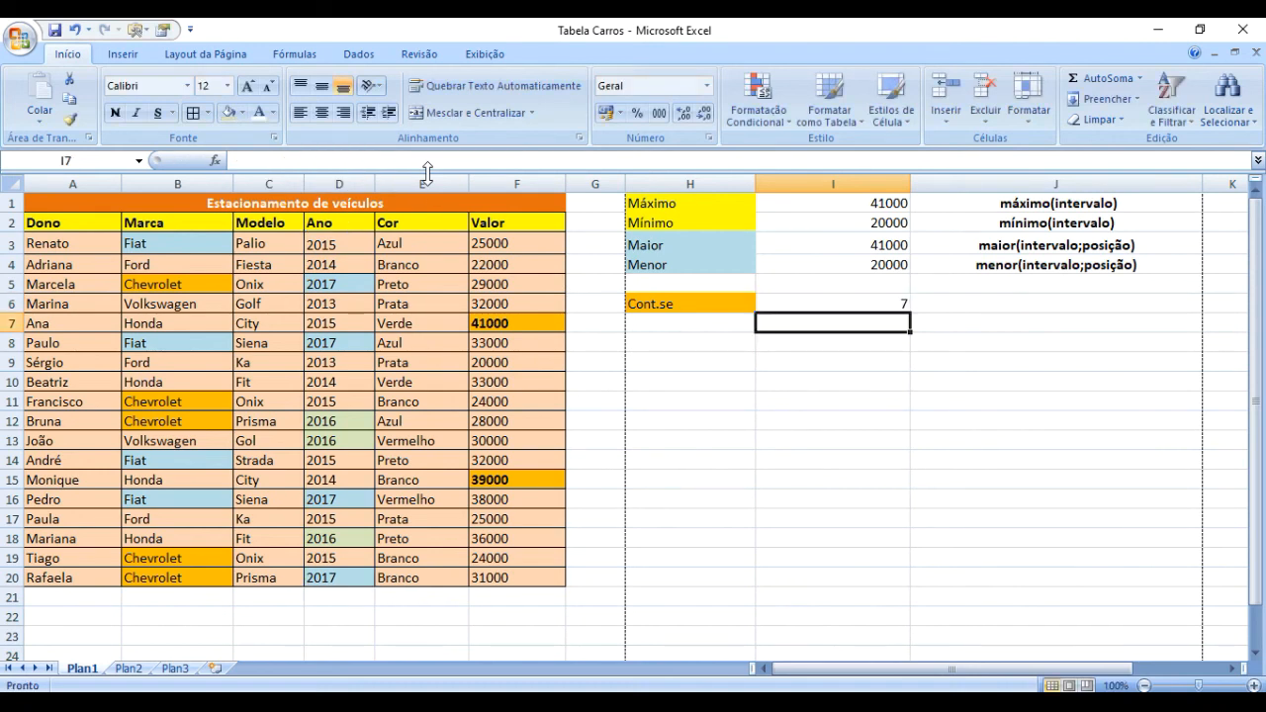
Step: Change the CONT.SE criterion in I6 to ">2015", without the equals sign
click(884, 302)
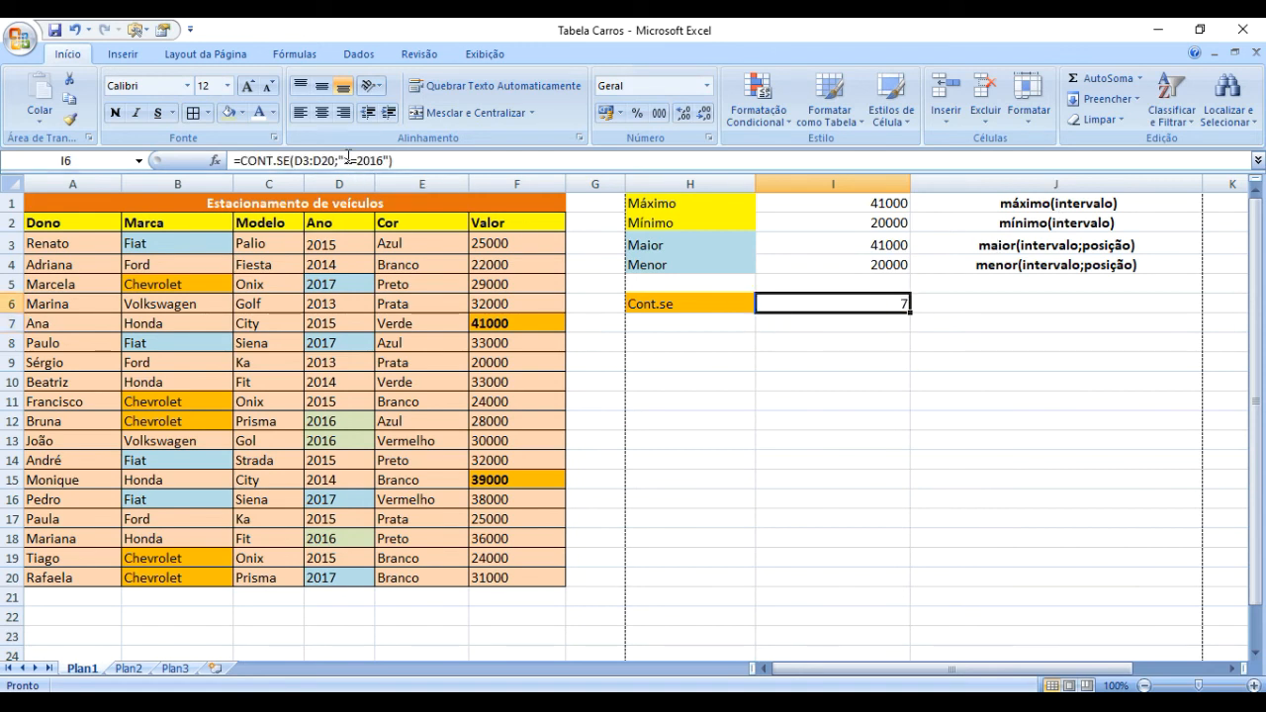
click(348, 159)
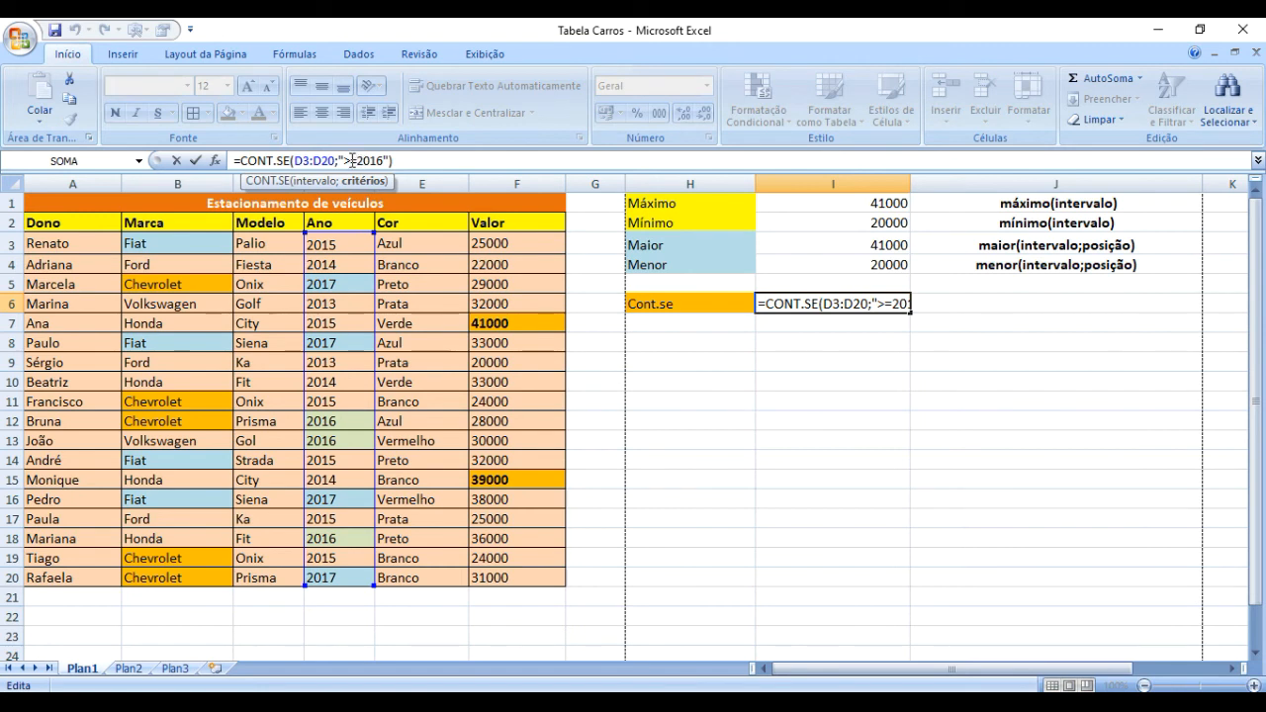
key(Delete)
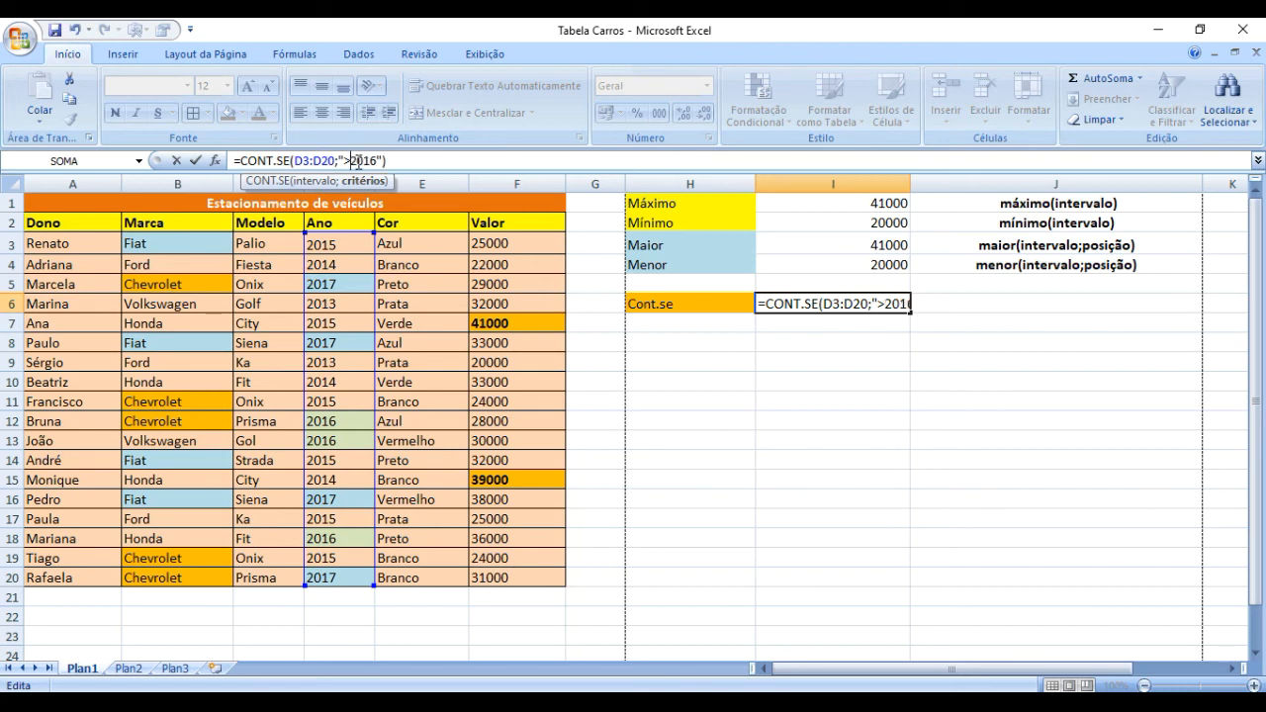
key(Right)
key(Right)
key(Right)
key(Delete)
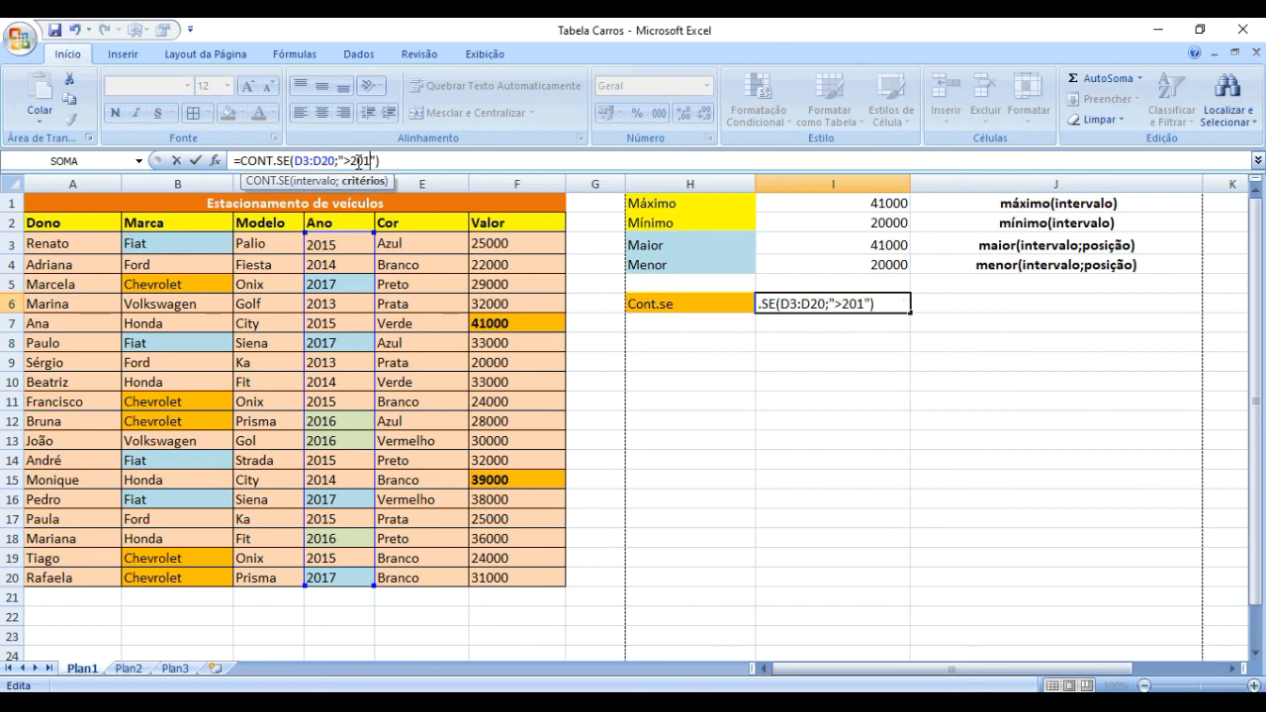
text(5)
key(Return)
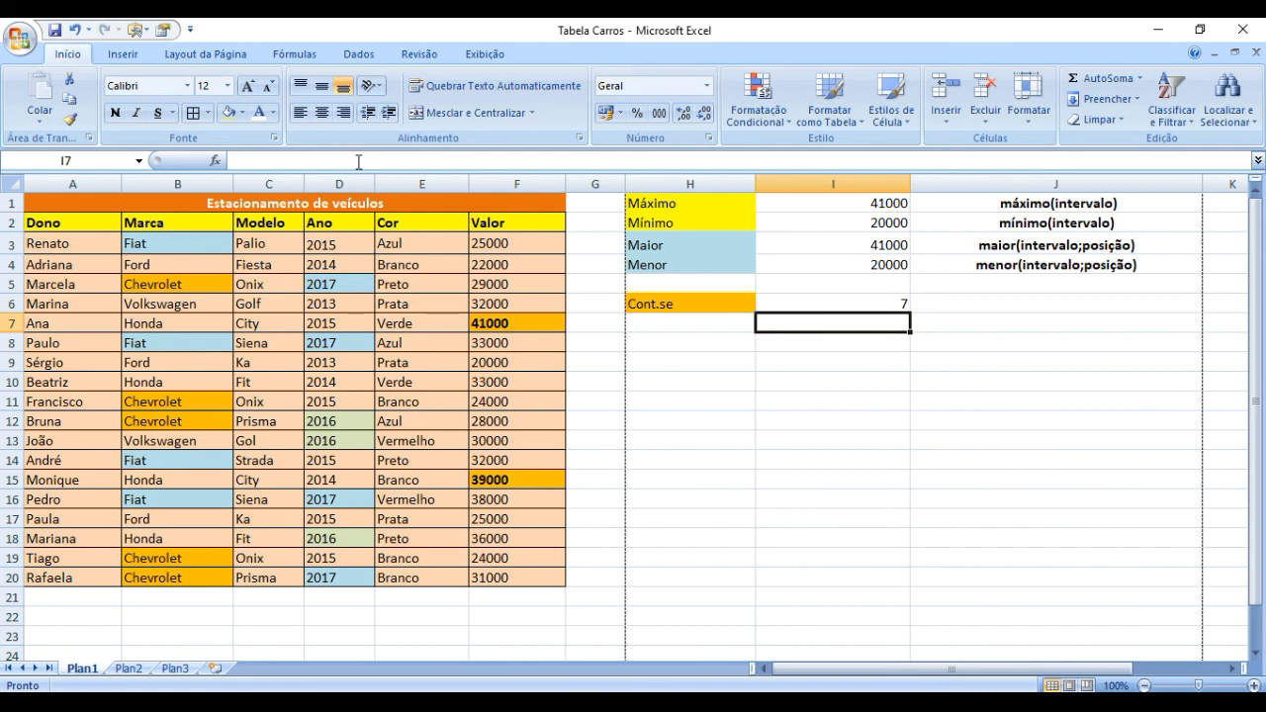
key(Up)
click(358, 161)
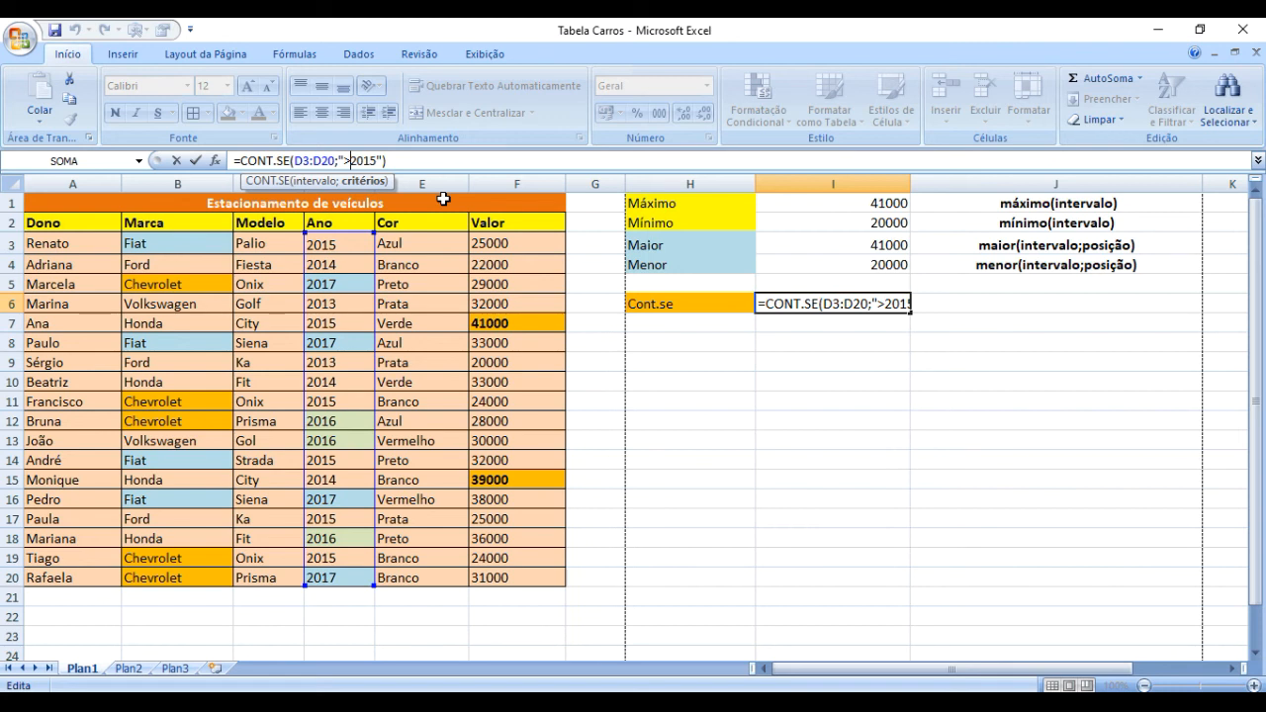
key(Return)
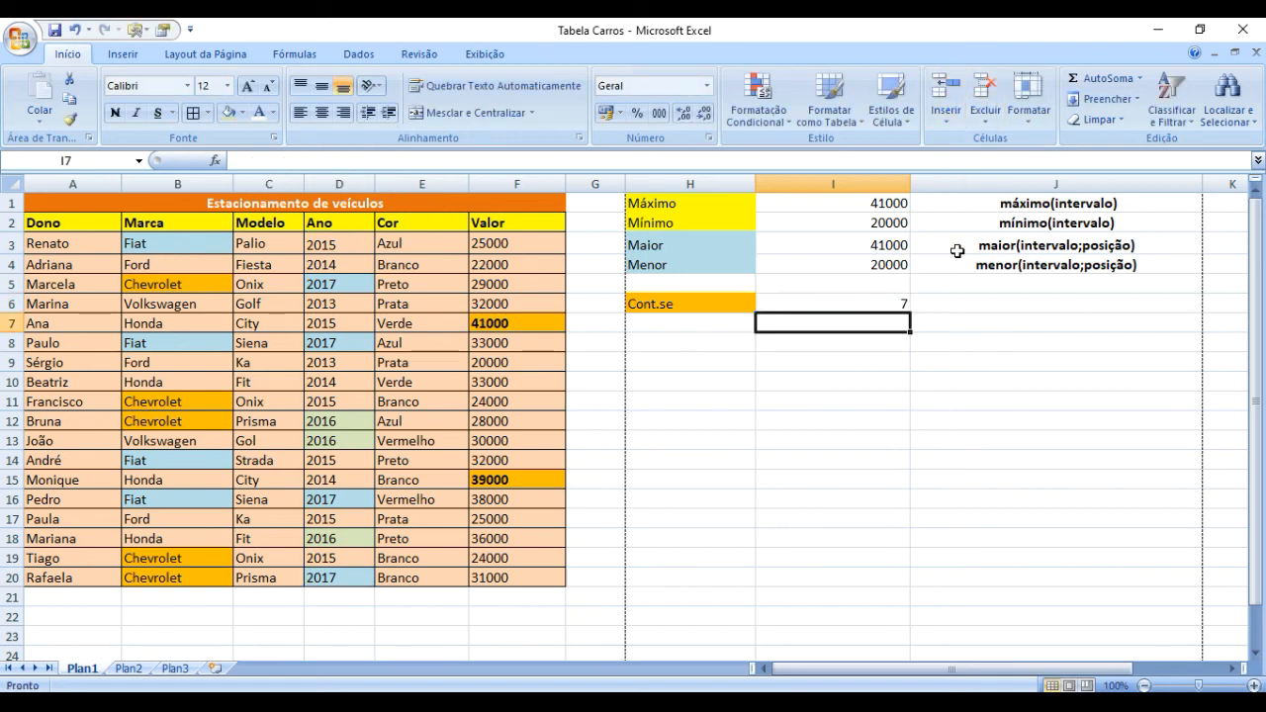
Step: Change the CONT.SE formula in I6 to count the Valor entries in F3:F20 with the criterion "<30000"
click(842, 301)
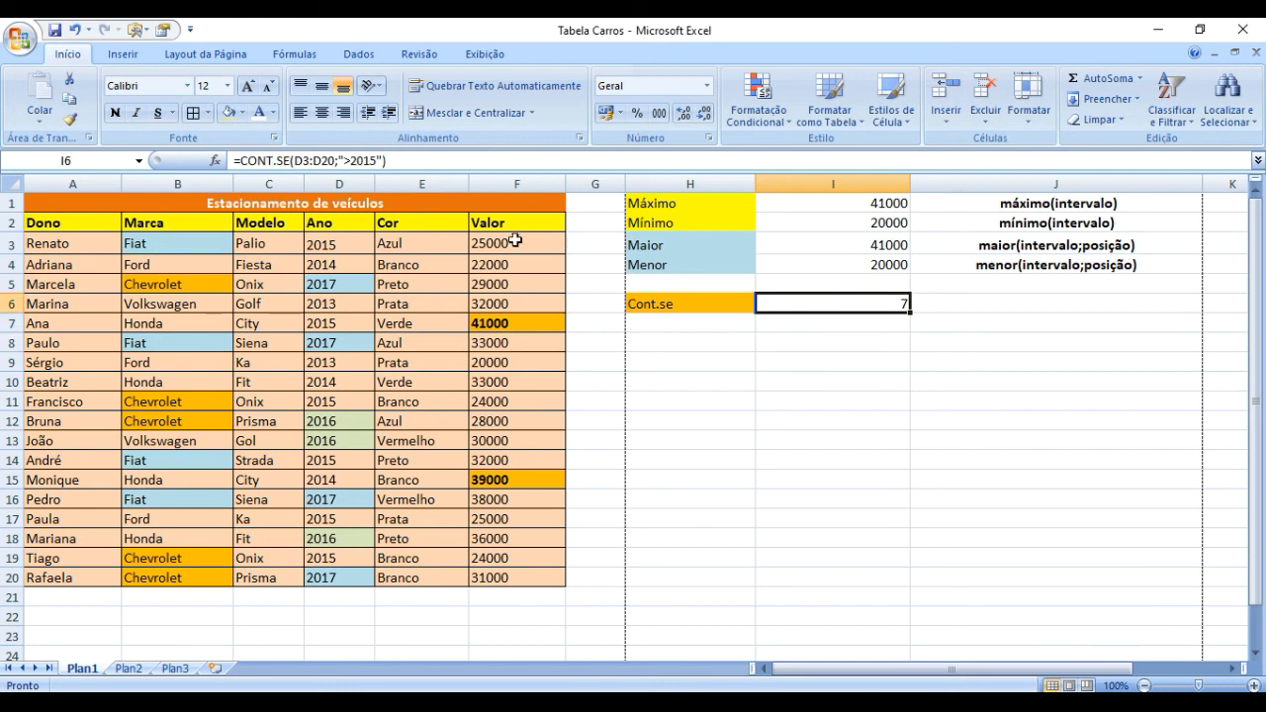
click(346, 160)
text(>)
drag(344, 160, 378, 160)
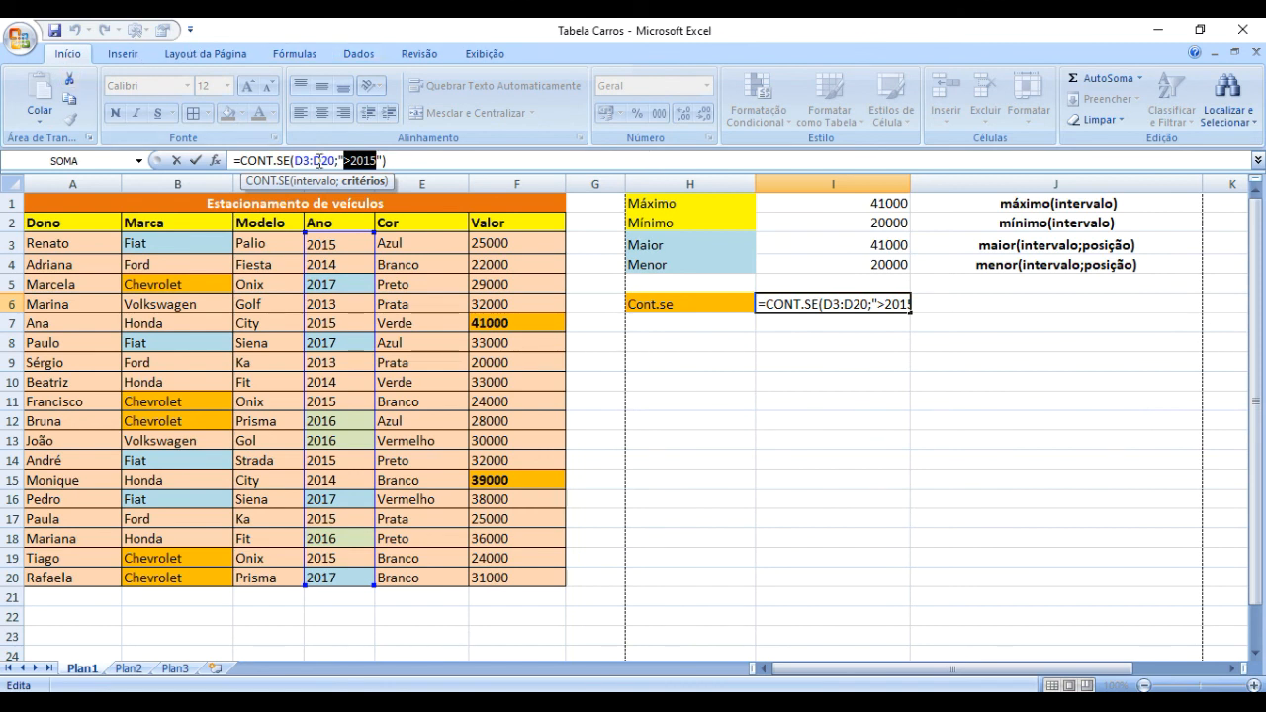
drag(294, 160, 335, 160)
drag(495, 242, 508, 578)
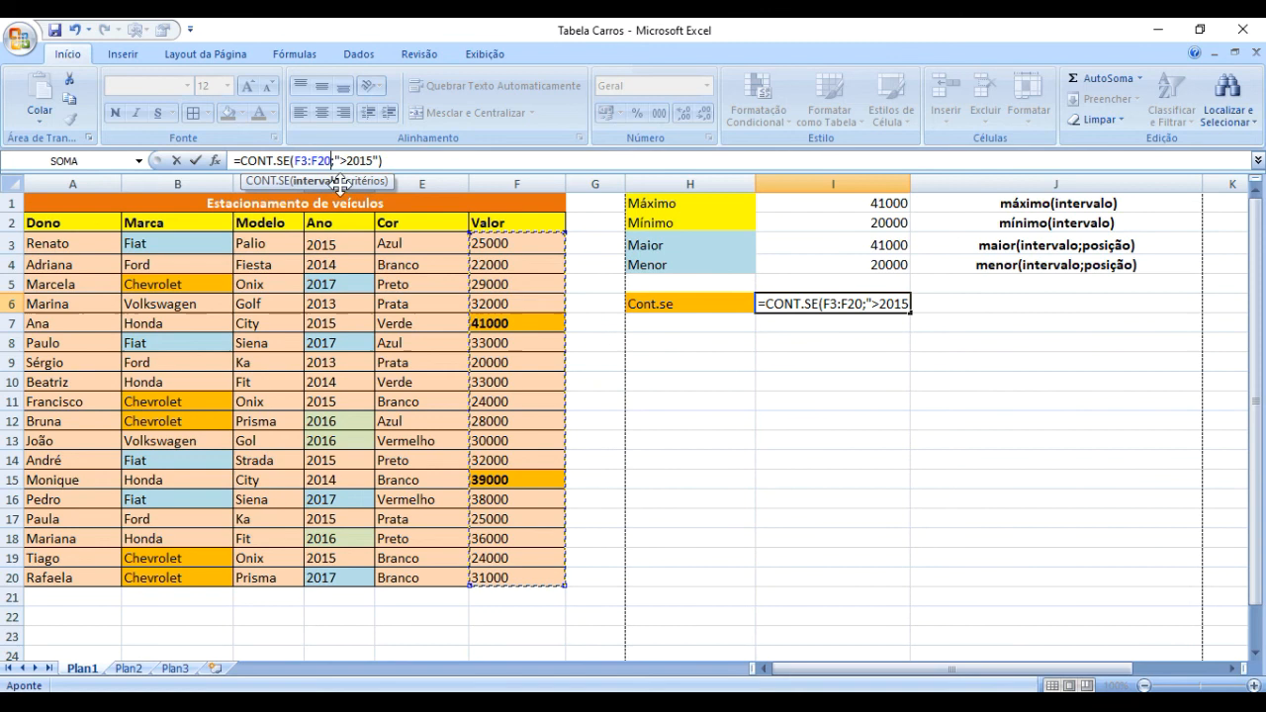
drag(344, 161, 374, 160)
key(BackSpace)
key(BackSpace)
text(<30000)
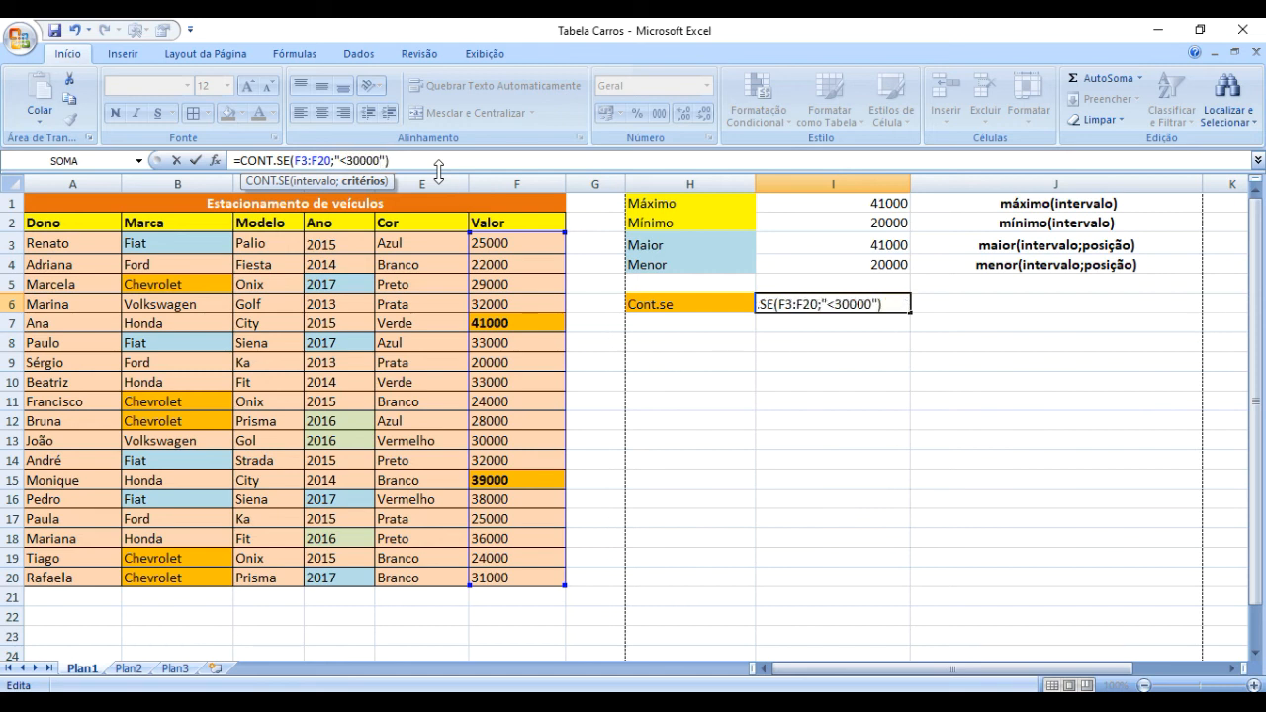
key(Return)
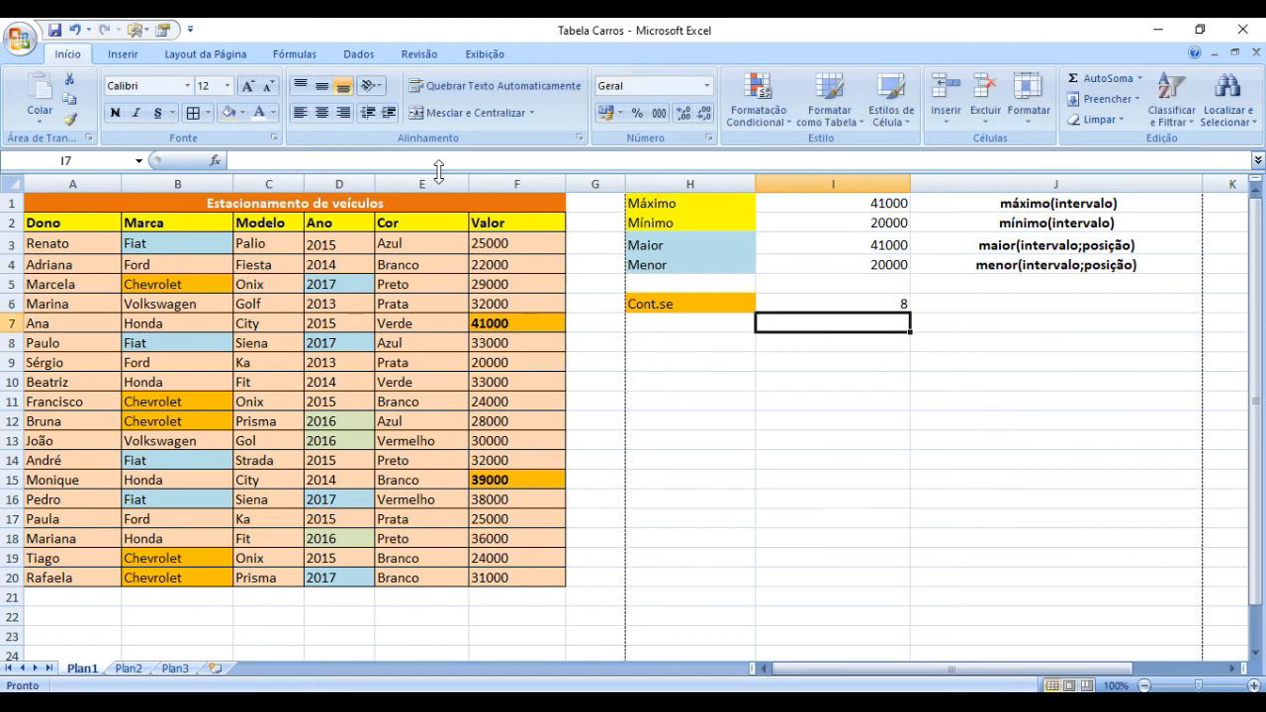
Step: Replace the CONT.SE criterion in I6 with "41000" to count the cars with exactly that value
click(811, 309)
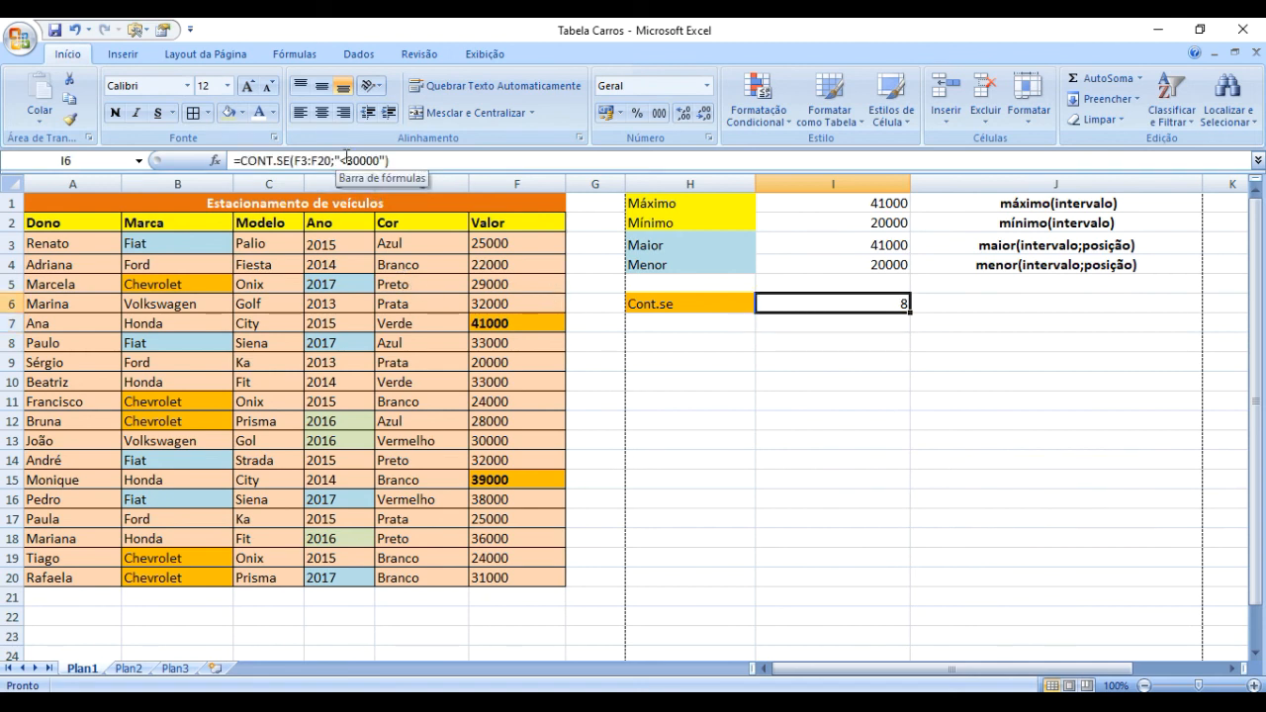
click(346, 160)
drag(346, 161, 384, 161)
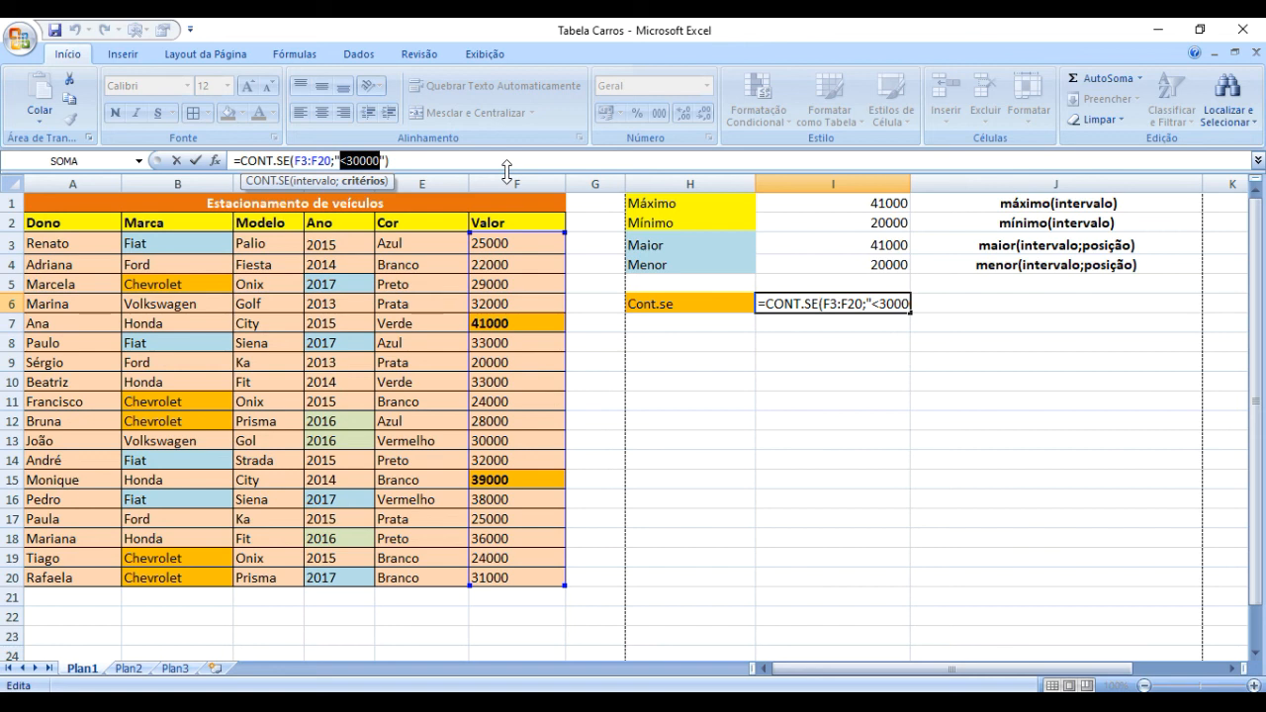
text(=)
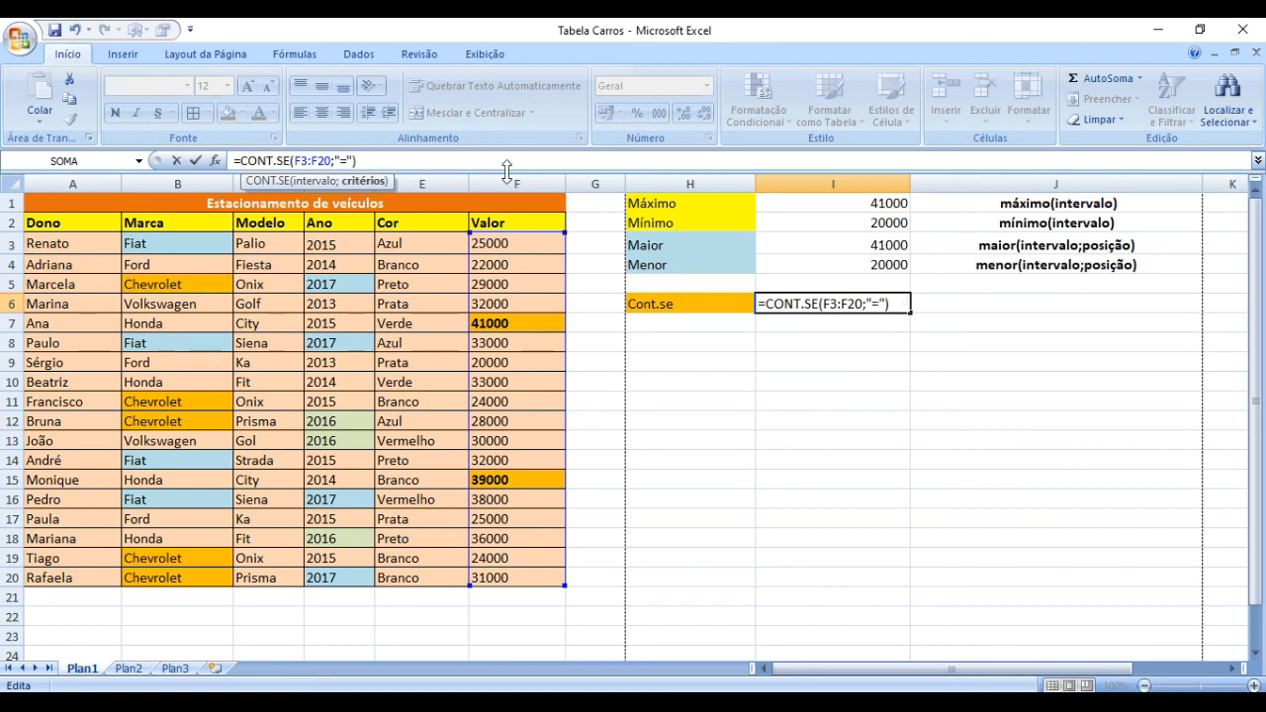
key(BackSpace)
text(41000)
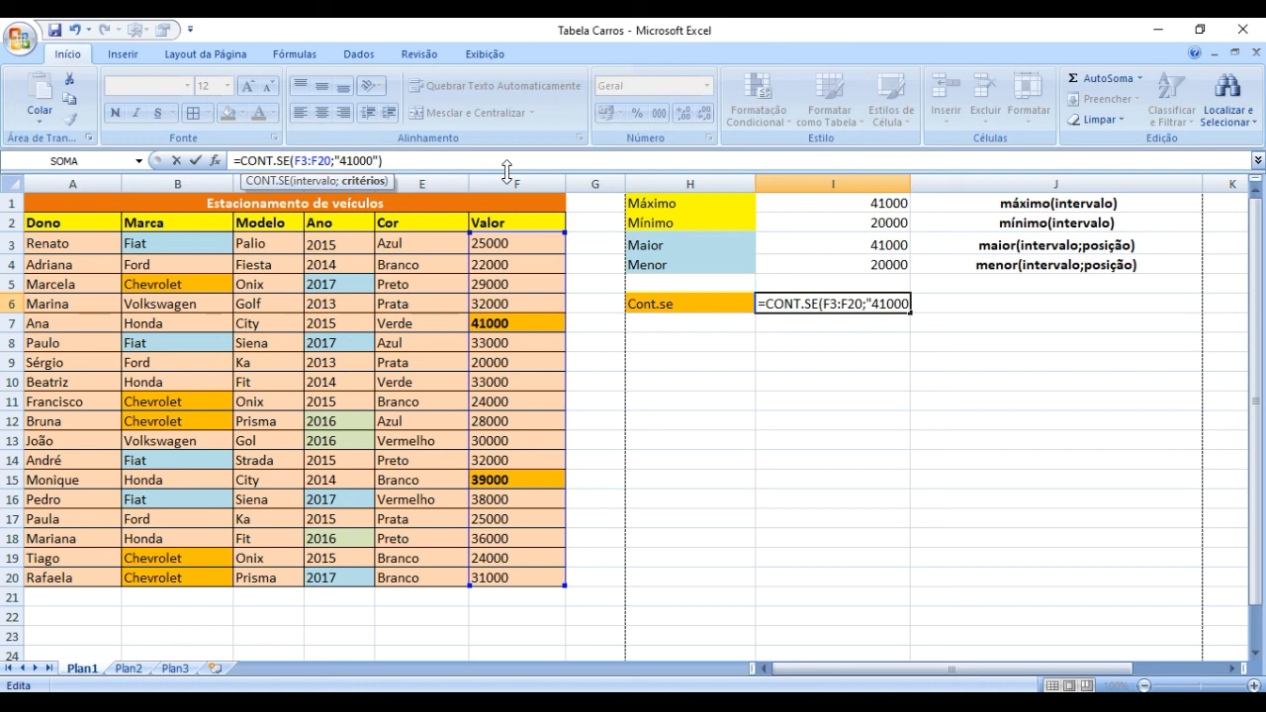
key(Return)
Step: Add an equals sign to the CONT.SE criterion in I6, making it "=41000"
key(Up)
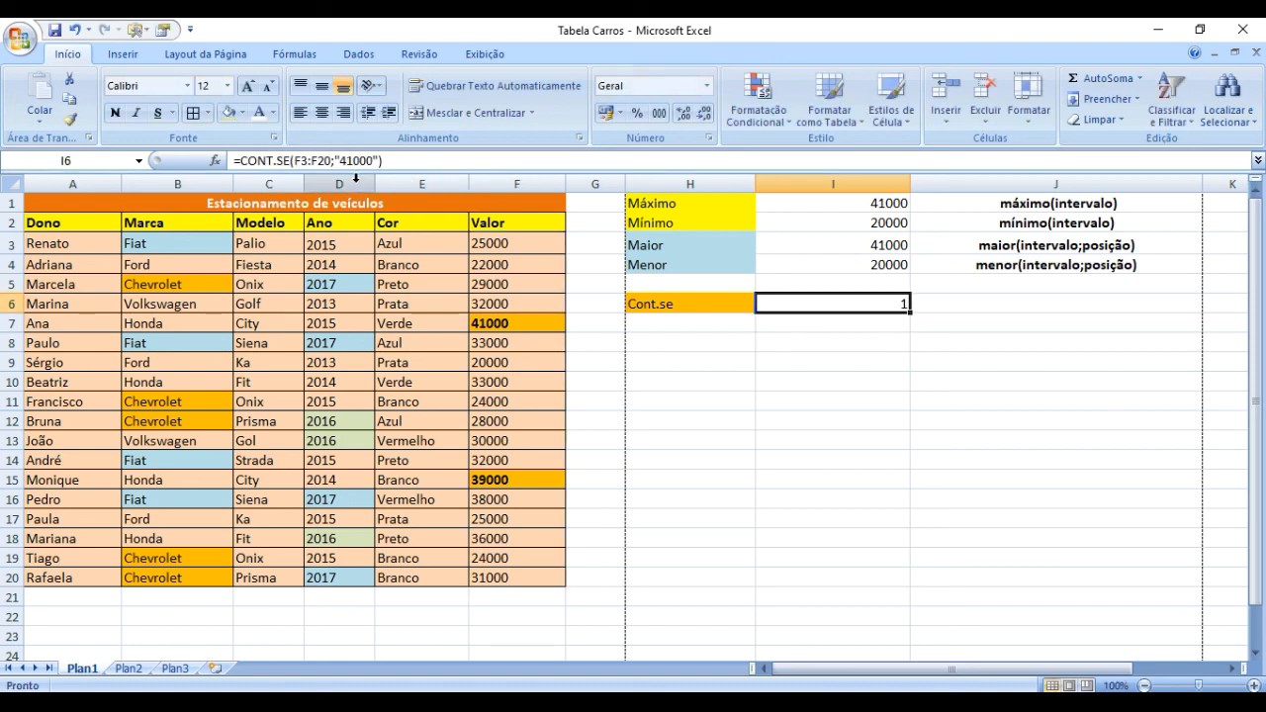
click(339, 160)
text(=)
key(Return)
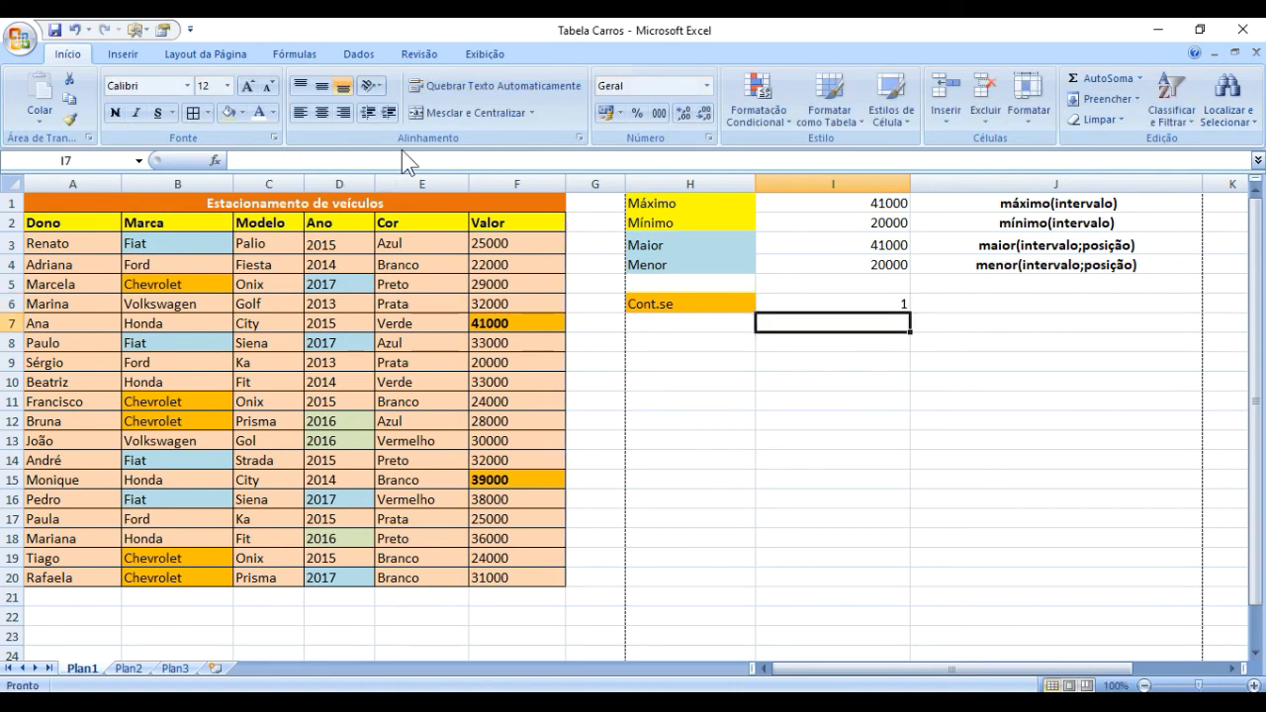
Step: Change the CONT.SE criterion in I6 to "<>41000" to count the cars whose value differs from 41000
key(Up)
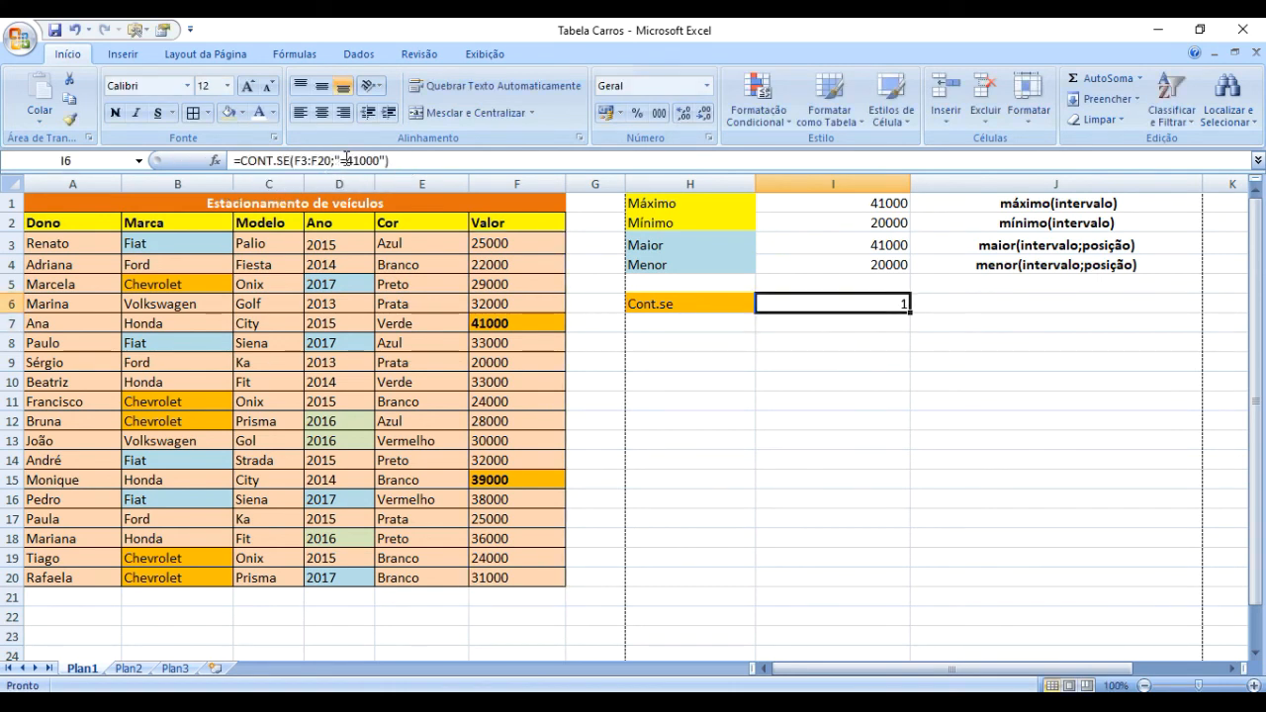
click(430, 159)
key(BackSpace)
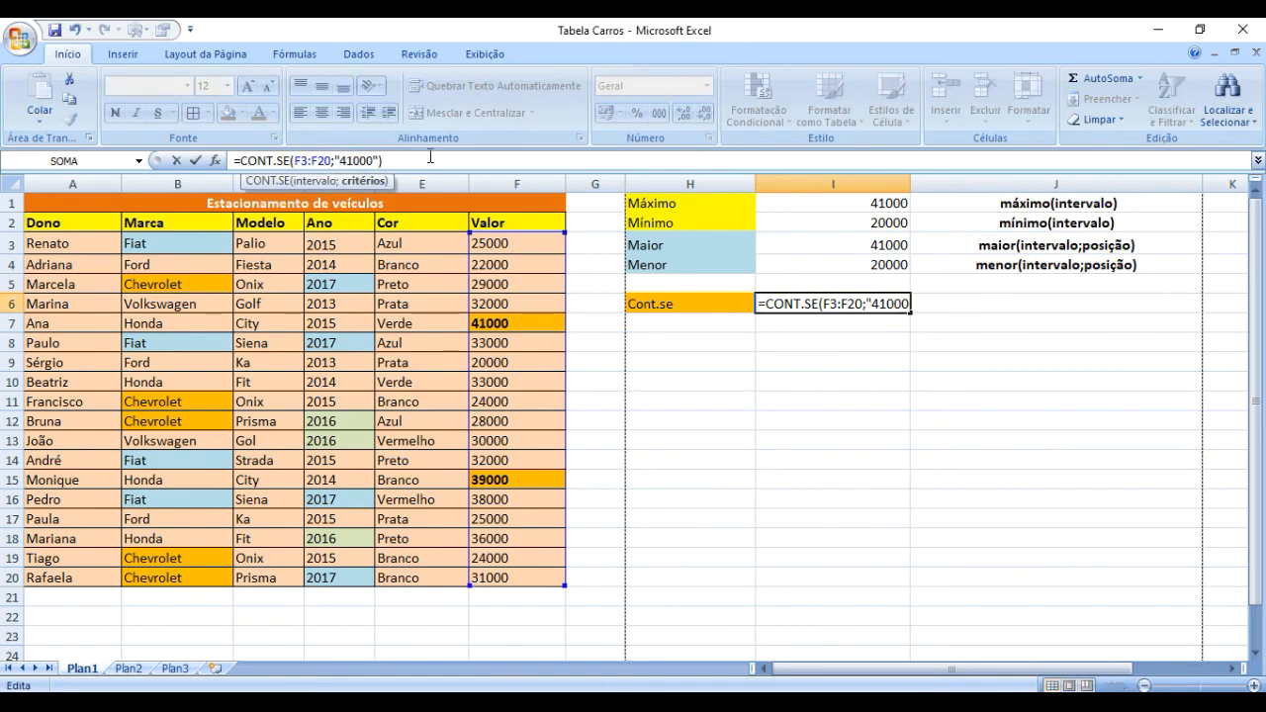
text(=)
key(BackSpace)
text(<>)
key(Return)
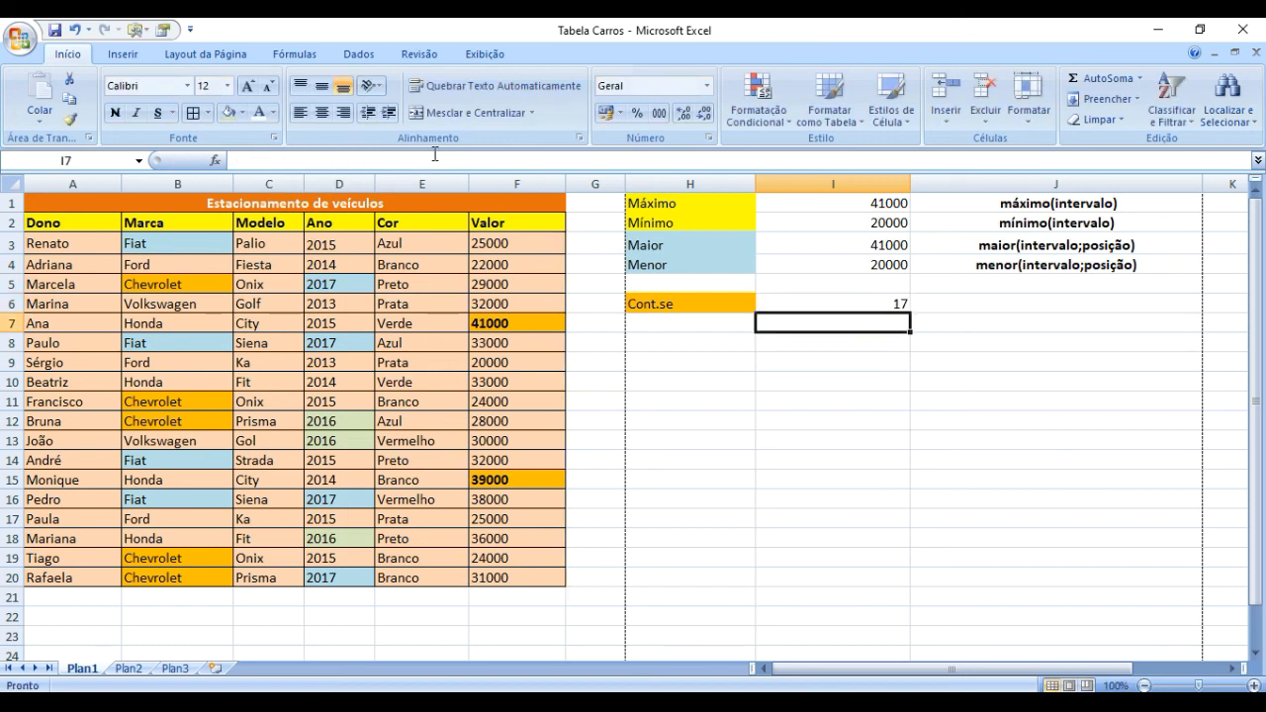
Step: Review the Valor range F3:F20 and the "<>" operator in the CONT.SE formula in I6
click(870, 301)
drag(505, 578, 493, 246)
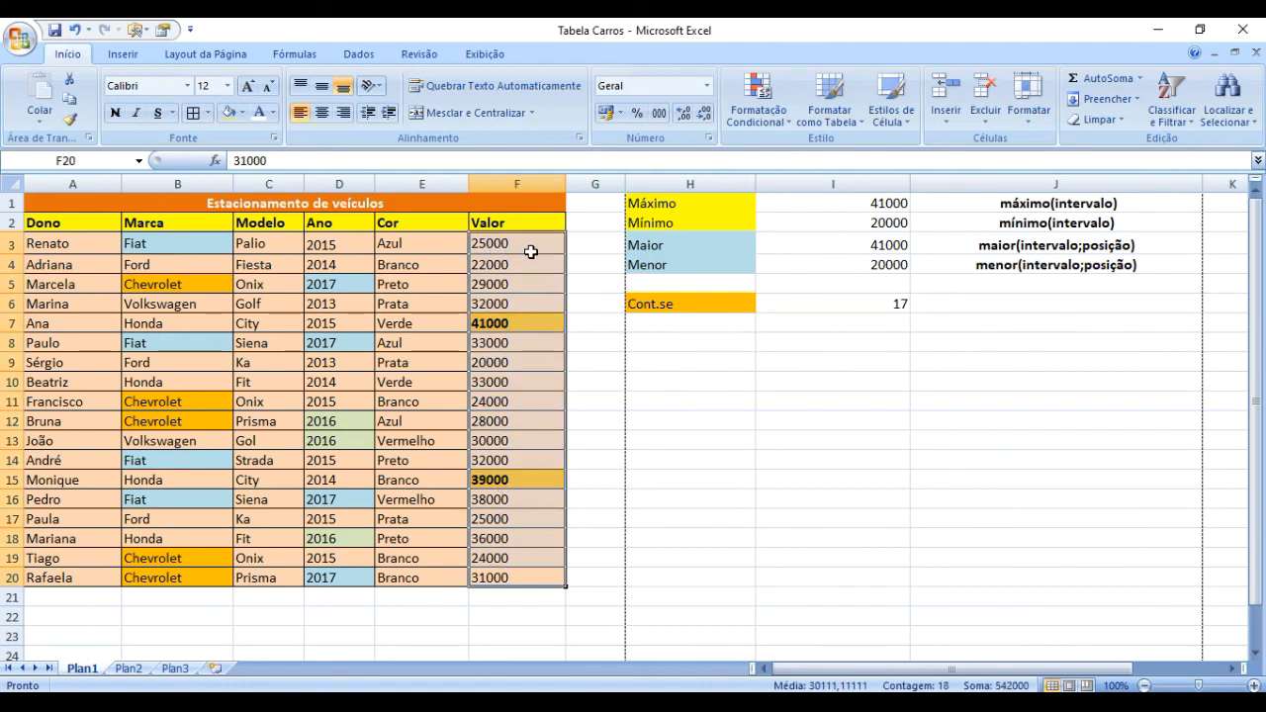
click(875, 308)
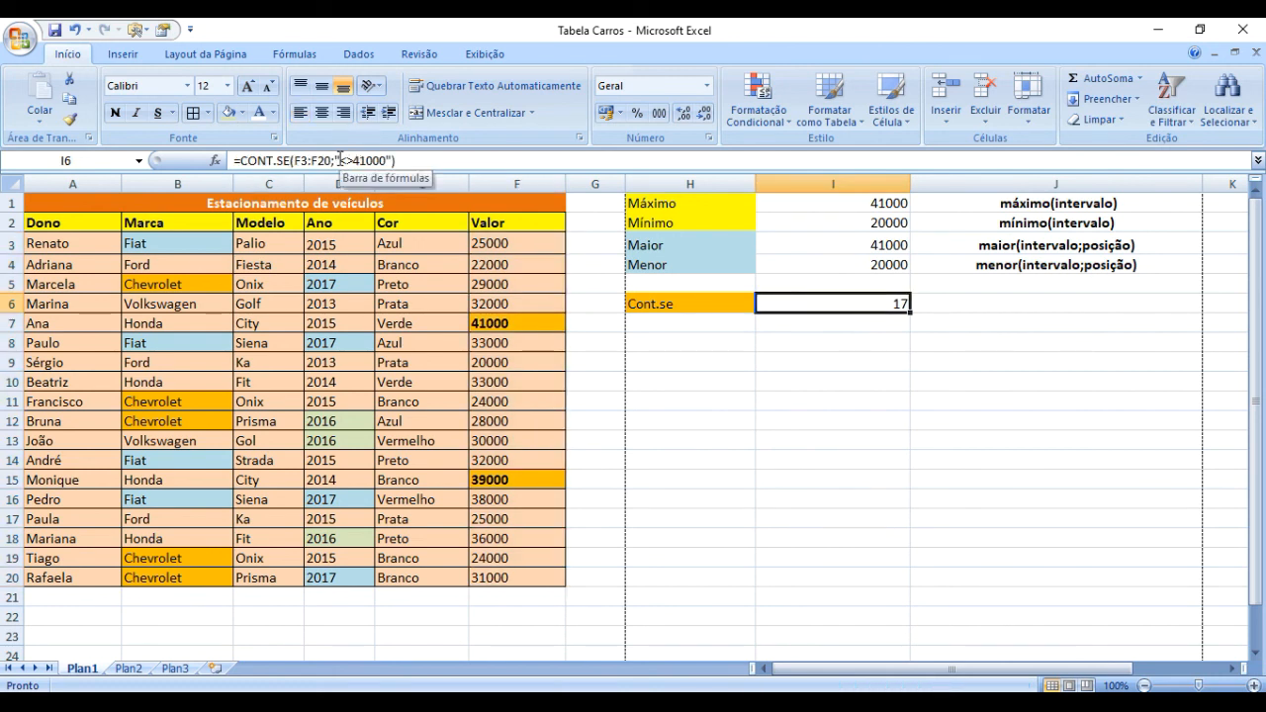
drag(339, 161, 353, 160)
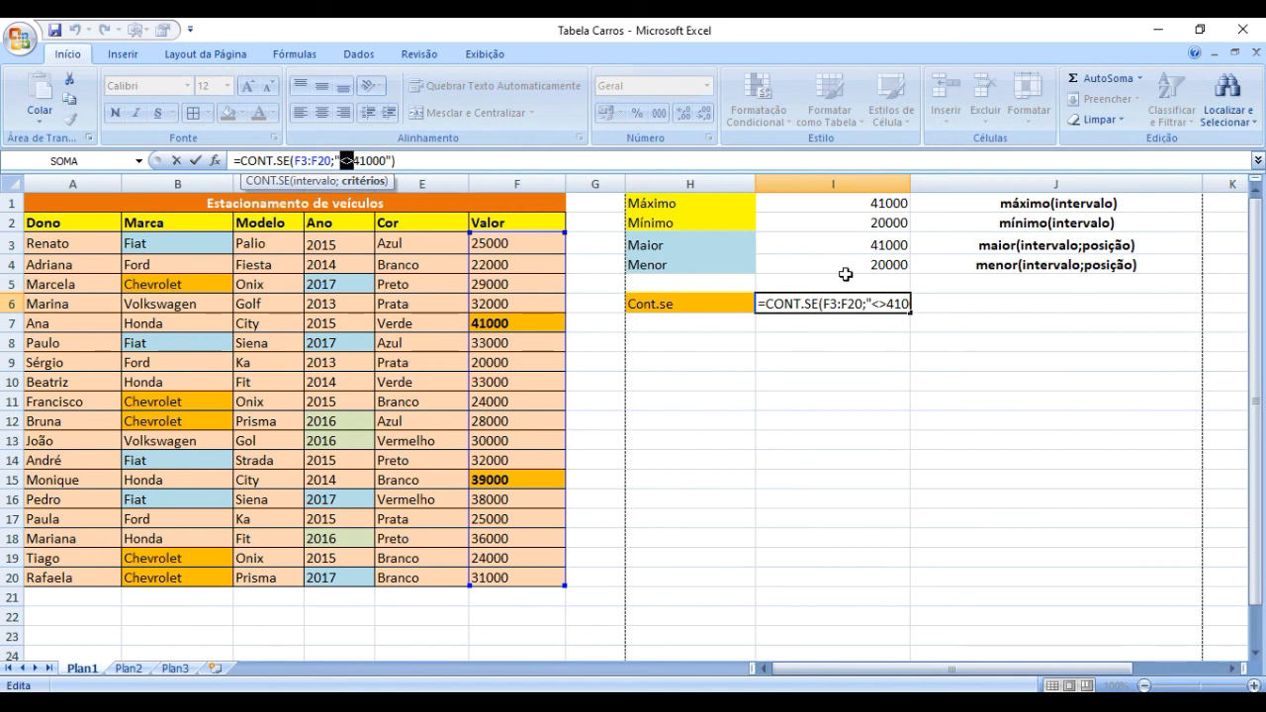
key(Return)
key(Up)
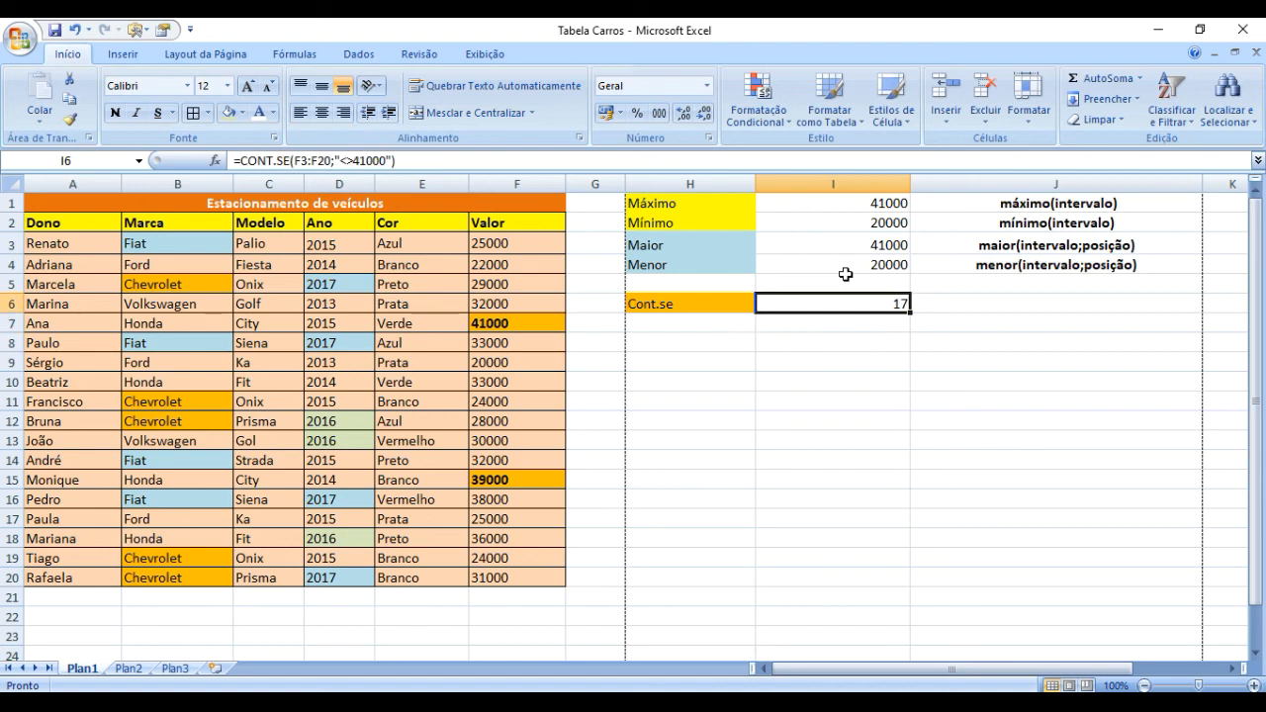
Step: Enter the syntax note "cont.se(intervalo;critério)" in J6, beside the Cont.se result
click(945, 304)
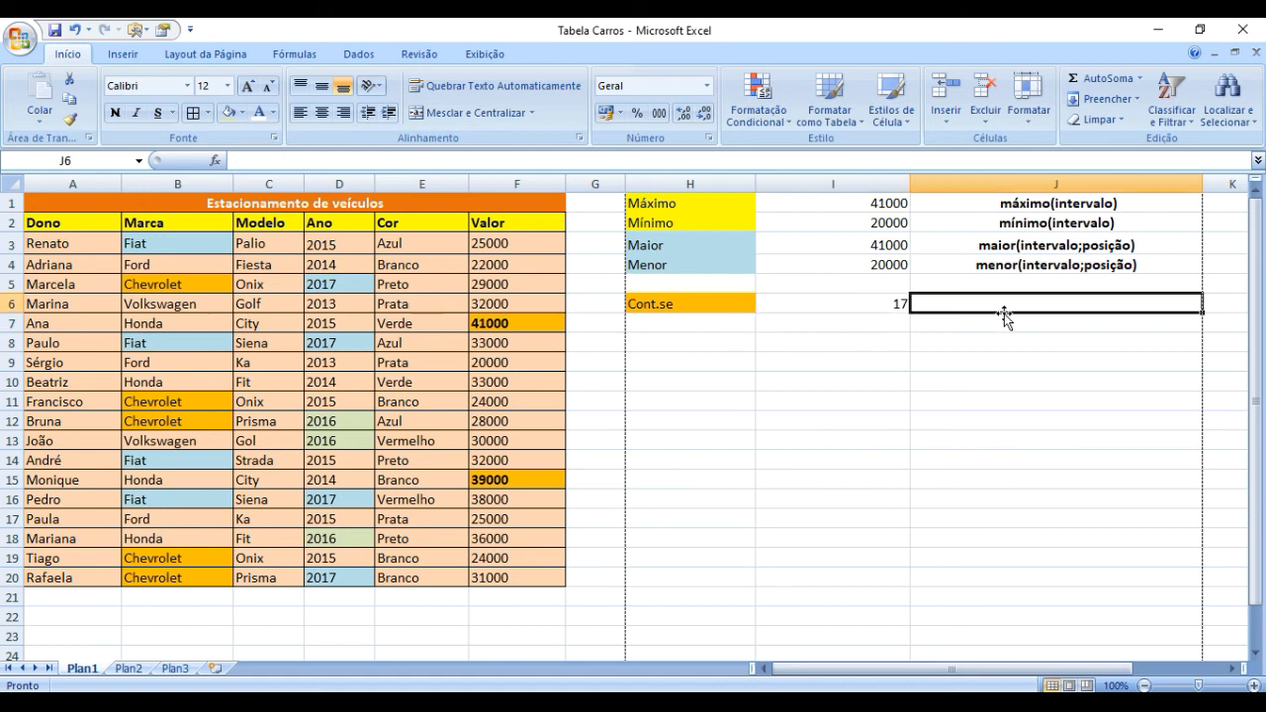
text(cont.se()
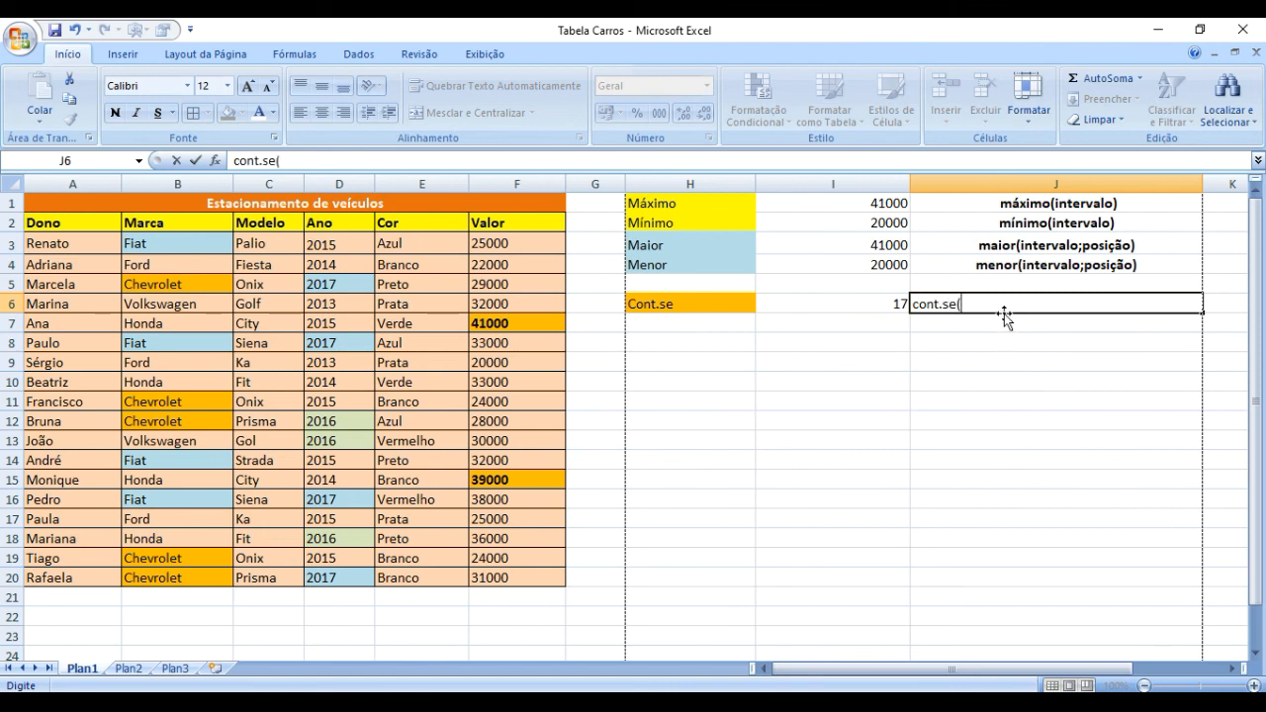
text(intervalo;critério)
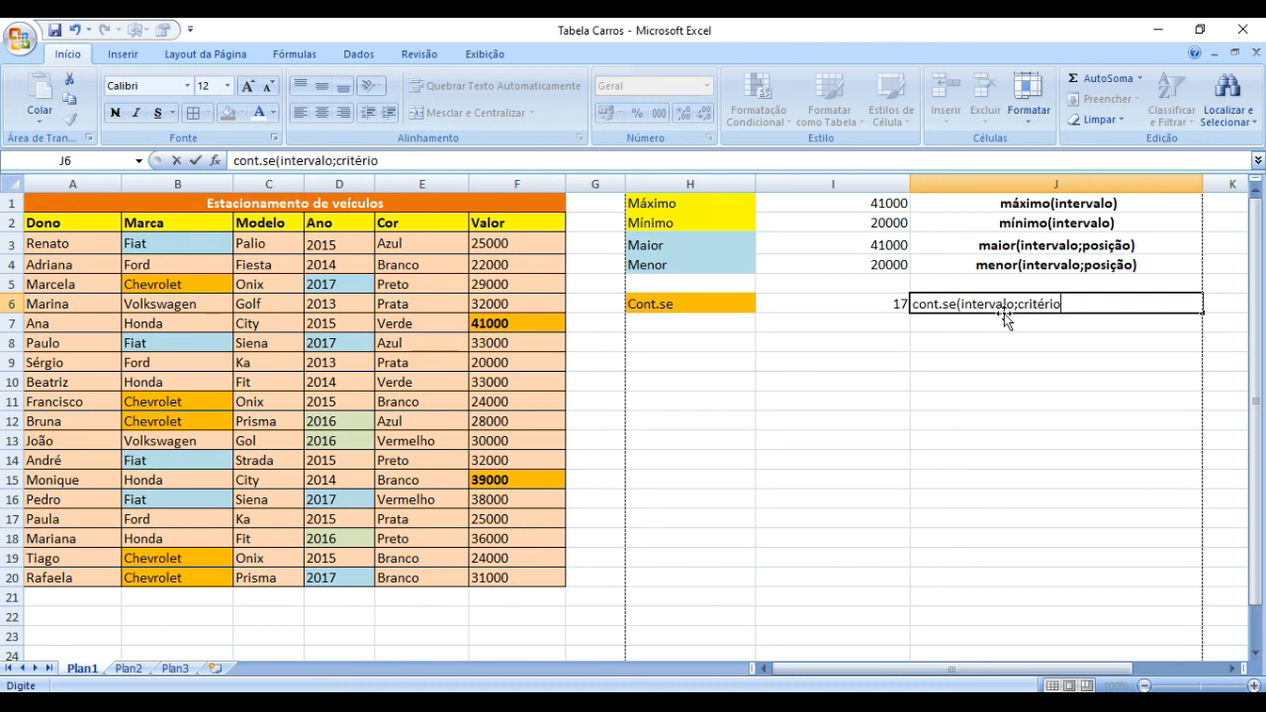
text( pa)
key(BackSpace)
key(BackSpace)
key(BackSpace)
key(BackSpace)
text())
key(Return)
Step: Center the CONT.SE syntax note in J6 and make it bold
click(1001, 299)
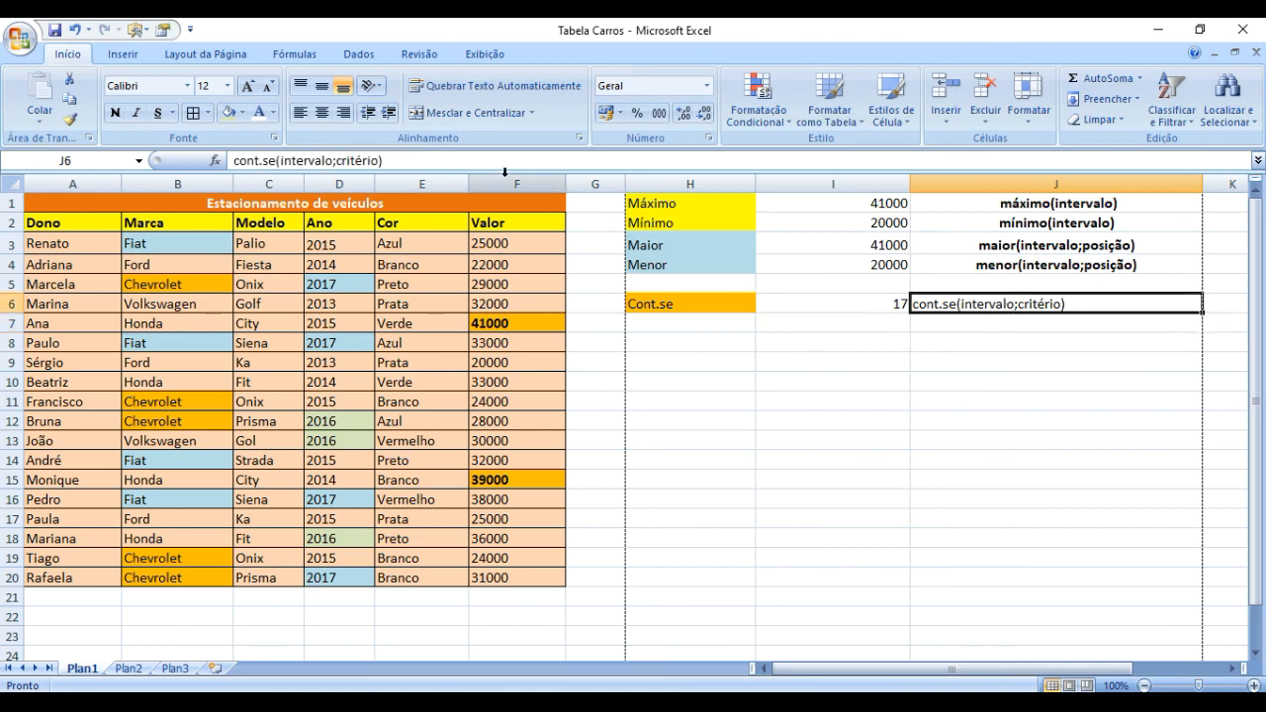
click(324, 113)
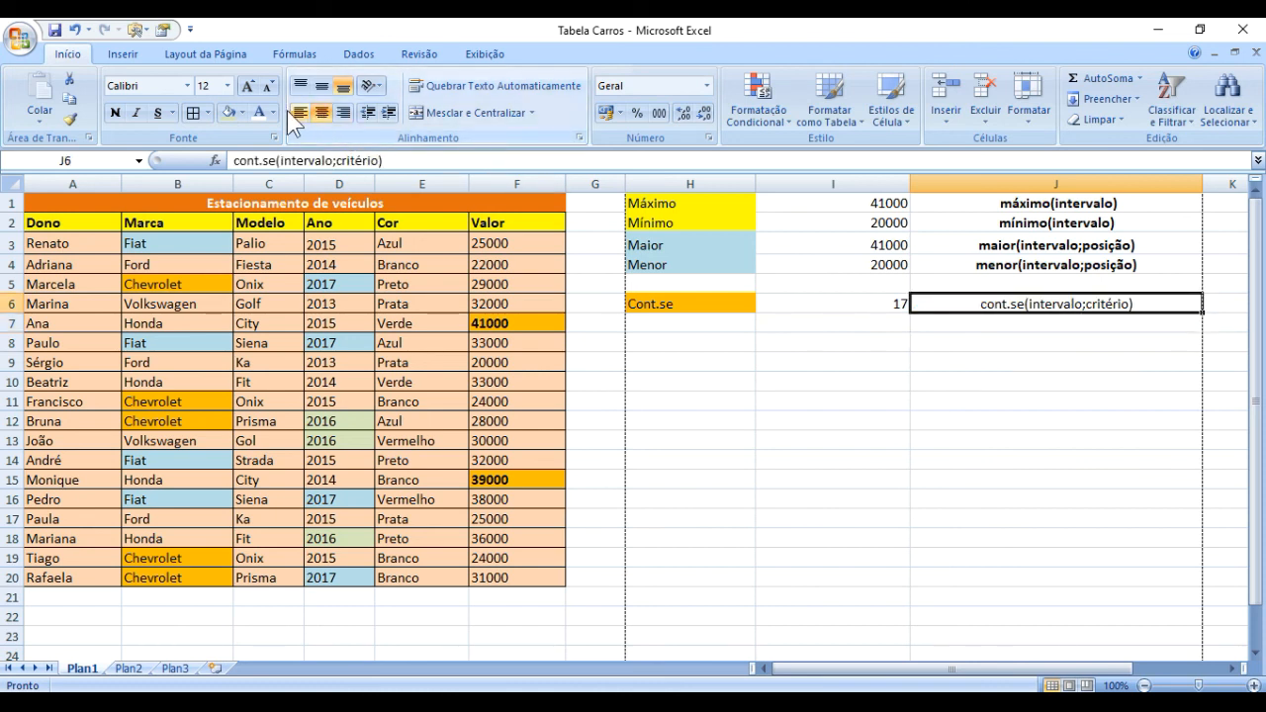
click(115, 112)
click(936, 400)
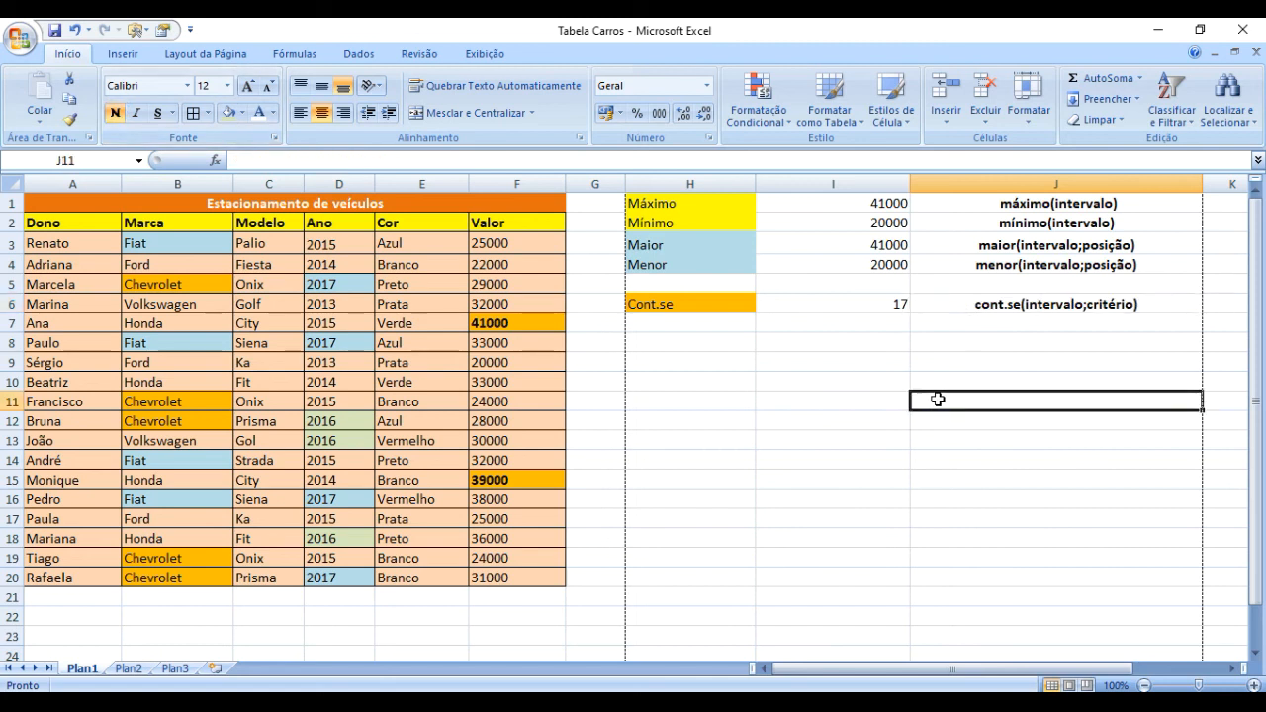
click(987, 305)
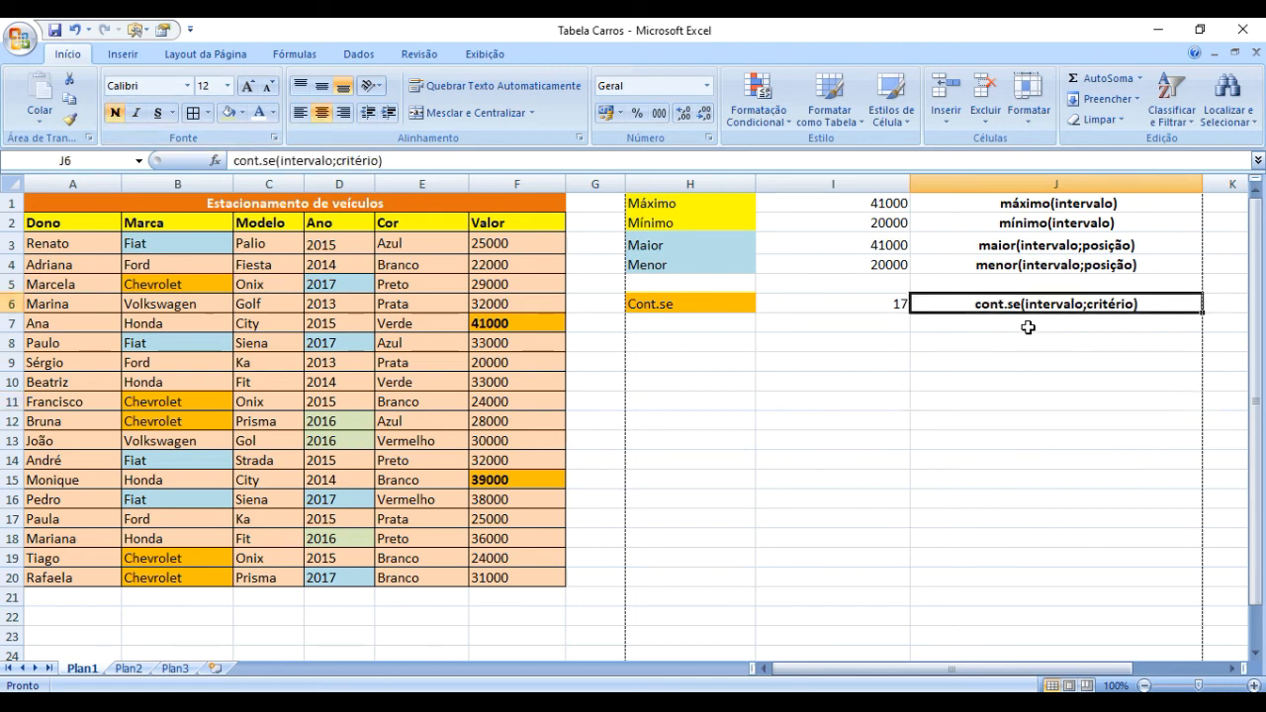
click(883, 301)
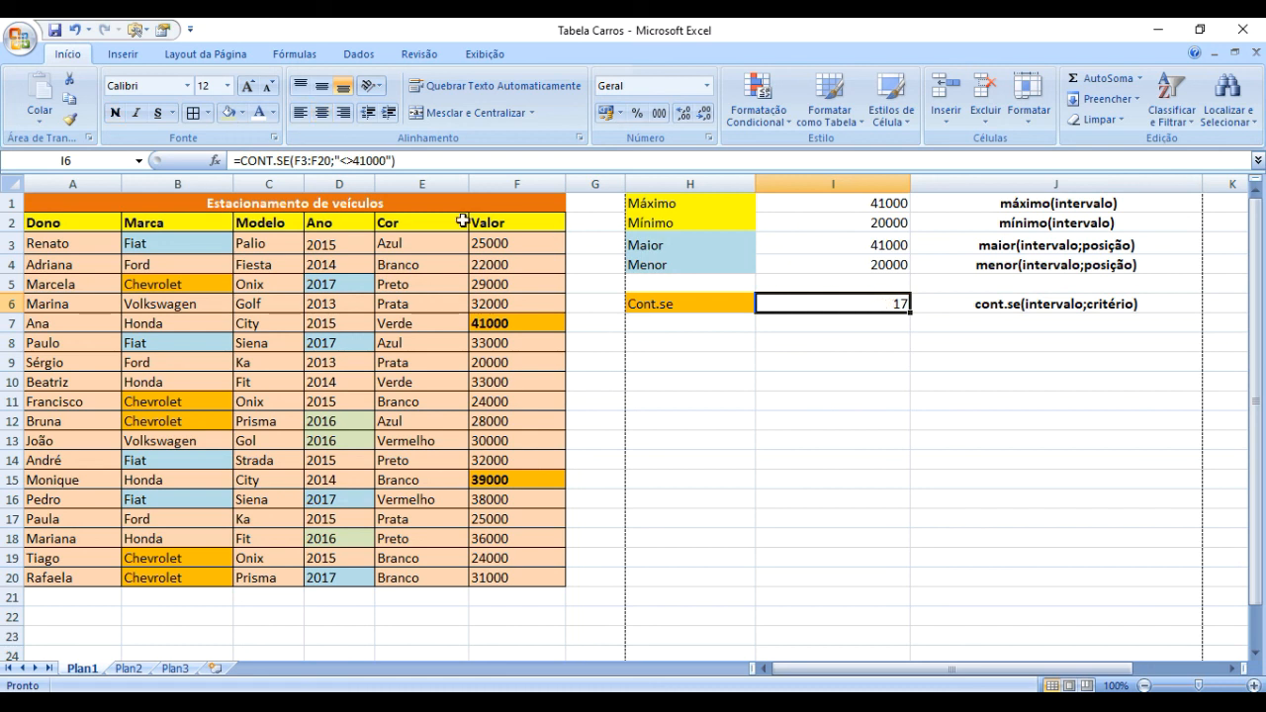
click(872, 345)
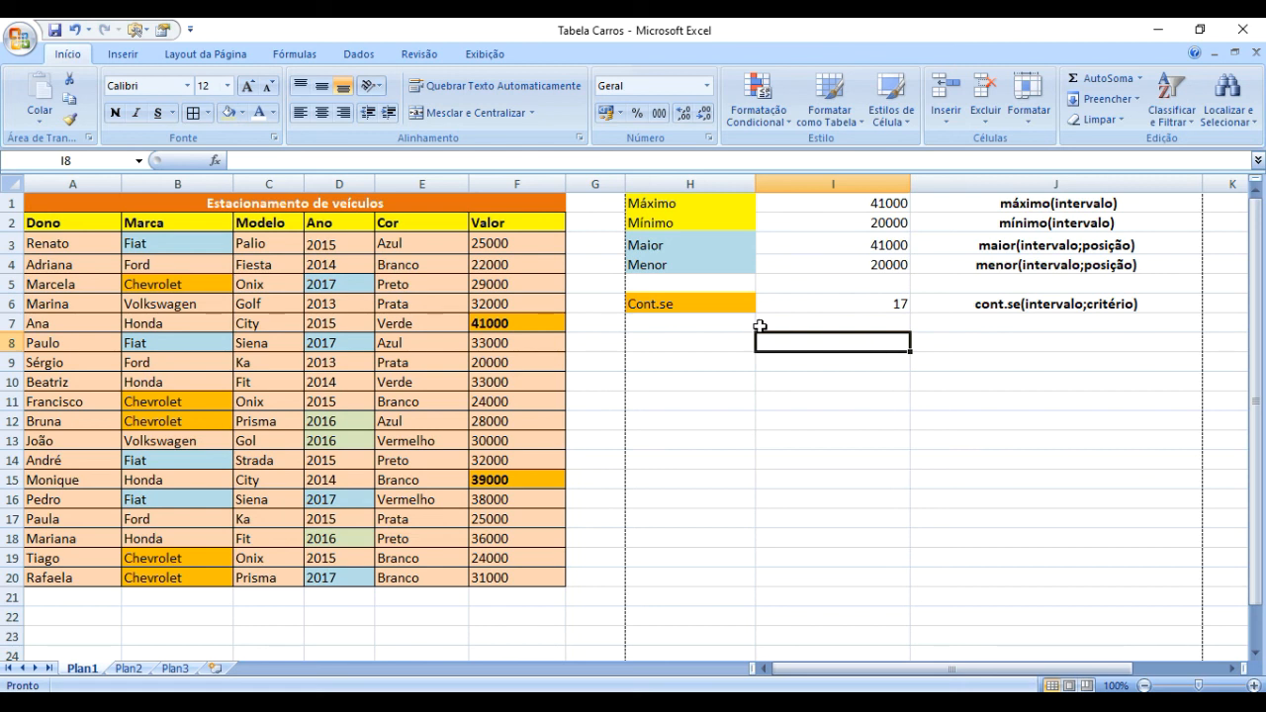
Step: Fill the car data in A3:F20 with the lightest red theme tint, replacing the highlight colors
drag(504, 578, 26, 237)
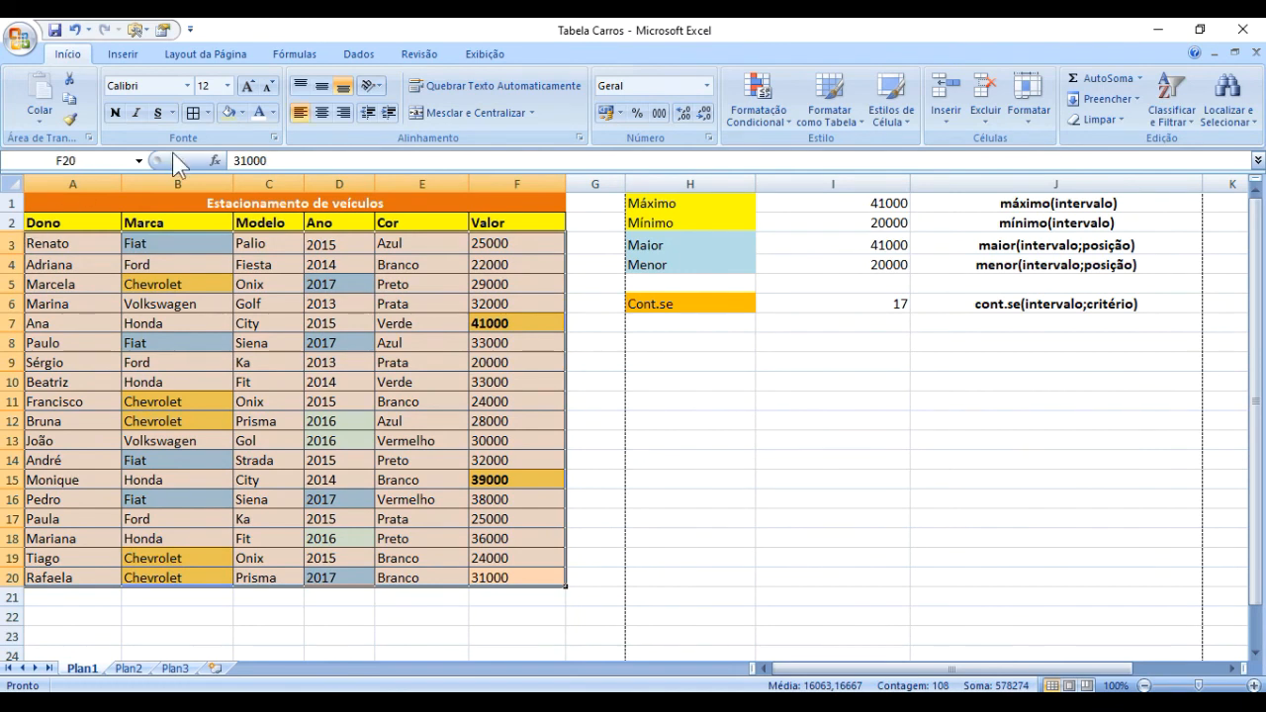
click(244, 113)
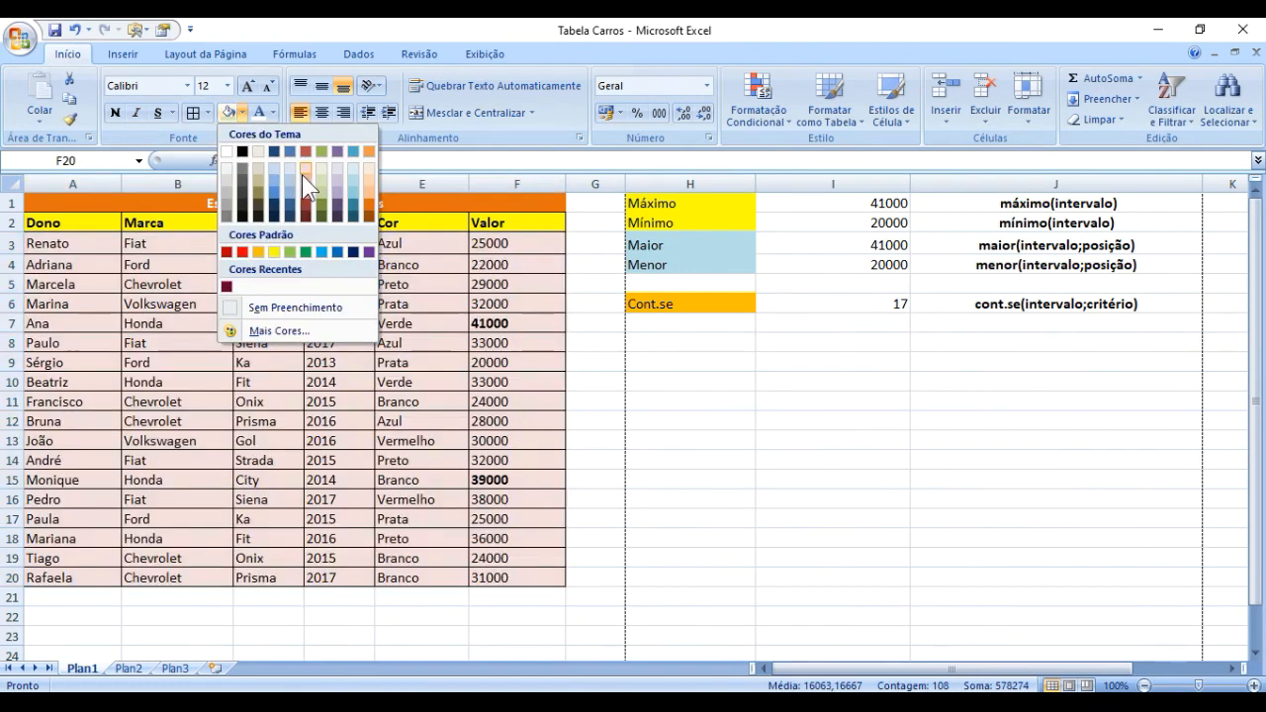
click(304, 168)
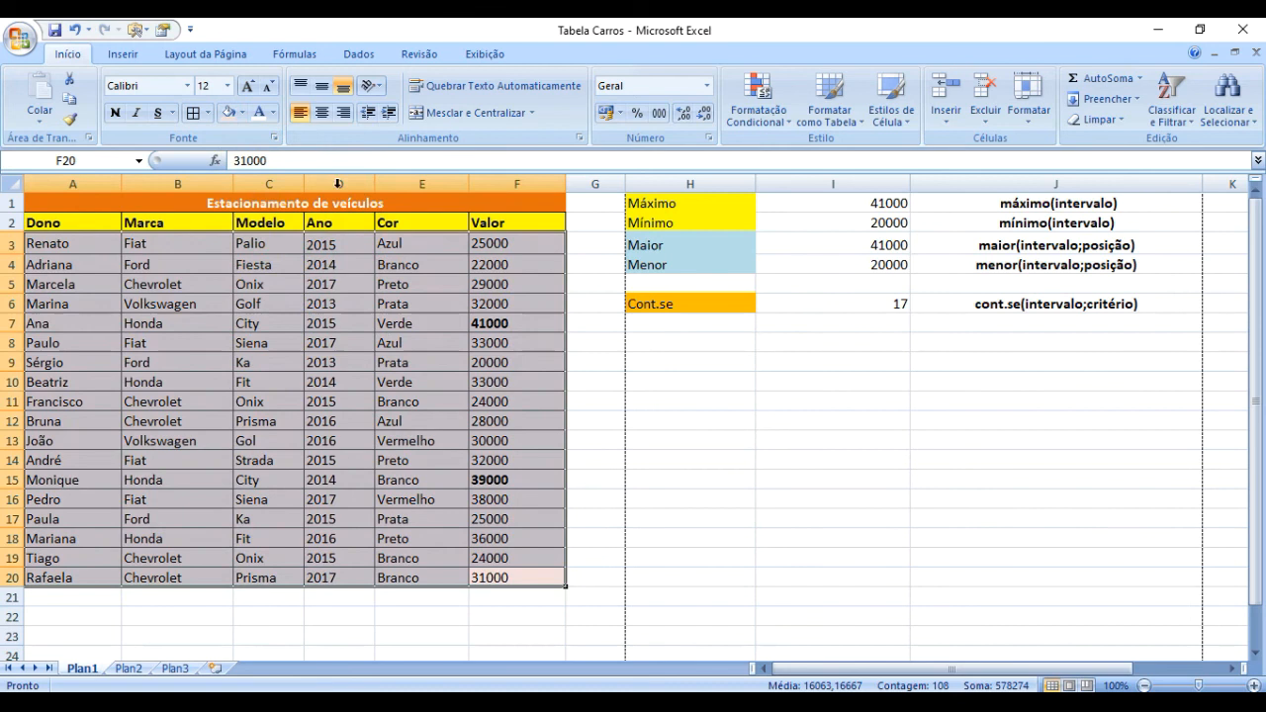
click(620, 452)
Step: Remove the bold formatting from the car data in A3:F20
drag(516, 572, 84, 245)
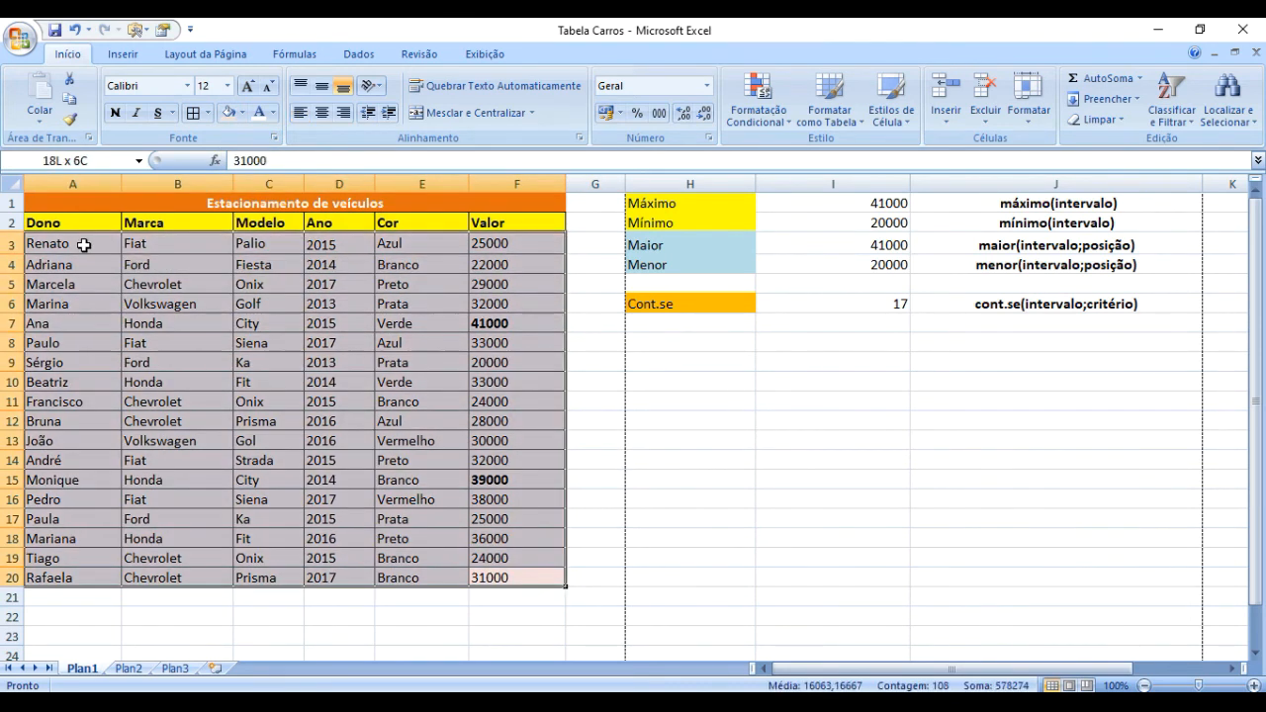
click(115, 111)
click(114, 110)
click(752, 384)
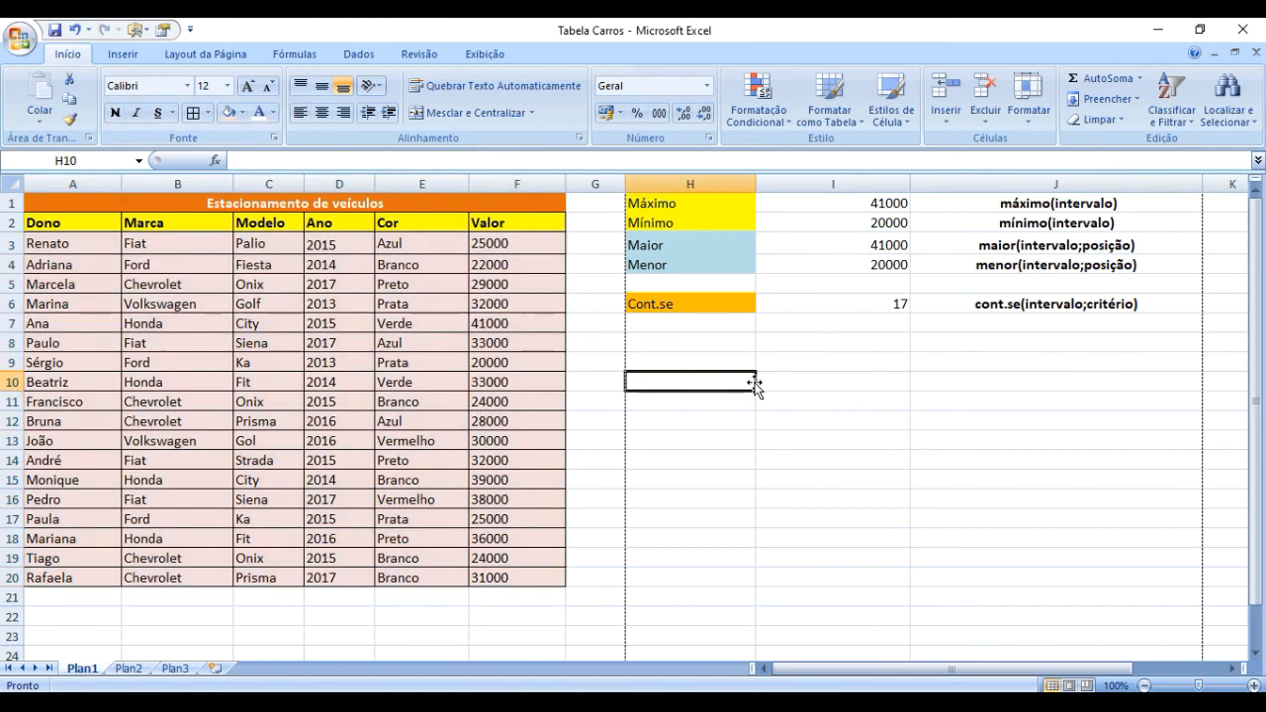
click(683, 350)
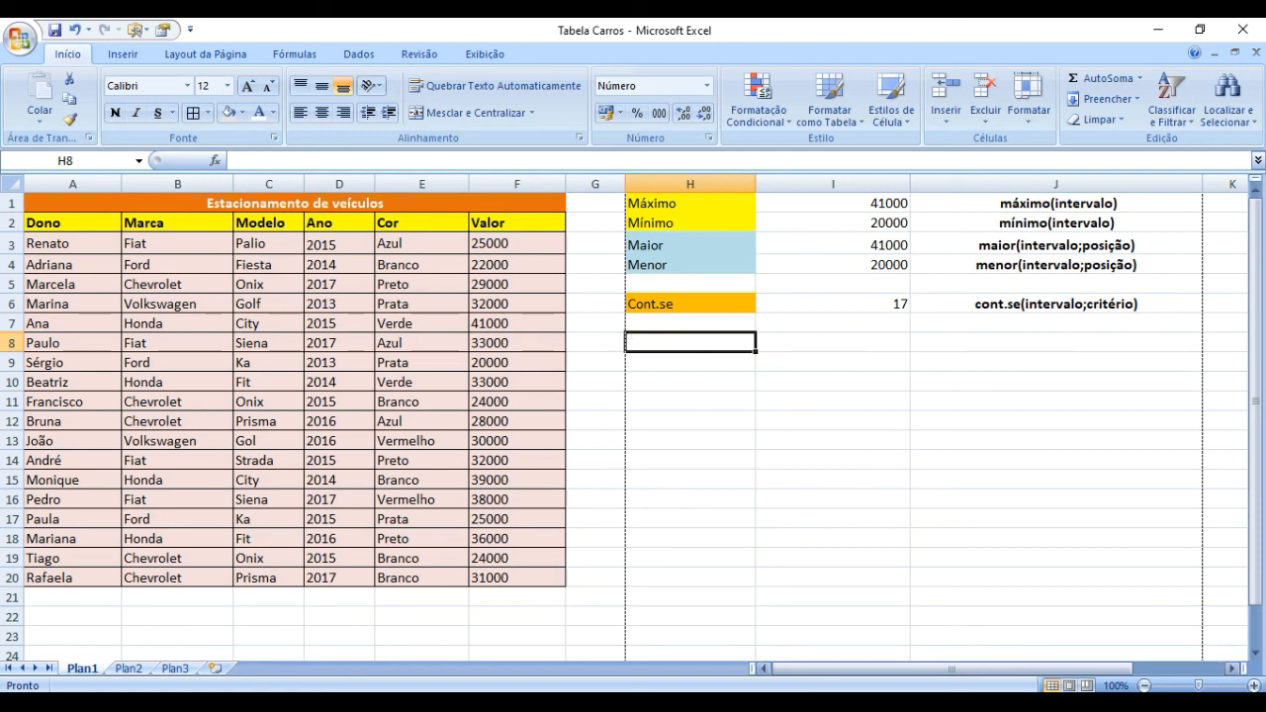
click(1011, 701)
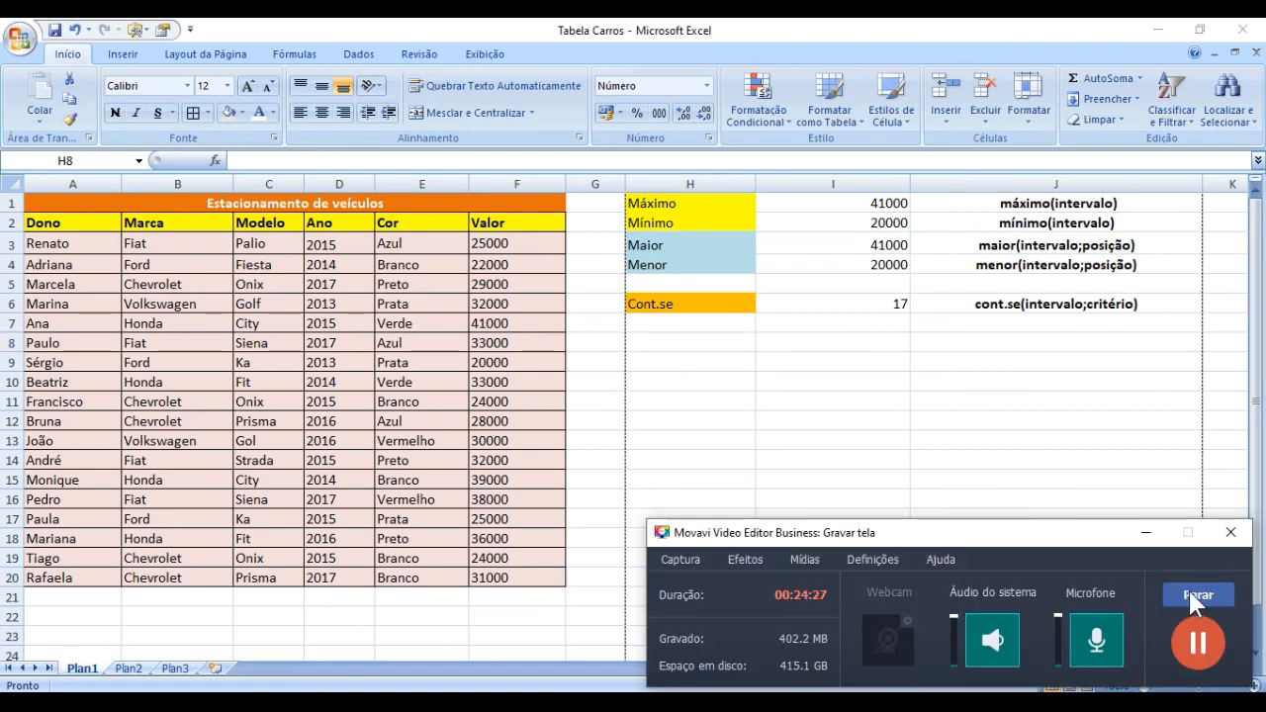
click(1191, 593)
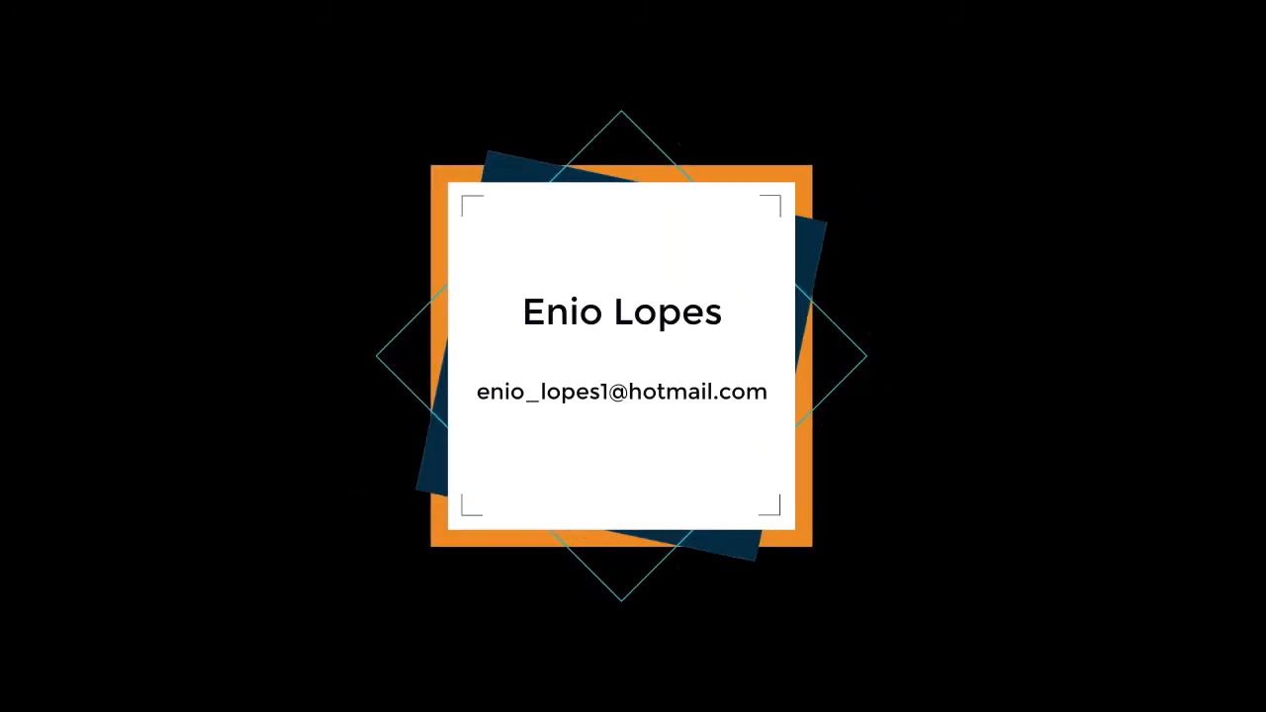